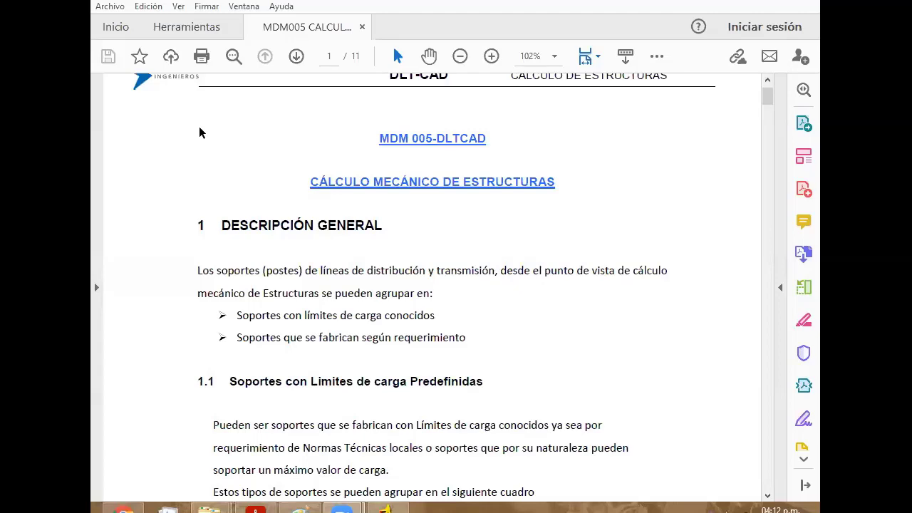
Scroll the MDM005 PDF from the title page to the page 4 tower load diagram
{"action": "scroll", "coordinate": [626, 292], "scroll_direction": "down", "scroll_amount": 3}
{"action": "scroll", "coordinate": [627, 292], "scroll_direction": "down", "scroll_amount": 4}
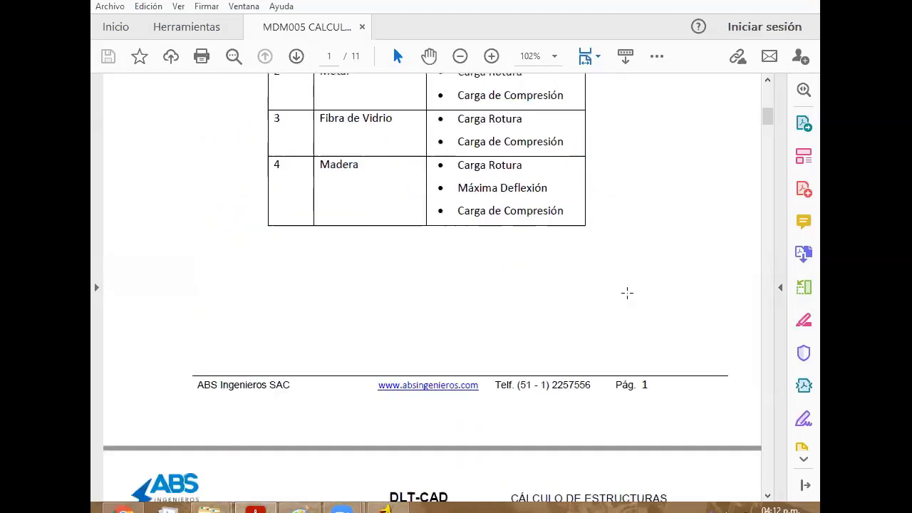
{"action": "scroll", "coordinate": [627, 292], "scroll_direction": "down", "scroll_amount": 3}
{"action": "scroll", "coordinate": [627, 292], "scroll_direction": "down", "scroll_amount": 2}
{"action": "scroll", "coordinate": [627, 292], "scroll_direction": "down", "scroll_amount": 6}
{"action": "scroll", "coordinate": [627, 292], "scroll_direction": "down", "scroll_amount": 5}
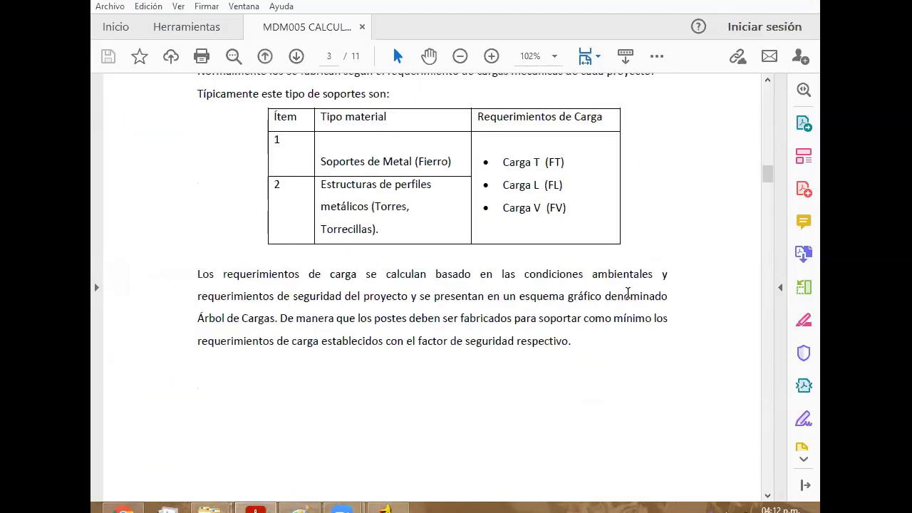
{"action": "scroll", "coordinate": [621, 310], "scroll_direction": "down", "scroll_amount": 3}
{"action": "scroll", "coordinate": [621, 311], "scroll_direction": "down", "scroll_amount": 3}
{"action": "scroll", "coordinate": [621, 310], "scroll_direction": "down", "scroll_amount": 4}
{"action": "scroll", "coordinate": [621, 310], "scroll_direction": "down", "scroll_amount": 1}
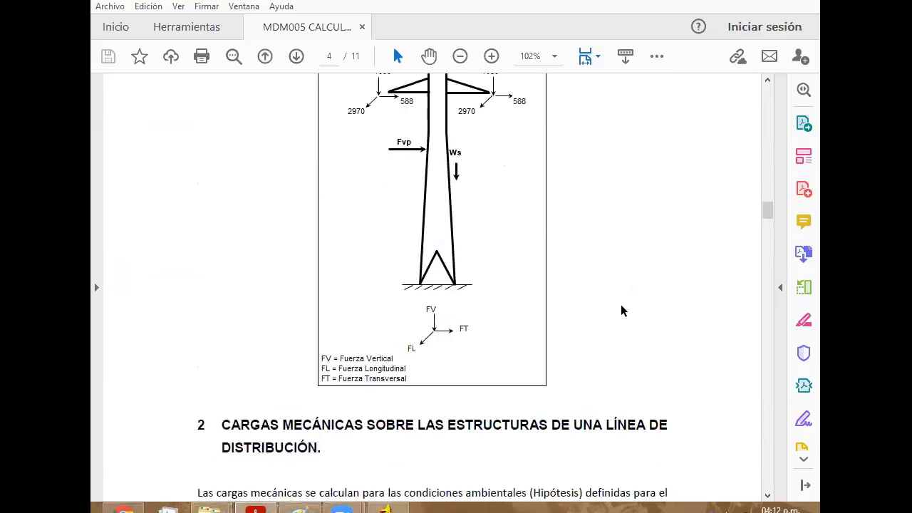
{"action": "scroll", "coordinate": [618, 312], "scroll_direction": "up", "scroll_amount": 2}
{"action": "scroll", "coordinate": [615, 314], "scroll_direction": "up", "scroll_amount": 1}
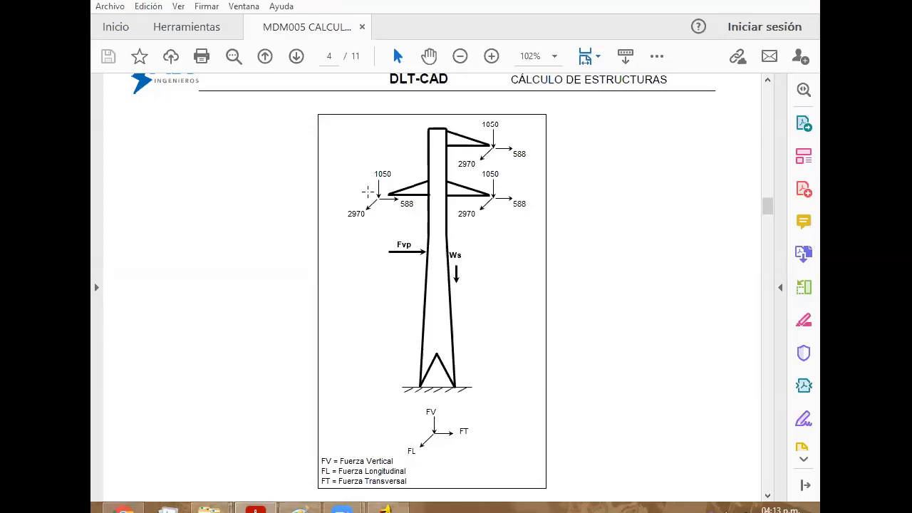
{"action": "scroll", "coordinate": [532, 256], "scroll_direction": "down", "scroll_amount": 3}
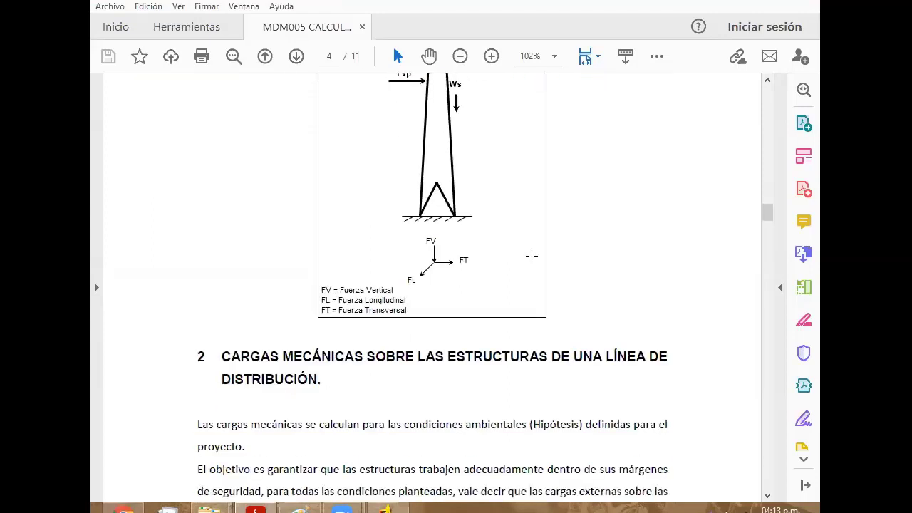
{"action": "scroll", "coordinate": [532, 256], "scroll_direction": "up", "scroll_amount": 2}
{"action": "scroll", "coordinate": [532, 256], "scroll_direction": "up", "scroll_amount": 1}
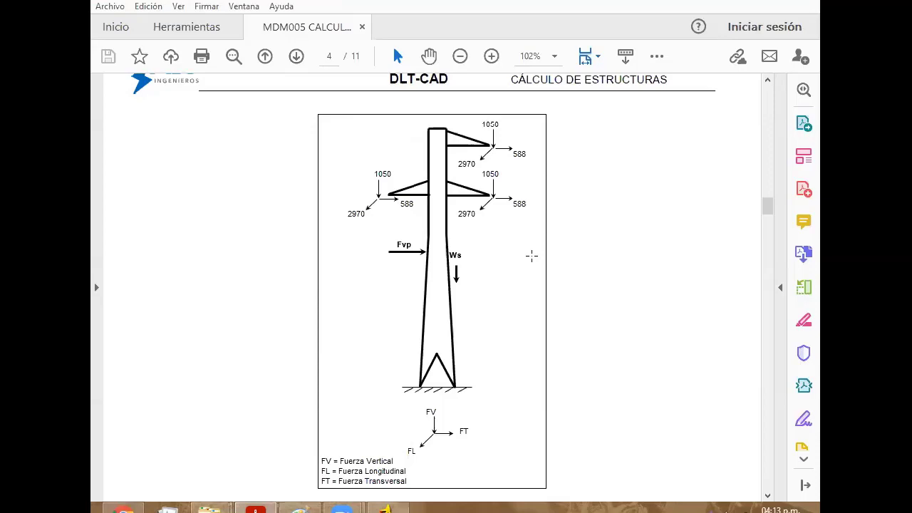
Scroll past pages 5 and 6 to the page 7 pole diagram with the TR>FS condition
{"action": "scroll", "coordinate": [532, 255], "scroll_direction": "down", "scroll_amount": 5}
{"action": "scroll", "coordinate": [532, 256], "scroll_direction": "down", "scroll_amount": 5}
{"action": "scroll", "coordinate": [532, 256], "scroll_direction": "down", "scroll_amount": 5}
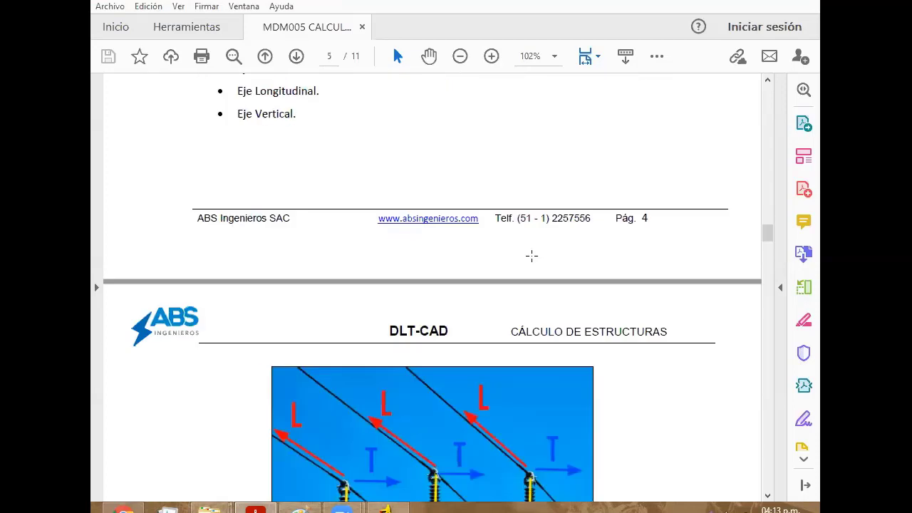
{"action": "scroll", "coordinate": [669, 323], "scroll_direction": "down", "scroll_amount": 6}
{"action": "scroll", "coordinate": [649, 338], "scroll_direction": "down", "scroll_amount": 6}
{"action": "scroll", "coordinate": [649, 338], "scroll_direction": "down", "scroll_amount": 4}
{"action": "scroll", "coordinate": [649, 338], "scroll_direction": "down", "scroll_amount": 3}
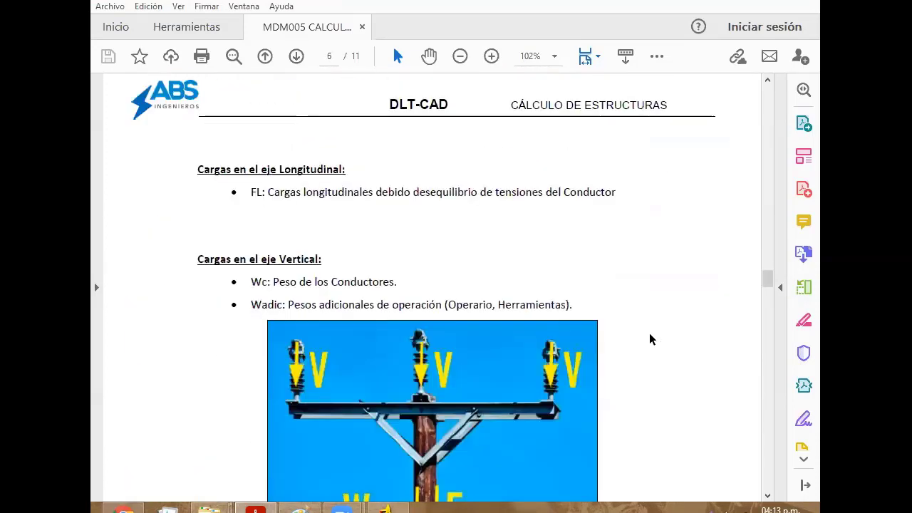
{"action": "scroll", "coordinate": [649, 333], "scroll_direction": "down", "scroll_amount": 8}
{"action": "scroll", "coordinate": [649, 334], "scroll_direction": "down", "scroll_amount": 2}
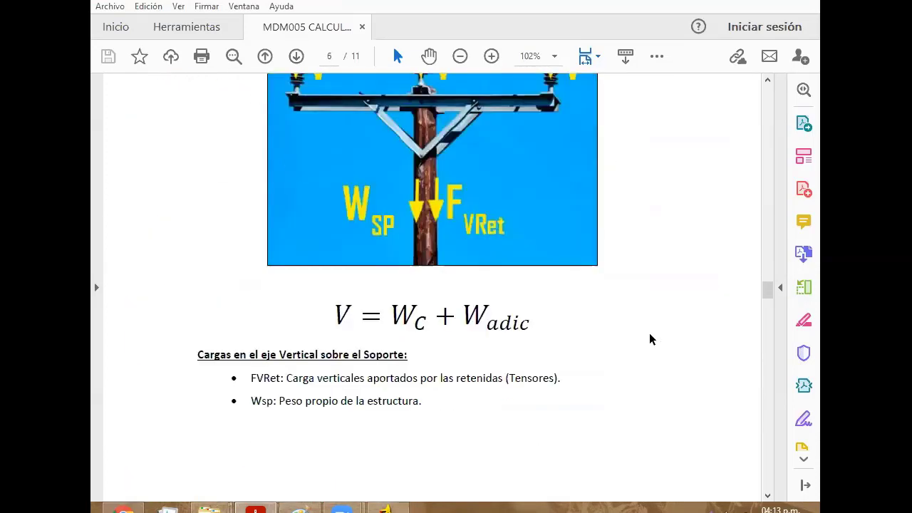
{"action": "scroll", "coordinate": [649, 333], "scroll_direction": "down", "scroll_amount": 4}
{"action": "scroll", "coordinate": [649, 333], "scroll_direction": "up", "scroll_amount": 6}
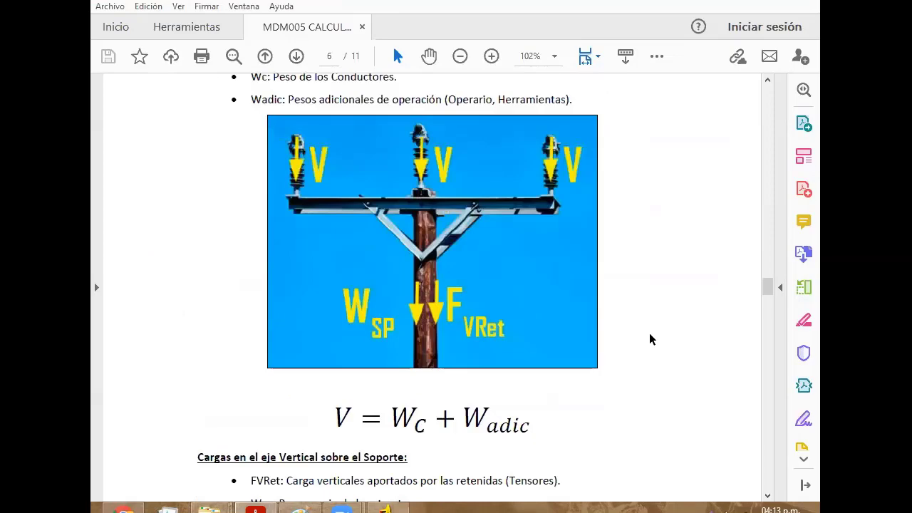
{"action": "scroll", "coordinate": [650, 332], "scroll_direction": "down", "scroll_amount": 6}
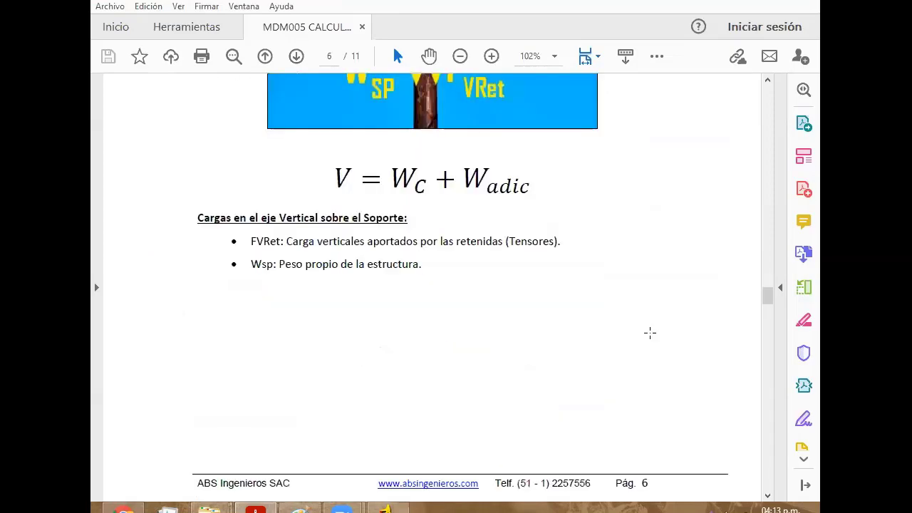
{"action": "scroll", "coordinate": [650, 333], "scroll_direction": "down", "scroll_amount": 3}
{"action": "scroll", "coordinate": [649, 333], "scroll_direction": "down", "scroll_amount": 9}
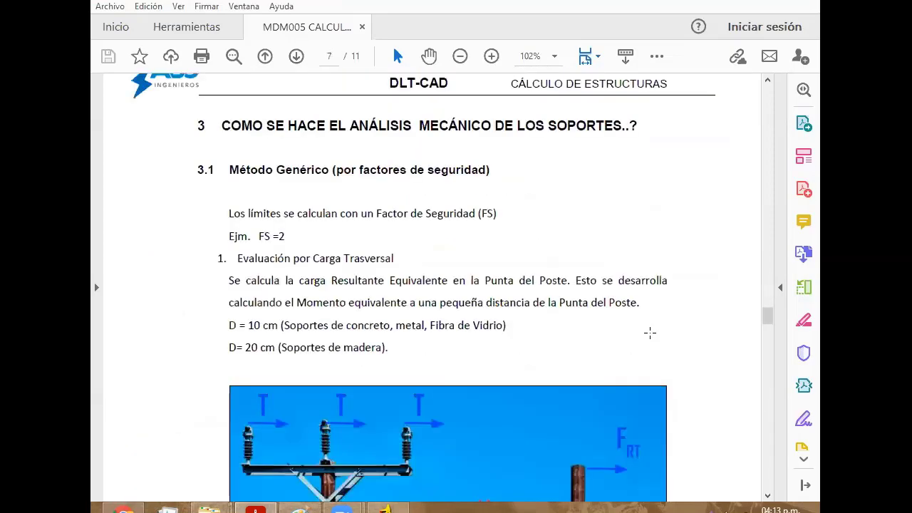
{"action": "scroll", "coordinate": [650, 333], "scroll_direction": "down", "scroll_amount": 5}
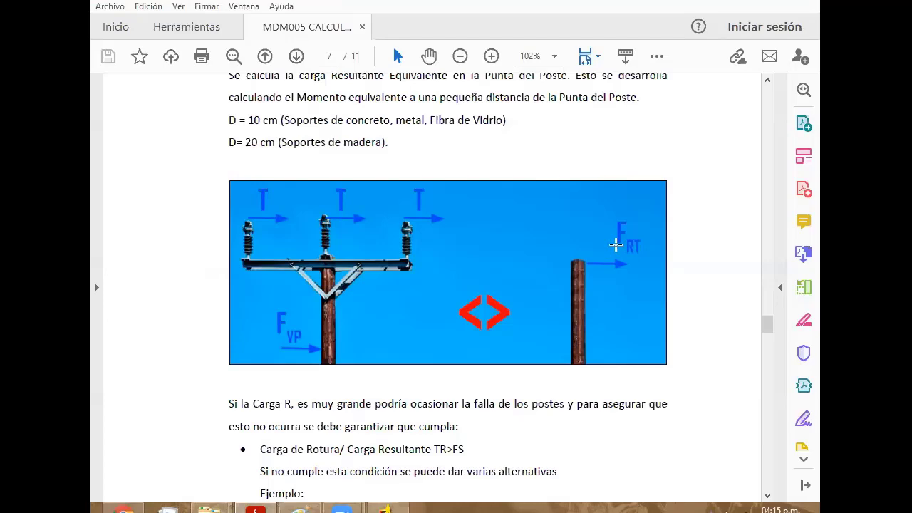
{"action": "scroll", "coordinate": [615, 243], "scroll_direction": "up", "scroll_amount": 2}
{"action": "scroll", "coordinate": [613, 242], "scroll_direction": "up", "scroll_amount": 2}
{"action": "scroll", "coordinate": [612, 241], "scroll_direction": "up", "scroll_amount": 1}
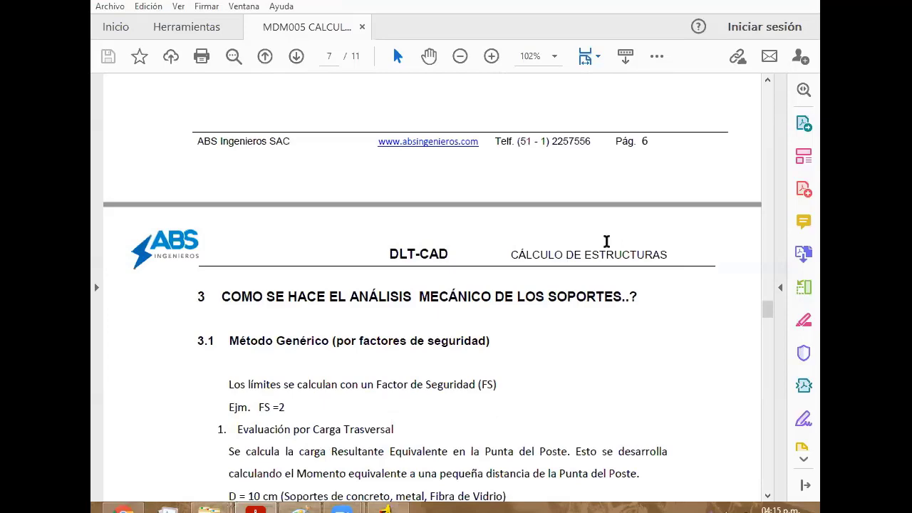
{"action": "scroll", "coordinate": [606, 242], "scroll_direction": "up", "scroll_amount": 1}
{"action": "scroll", "coordinate": [606, 241], "scroll_direction": "up", "scroll_amount": 2}
{"action": "scroll", "coordinate": [606, 241], "scroll_direction": "up", "scroll_amount": 2}
{"action": "scroll", "coordinate": [606, 242], "scroll_direction": "up", "scroll_amount": 1}
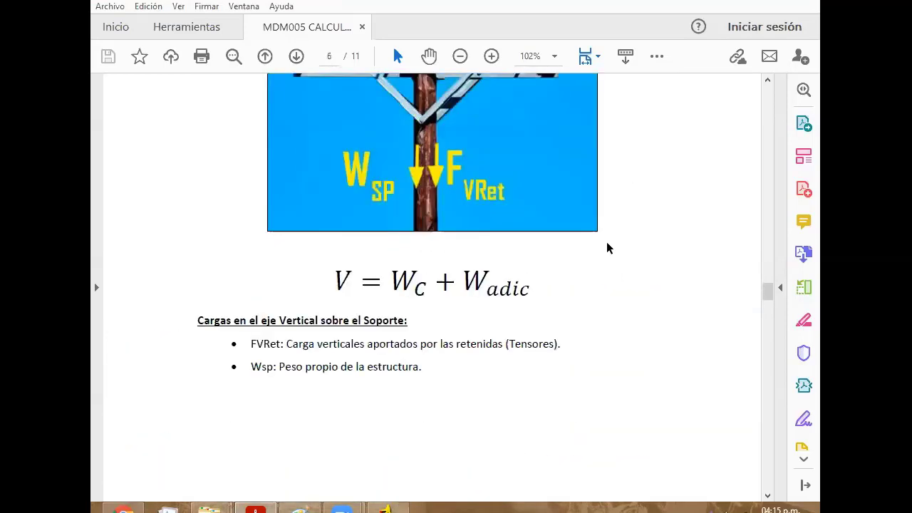
{"action": "scroll", "coordinate": [606, 241], "scroll_direction": "up", "scroll_amount": 3}
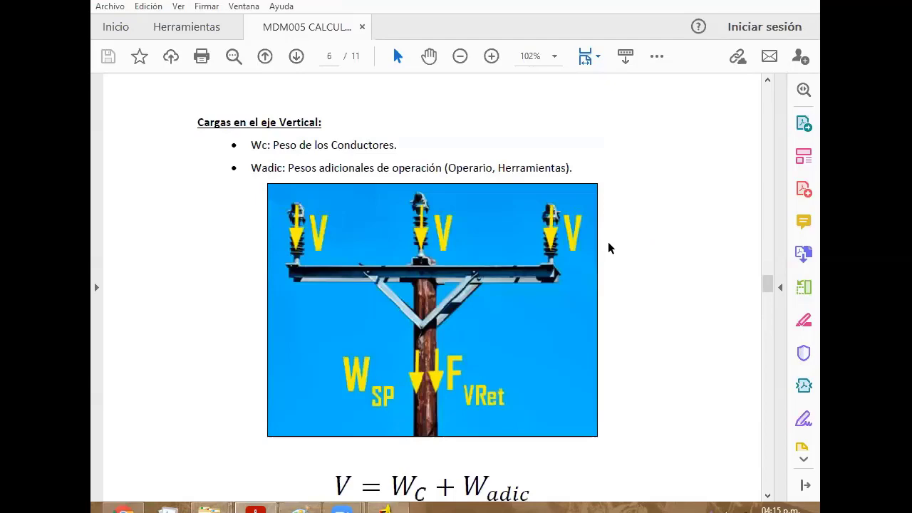
{"action": "scroll", "coordinate": [608, 242], "scroll_direction": "up", "scroll_amount": 5}
{"action": "scroll", "coordinate": [608, 247], "scroll_direction": "up", "scroll_amount": 4}
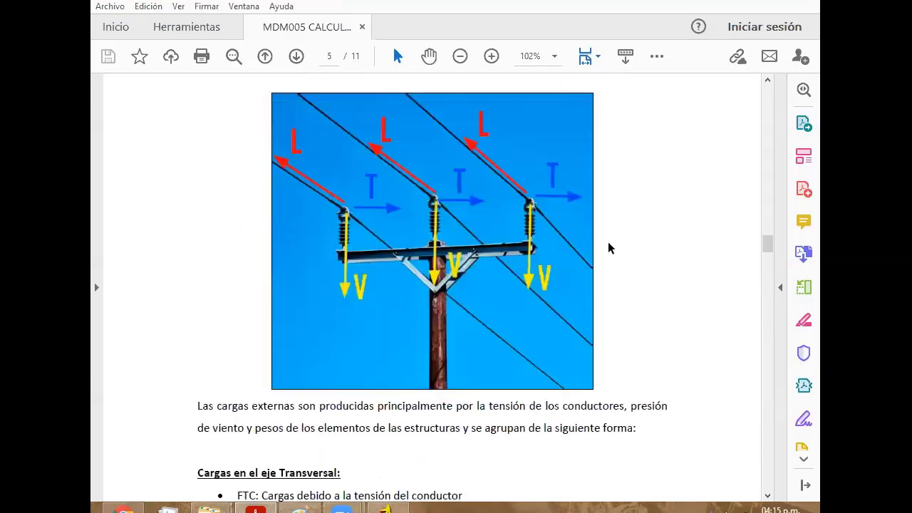
{"action": "scroll", "coordinate": [608, 243], "scroll_direction": "down", "scroll_amount": 10}
{"action": "scroll", "coordinate": [607, 242], "scroll_direction": "down", "scroll_amount": 3}
{"action": "scroll", "coordinate": [608, 243], "scroll_direction": "down", "scroll_amount": 8}
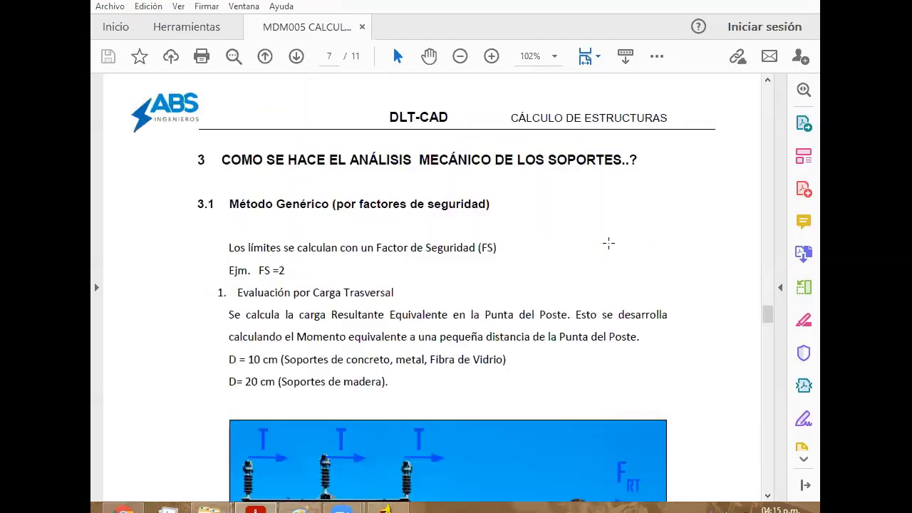
{"action": "scroll", "coordinate": [608, 243], "scroll_direction": "down", "scroll_amount": 6}
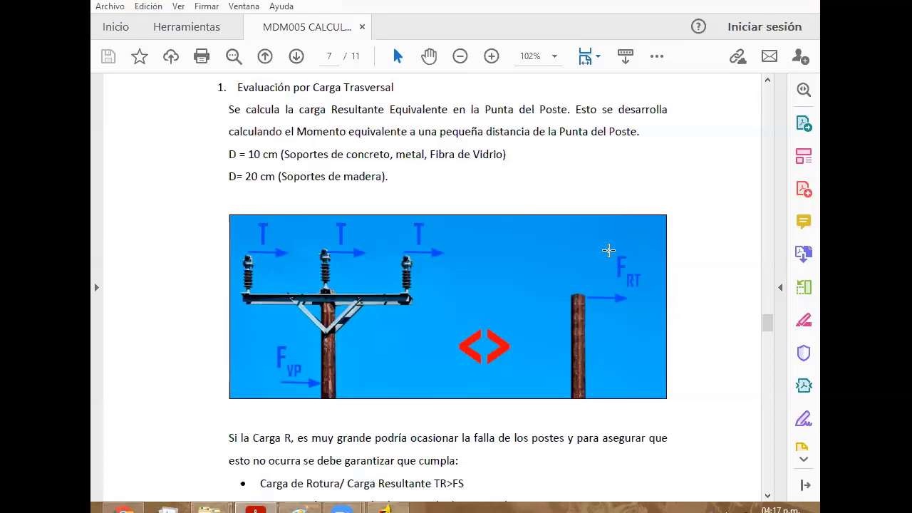
{"action": "scroll", "coordinate": [609, 250], "scroll_direction": "up", "scroll_amount": 1}
{"action": "scroll", "coordinate": [606, 248], "scroll_direction": "up", "scroll_amount": 2}
{"action": "scroll", "coordinate": [602, 250], "scroll_direction": "down", "scroll_amount": 2}
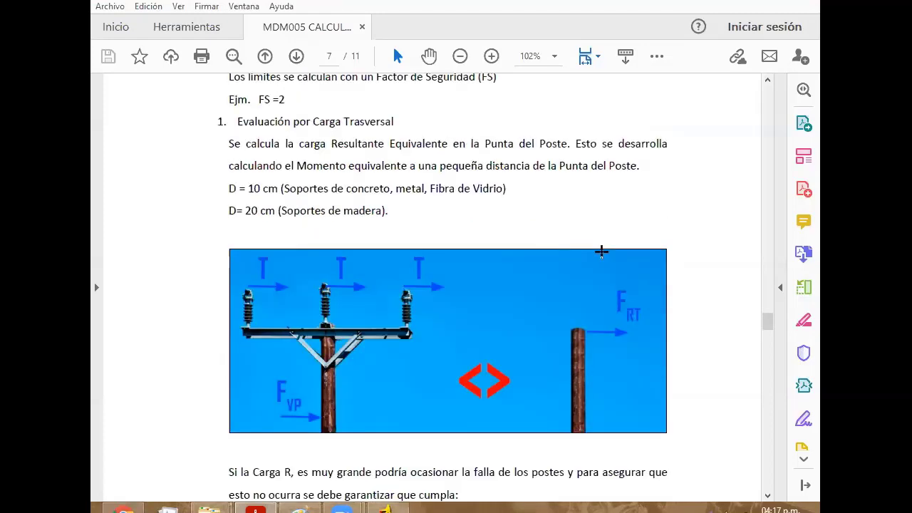
{"action": "scroll", "coordinate": [601, 251], "scroll_direction": "up", "scroll_amount": 1}
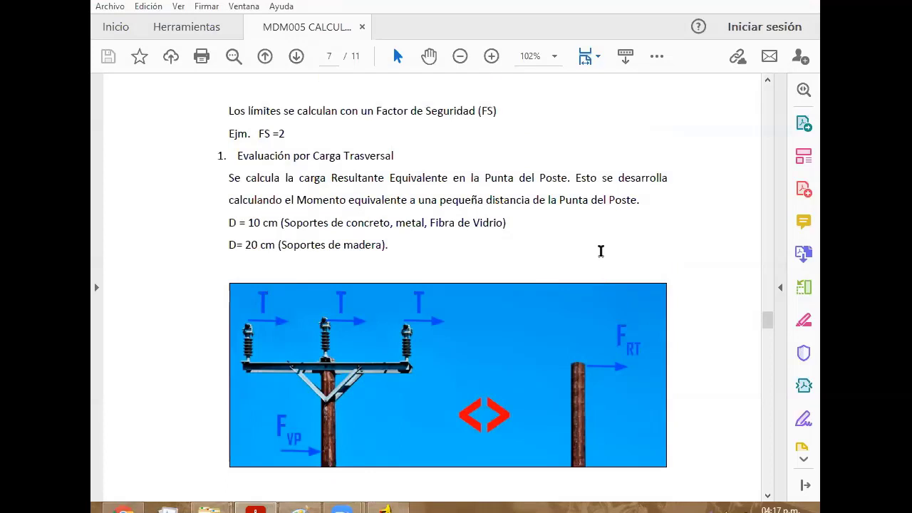
{"action": "scroll", "coordinate": [600, 251], "scroll_direction": "up", "scroll_amount": 1}
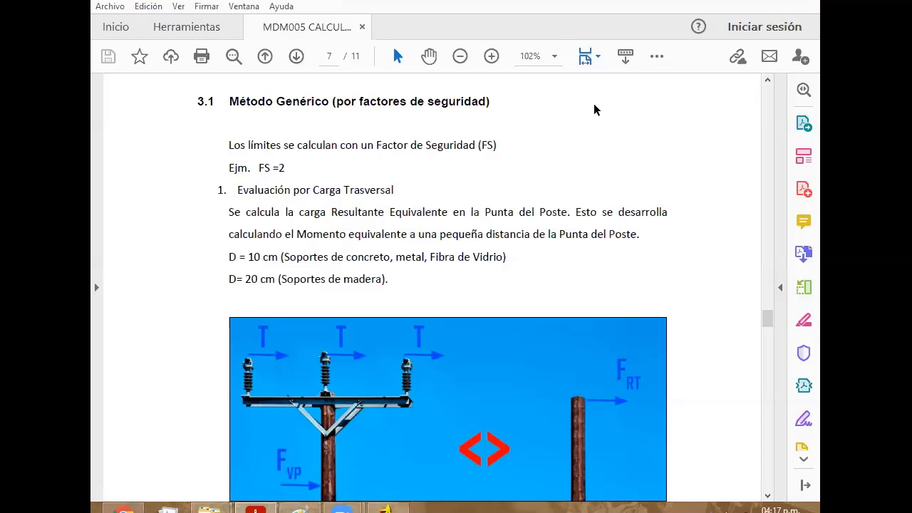
{"action": "scroll", "coordinate": [583, 139], "scroll_direction": "up", "scroll_amount": 1}
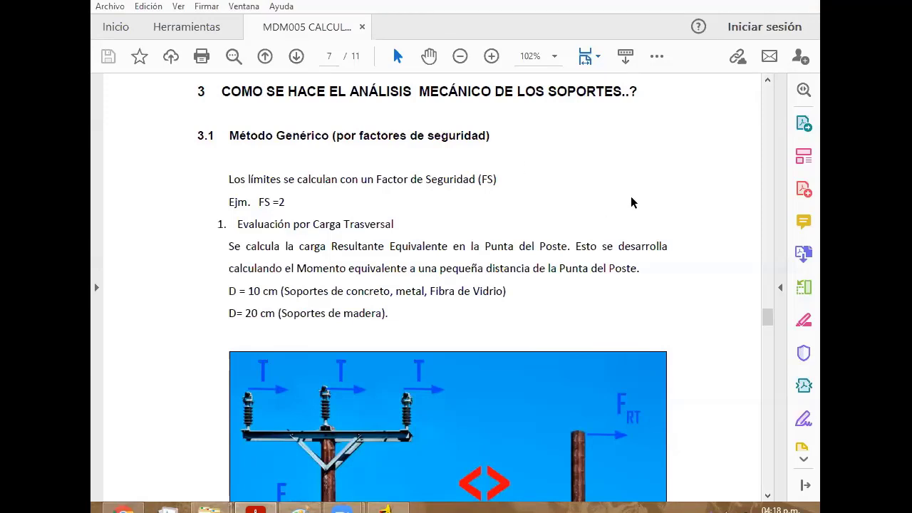
{"action": "scroll", "coordinate": [631, 197], "scroll_direction": "down", "scroll_amount": 3}
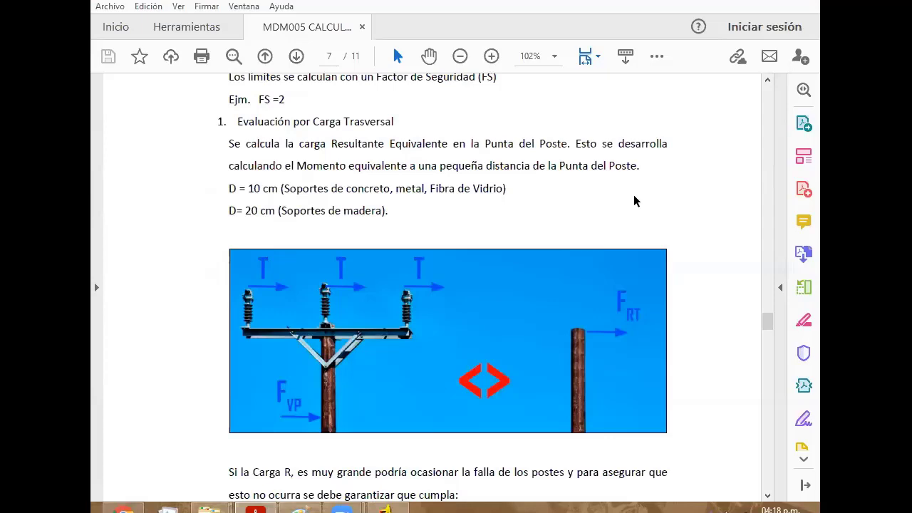
{"action": "scroll", "coordinate": [655, 295], "scroll_direction": "up", "scroll_amount": 5}
{"action": "scroll", "coordinate": [657, 296], "scroll_direction": "down", "scroll_amount": 4}
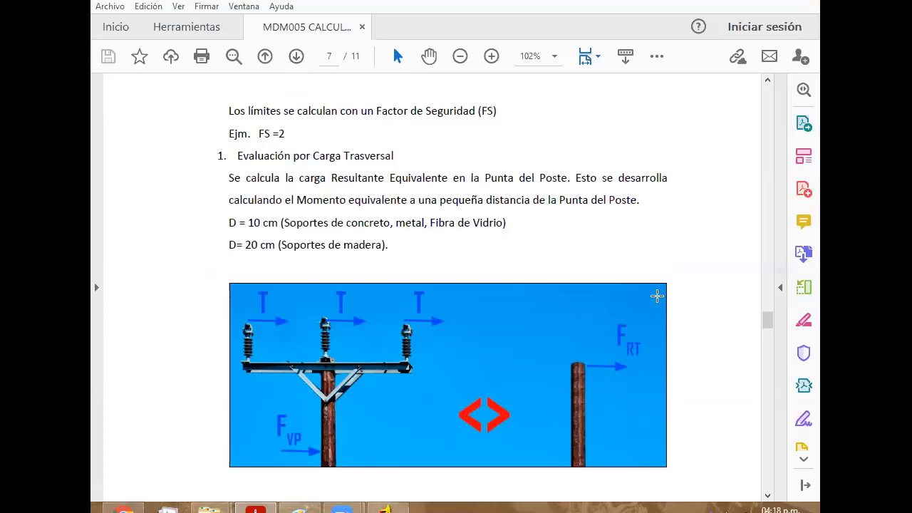
{"action": "scroll", "coordinate": [642, 305], "scroll_direction": "up", "scroll_amount": 2}
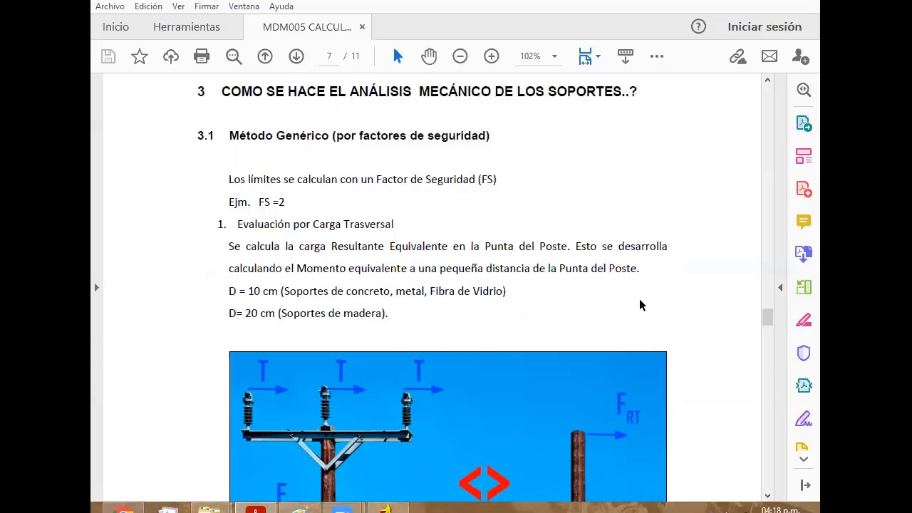
{"action": "scroll", "coordinate": [639, 300], "scroll_direction": "up", "scroll_amount": 2}
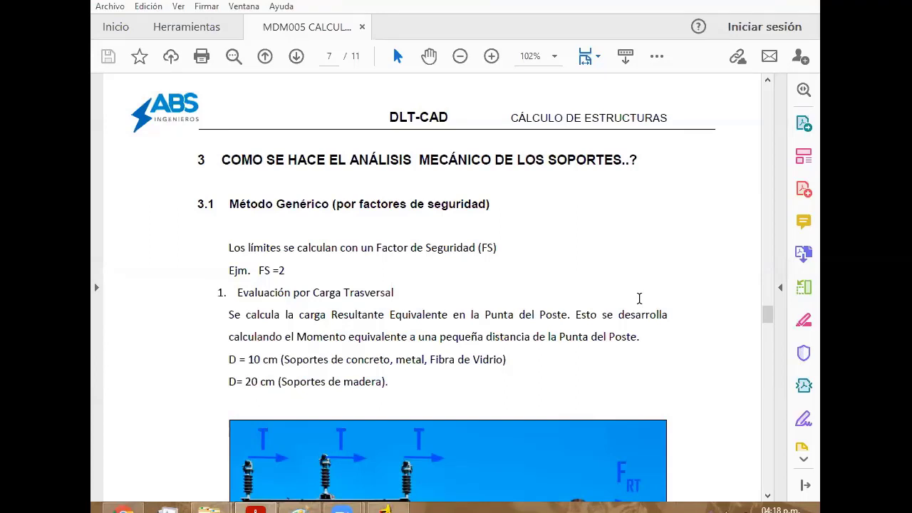
{"action": "scroll", "coordinate": [639, 300], "scroll_direction": "down", "scroll_amount": 3}
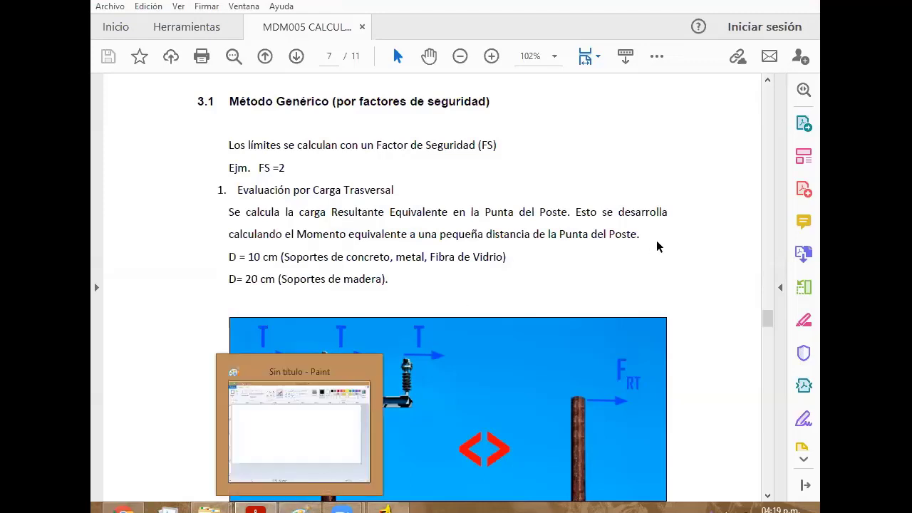
Scroll to page 7's '1. Evaluación por Carga Trasversal' section showing the TR>FS condition
{"action": "scroll", "coordinate": [658, 244], "scroll_direction": "down", "scroll_amount": 1}
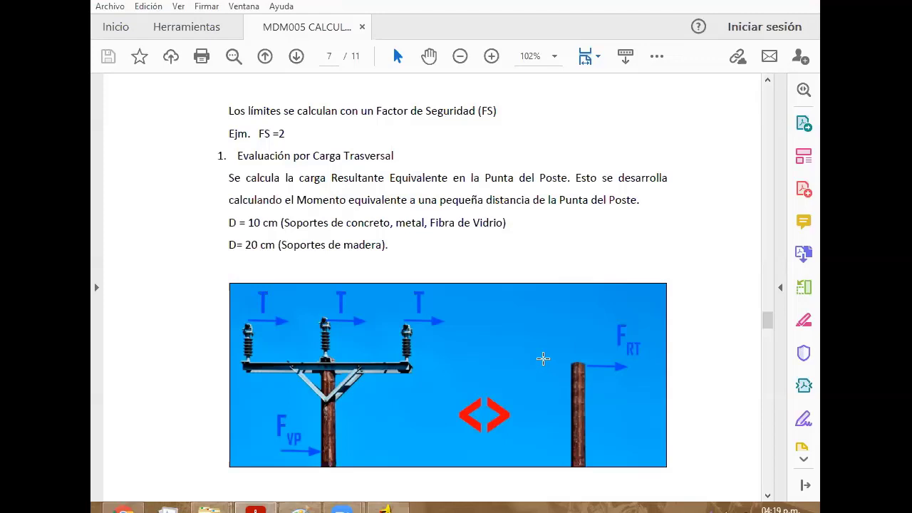
{"action": "scroll", "coordinate": [550, 335], "scroll_direction": "down", "scroll_amount": 1}
{"action": "scroll", "coordinate": [549, 339], "scroll_direction": "down", "scroll_amount": 1}
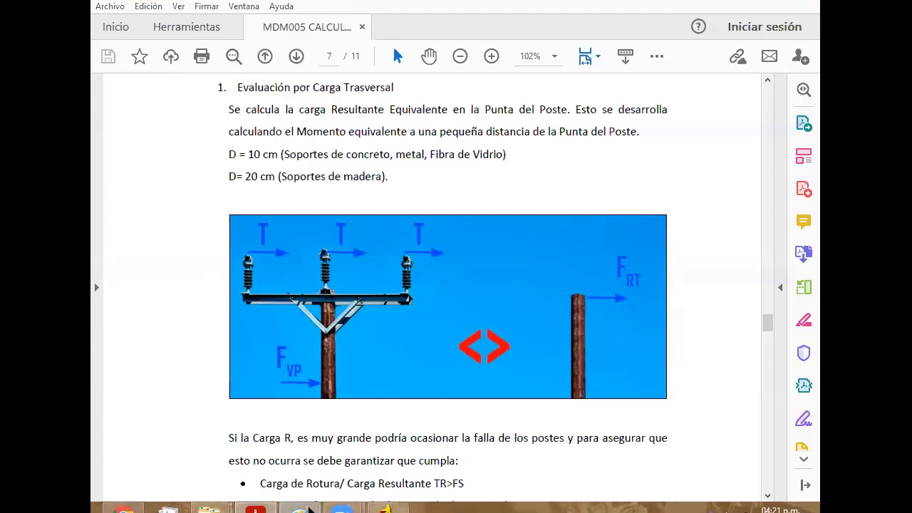
In Paint, zoom the canvas to 200% and draw a circle
{"action": "key", "text": "alt+Tab"}
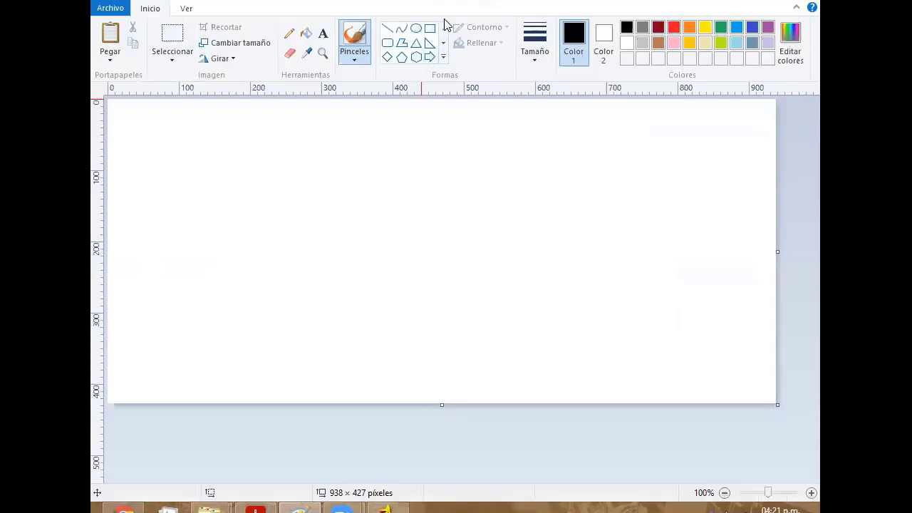
{"action": "left_click", "coordinate": [416, 28]}
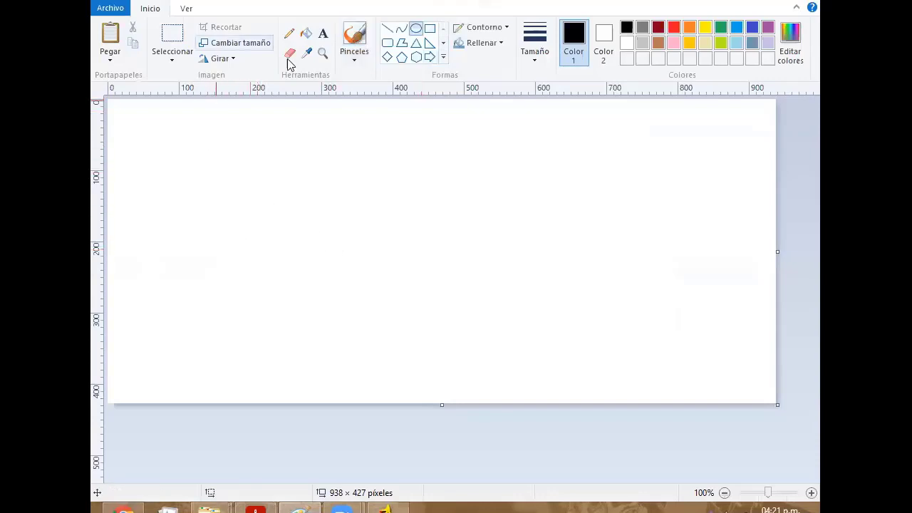
{"action": "left_click", "coordinate": [323, 54]}
{"action": "left_click", "coordinate": [270, 156]}
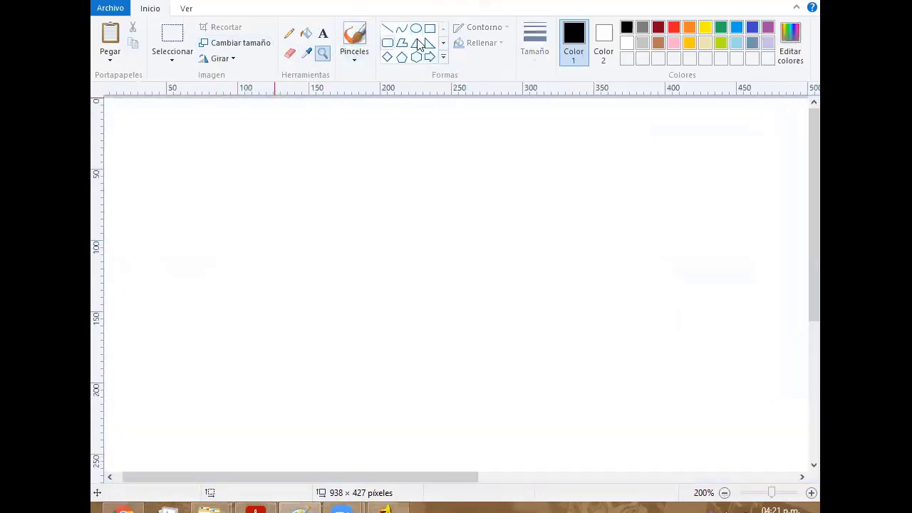
{"action": "left_click", "coordinate": [418, 28]}
{"action": "left_click", "coordinate": [271, 211]}
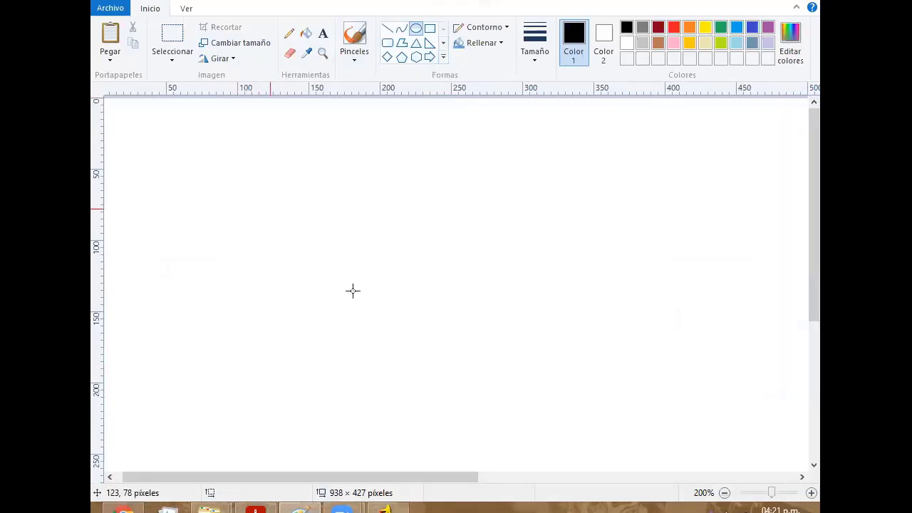
Draw a thicker slanted line running into the circle's centre
{"action": "left_click", "coordinate": [387, 30]}
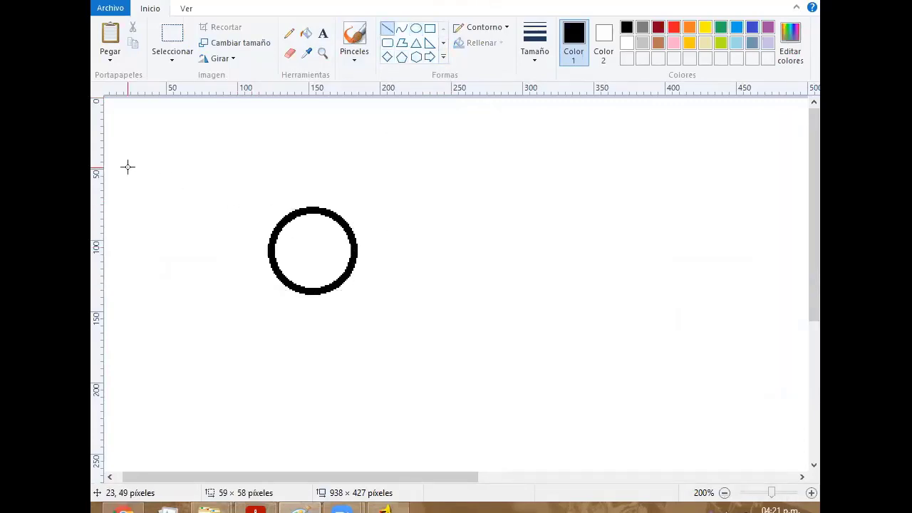
{"action": "left_click_drag", "start_coordinate": [111, 163], "coordinate": [301, 248]}
{"action": "key", "text": "ctrl+z"}
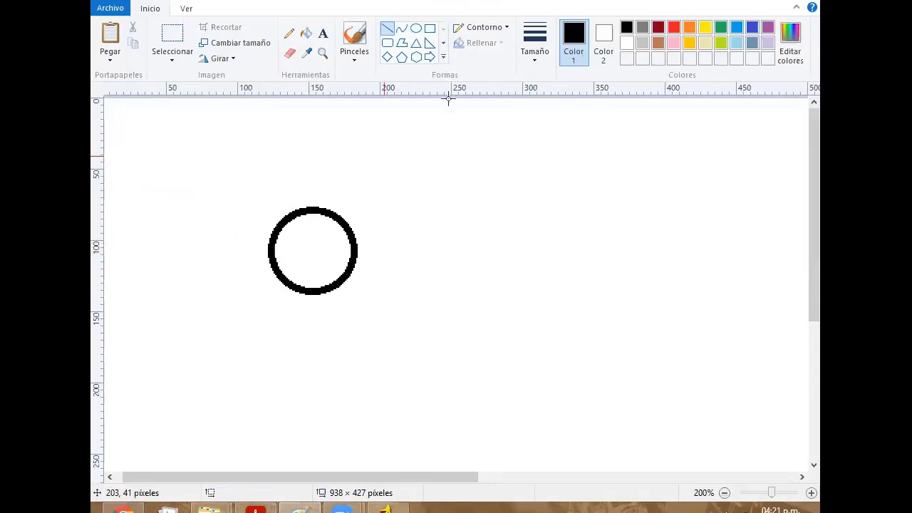
{"action": "left_click", "coordinate": [535, 37]}
{"action": "left_click", "coordinate": [566, 110]}
{"action": "mouse_move", "coordinate": [108, 162]}
{"action": "left_mouse_down"}
{"action": "mouse_move", "coordinate": [349, 260]}
{"action": "mouse_move", "coordinate": [307, 251]}
{"action": "mouse_move", "coordinate": [554, 146]}
{"action": "left_mouse_up"}
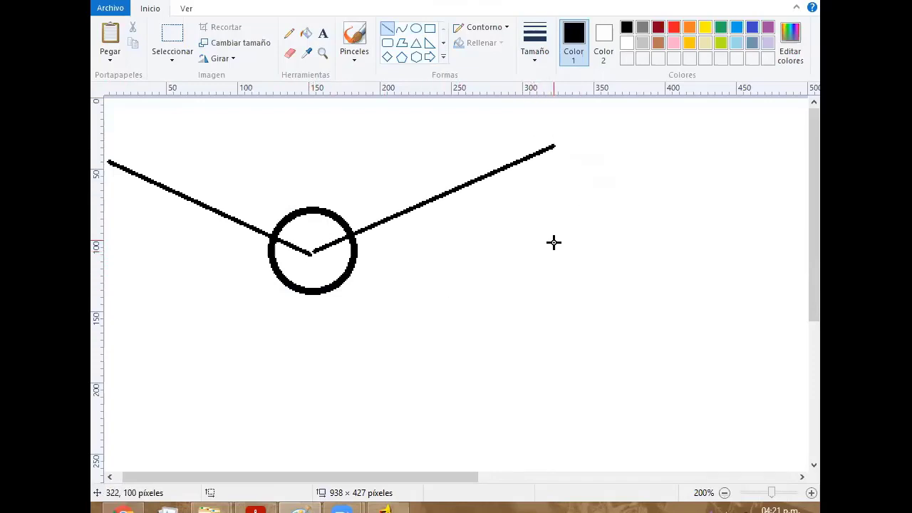
Draw a thin horizontal baseline through the circle
{"action": "left_click", "coordinate": [542, 42]}
{"action": "left_click", "coordinate": [131, 268]}
{"action": "left_click_drag", "start_coordinate": [639, 261], "coordinate": [607, 271]}
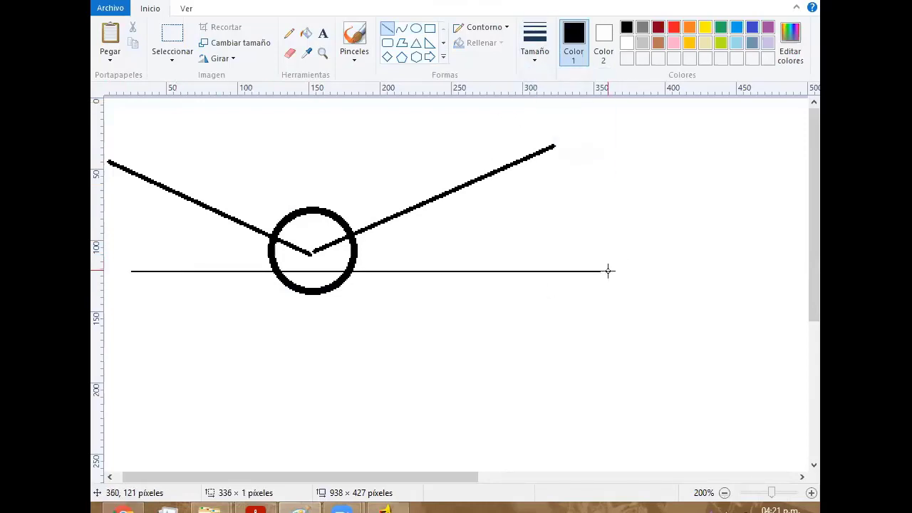
{"action": "left_click", "coordinate": [521, 365]}
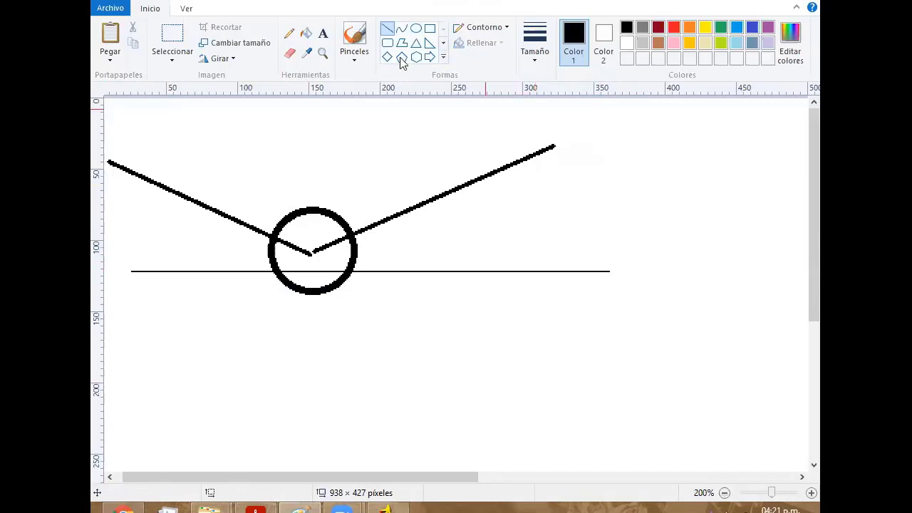
Add two green up-arrows rising to the right and left slanted lines
{"action": "left_click", "coordinate": [443, 56]}
{"action": "left_click", "coordinate": [460, 48]}
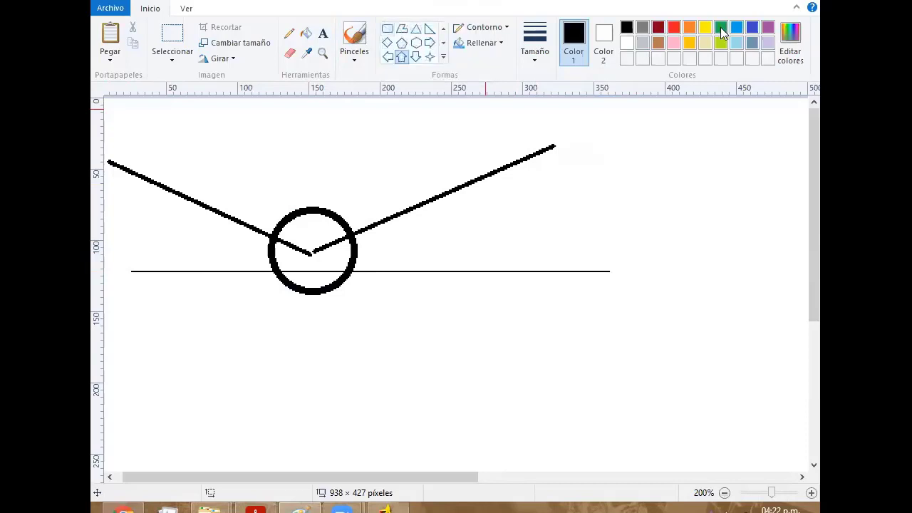
{"action": "left_click", "coordinate": [721, 31]}
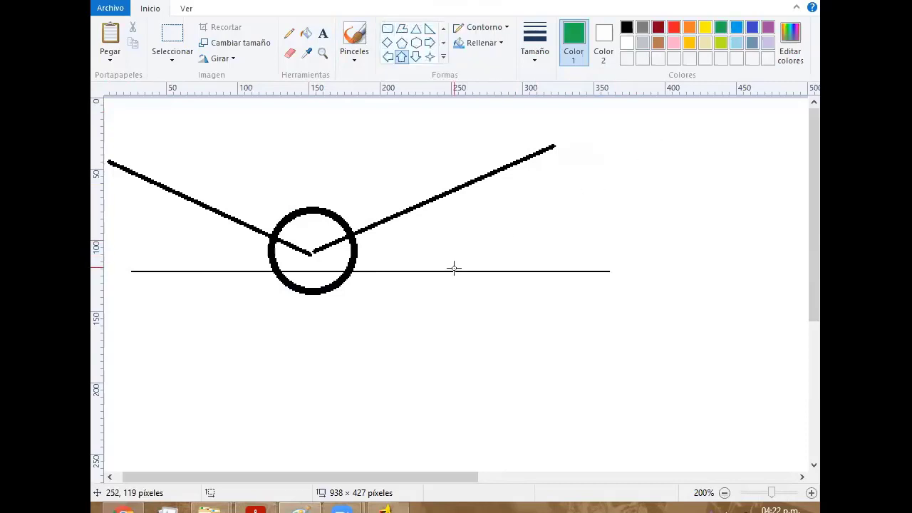
{"action": "left_click_drag", "start_coordinate": [454, 268], "coordinate": [479, 185]}
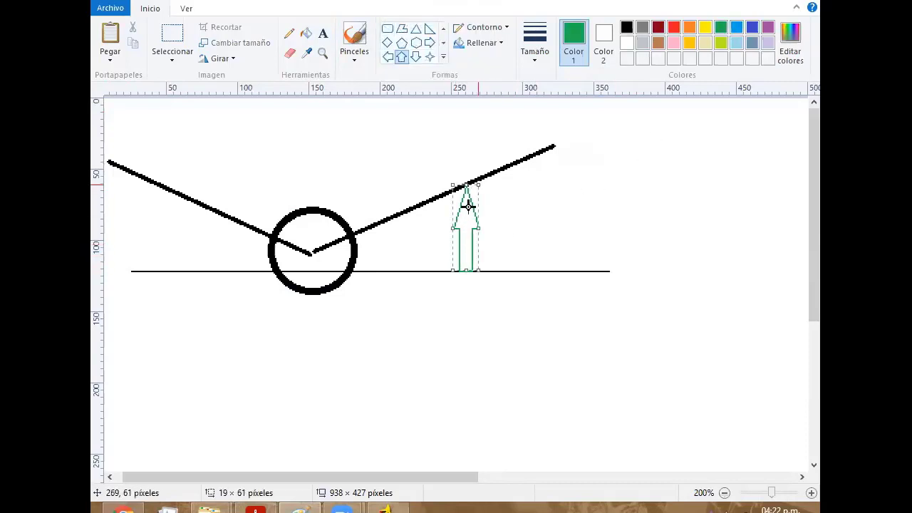
{"action": "left_click", "coordinate": [207, 258]}
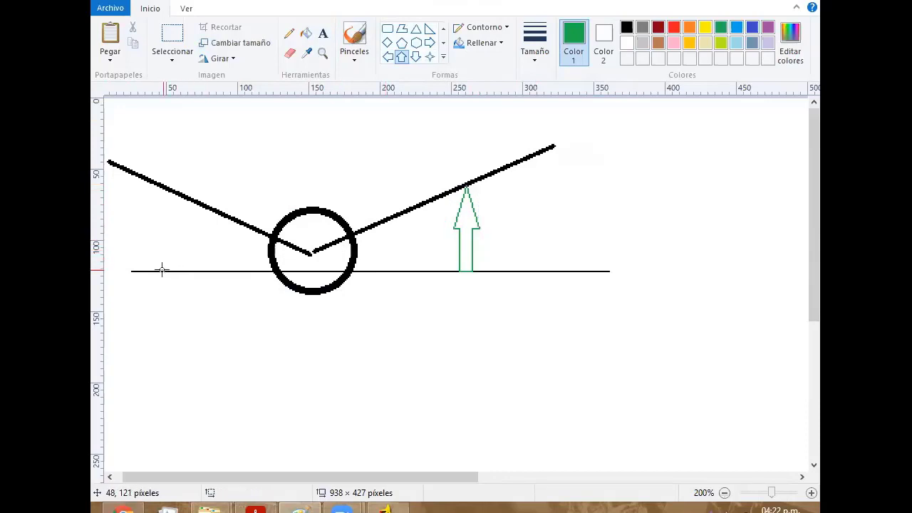
{"action": "left_click_drag", "start_coordinate": [161, 270], "coordinate": [190, 193]}
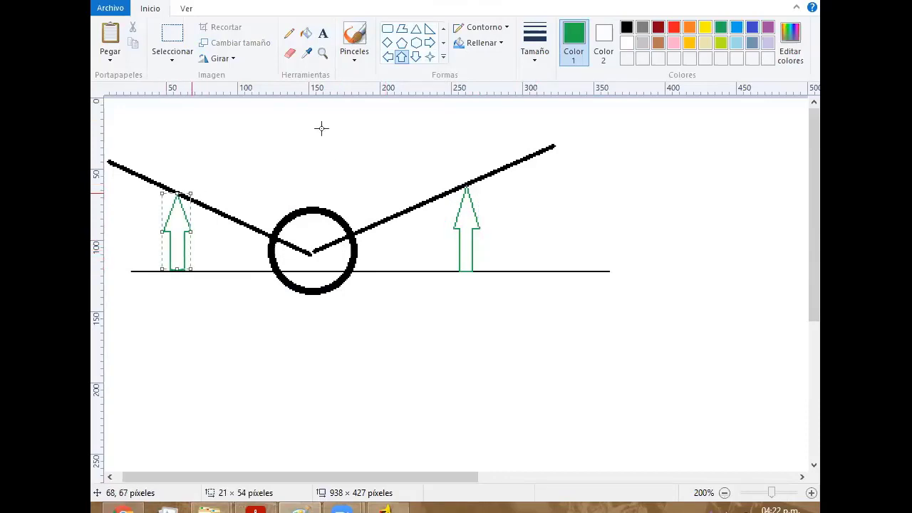
{"action": "left_click", "coordinate": [505, 211]}
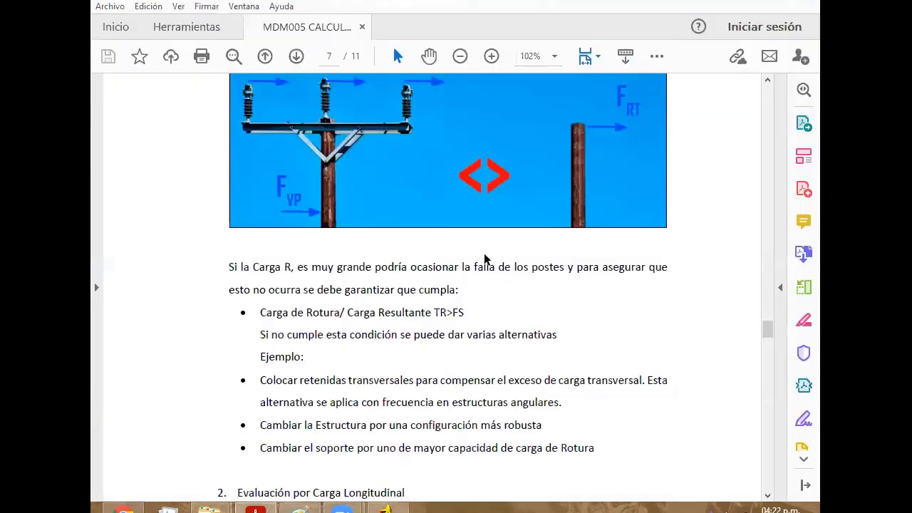
Scroll through pages 7–8 to the Evaluación por Carga Vertical example near page 9
{"action": "scroll", "coordinate": [481, 258], "scroll_direction": "down", "scroll_amount": 5}
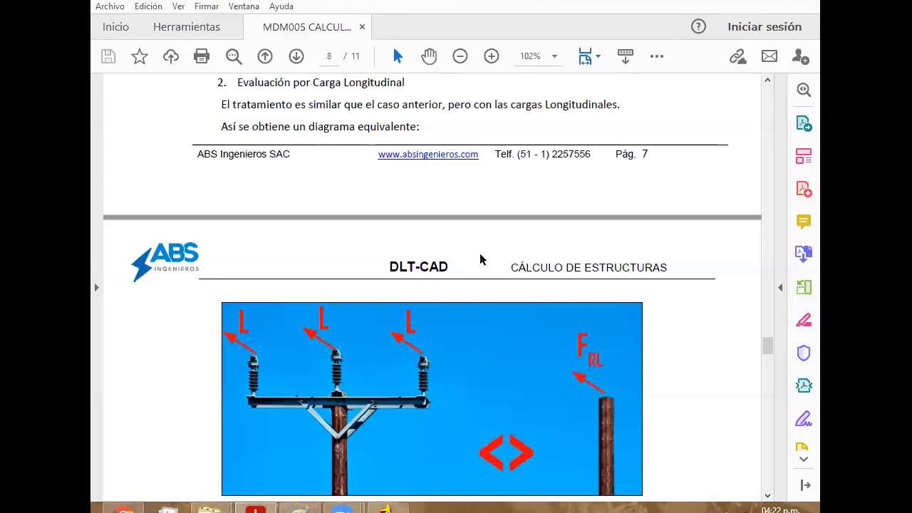
{"action": "scroll", "coordinate": [480, 259], "scroll_direction": "down", "scroll_amount": 5}
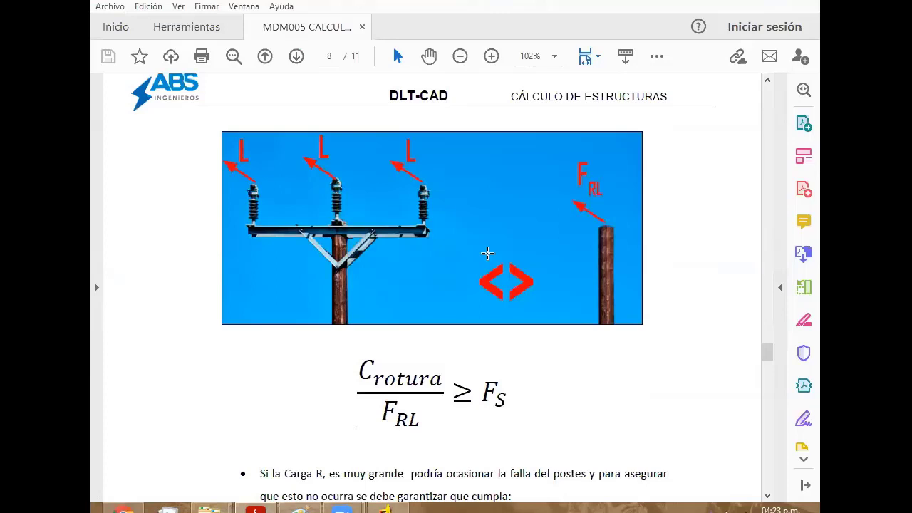
{"action": "scroll", "coordinate": [487, 253], "scroll_direction": "down", "scroll_amount": 3}
{"action": "scroll", "coordinate": [487, 252], "scroll_direction": "up", "scroll_amount": 3}
{"action": "scroll", "coordinate": [597, 232], "scroll_direction": "down", "scroll_amount": 2}
{"action": "scroll", "coordinate": [598, 234], "scroll_direction": "down", "scroll_amount": 1}
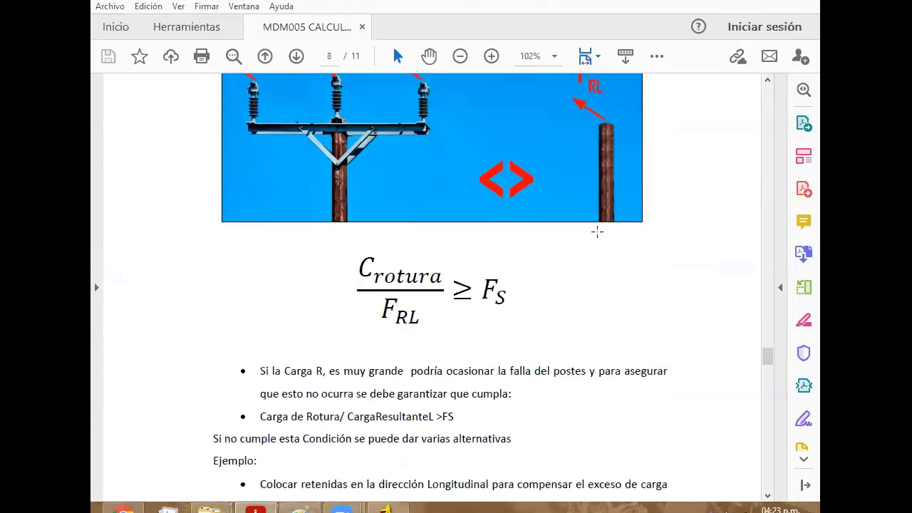
{"action": "scroll", "coordinate": [597, 231], "scroll_direction": "down", "scroll_amount": 3}
{"action": "scroll", "coordinate": [597, 230], "scroll_direction": "down", "scroll_amount": 3}
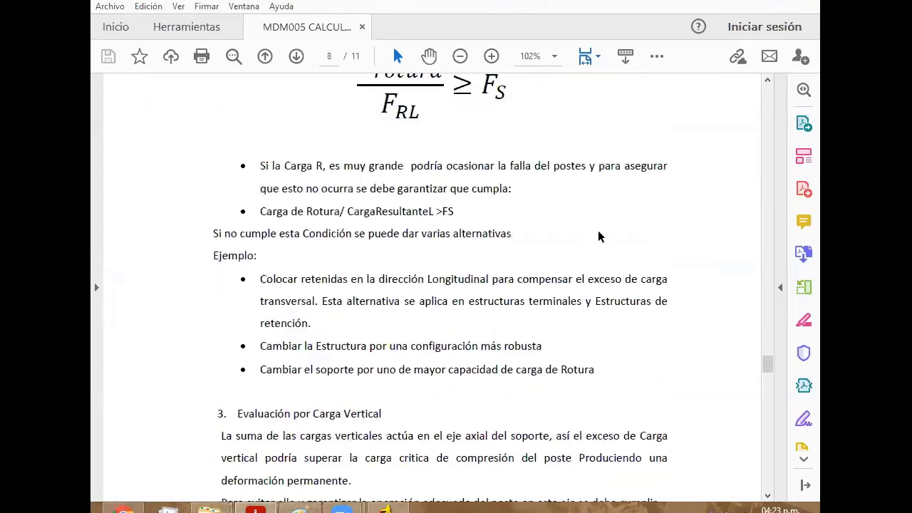
{"action": "scroll", "coordinate": [598, 231], "scroll_direction": "down", "scroll_amount": 5}
{"action": "scroll", "coordinate": [598, 230], "scroll_direction": "down", "scroll_amount": 10}
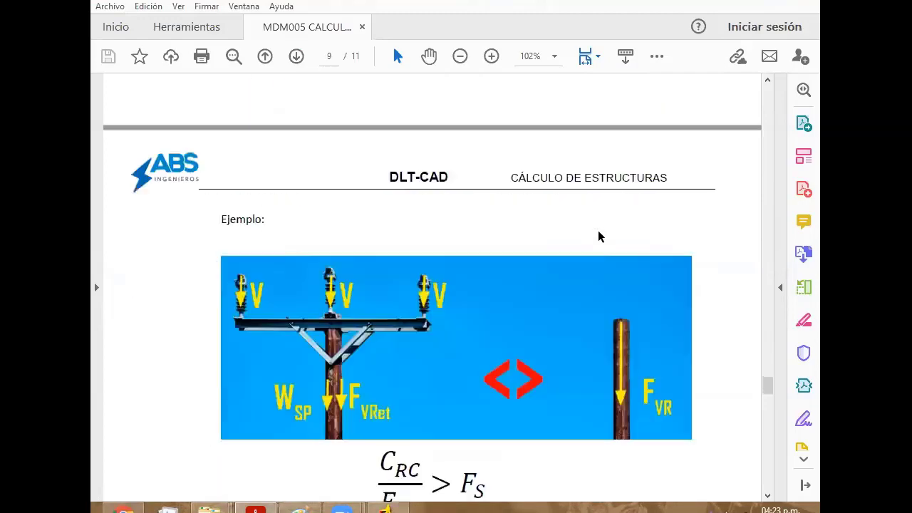
{"action": "scroll", "coordinate": [598, 230], "scroll_direction": "down", "scroll_amount": 1}
Scroll back up to page 8's longitudinal-load pole diagram with the Crotura / FRL ≥ FS formula
{"action": "scroll", "coordinate": [582, 212], "scroll_direction": "up", "scroll_amount": 2}
{"action": "scroll", "coordinate": [565, 302], "scroll_direction": "up", "scroll_amount": 3}
{"action": "scroll", "coordinate": [566, 317], "scroll_direction": "up", "scroll_amount": 3}
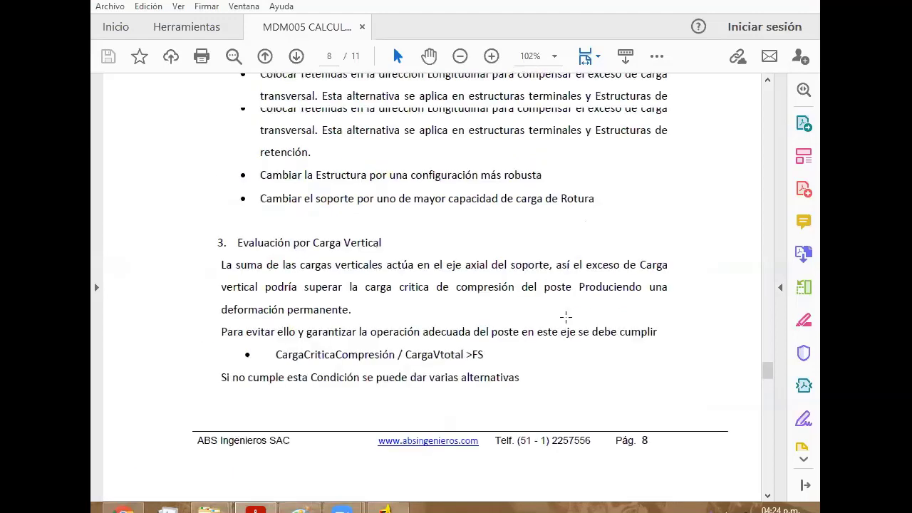
{"action": "scroll", "coordinate": [565, 317], "scroll_direction": "down", "scroll_amount": 9}
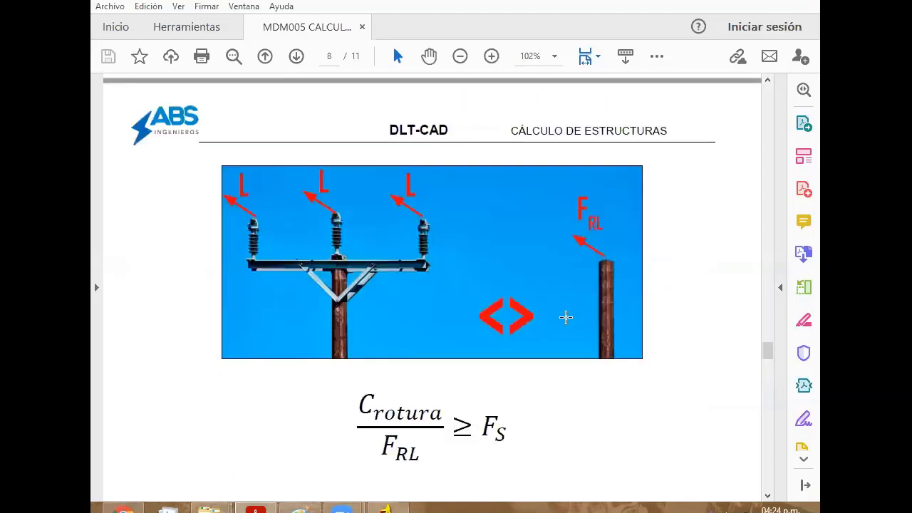
{"action": "scroll", "coordinate": [566, 317], "scroll_direction": "down", "scroll_amount": 3}
{"action": "scroll", "coordinate": [564, 316], "scroll_direction": "down", "scroll_amount": 1}
{"action": "scroll", "coordinate": [560, 332], "scroll_direction": "up", "scroll_amount": 3}
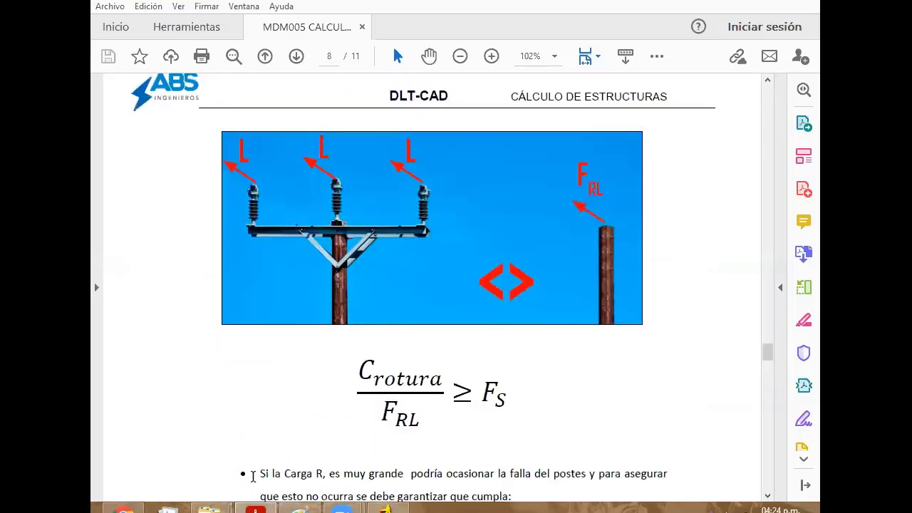
{"action": "mouse_move", "coordinate": [209, 507]}
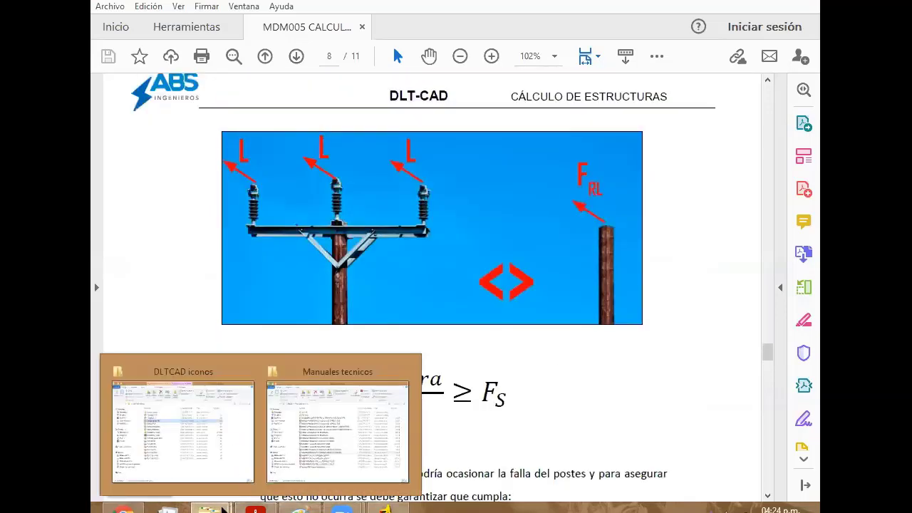
From the Manuales tecnicos folder, go up to dltcad, enter armados and open PRH-3
{"action": "left_click", "coordinate": [335, 427]}
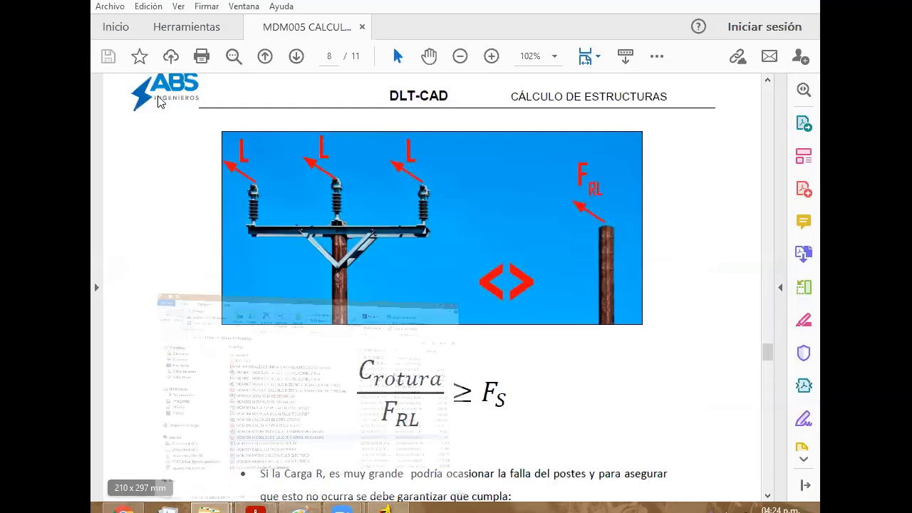
{"action": "key", "text": "alt+Up"}
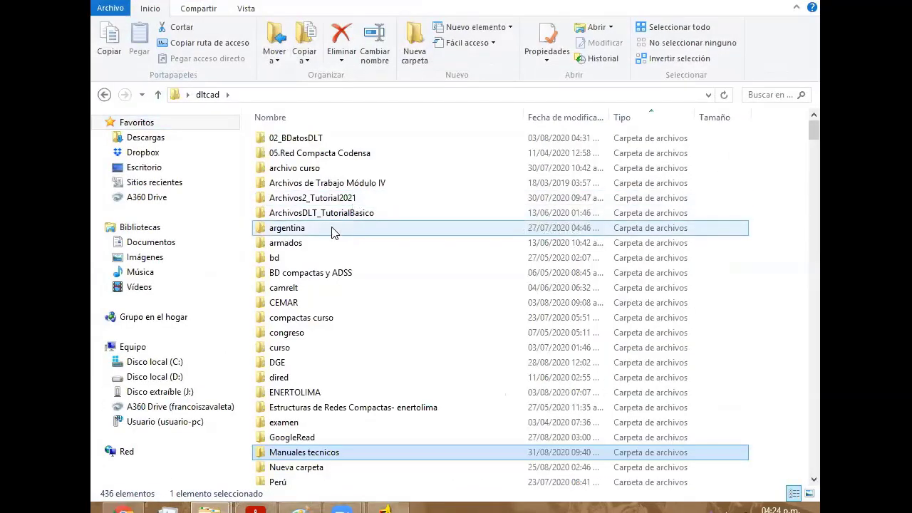
{"action": "double_click", "coordinate": [342, 244]}
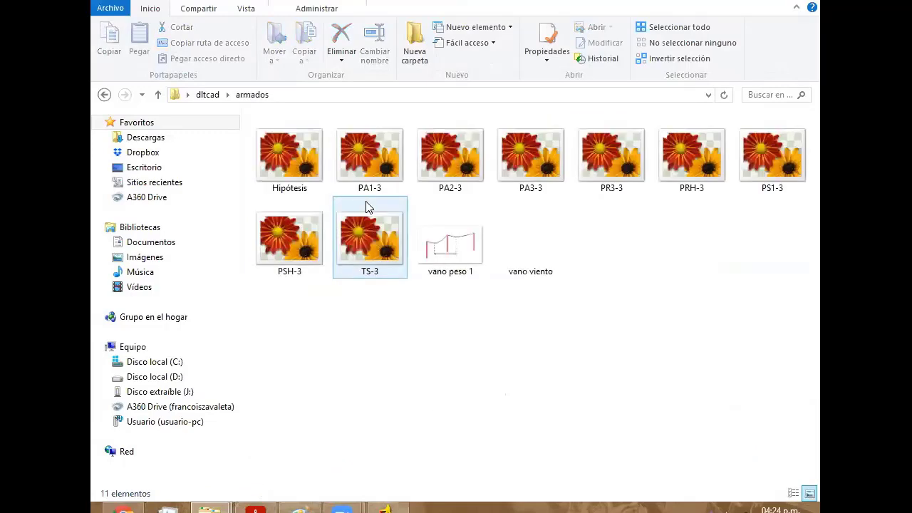
{"action": "left_click", "coordinate": [668, 155]}
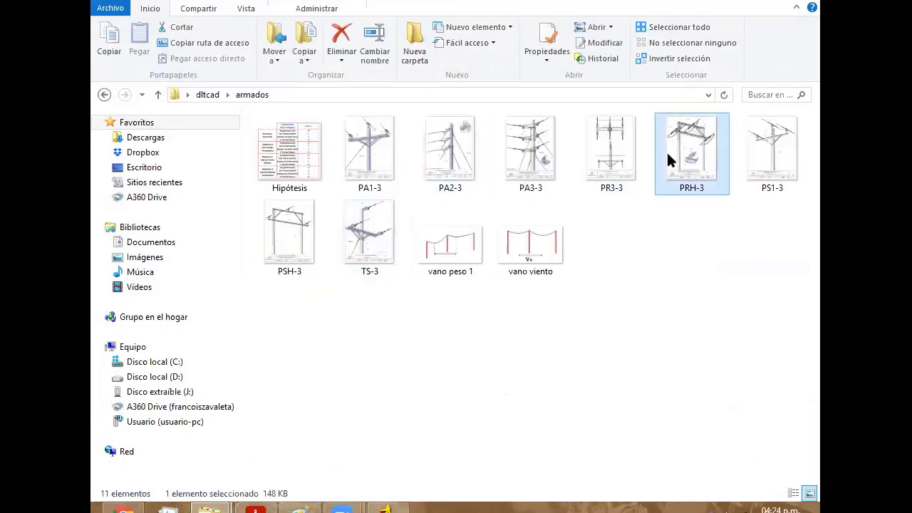
{"action": "double_click", "coordinate": [668, 155]}
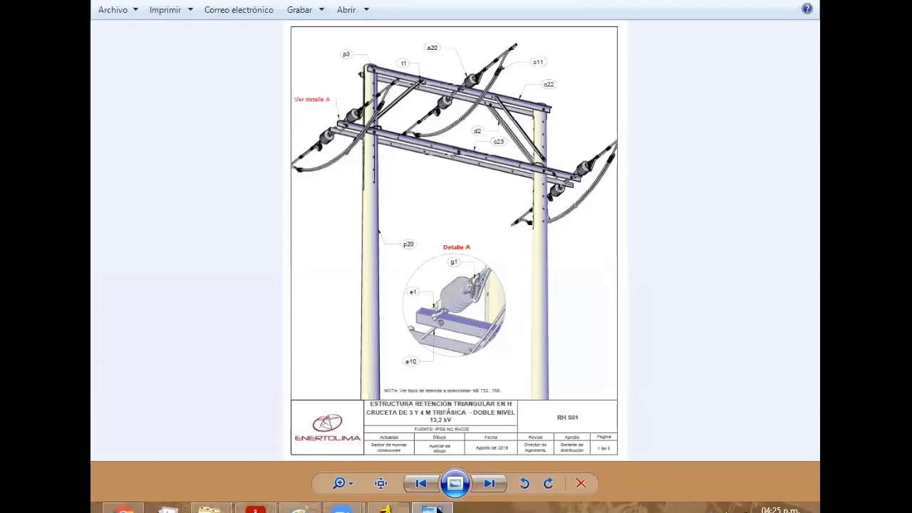
{"action": "mouse_move", "coordinate": [255, 509]}
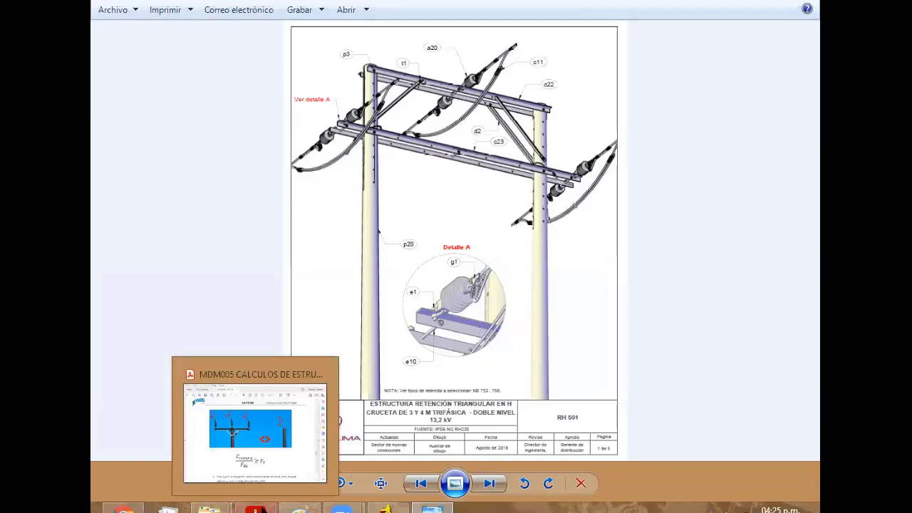
After viewing the PRH-3 H-frame drawing, return to the calculation PDF on page 8
{"action": "left_click", "coordinate": [255, 508]}
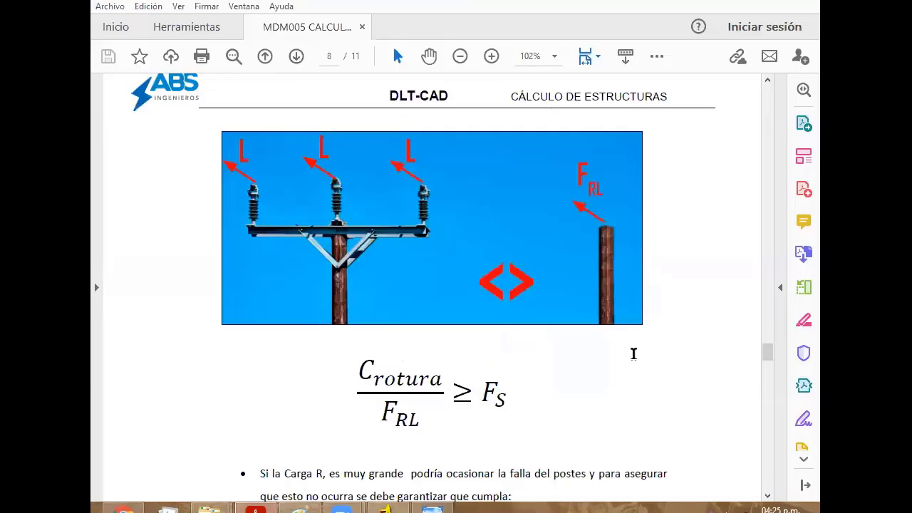
Switch from the Acrobat PDF to the 938 × 427 pixel Paint sketch
{"action": "scroll", "coordinate": [585, 353], "scroll_direction": "down", "scroll_amount": 5}
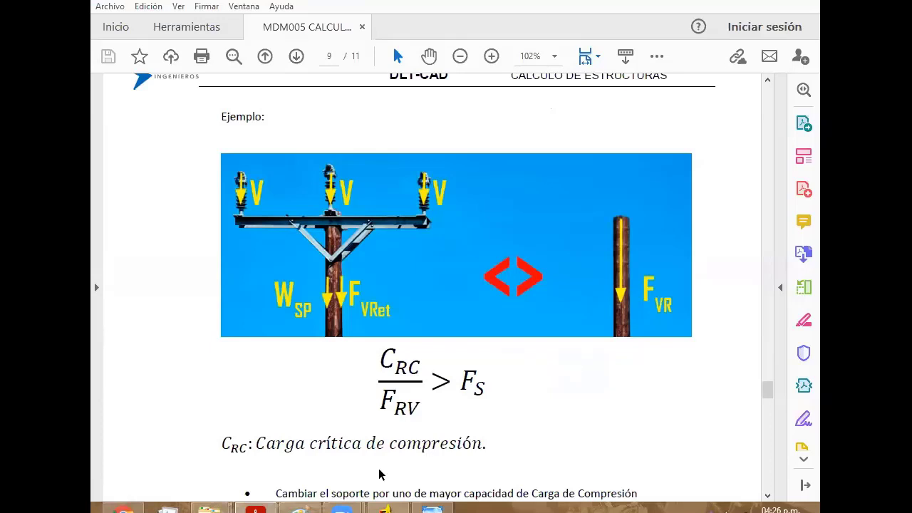
{"action": "left_click", "coordinate": [299, 510]}
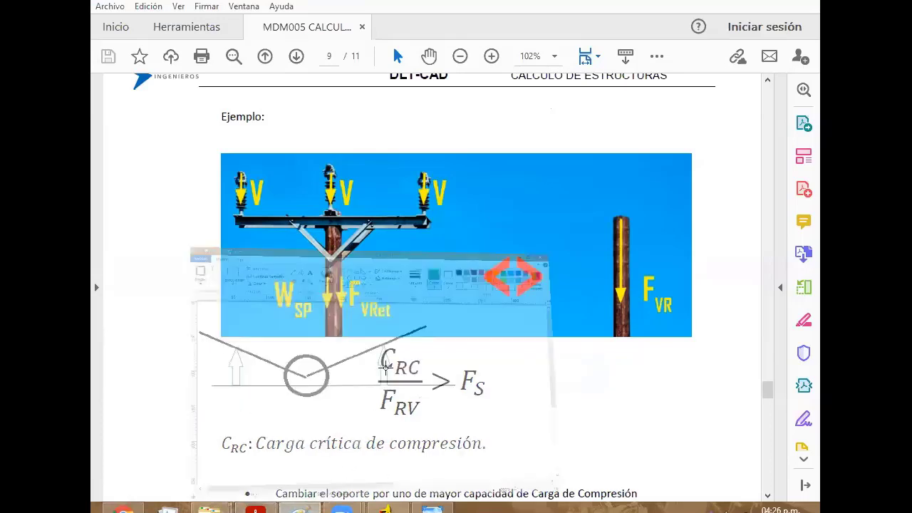
{"action": "scroll", "coordinate": [386, 367], "scroll_direction": "down", "scroll_amount": 5}
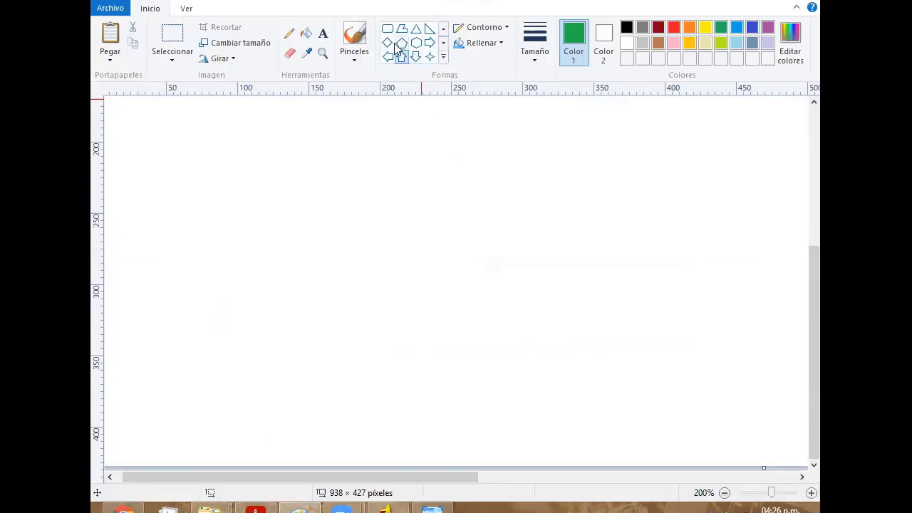
Draw a tall, narrow rectangle pole with the third outline width in black
{"action": "left_click", "coordinate": [443, 57]}
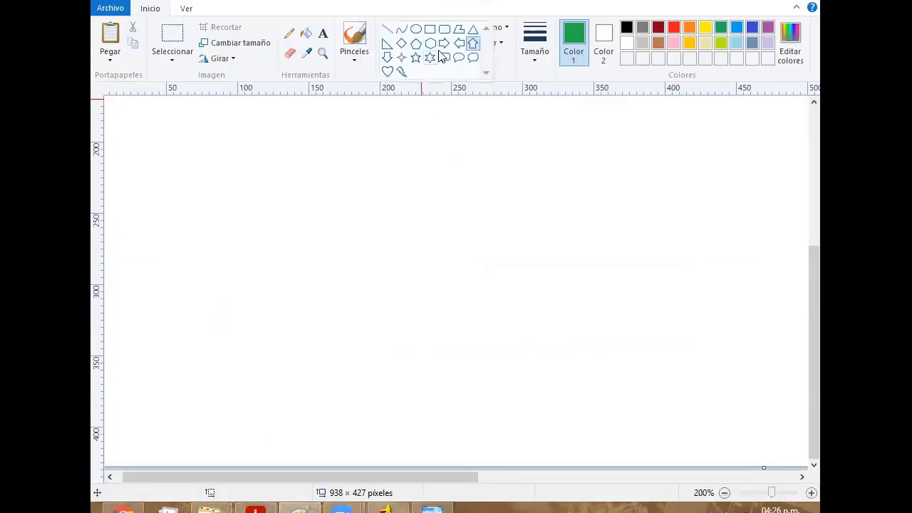
{"action": "left_click", "coordinate": [430, 28]}
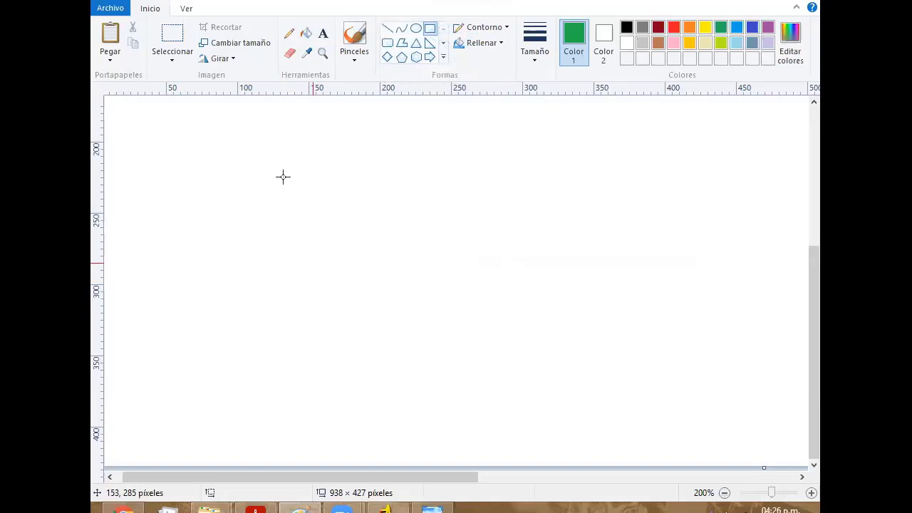
{"action": "left_click_drag", "start_coordinate": [243, 164], "coordinate": [273, 210]}
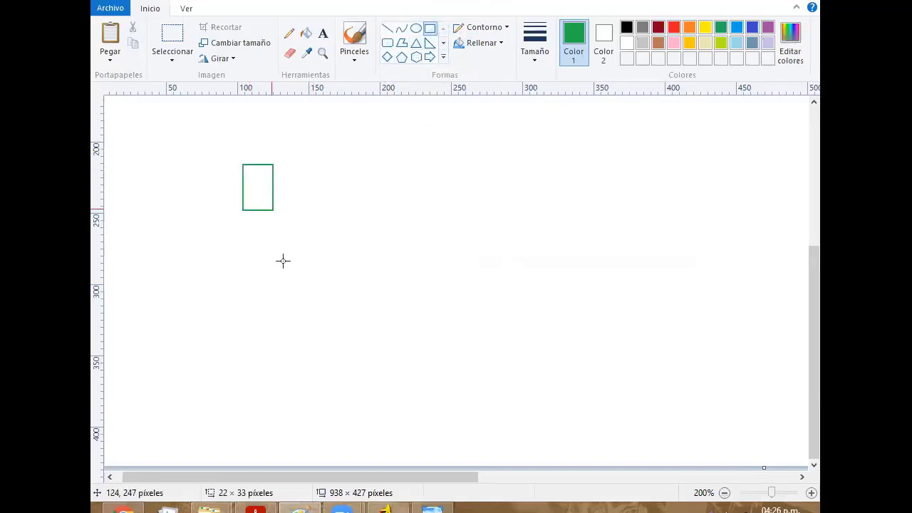
{"action": "key", "text": "ctrl+z"}
{"action": "left_click", "coordinate": [545, 57]}
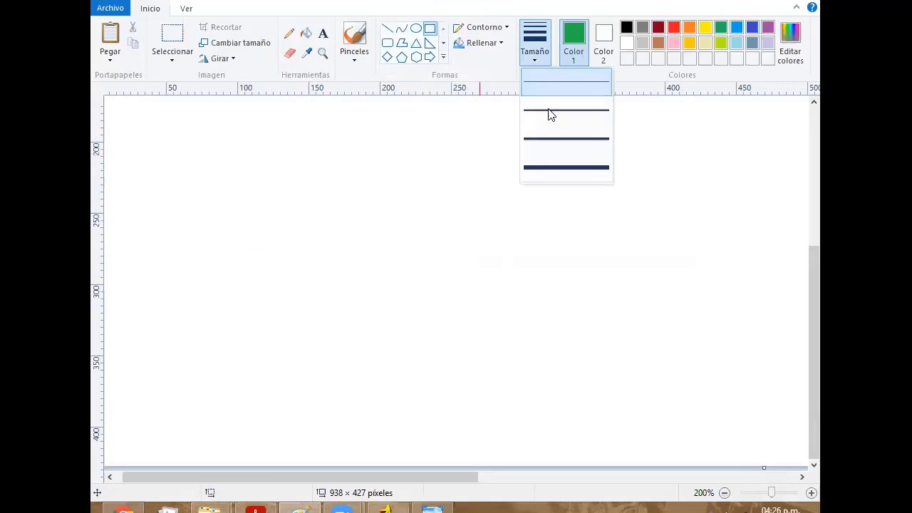
{"action": "left_click", "coordinate": [556, 148]}
{"action": "left_click", "coordinate": [626, 27]}
{"action": "left_click_drag", "start_coordinate": [248, 175], "coordinate": [282, 276]}
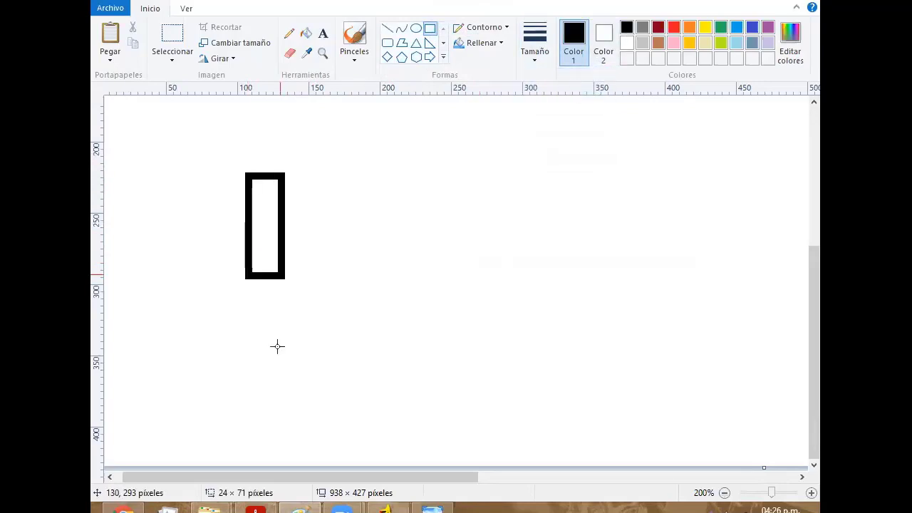
{"action": "left_click_drag", "start_coordinate": [277, 346], "coordinate": [280, 376]}
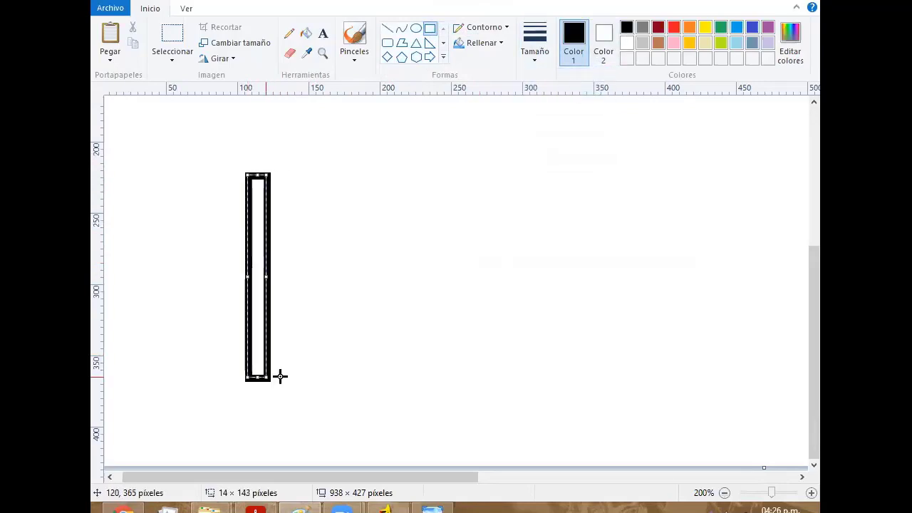
Select the pole and paste copies of it along the canvas
{"action": "left_click", "coordinate": [177, 53]}
{"action": "mouse_move", "coordinate": [203, 159]}
{"action": "left_mouse_down"}
{"action": "mouse_move", "coordinate": [319, 420]}
{"action": "mouse_move", "coordinate": [541, 373]}
{"action": "left_mouse_up"}
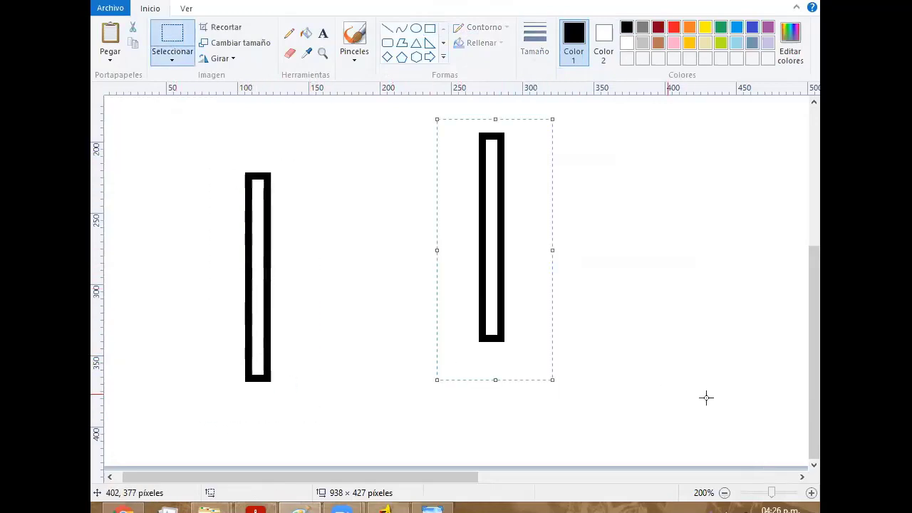
{"action": "key", "text": "ctrl+v"}
Move the copied pole further right on the canvas and drop it in place
{"action": "mouse_move", "coordinate": [197, 275]}
{"action": "left_mouse_down"}
{"action": "mouse_move", "coordinate": [713, 315]}
{"action": "mouse_move", "coordinate": [767, 335]}
{"action": "left_mouse_up"}
{"action": "left_click", "coordinate": [590, 383]}
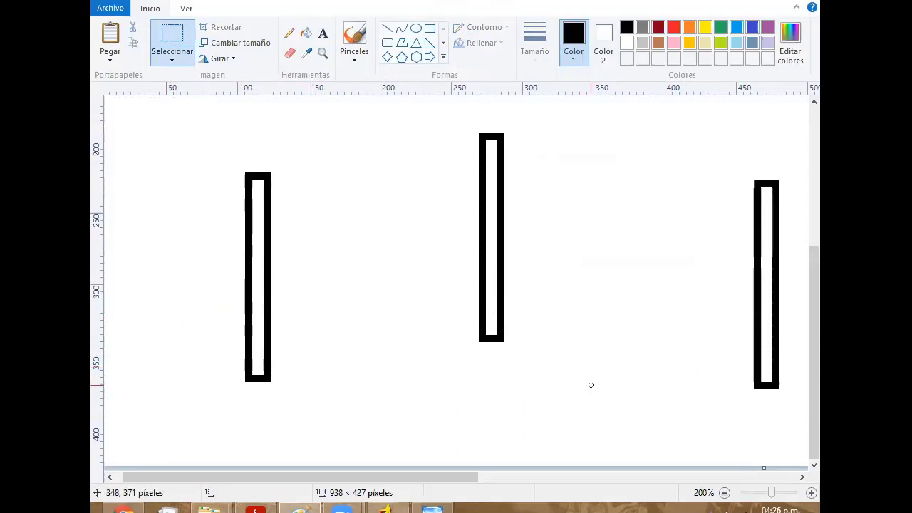
{"action": "left_click_drag", "start_coordinate": [466, 484], "coordinate": [506, 483]}
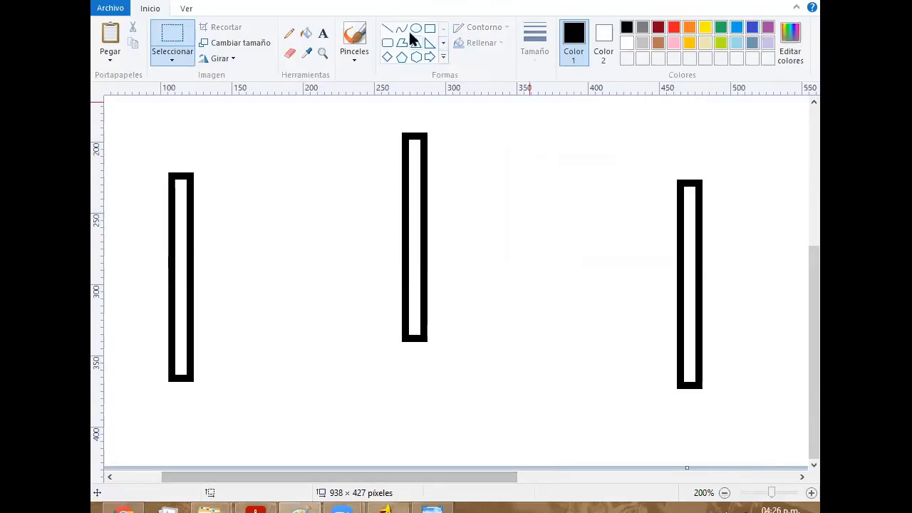
In red, draw a curve from the first pole top to the second and bend it into a sag
{"action": "left_click", "coordinate": [402, 28]}
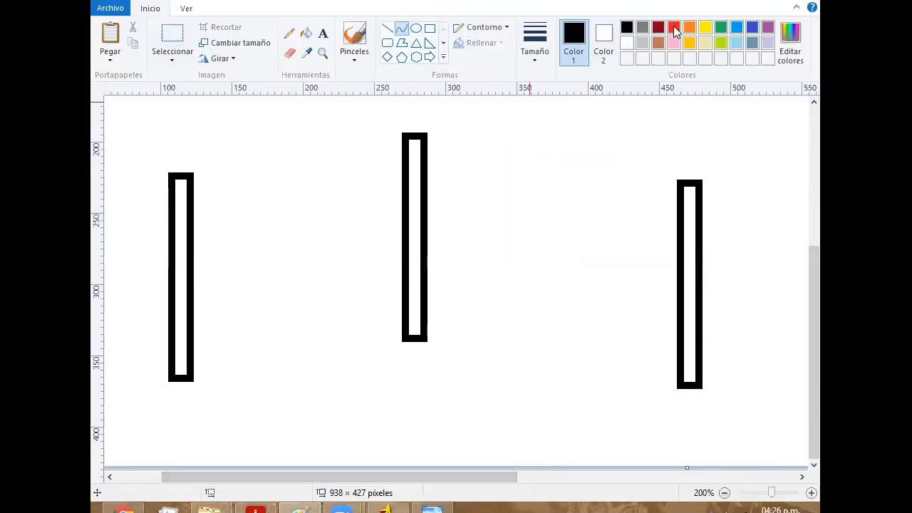
{"action": "left_click", "coordinate": [675, 30]}
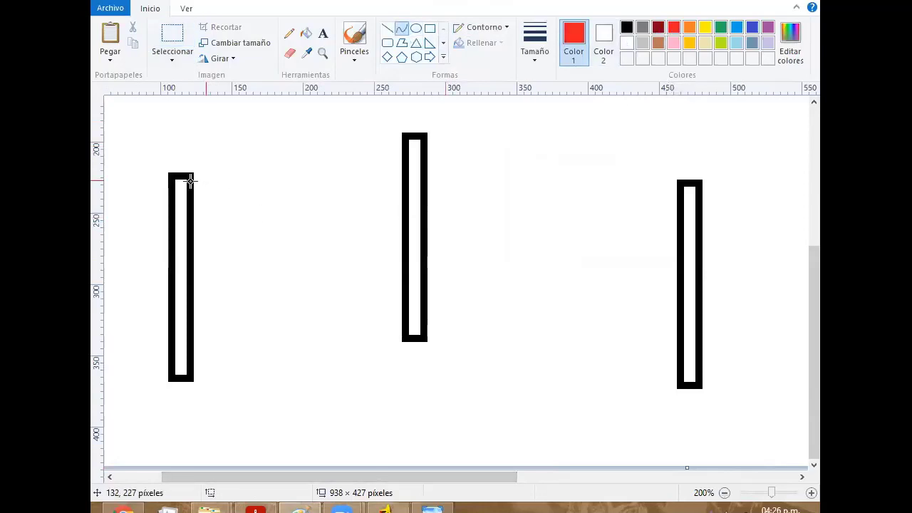
{"action": "left_click", "coordinate": [535, 42]}
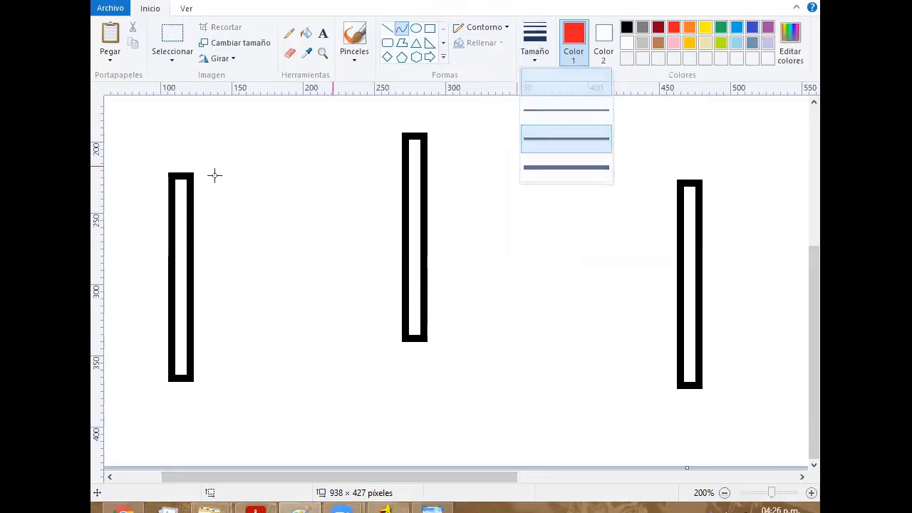
{"action": "left_click_drag", "start_coordinate": [178, 183], "coordinate": [408, 141]}
{"action": "mouse_move", "coordinate": [258, 175]}
{"action": "left_mouse_down"}
{"action": "mouse_move", "coordinate": [290, 184]}
{"action": "mouse_move", "coordinate": [329, 175]}
{"action": "left_mouse_up"}
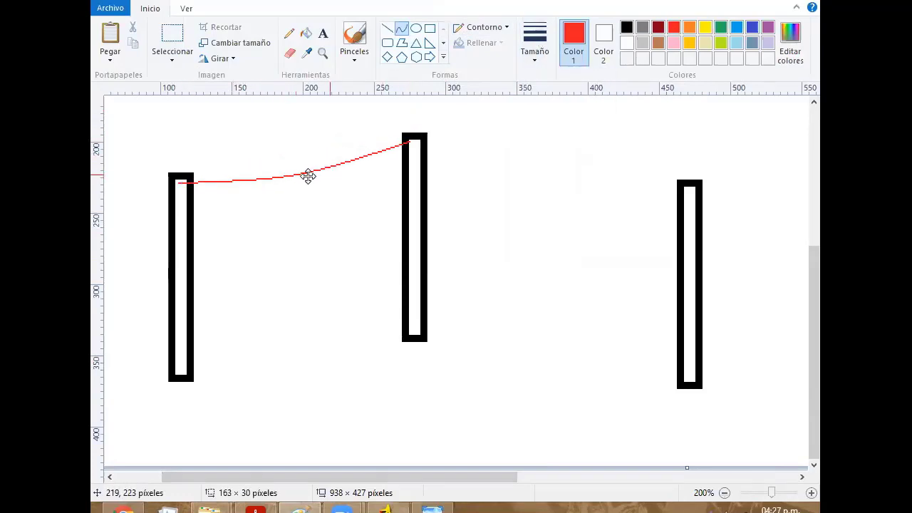
{"action": "left_click", "coordinate": [426, 142]}
Sag a red curve from the second pole to the third, then draw a short red horizontal line lower down
{"action": "left_click_drag", "start_coordinate": [426, 143], "coordinate": [686, 190]}
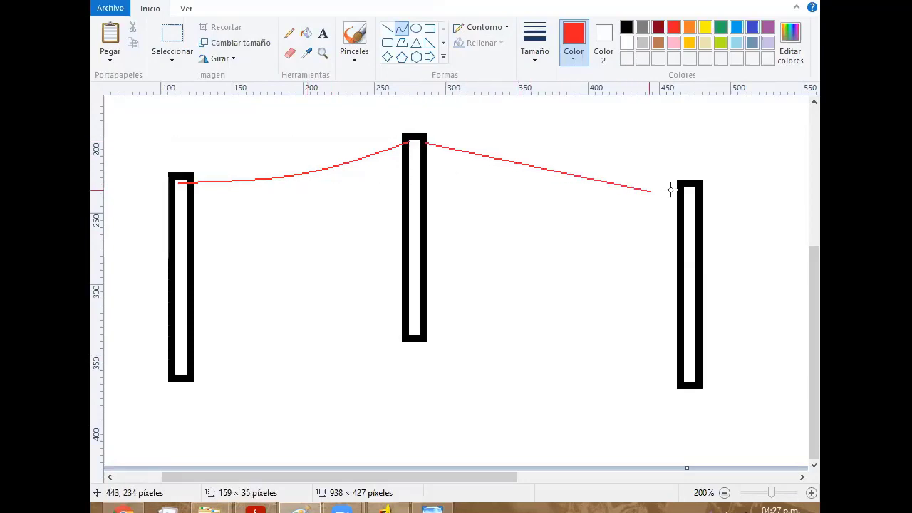
{"action": "left_click_drag", "start_coordinate": [554, 169], "coordinate": [523, 186]}
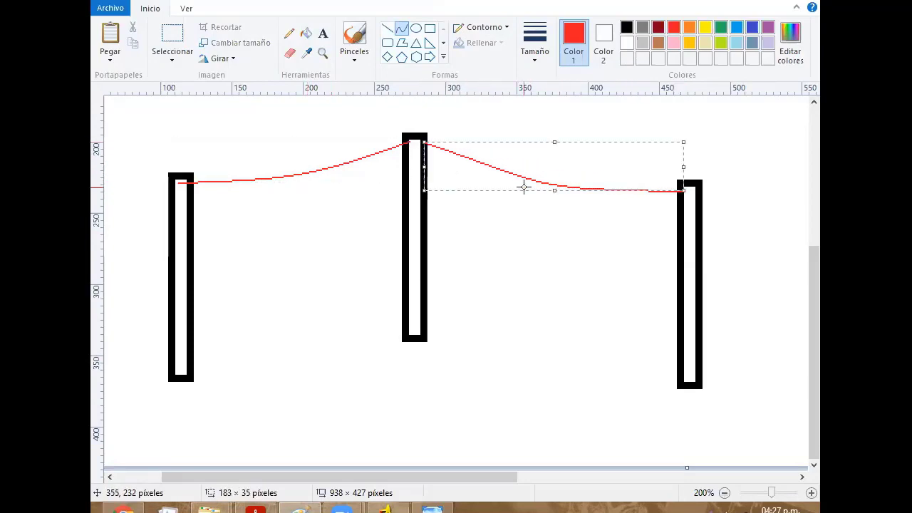
{"action": "left_click", "coordinate": [549, 282]}
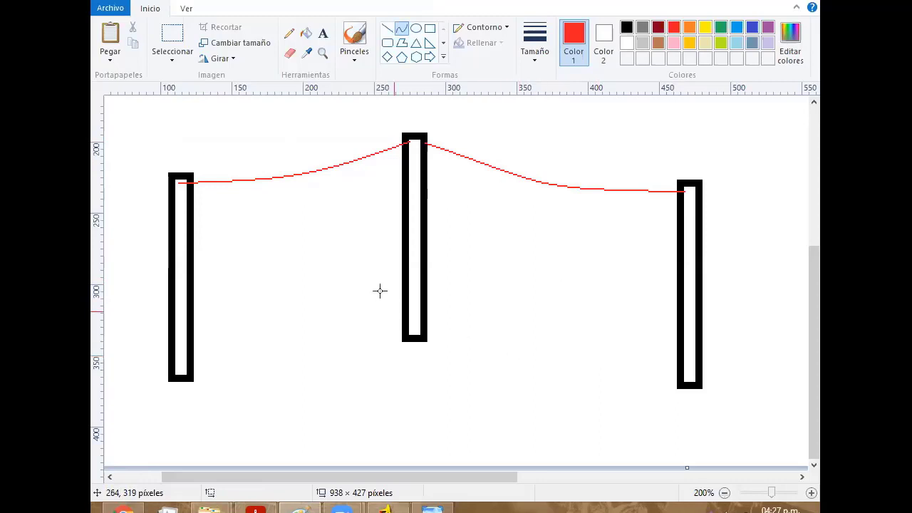
{"action": "left_click", "coordinate": [387, 29]}
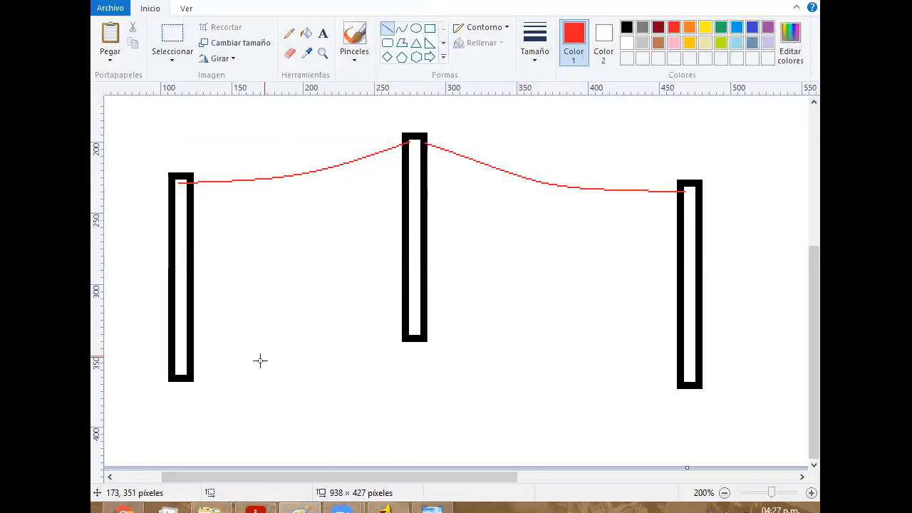
{"action": "left_click_drag", "start_coordinate": [236, 369], "coordinate": [407, 367]}
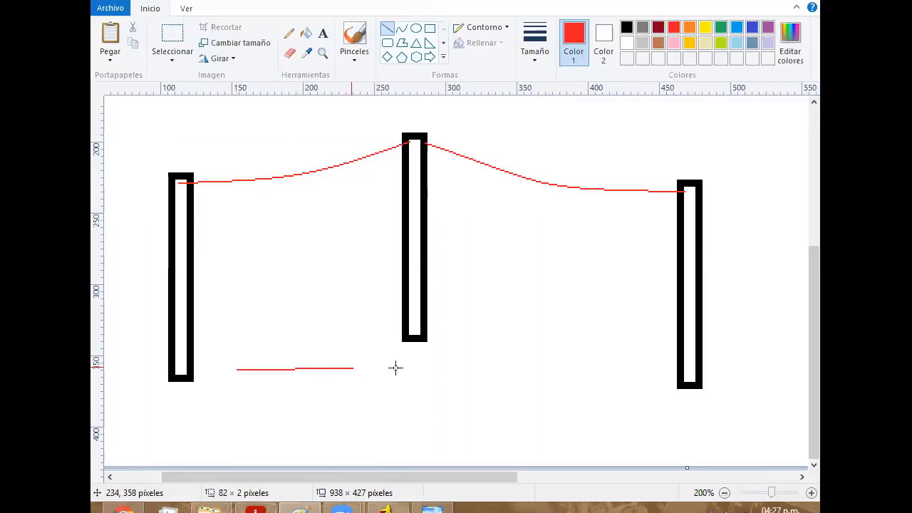
Undo the stray red line and draw black vertical lines down from the first and third poles
{"action": "key", "text": "ctrl+z"}
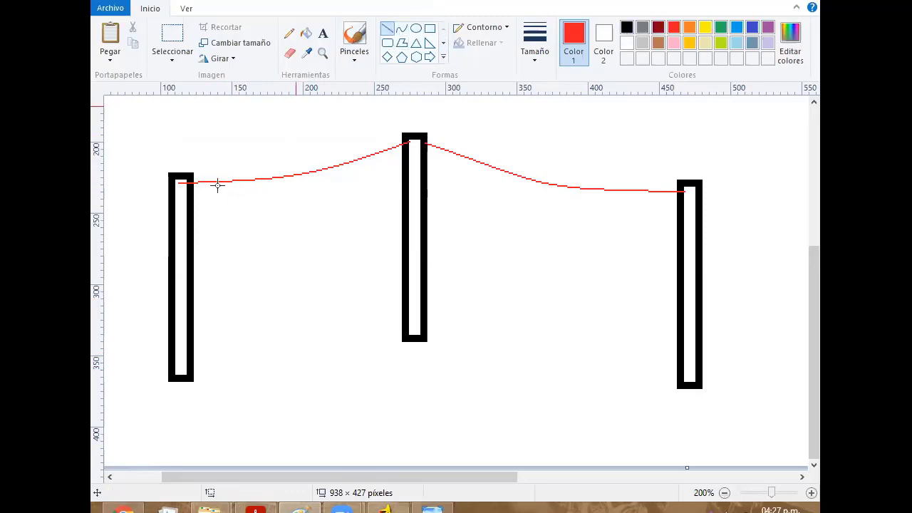
{"action": "left_click_drag", "start_coordinate": [217, 185], "coordinate": [218, 381]}
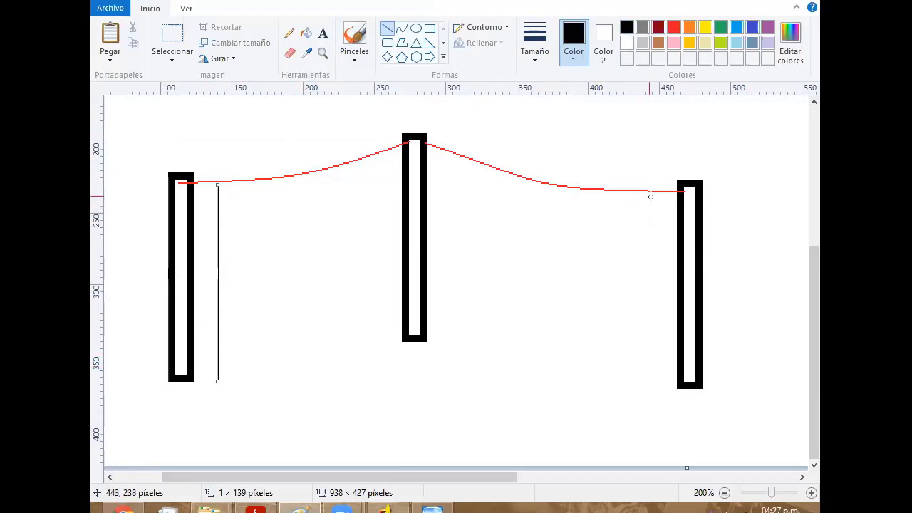
{"action": "left_click_drag", "start_coordinate": [606, 193], "coordinate": [607, 387]}
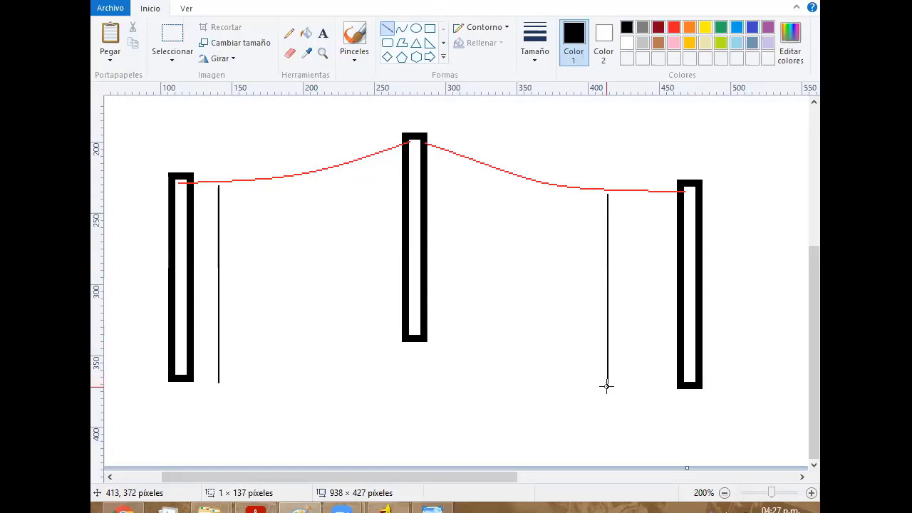
{"action": "left_click", "coordinate": [627, 405]}
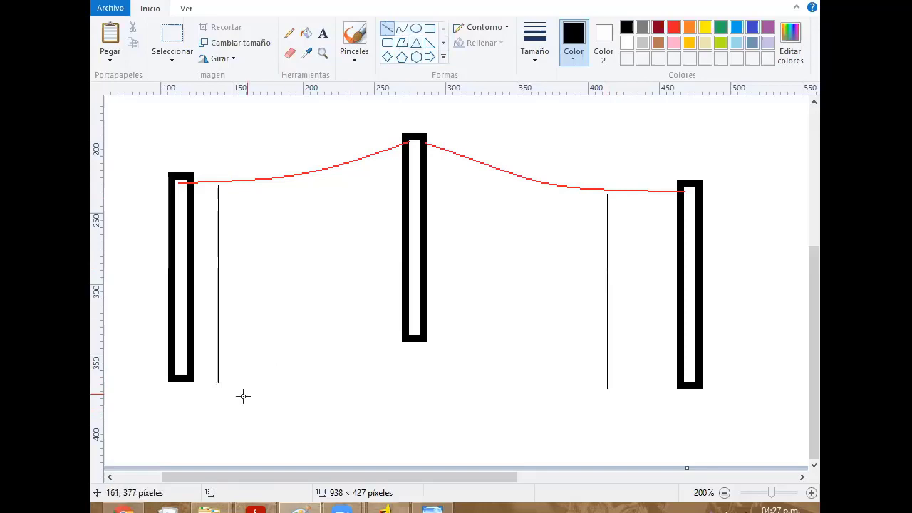
Join the two verticals with a horizontal baseline and add a short slanted end tick
{"action": "mouse_move", "coordinate": [229, 389]}
{"action": "left_mouse_down"}
{"action": "mouse_move", "coordinate": [598, 389]}
{"action": "mouse_move", "coordinate": [594, 405]}
{"action": "left_mouse_up"}
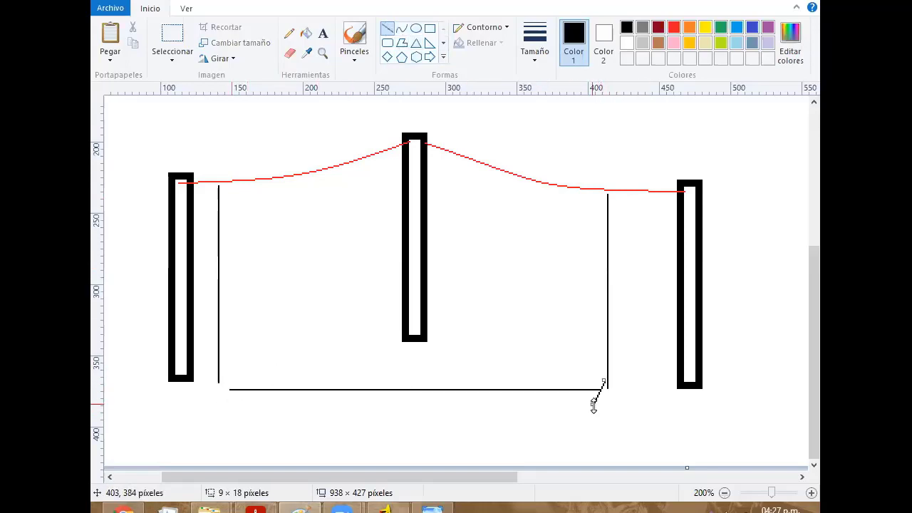
{"action": "left_click_drag", "start_coordinate": [222, 401], "coordinate": [237, 372]}
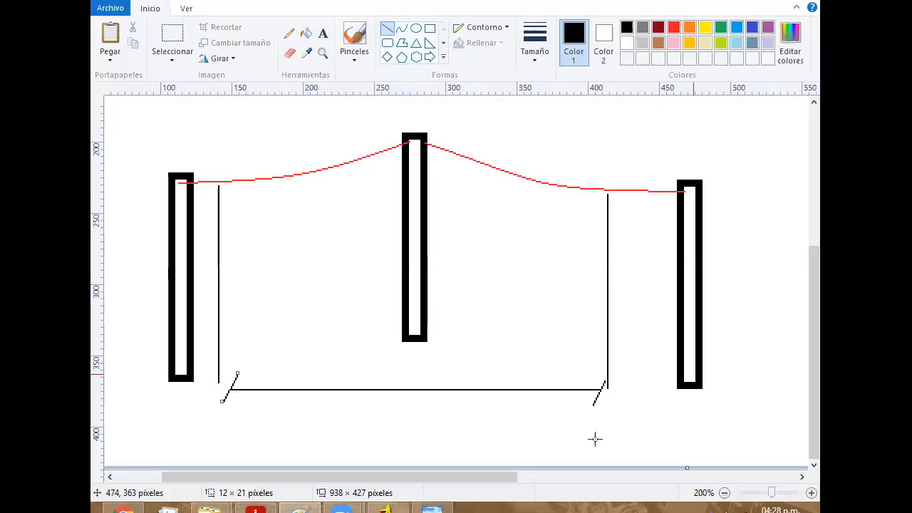
{"action": "left_click_drag", "start_coordinate": [474, 477], "coordinate": [769, 477]}
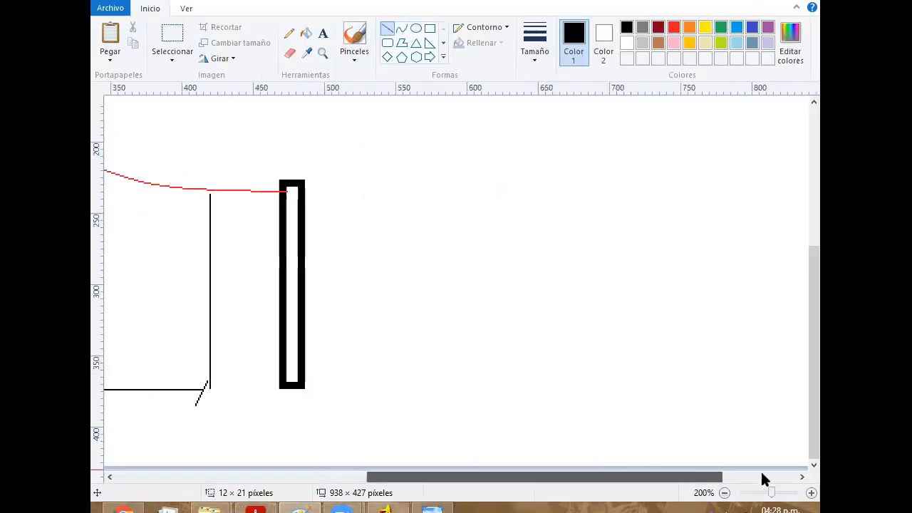
Draw a second tall rectangular post with the third outline thickness, right of the first
{"action": "left_click", "coordinate": [430, 29]}
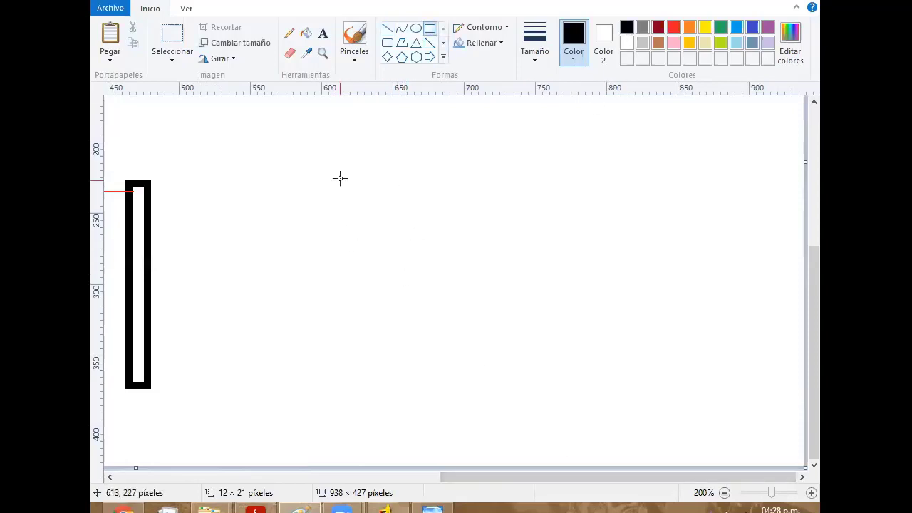
{"action": "left_click_drag", "start_coordinate": [339, 178], "coordinate": [384, 333]}
{"action": "key", "text": "ctrl+z"}
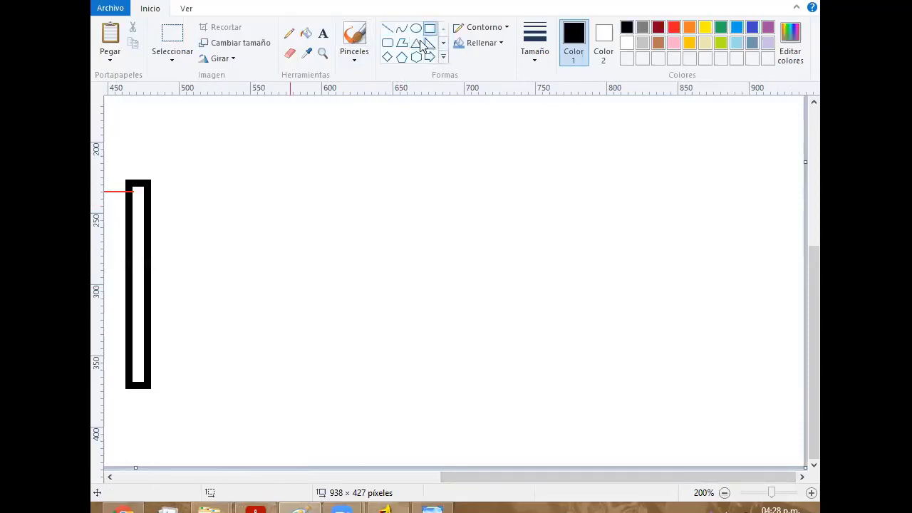
{"action": "left_click", "coordinate": [535, 43]}
{"action": "left_click", "coordinate": [568, 147]}
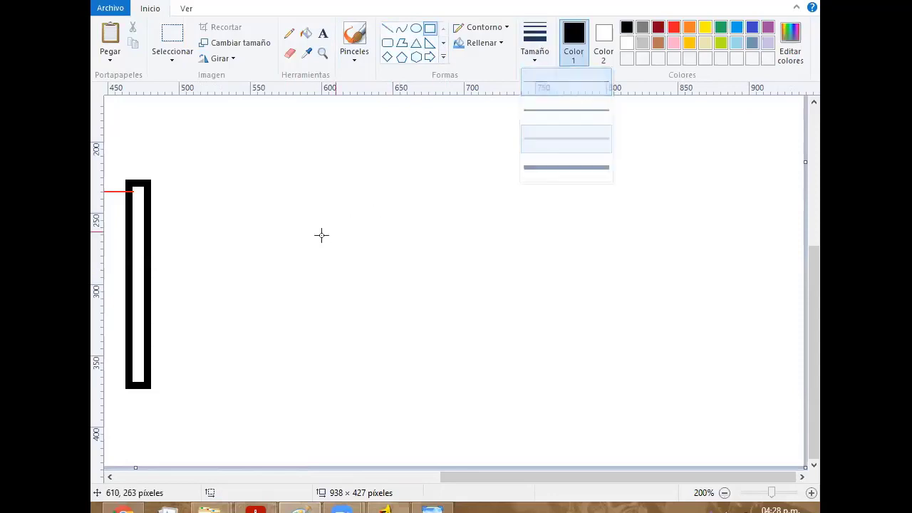
{"action": "left_click_drag", "start_coordinate": [341, 182], "coordinate": [362, 382]}
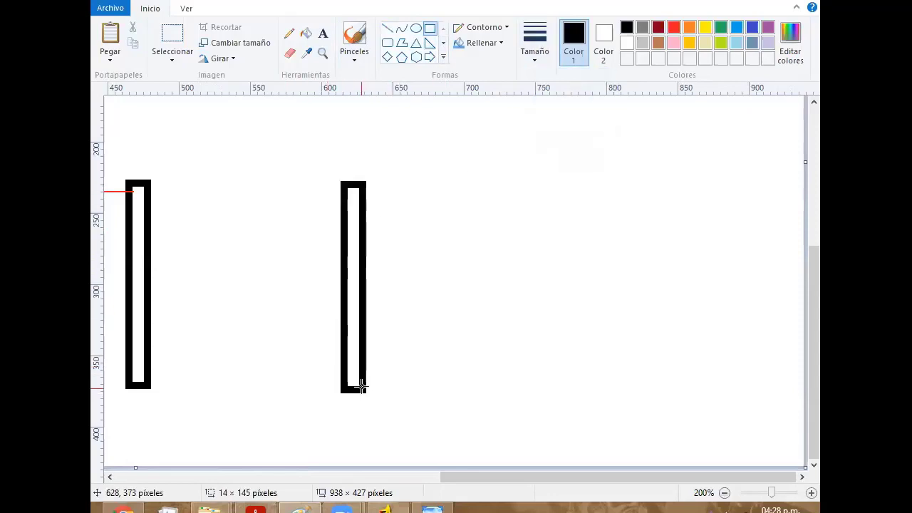
Copy the new post twice, placing the copies as the third post and at the far right edge
{"action": "left_click", "coordinate": [173, 40]}
{"action": "left_click_drag", "start_coordinate": [321, 165], "coordinate": [388, 422]}
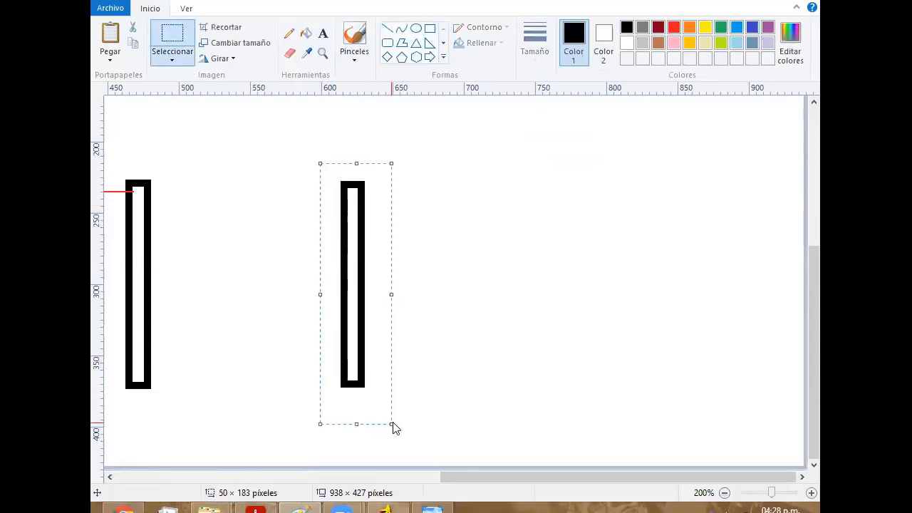
{"action": "key", "text": "ctrl+c"}
{"action": "key", "text": "ctrl+v"}
{"action": "mouse_move", "coordinate": [145, 267]}
{"action": "left_mouse_down"}
{"action": "mouse_move", "coordinate": [548, 332]}
{"action": "mouse_move", "coordinate": [535, 352]}
{"action": "left_mouse_up"}
{"action": "key", "text": "ctrl+v"}
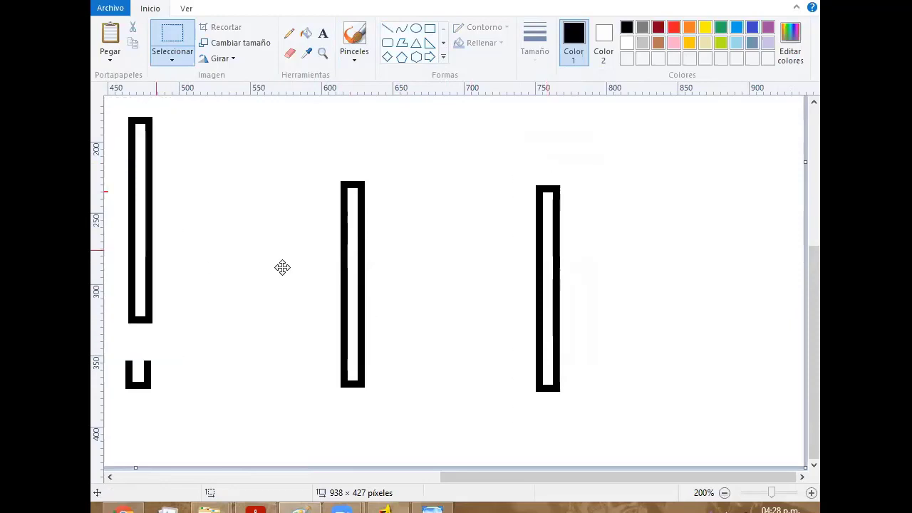
{"action": "left_click_drag", "start_coordinate": [129, 237], "coordinate": [795, 323]}
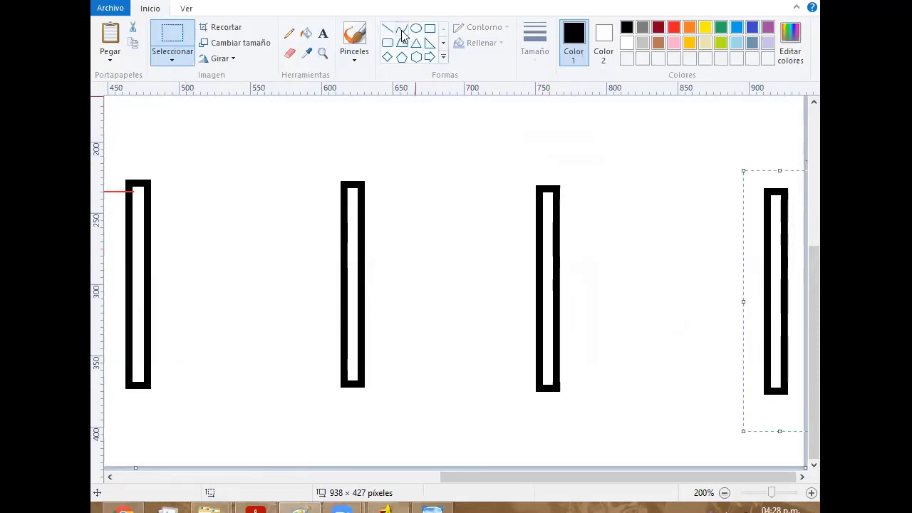
{"action": "left_click", "coordinate": [401, 29]}
With the thinnest red line, sag curves between the second and third, then third and fourth posts
{"action": "left_click", "coordinate": [673, 32]}
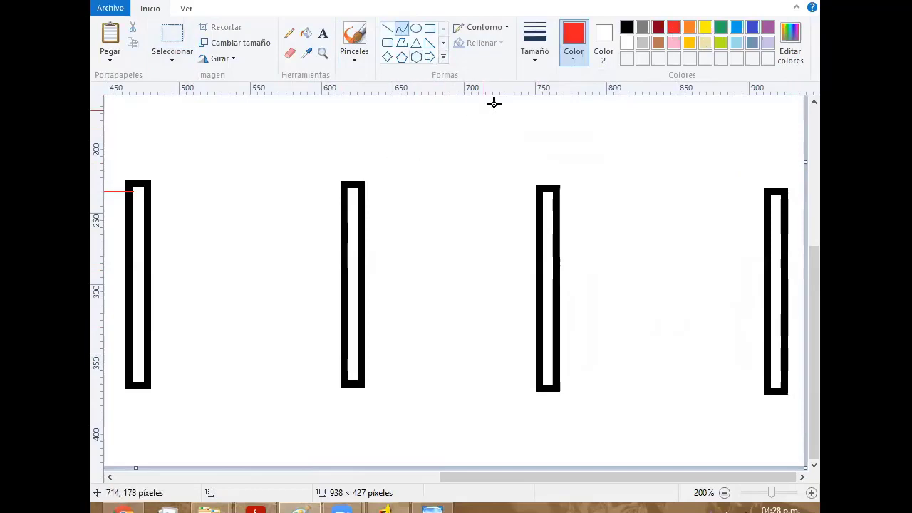
{"action": "left_click", "coordinate": [534, 39]}
{"action": "left_click", "coordinate": [551, 90]}
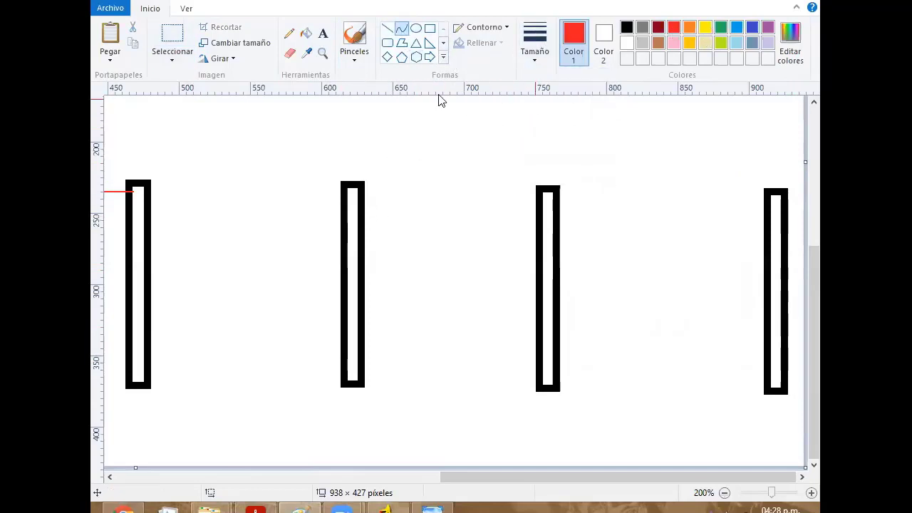
{"action": "mouse_move", "coordinate": [365, 185]}
{"action": "left_mouse_down"}
{"action": "mouse_move", "coordinate": [467, 176]}
{"action": "mouse_move", "coordinate": [538, 189]}
{"action": "left_mouse_up"}
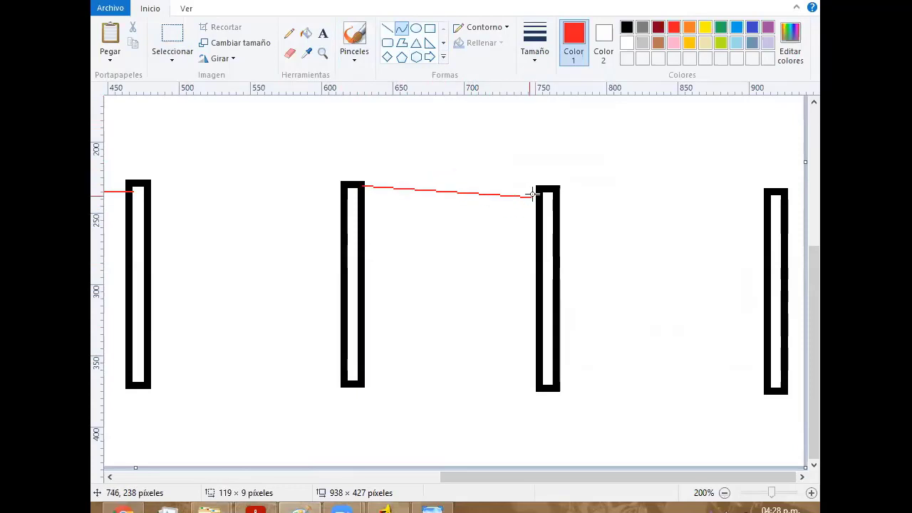
{"action": "left_click_drag", "start_coordinate": [449, 187], "coordinate": [449, 208]}
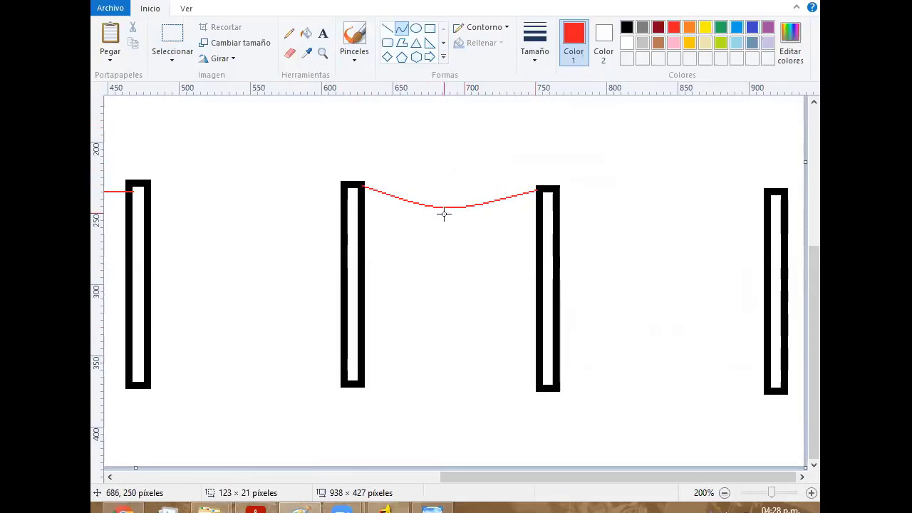
{"action": "left_click", "coordinate": [449, 208]}
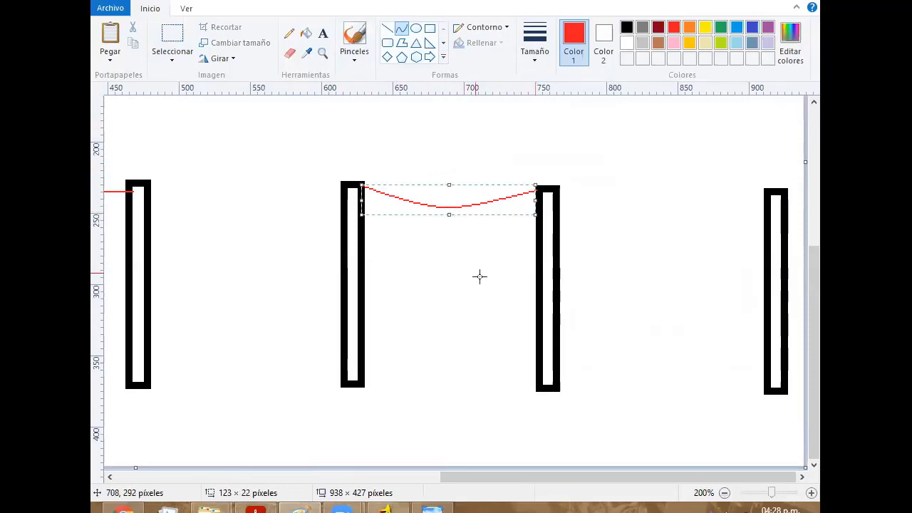
{"action": "left_click", "coordinate": [625, 241]}
{"action": "left_click_drag", "start_coordinate": [561, 190], "coordinate": [764, 191]}
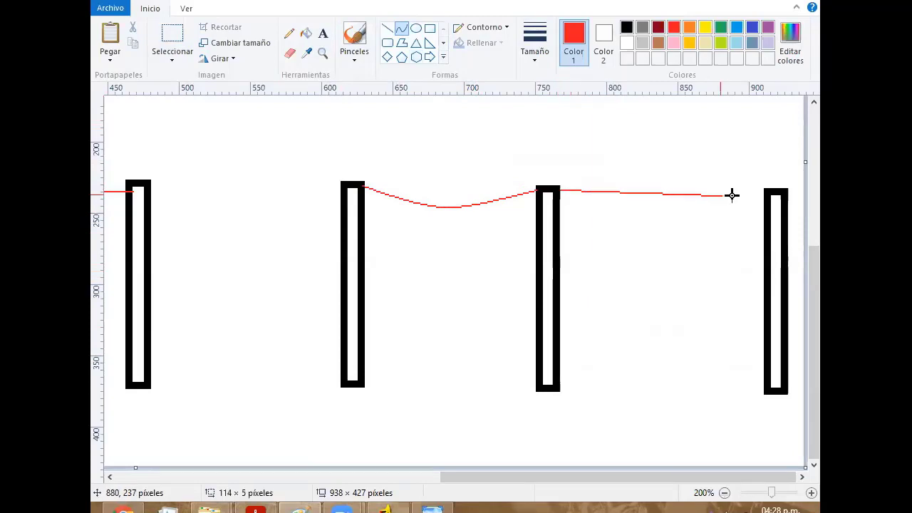
{"action": "mouse_move", "coordinate": [659, 192]}
{"action": "left_mouse_down"}
{"action": "mouse_move", "coordinate": [653, 211]}
{"action": "mouse_move", "coordinate": [669, 208]}
{"action": "left_mouse_up"}
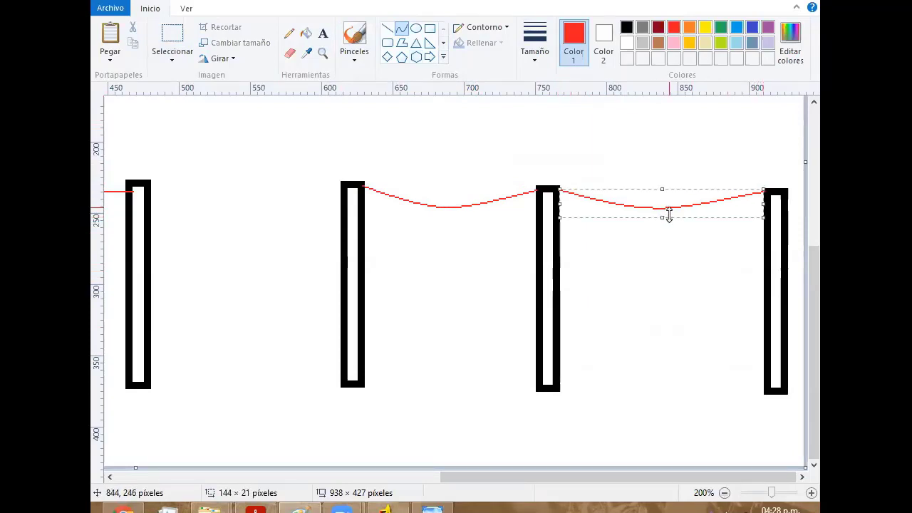
{"action": "left_click", "coordinate": [669, 278]}
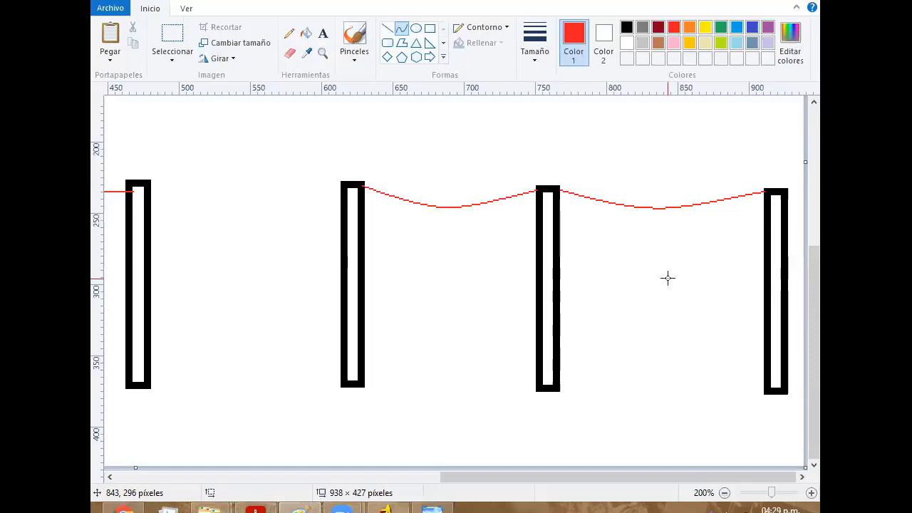
Start a black text label below the first span
{"action": "left_click", "coordinate": [386, 29]}
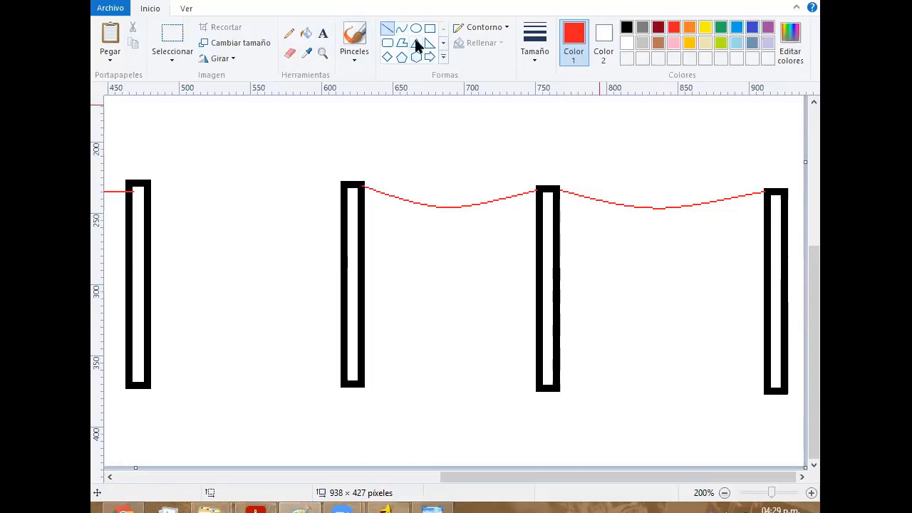
{"action": "left_click", "coordinate": [322, 33]}
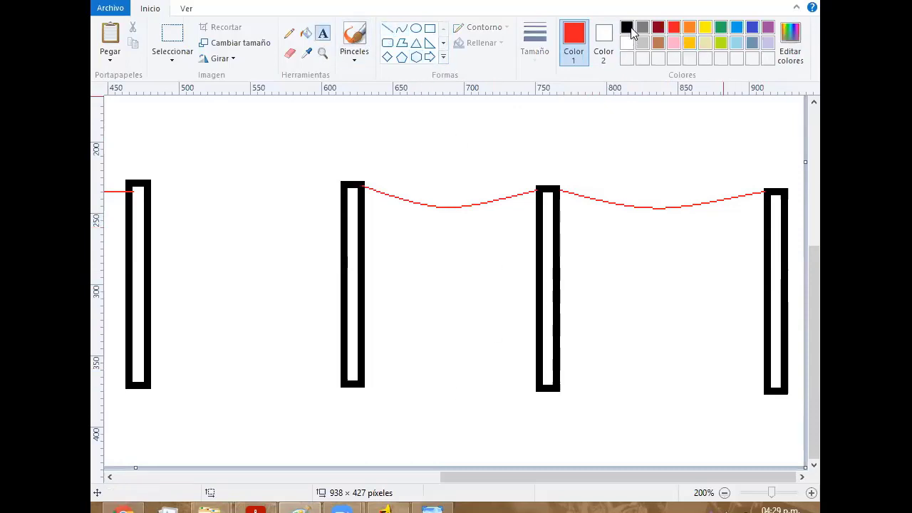
{"action": "left_click", "coordinate": [626, 28]}
{"action": "left_click", "coordinate": [416, 375]}
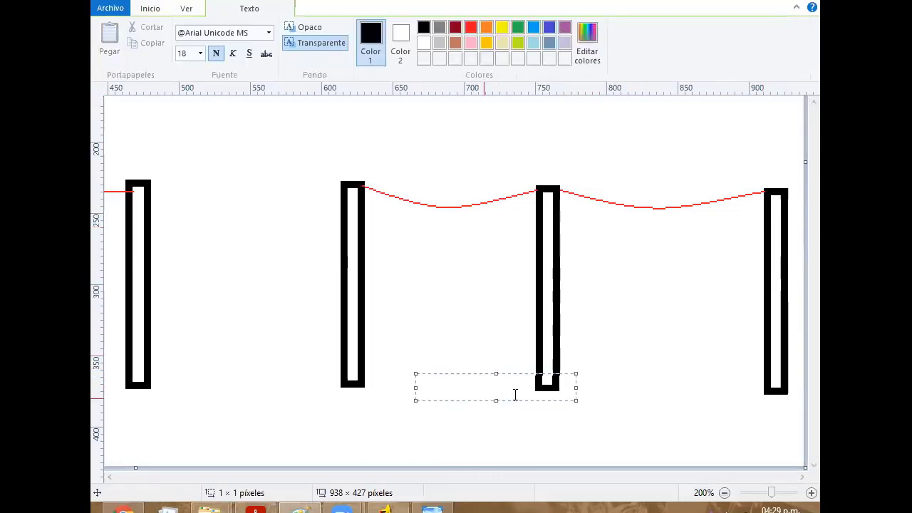
Type the span labels 100 under the first curve and 200 under the second
{"action": "type", "text": "100"}
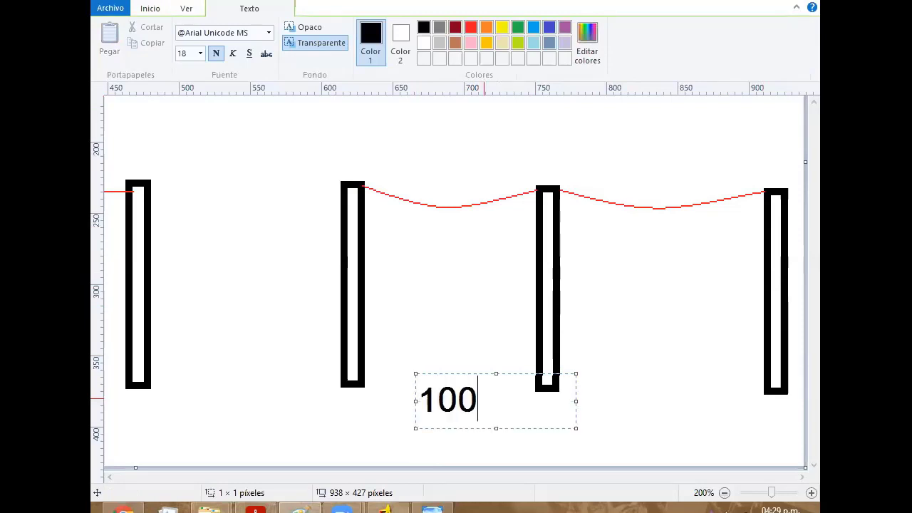
{"action": "left_click", "coordinate": [619, 388]}
{"action": "left_click", "coordinate": [618, 369]}
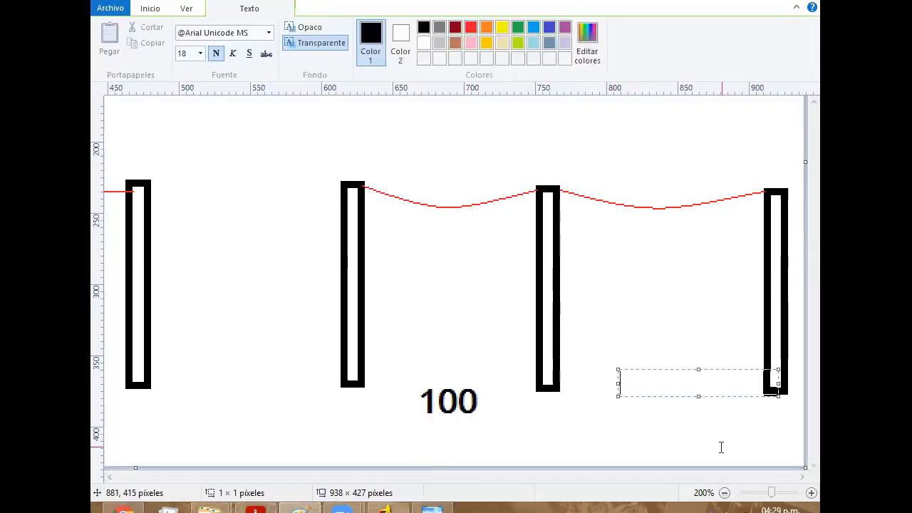
{"action": "type", "text": "200"}
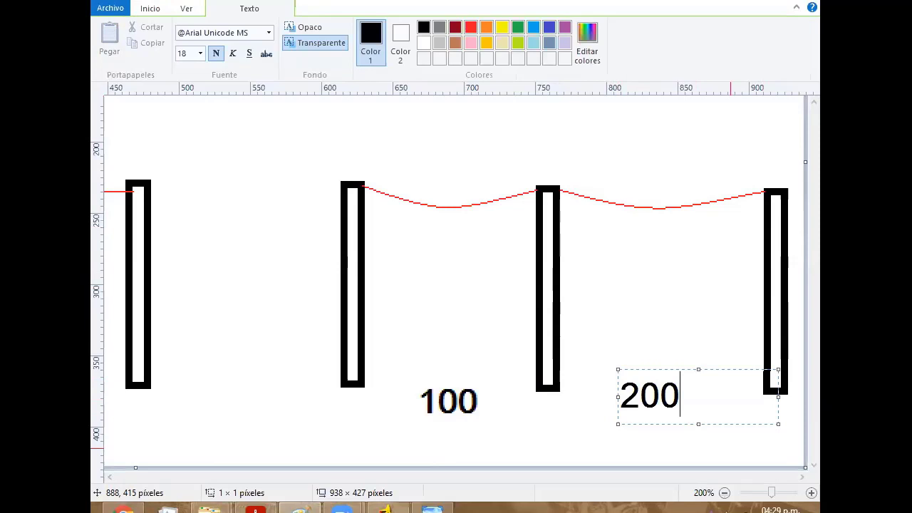
{"action": "left_click", "coordinate": [680, 344]}
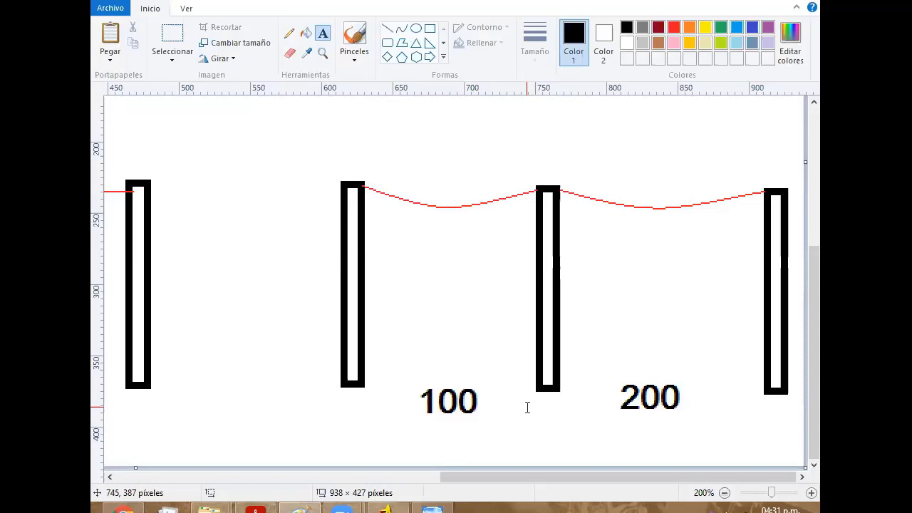
Draw the down-arrow shape from the Formas gallery onto the top of the third post
{"action": "left_click", "coordinate": [443, 56]}
{"action": "left_click", "coordinate": [387, 57]}
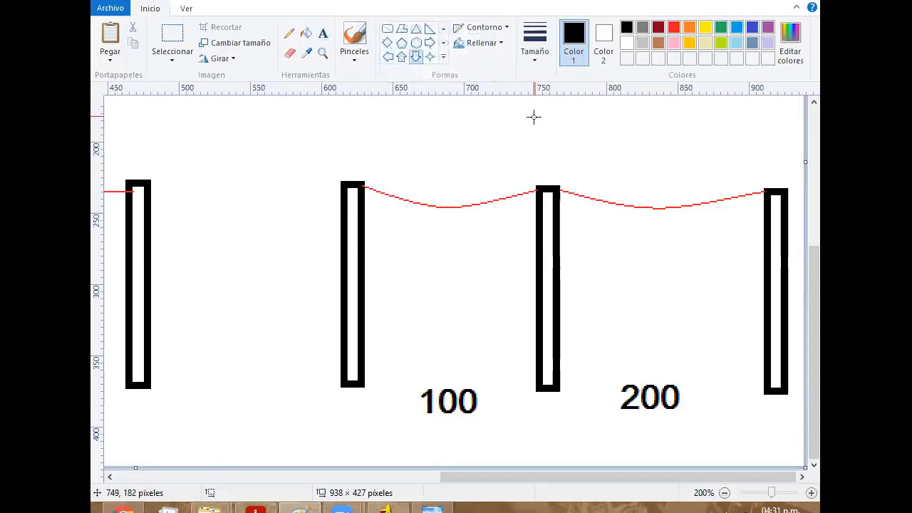
{"action": "left_click_drag", "start_coordinate": [539, 114], "coordinate": [554, 181]}
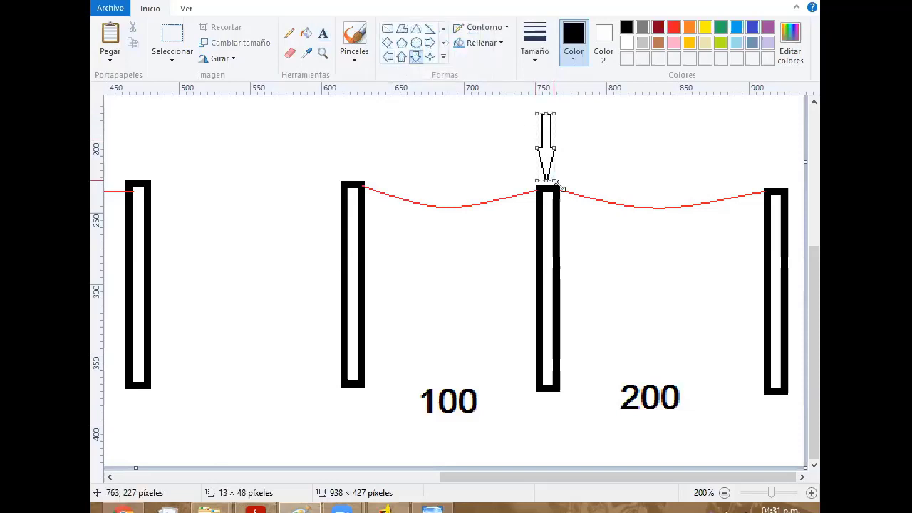
{"action": "left_click", "coordinate": [585, 240]}
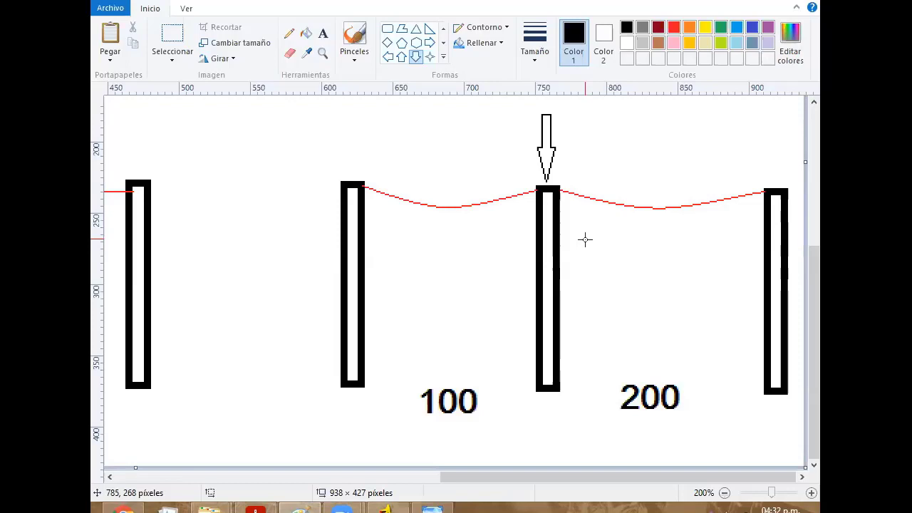
Switch to the calculation PDF, scroll up to page 7, then down to page 8's longitudinal-load diagram
{"action": "left_click", "coordinate": [280, 503]}
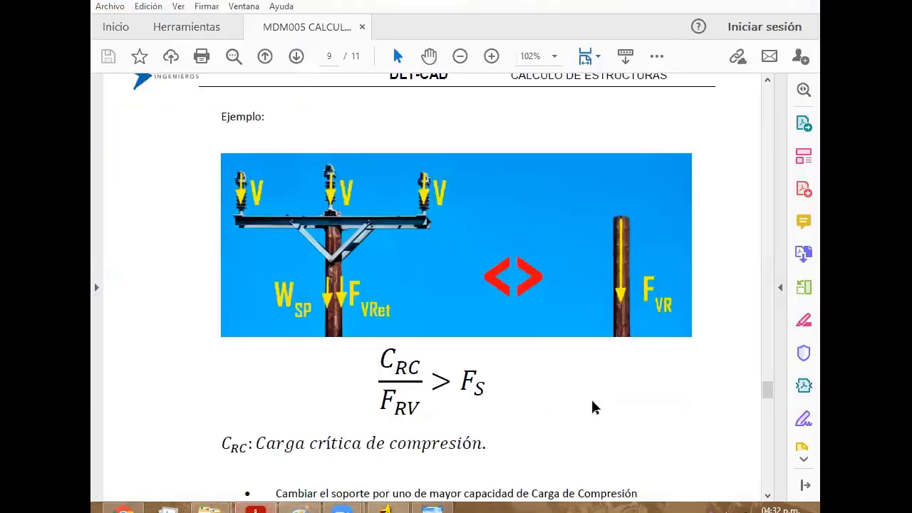
{"action": "scroll", "coordinate": [592, 406], "scroll_direction": "up", "scroll_amount": 3}
{"action": "scroll", "coordinate": [592, 406], "scroll_direction": "up", "scroll_amount": 3}
{"action": "scroll", "coordinate": [592, 406], "scroll_direction": "up", "scroll_amount": 3}
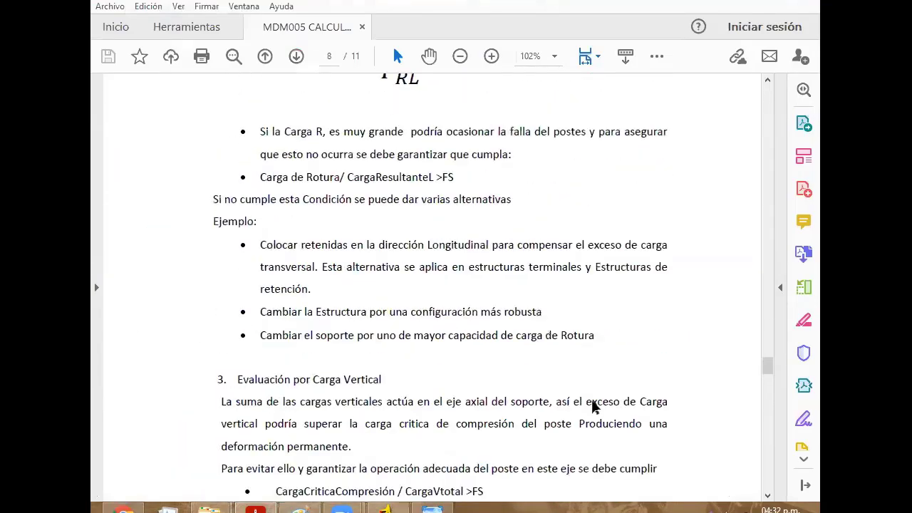
{"action": "scroll", "coordinate": [592, 403], "scroll_direction": "up", "scroll_amount": 1}
{"action": "scroll", "coordinate": [592, 402], "scroll_direction": "up", "scroll_amount": 3}
{"action": "scroll", "coordinate": [592, 402], "scroll_direction": "up", "scroll_amount": 5}
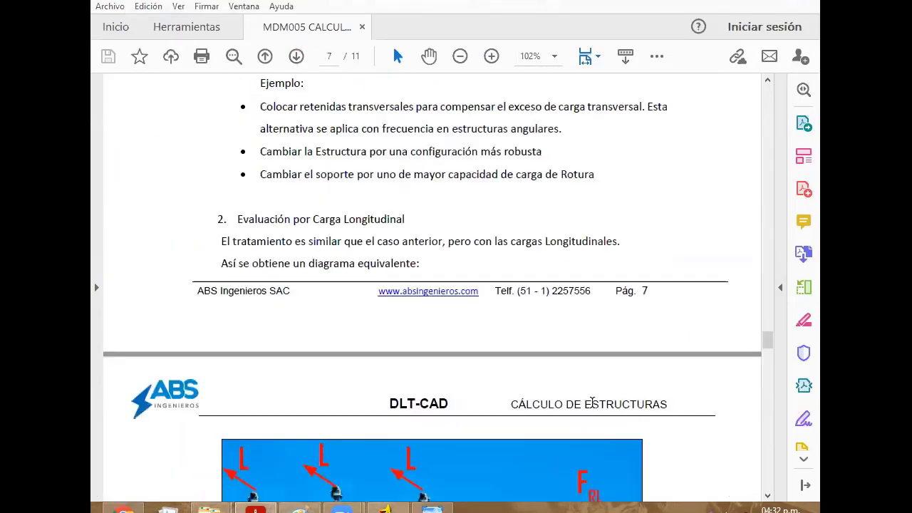
{"action": "scroll", "coordinate": [592, 403], "scroll_direction": "up", "scroll_amount": 1}
{"action": "scroll", "coordinate": [591, 403], "scroll_direction": "up", "scroll_amount": 1}
{"action": "scroll", "coordinate": [592, 402], "scroll_direction": "up", "scroll_amount": 6}
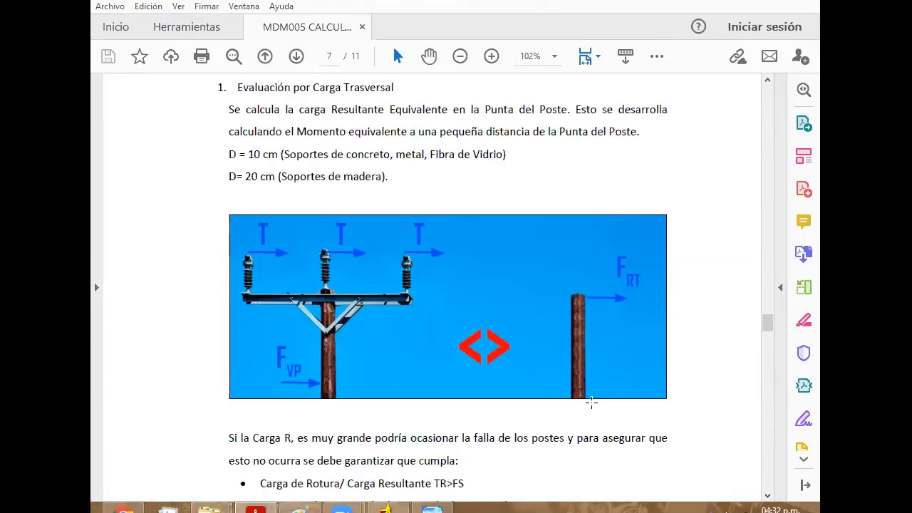
{"action": "scroll", "coordinate": [591, 403], "scroll_direction": "down", "scroll_amount": 1}
{"action": "scroll", "coordinate": [591, 402], "scroll_direction": "down", "scroll_amount": 3}
{"action": "scroll", "coordinate": [592, 404], "scroll_direction": "down", "scroll_amount": 3}
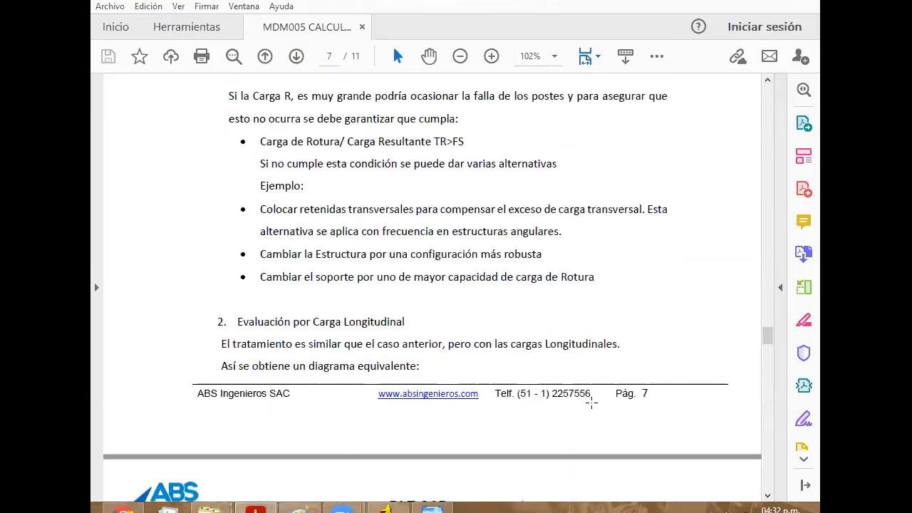
{"action": "scroll", "coordinate": [595, 407], "scroll_direction": "down", "scroll_amount": 3}
{"action": "scroll", "coordinate": [595, 406], "scroll_direction": "down", "scroll_amount": 3}
{"action": "scroll", "coordinate": [592, 406], "scroll_direction": "down", "scroll_amount": 4}
{"action": "scroll", "coordinate": [591, 401], "scroll_direction": "down", "scroll_amount": 1}
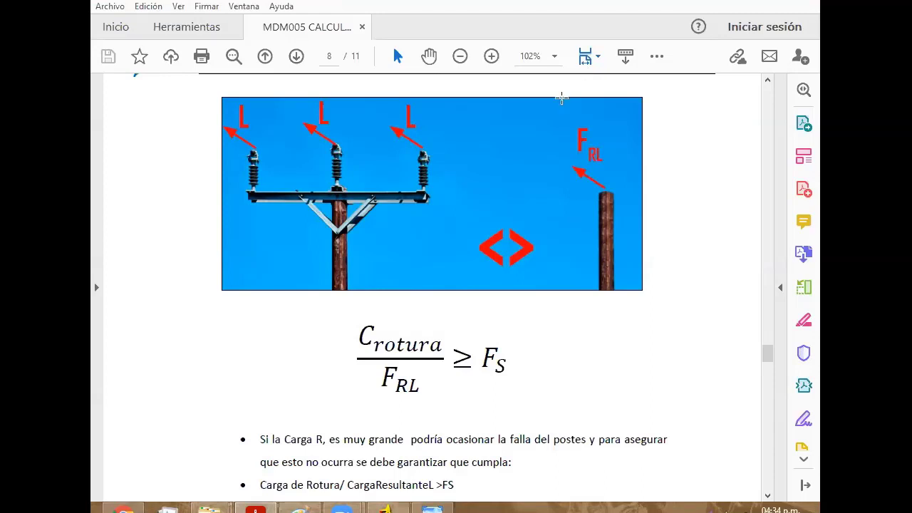
Scroll from page 9 back to page 8's pole figure and Crotura / FRL ≥ FS condition
{"action": "scroll", "coordinate": [618, 316], "scroll_direction": "down", "scroll_amount": 3}
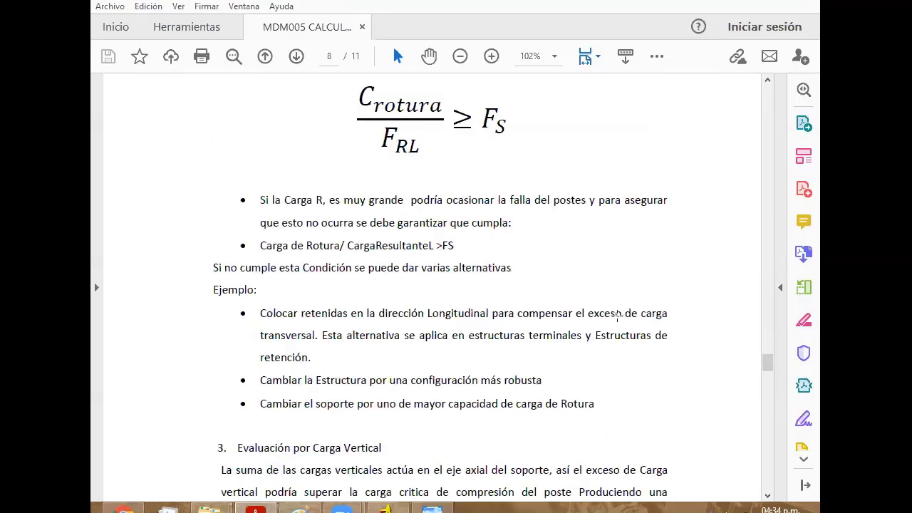
{"action": "scroll", "coordinate": [616, 318], "scroll_direction": "down", "scroll_amount": 5}
{"action": "scroll", "coordinate": [613, 320], "scroll_direction": "down", "scroll_amount": 5}
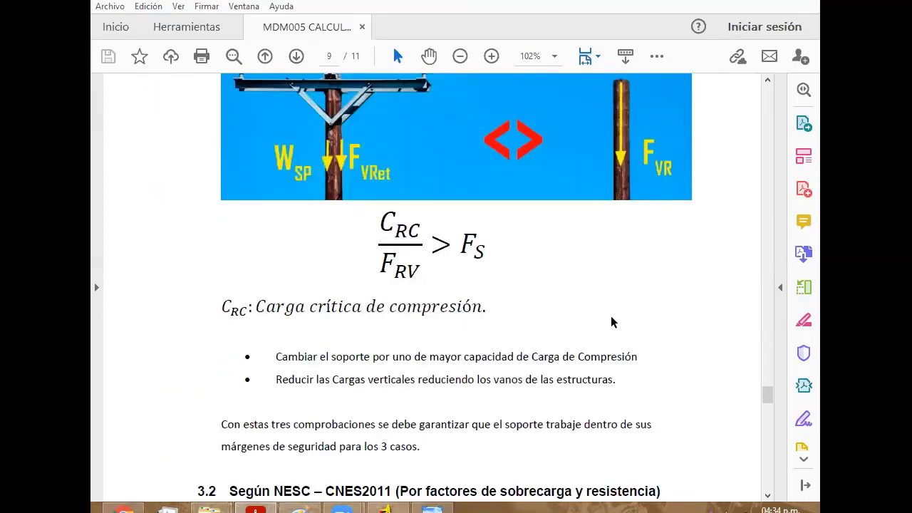
{"action": "scroll", "coordinate": [624, 320], "scroll_direction": "up", "scroll_amount": 2}
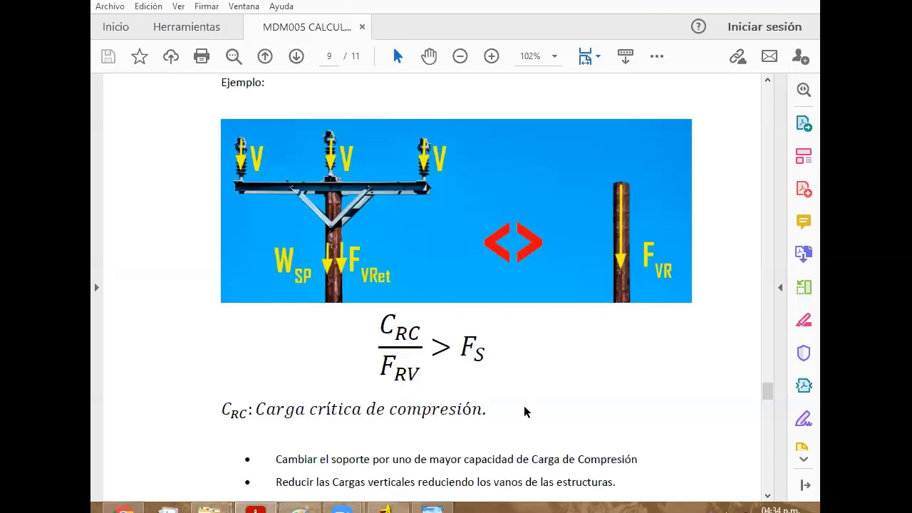
{"action": "scroll", "coordinate": [525, 410], "scroll_direction": "up", "scroll_amount": 3}
{"action": "scroll", "coordinate": [524, 411], "scroll_direction": "up", "scroll_amount": 3}
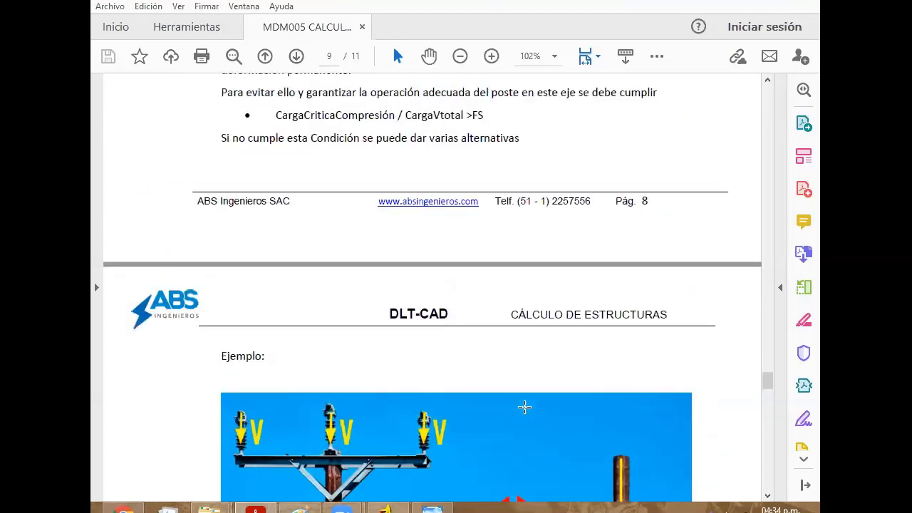
{"action": "scroll", "coordinate": [524, 410], "scroll_direction": "up", "scroll_amount": 4}
{"action": "scroll", "coordinate": [525, 410], "scroll_direction": "up", "scroll_amount": 2}
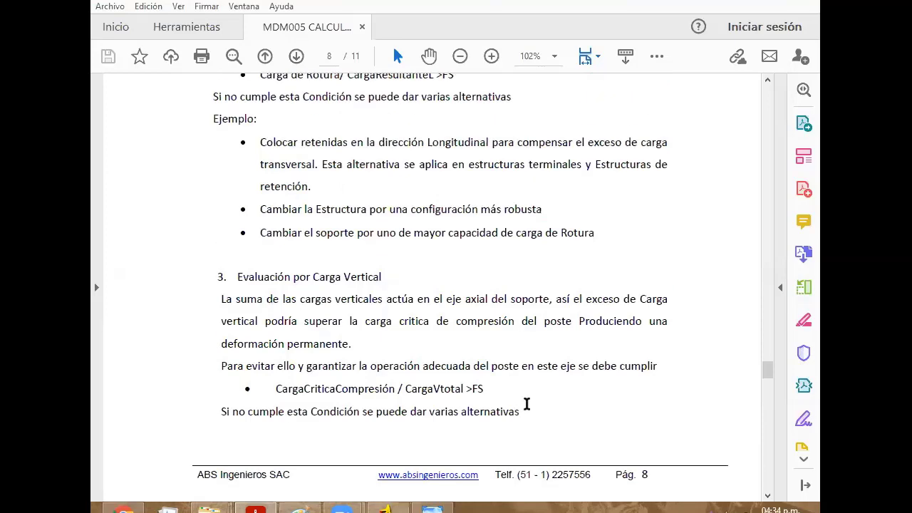
{"action": "scroll", "coordinate": [527, 406], "scroll_direction": "up", "scroll_amount": 4}
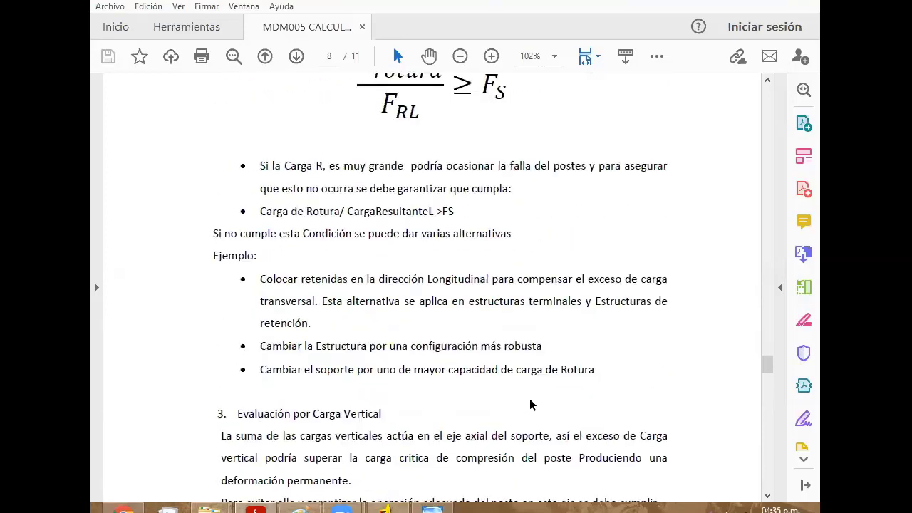
{"action": "scroll", "coordinate": [570, 400], "scroll_direction": "up", "scroll_amount": 1}
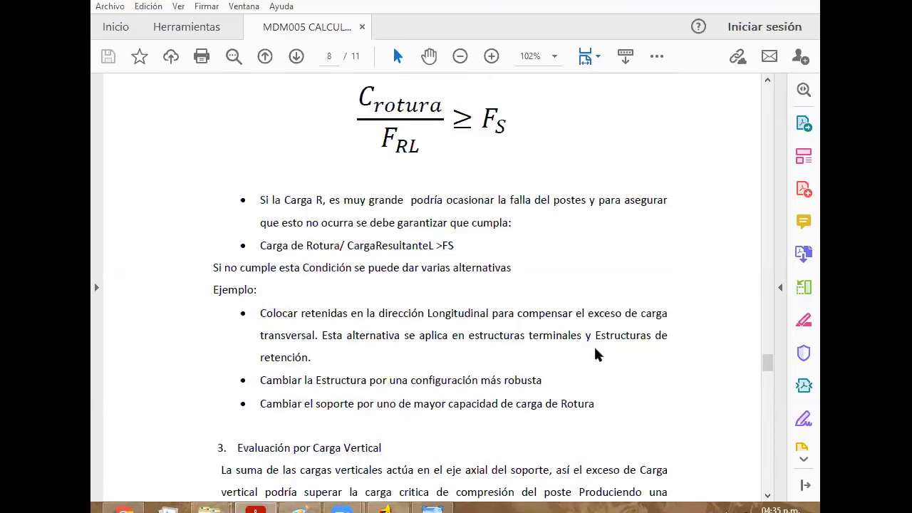
{"action": "scroll", "coordinate": [597, 354], "scroll_direction": "up", "scroll_amount": 2}
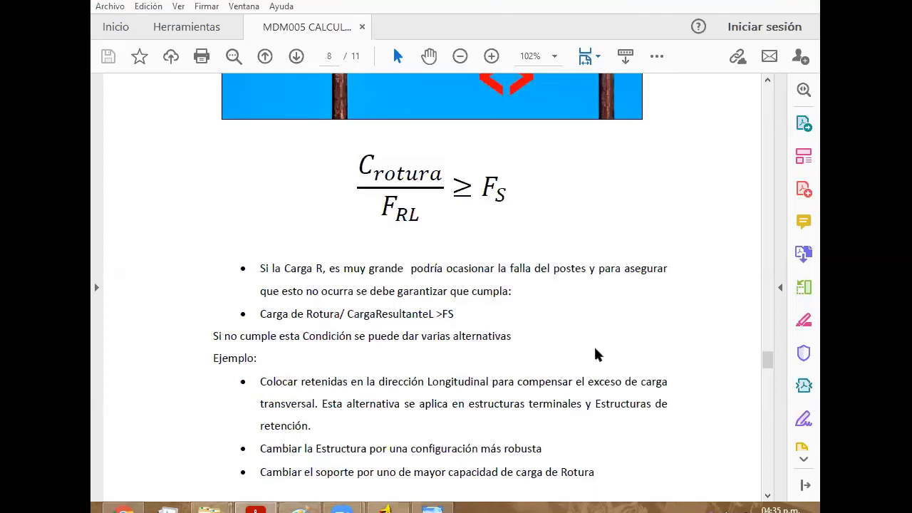
{"action": "scroll", "coordinate": [595, 354], "scroll_direction": "up", "scroll_amount": 1}
{"action": "scroll", "coordinate": [595, 352], "scroll_direction": "up", "scroll_amount": 1}
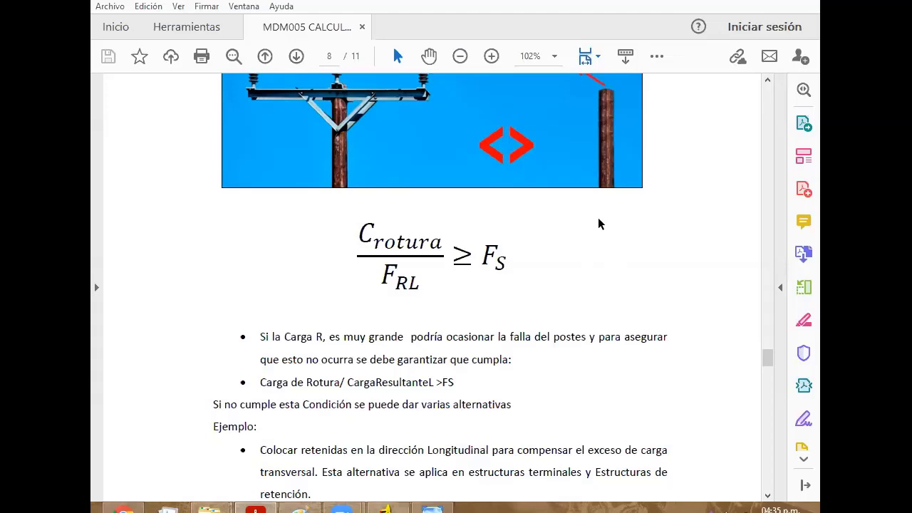
{"action": "scroll", "coordinate": [578, 240], "scroll_direction": "down", "scroll_amount": 5}
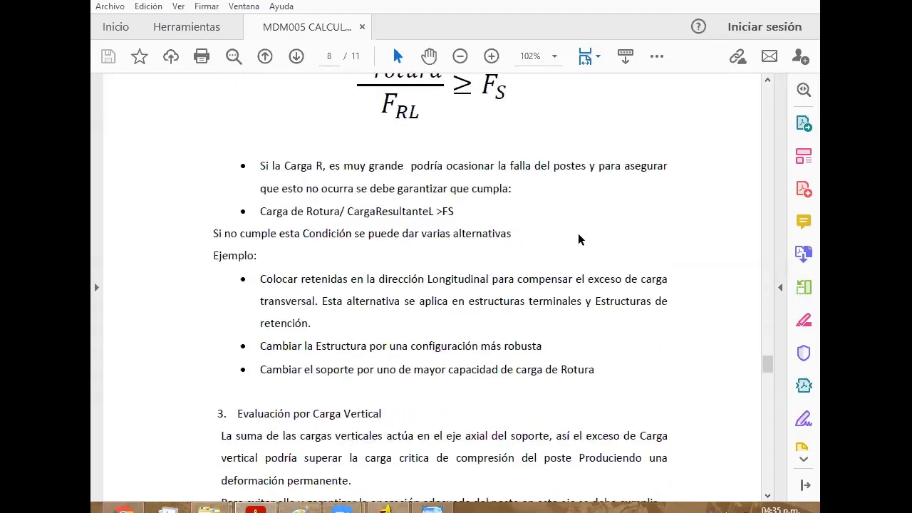
{"action": "scroll", "coordinate": [579, 240], "scroll_direction": "down", "scroll_amount": 3}
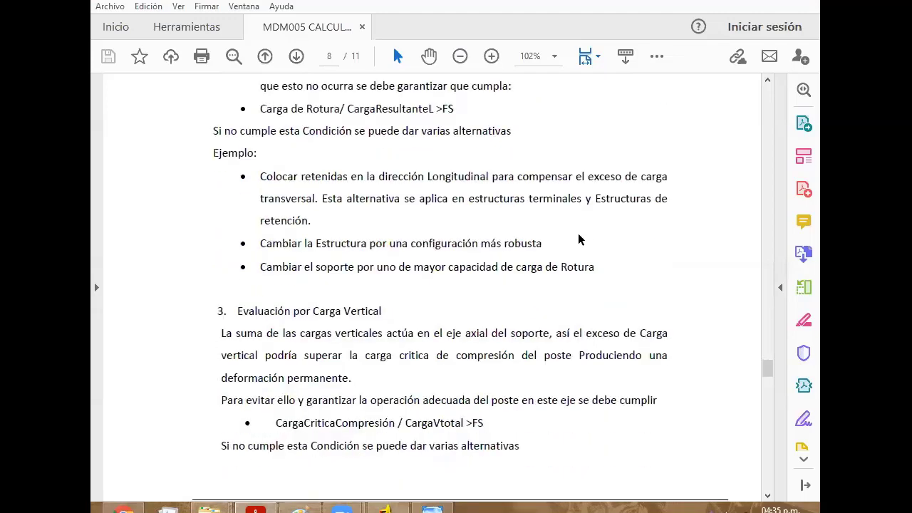
{"action": "scroll", "coordinate": [579, 239], "scroll_direction": "up", "scroll_amount": 4}
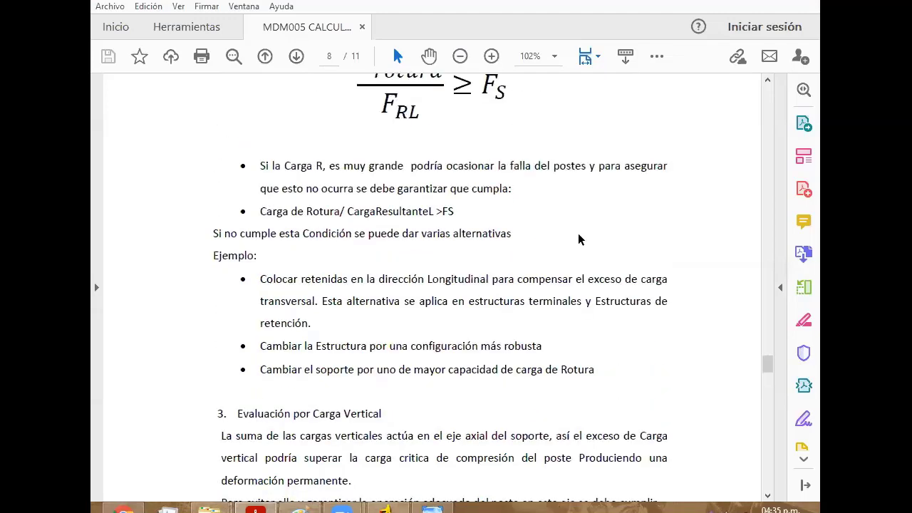
{"action": "scroll", "coordinate": [579, 240], "scroll_direction": "up", "scroll_amount": 1}
{"action": "scroll", "coordinate": [578, 239], "scroll_direction": "up", "scroll_amount": 1}
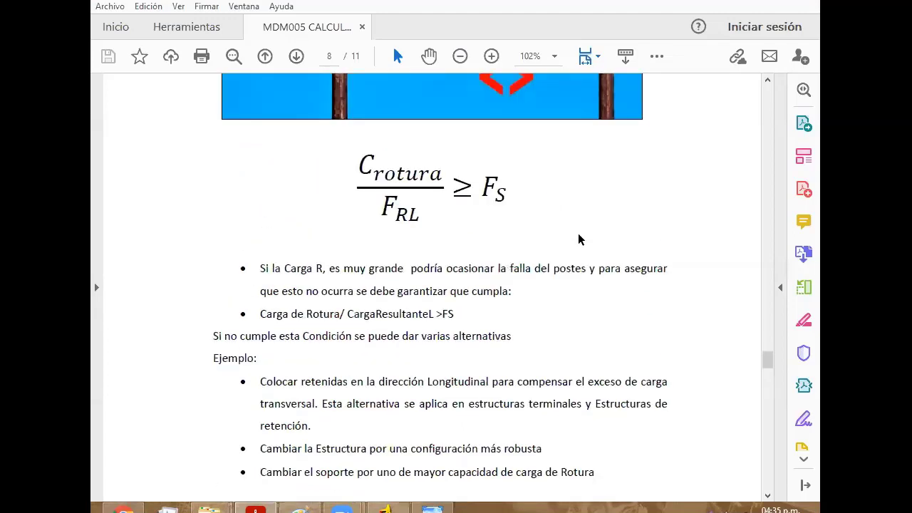
{"action": "scroll", "coordinate": [580, 239], "scroll_direction": "up", "scroll_amount": 2}
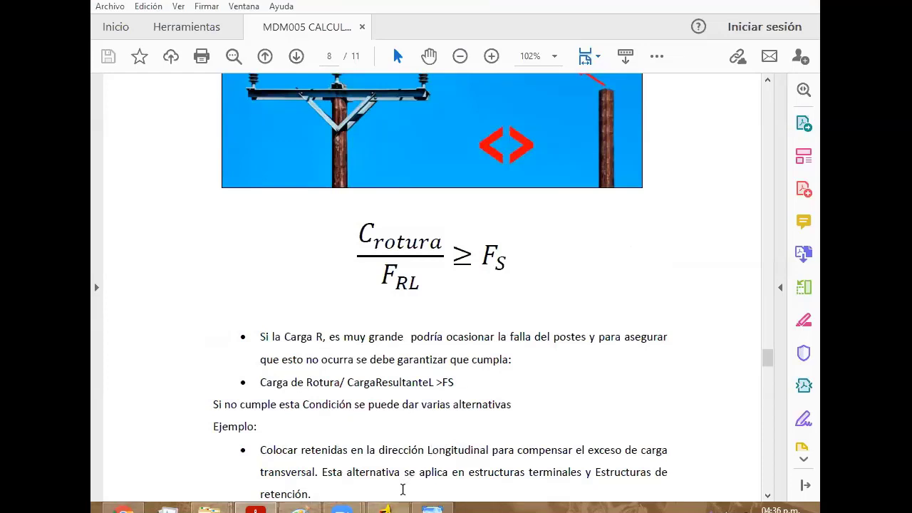
Return to DLT-CAD, zoom the terrain profile and pan it to show its left end
{"action": "left_click", "coordinate": [389, 508]}
{"action": "scroll", "coordinate": [570, 331], "scroll_direction": "down", "scroll_amount": 1}
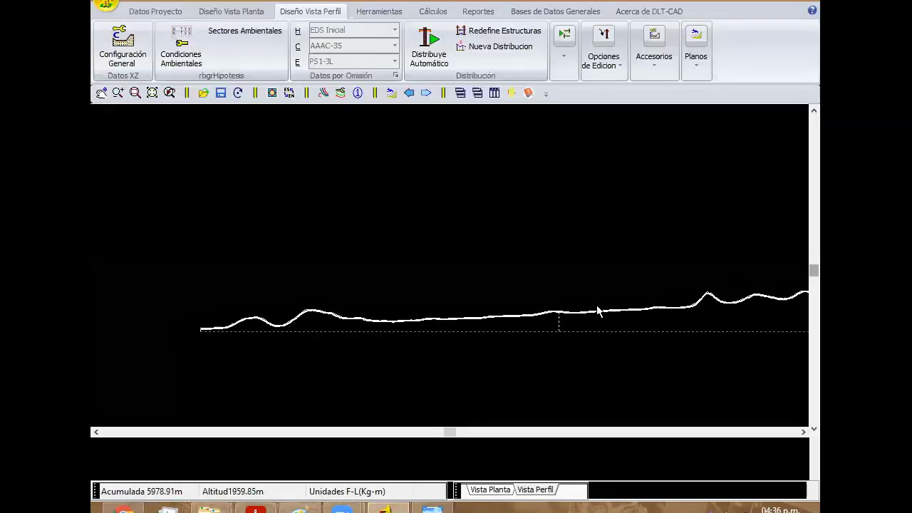
{"action": "scroll", "coordinate": [580, 310], "scroll_direction": "down", "scroll_amount": 1}
{"action": "scroll", "coordinate": [570, 303], "scroll_direction": "down", "scroll_amount": 1}
{"action": "scroll", "coordinate": [498, 301], "scroll_direction": "down", "scroll_amount": 1}
{"action": "middle_click_drag", "start_coordinate": [340, 301], "coordinate": [508, 297]}
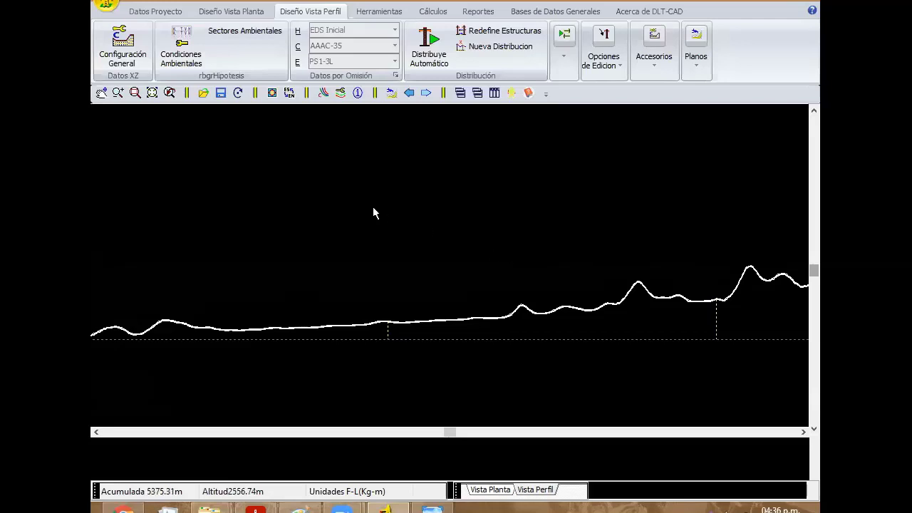
{"action": "left_click", "coordinate": [154, 11]}
Open Estructuras' Tabla de ARMADOS LP-DGE and compare support breaking loads, e.g. PCAC_13/300 at 600.0
{"action": "left_click", "coordinate": [225, 55]}
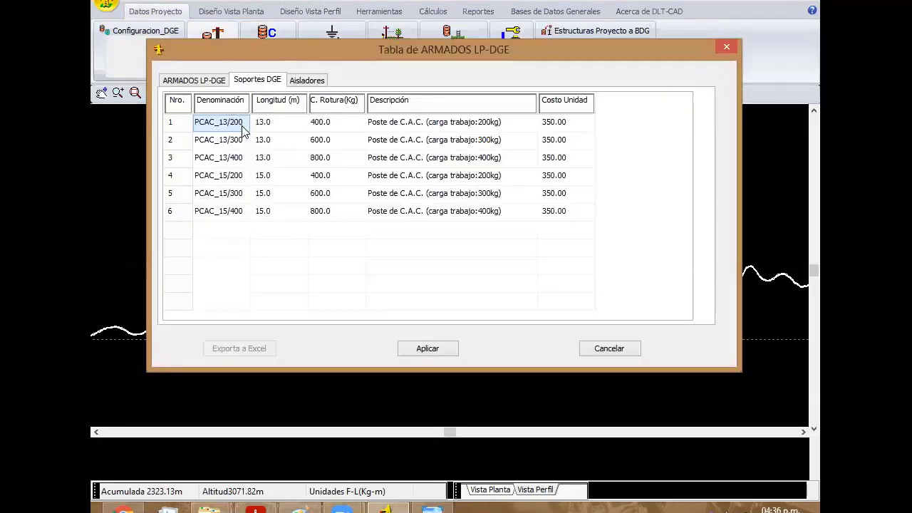
{"action": "left_click", "coordinate": [236, 148]}
{"action": "left_click", "coordinate": [241, 158]}
{"action": "left_click", "coordinate": [242, 125]}
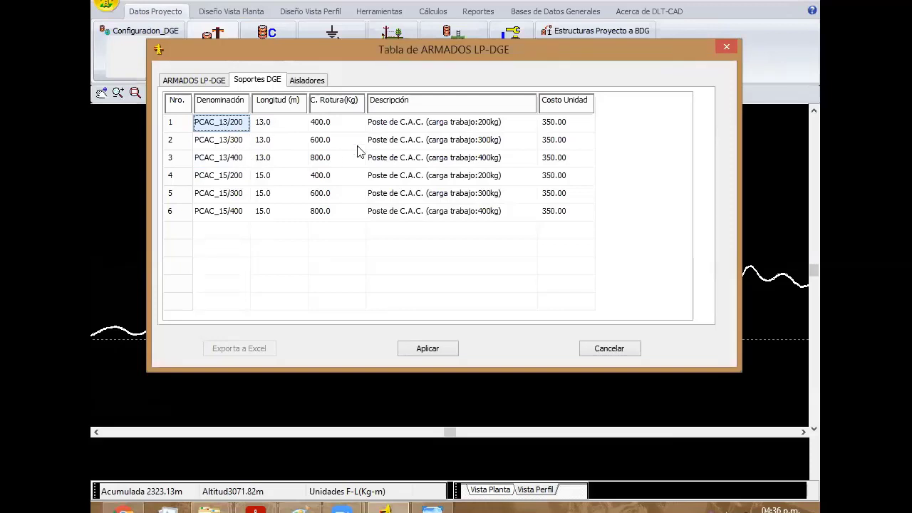
{"action": "left_click", "coordinate": [337, 128]}
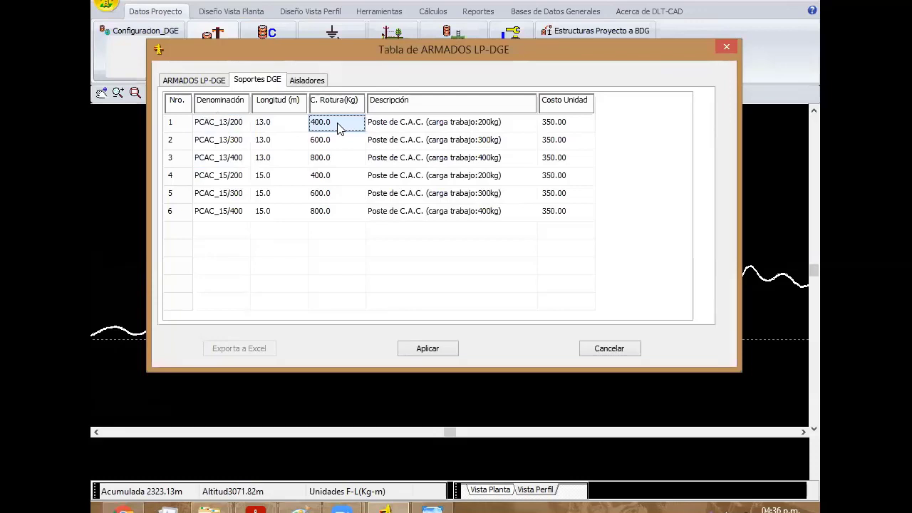
{"action": "left_click", "coordinate": [336, 141]}
{"action": "left_click", "coordinate": [344, 153]}
{"action": "key", "text": "Up"}
{"action": "key", "text": "Up"}
{"action": "left_click", "coordinate": [343, 146]}
Review the armados PS1-3L, PA1-3L, PA2-3, PR3-3L, PSH-3, PRH-3 and TS-3L, then apply the table
{"action": "left_click", "coordinate": [208, 81]}
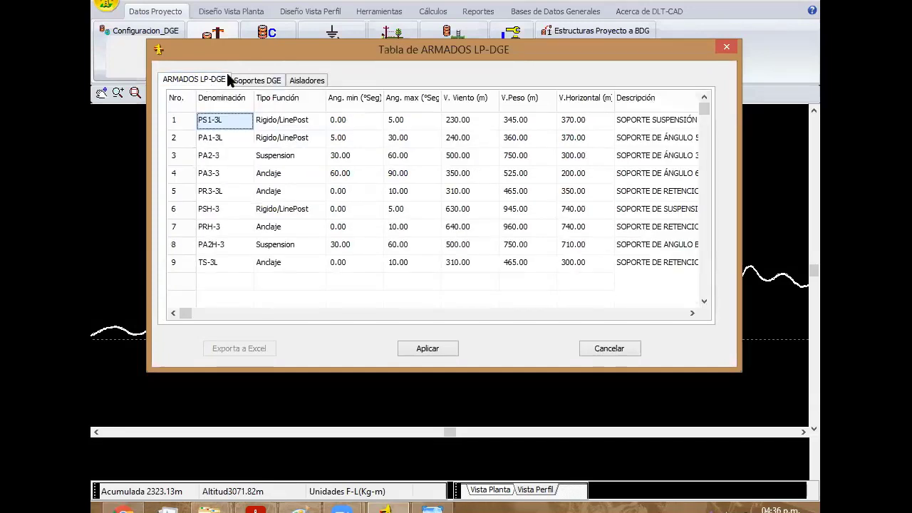
{"action": "left_click", "coordinate": [238, 141]}
{"action": "left_click", "coordinate": [240, 157]}
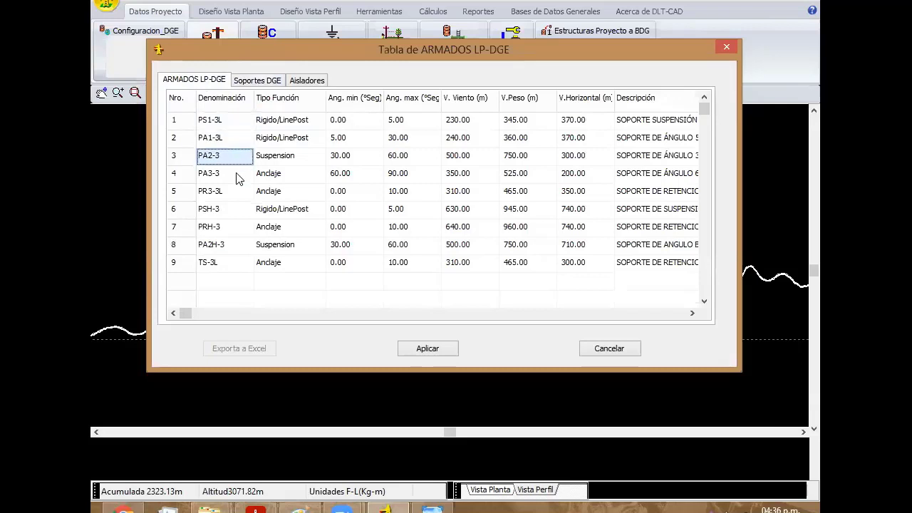
{"action": "left_click", "coordinate": [241, 192]}
{"action": "left_click", "coordinate": [240, 210]}
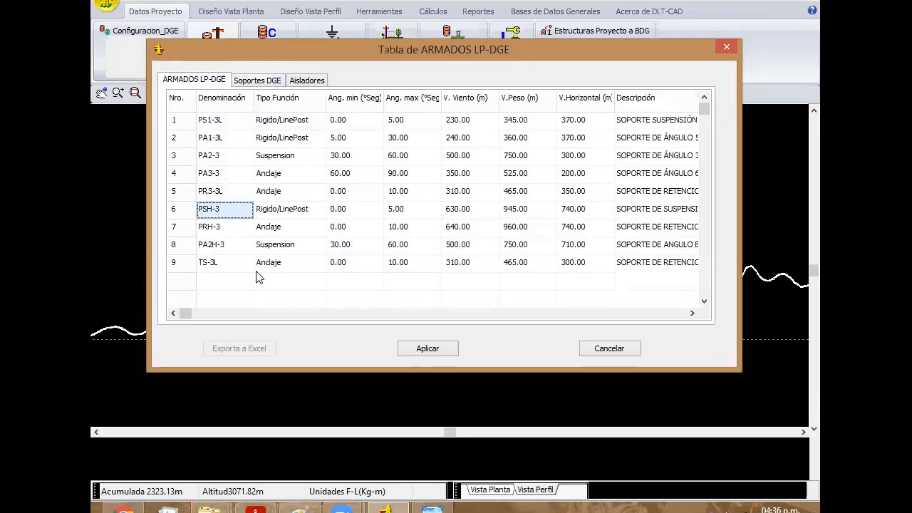
{"action": "left_click", "coordinate": [227, 233]}
{"action": "left_click", "coordinate": [239, 264]}
{"action": "left_click", "coordinate": [280, 262]}
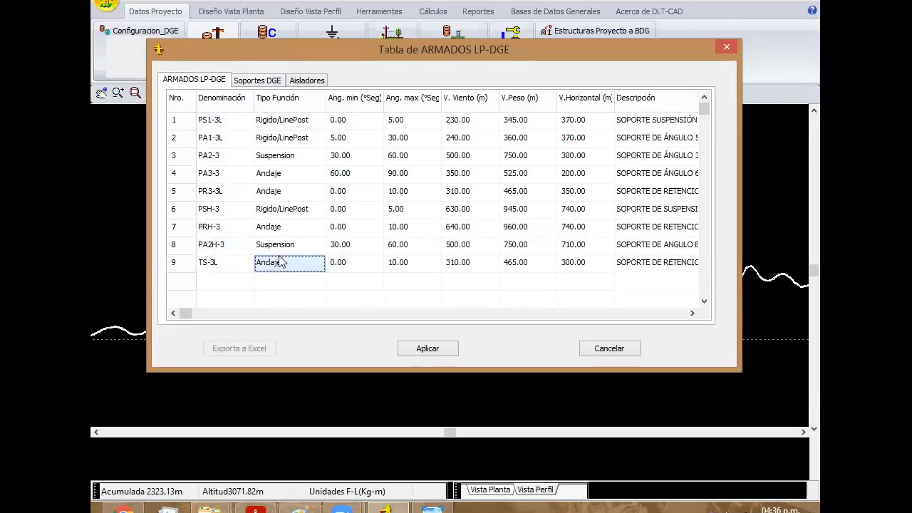
{"action": "left_click", "coordinate": [295, 157]}
{"action": "left_click", "coordinate": [292, 121]}
{"action": "left_click", "coordinate": [426, 346]}
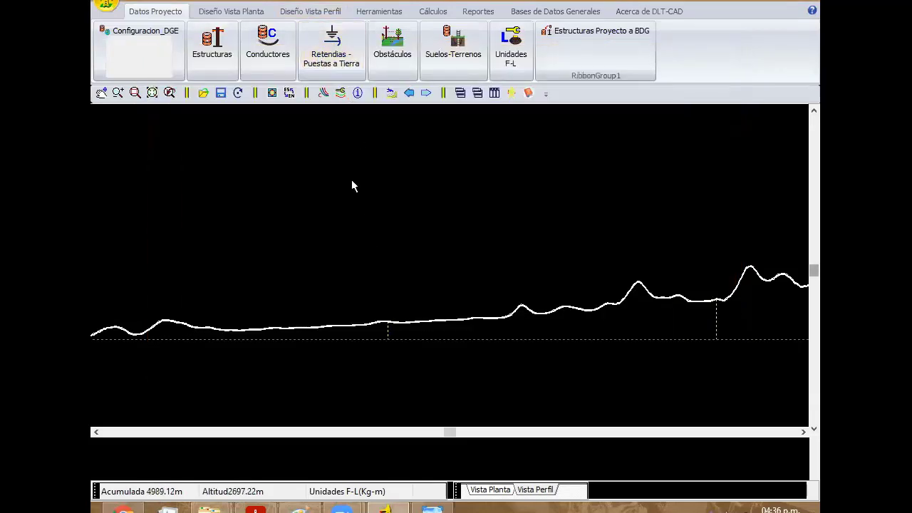
In Datos por Omisión, change the design hypothesis from EDS Inicial to Máximo Viento and accept
{"action": "left_click", "coordinate": [306, 13]}
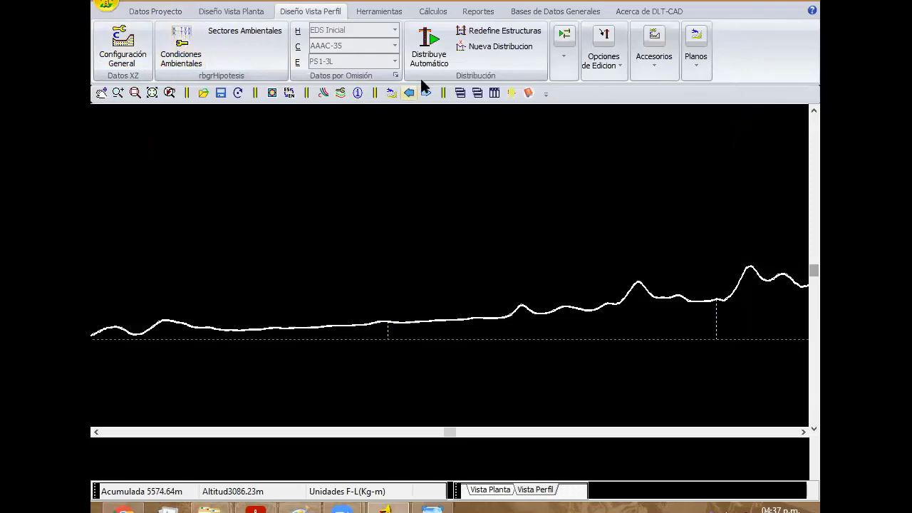
{"action": "scroll", "coordinate": [427, 125], "scroll_direction": "up", "scroll_amount": 3}
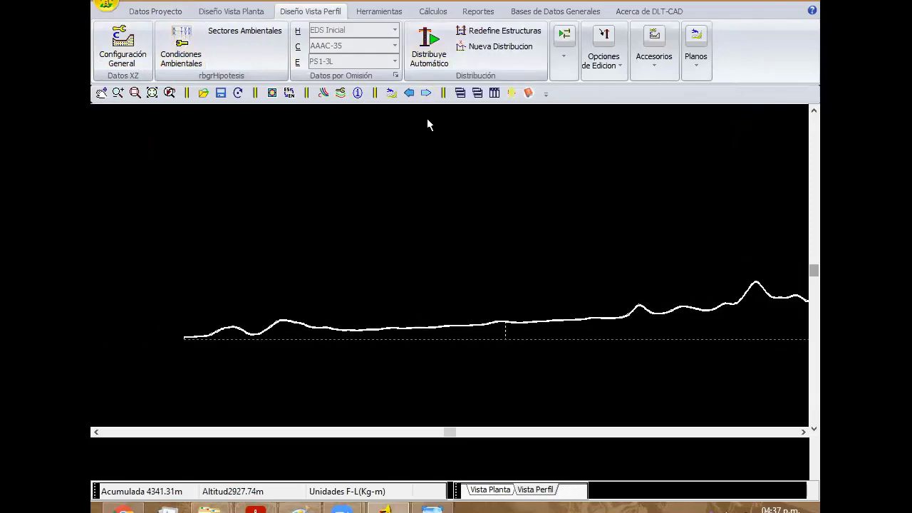
{"action": "left_click", "coordinate": [394, 74]}
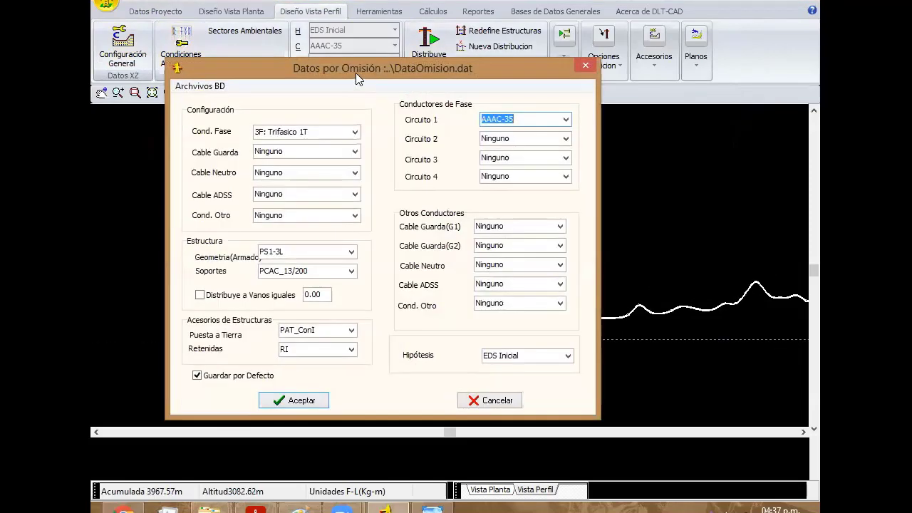
{"action": "left_click_drag", "start_coordinate": [355, 72], "coordinate": [381, 50]}
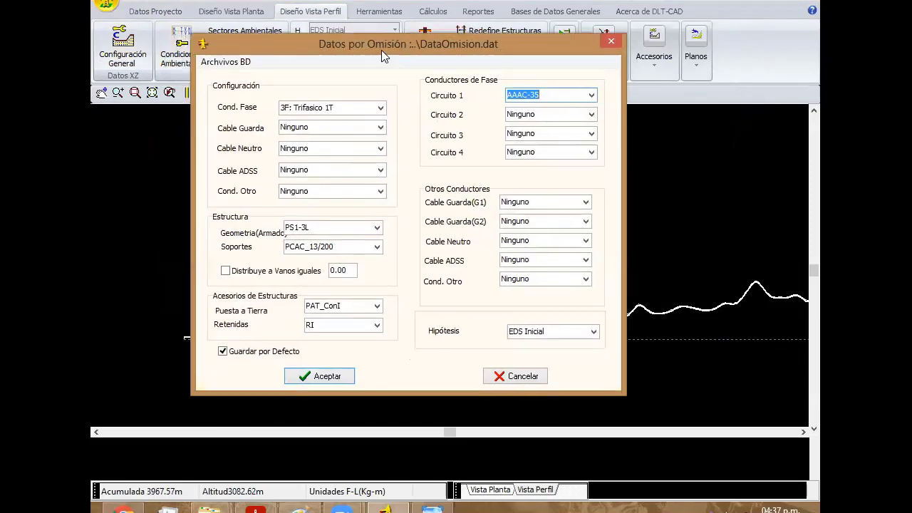
{"action": "left_click", "coordinate": [592, 331]}
{"action": "left_click", "coordinate": [577, 365]}
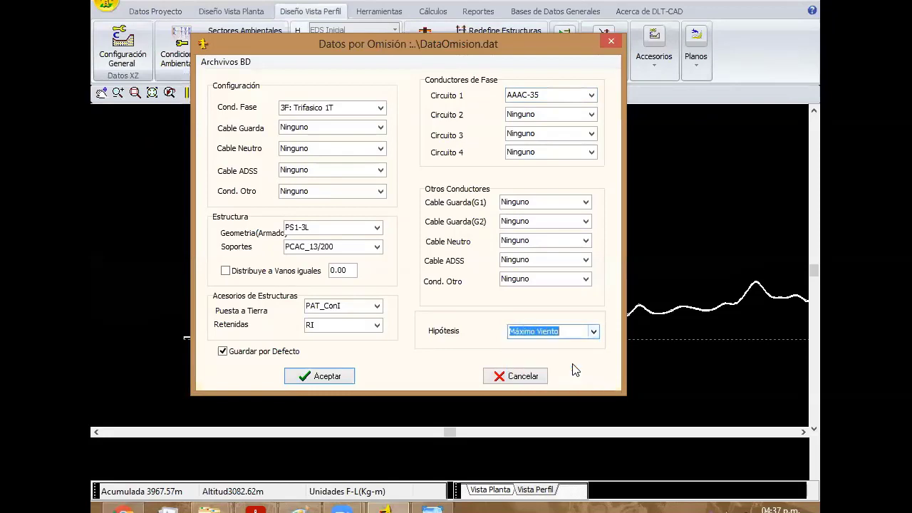
{"action": "left_click", "coordinate": [339, 381]}
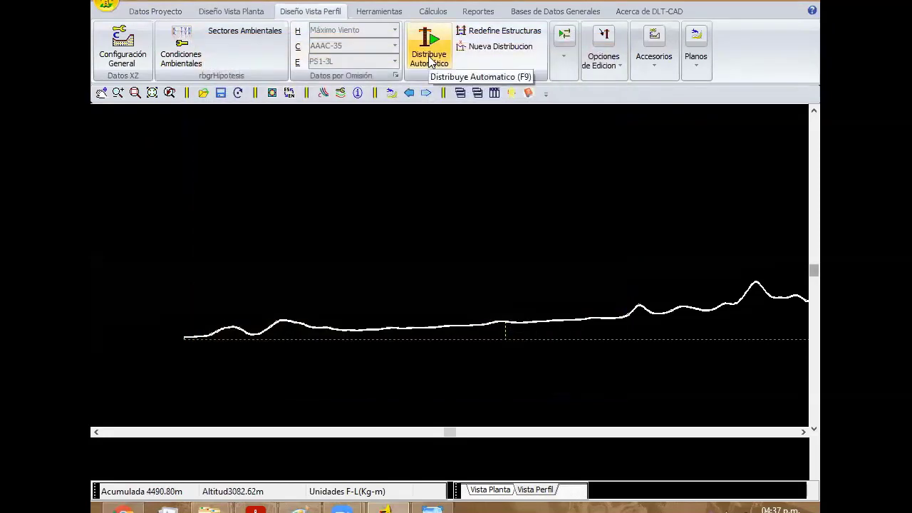
Auto-spot structures and apply the optimisation with automatic PR3-3L anchors and the automatic angular list
{"action": "left_click", "coordinate": [429, 61]}
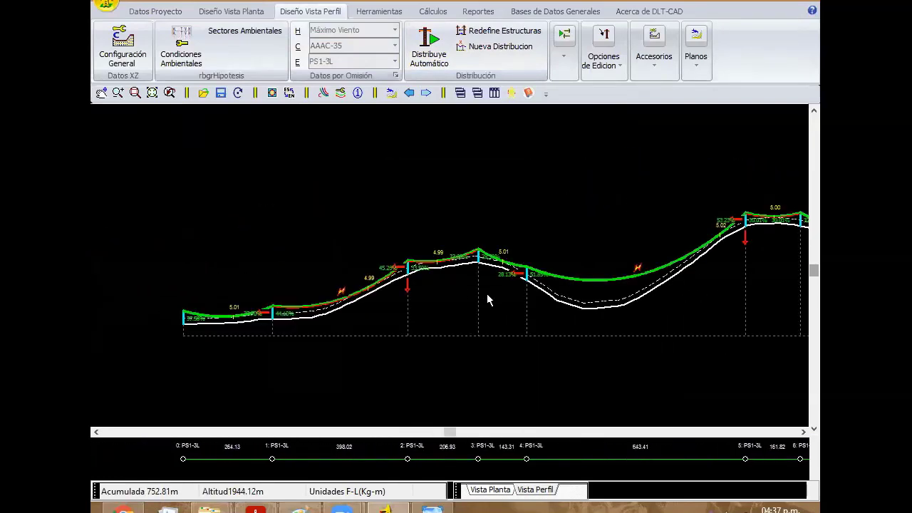
{"action": "left_click", "coordinate": [497, 33]}
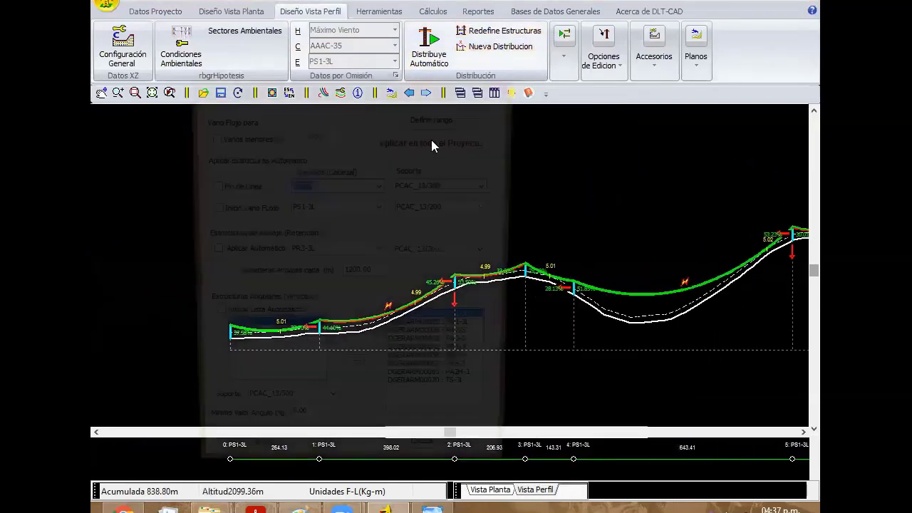
{"action": "left_click", "coordinate": [229, 255]}
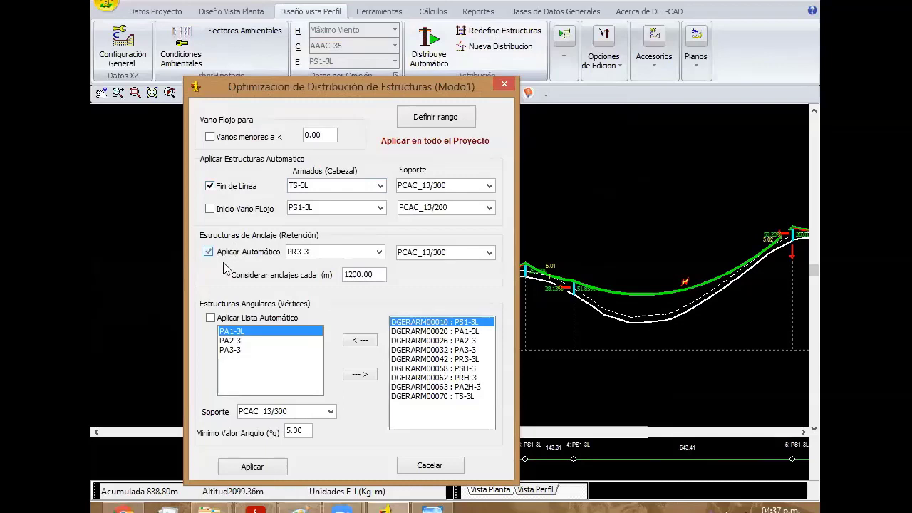
{"action": "left_click", "coordinate": [224, 318]}
{"action": "left_click_drag", "start_coordinate": [324, 92], "coordinate": [345, 49]}
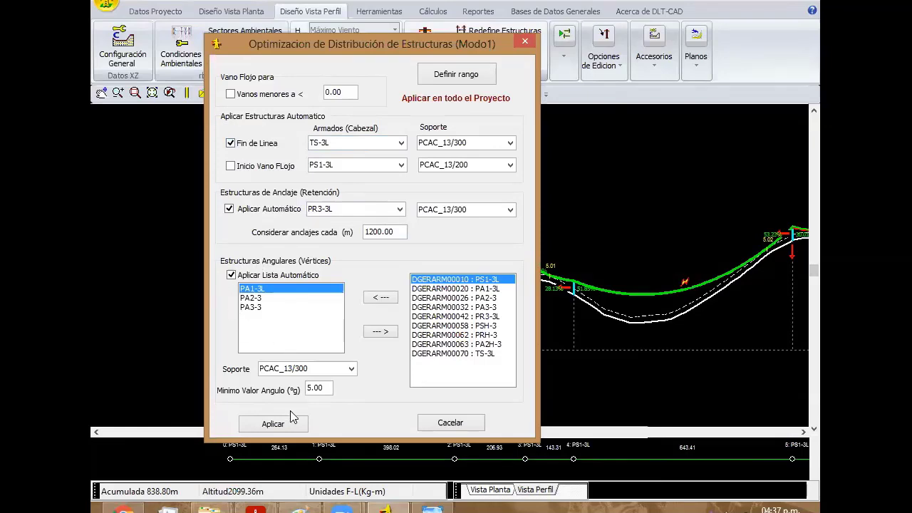
{"action": "left_click", "coordinate": [272, 424]}
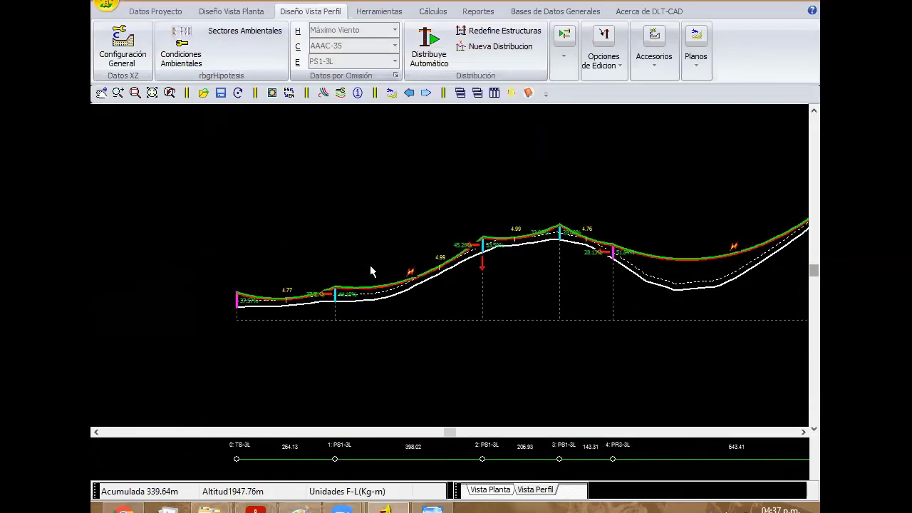
Drag support 1 leftward along the terrain
{"action": "scroll", "coordinate": [394, 306], "scroll_direction": "up", "scroll_amount": 3}
{"action": "middle_click_drag", "start_coordinate": [394, 306], "coordinate": [516, 365]}
{"action": "right_click", "coordinate": [359, 229]}
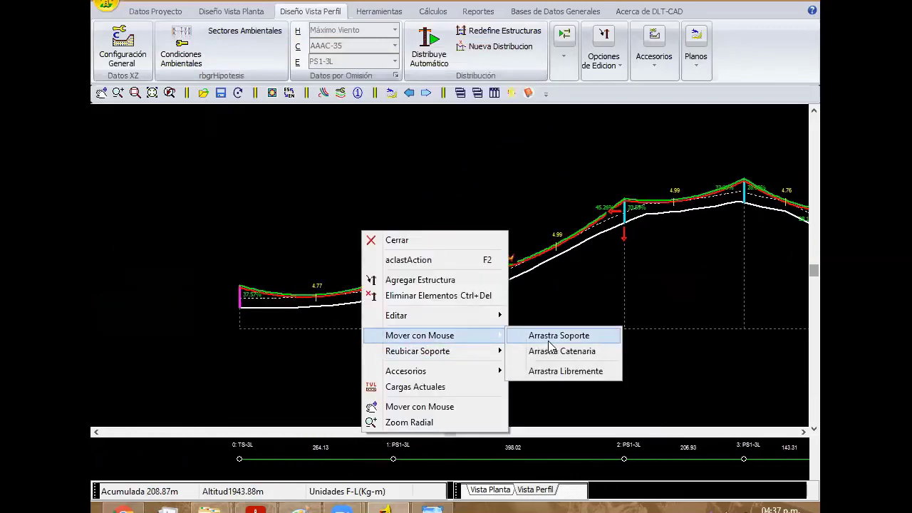
{"action": "left_click", "coordinate": [549, 332]}
{"action": "left_click_drag", "start_coordinate": [397, 301], "coordinate": [378, 301]}
Insert PS1-3L structures between supports 1 and 2, in the 267.71 m span, upslope and near the crest
{"action": "middle_click_drag", "start_coordinate": [509, 263], "coordinate": [403, 228]}
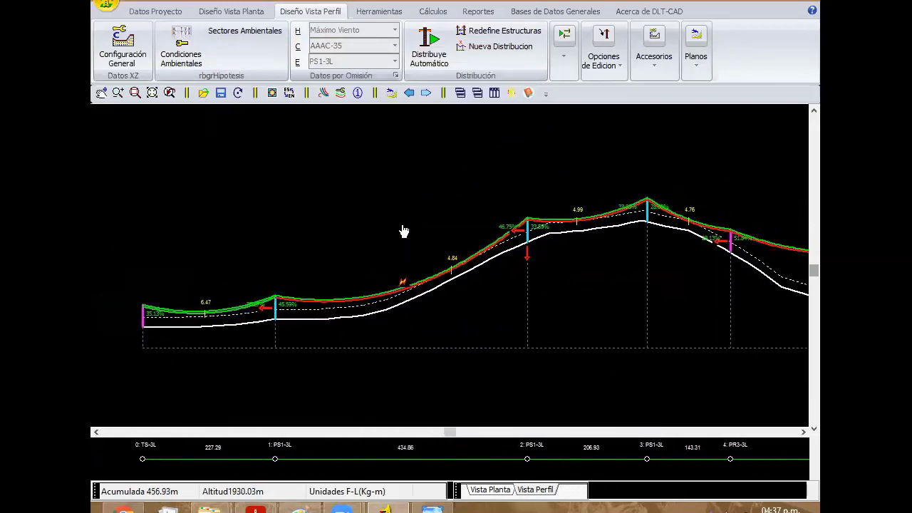
{"action": "right_click", "coordinate": [401, 225]}
{"action": "left_click", "coordinate": [458, 273]}
{"action": "left_click", "coordinate": [429, 296]}
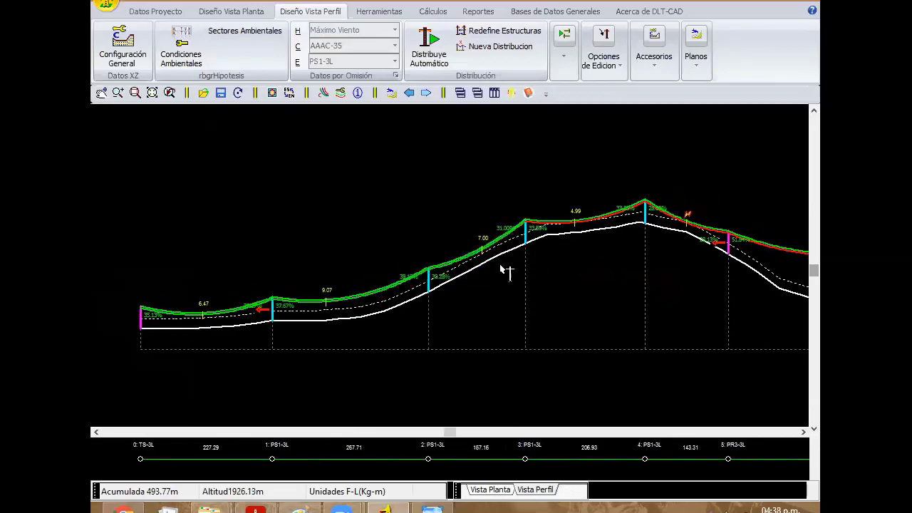
{"action": "middle_click_drag", "start_coordinate": [141, 335], "coordinate": [427, 289]}
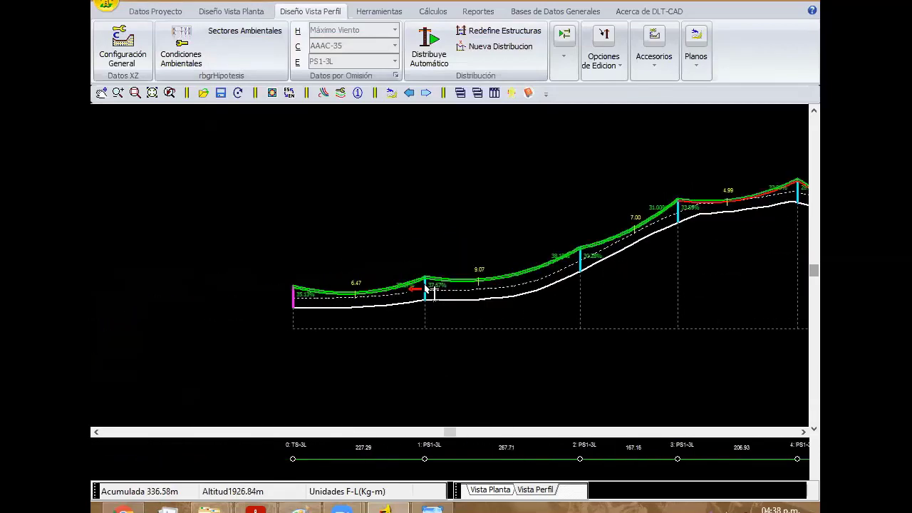
{"action": "left_click", "coordinate": [498, 288]}
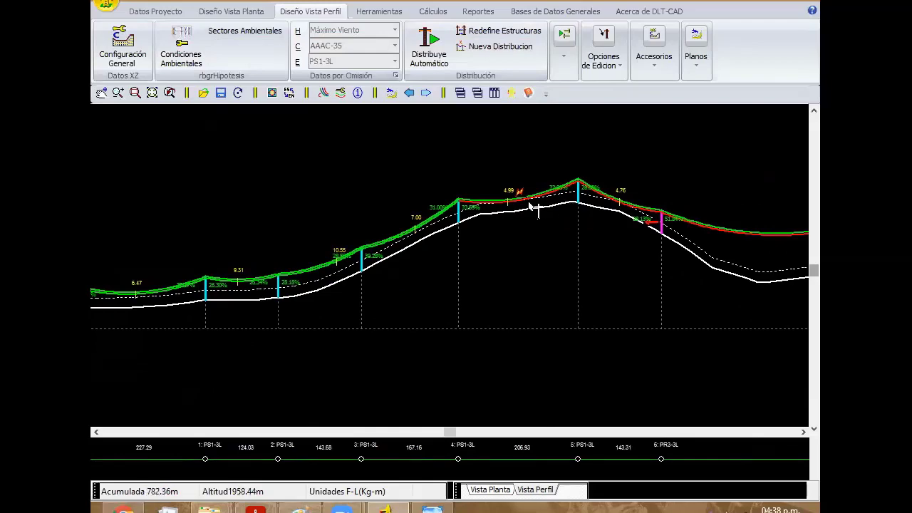
{"action": "left_click", "coordinate": [531, 204]}
{"action": "left_click", "coordinate": [462, 217]}
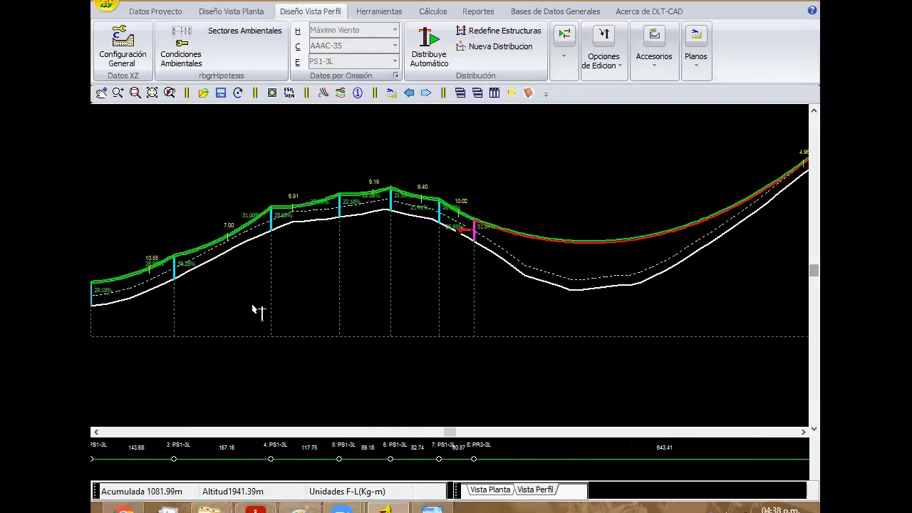
Drag structure 9's support slightly left along the terrain, then open structure 8's details
{"action": "right_click", "coordinate": [485, 202]}
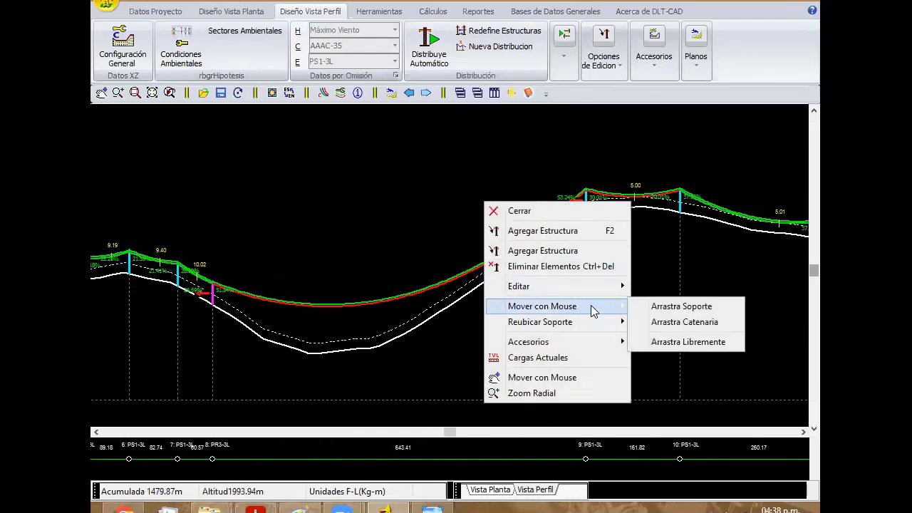
{"action": "left_click", "coordinate": [676, 306]}
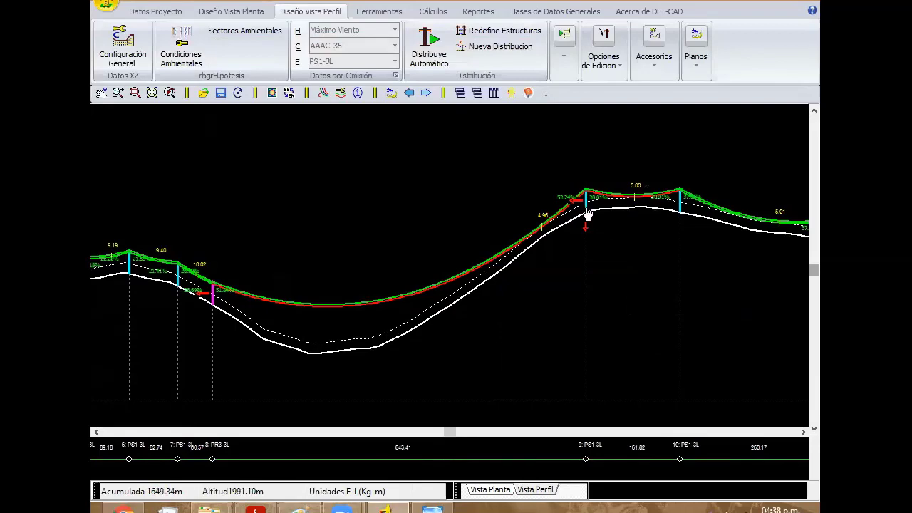
{"action": "left_click_drag", "start_coordinate": [588, 215], "coordinate": [578, 215]}
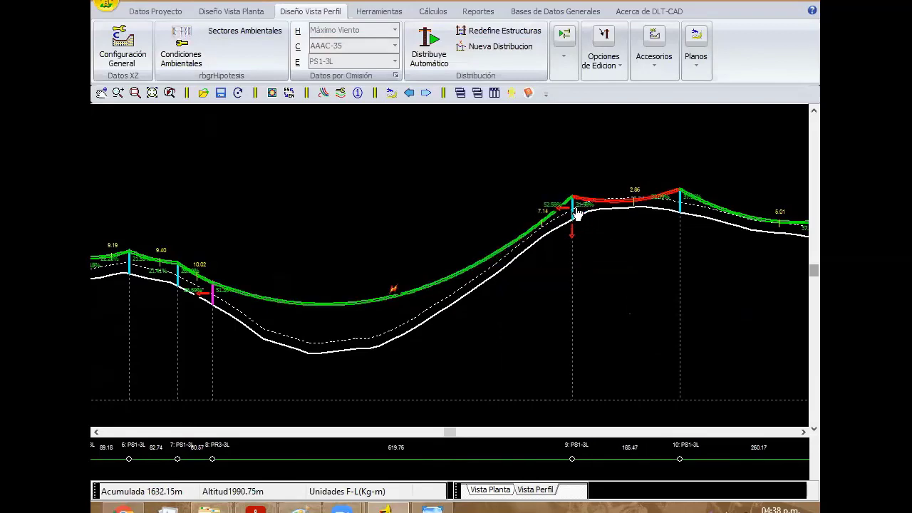
{"action": "right_click", "coordinate": [447, 208]}
Change structure 8's main geometry to PRH-3 and apply
{"action": "double_click", "coordinate": [383, 306]}
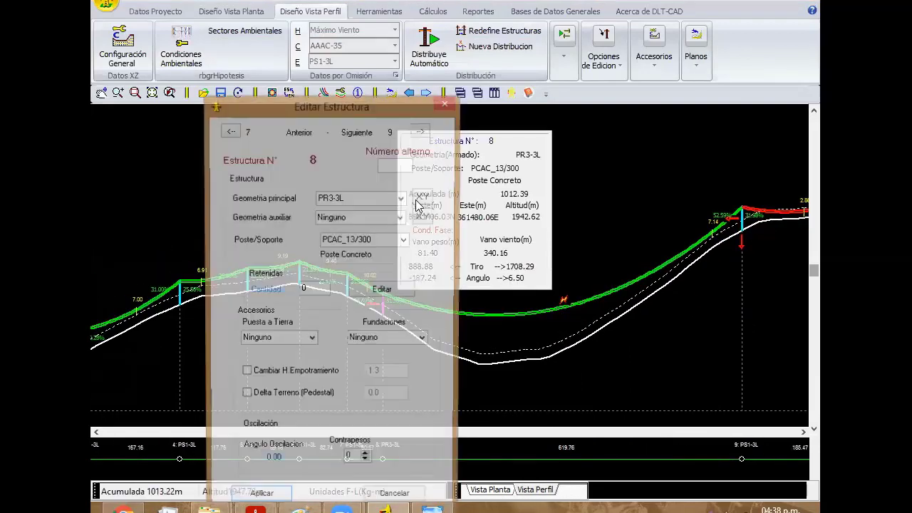
{"action": "left_click", "coordinate": [402, 198]}
{"action": "left_click", "coordinate": [369, 257]}
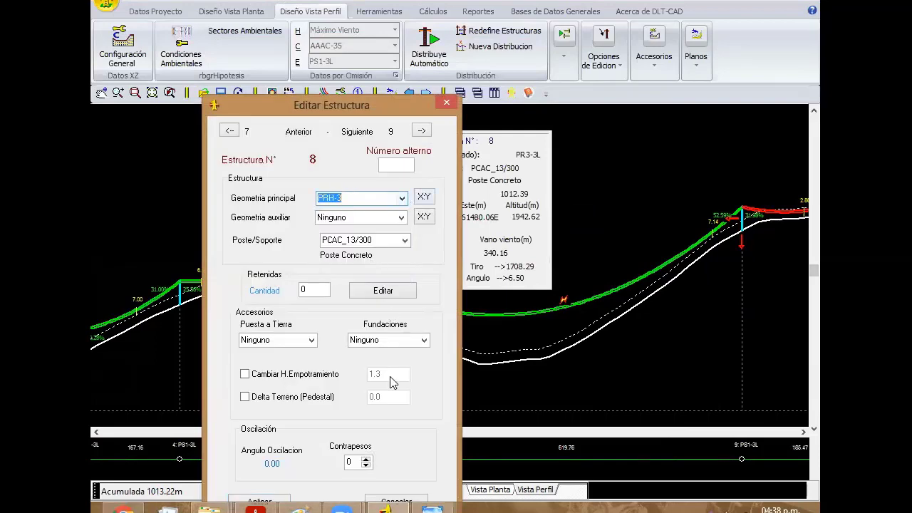
{"action": "left_click", "coordinate": [276, 500]}
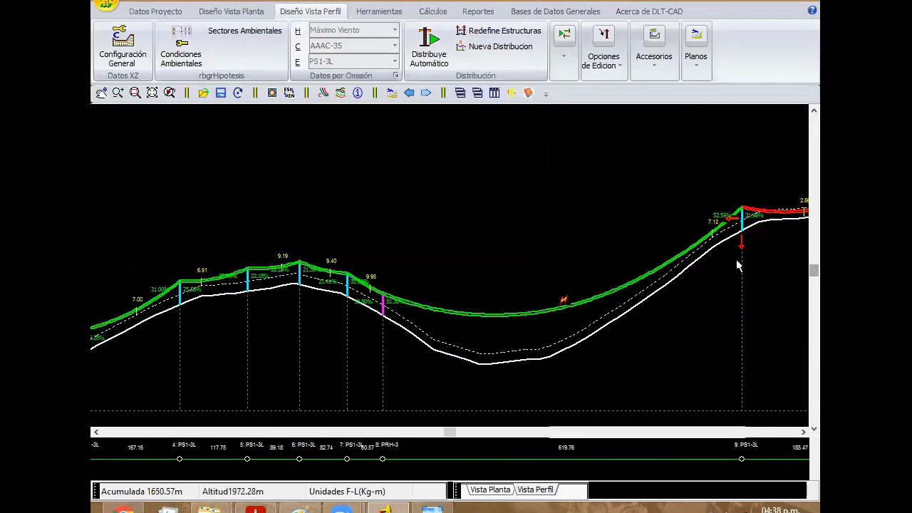
Change structure 9's main geometry to PSH-3 and apply
{"action": "double_click", "coordinate": [531, 280]}
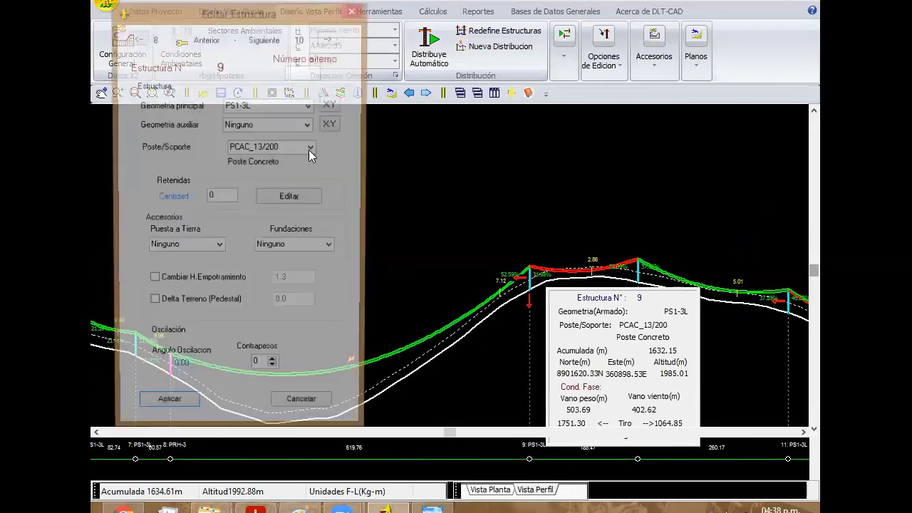
{"action": "left_click", "coordinate": [309, 106]}
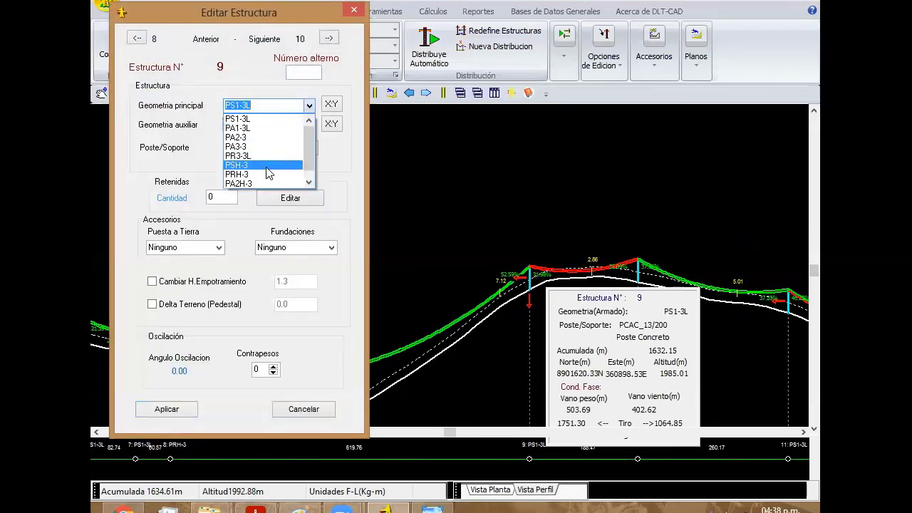
{"action": "left_click", "coordinate": [266, 168]}
{"action": "left_click", "coordinate": [174, 410]}
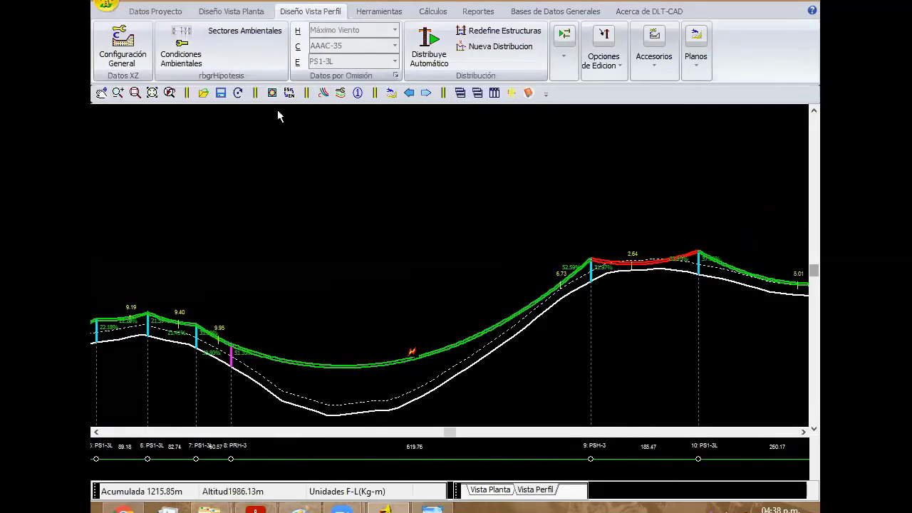
Insert structures in the 185.47 m span after structure 9 and in the span after structure 11
{"action": "scroll", "coordinate": [577, 289], "scroll_direction": "right", "scroll_amount": 3}
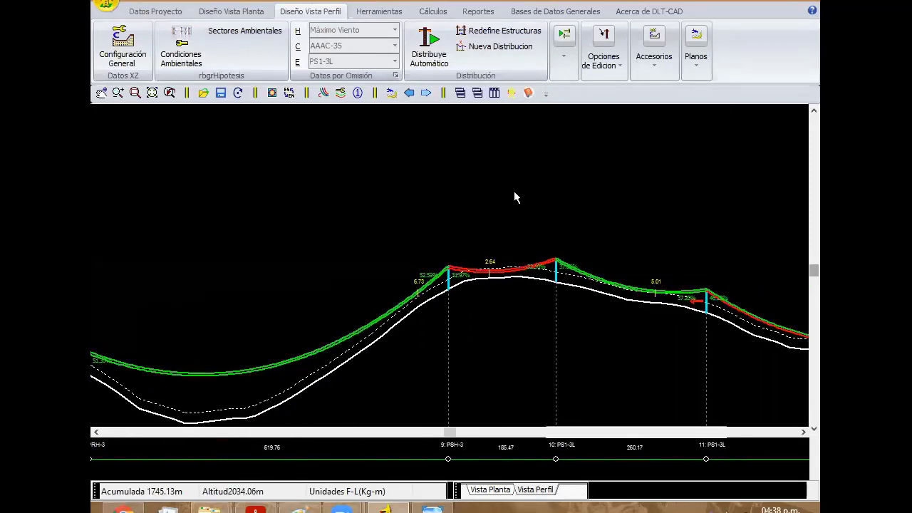
{"action": "right_click", "coordinate": [475, 223]}
{"action": "left_click", "coordinate": [525, 274]}
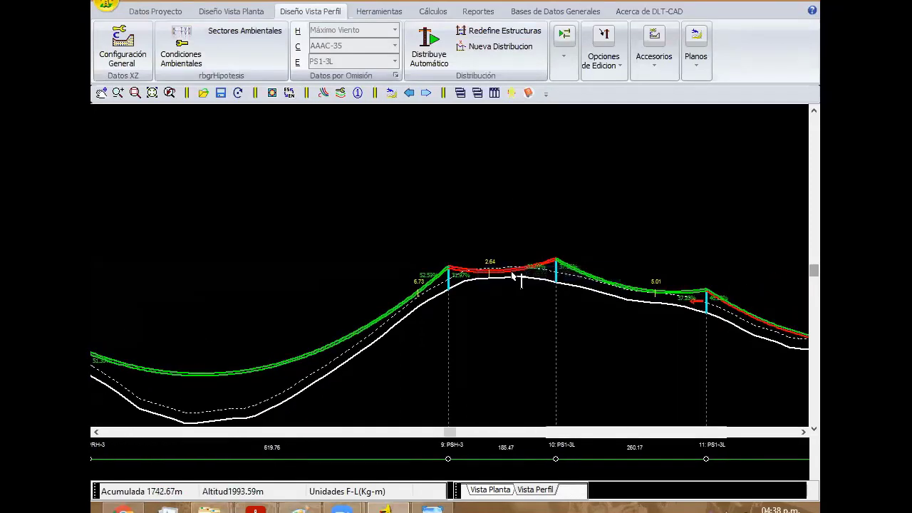
{"action": "left_click", "coordinate": [508, 275]}
{"action": "left_click", "coordinate": [432, 12]}
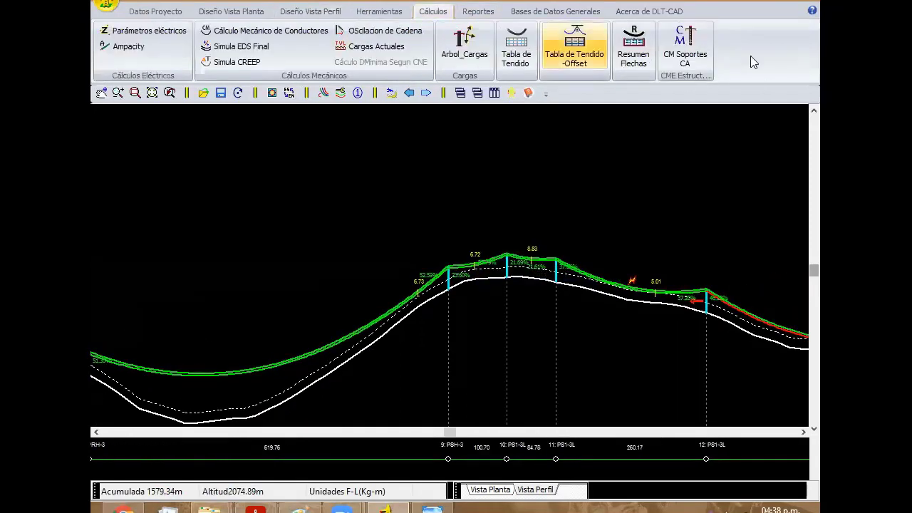
{"action": "left_click", "coordinate": [310, 12]}
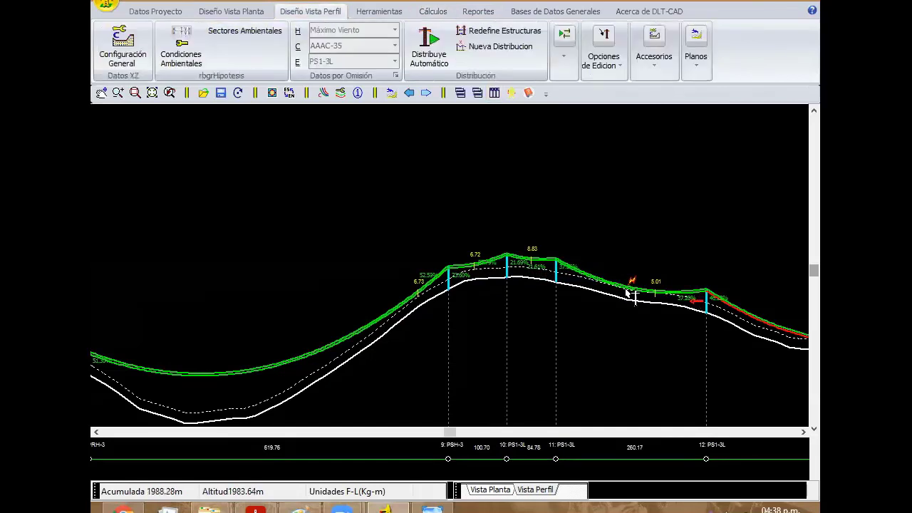
{"action": "scroll", "coordinate": [478, 293], "scroll_direction": "right", "scroll_amount": 3}
{"action": "left_click", "coordinate": [502, 293]}
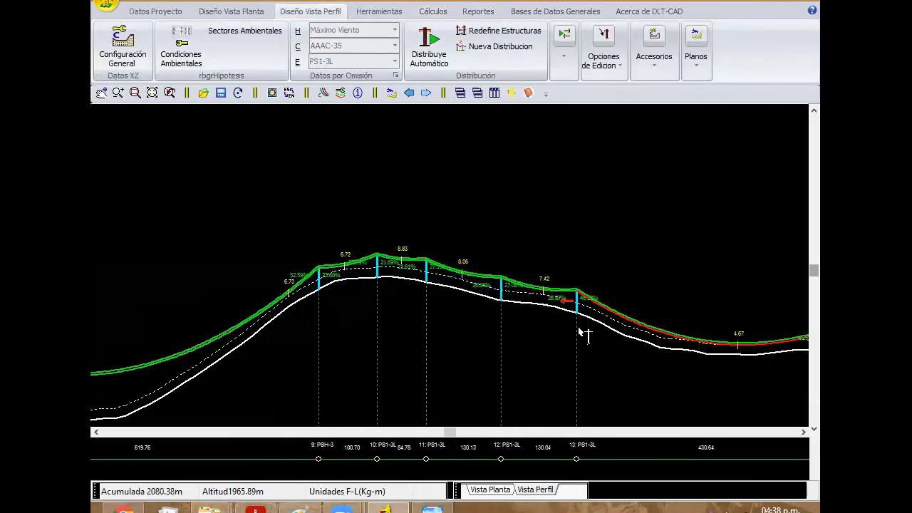
Insert structures in the long 312.62 m span and two more spans further along the line
{"action": "scroll", "coordinate": [515, 314], "scroll_direction": "right", "scroll_amount": 2}
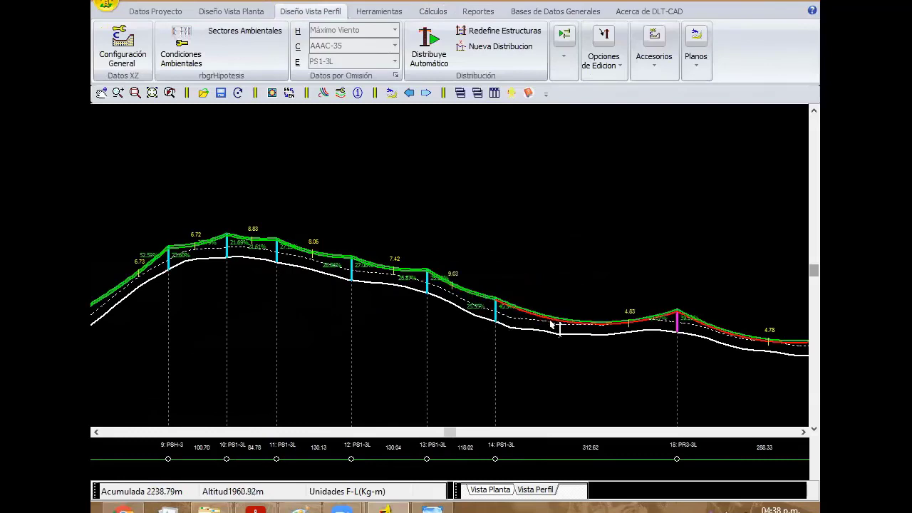
{"action": "scroll", "coordinate": [456, 320], "scroll_direction": "right", "scroll_amount": 1}
{"action": "scroll", "coordinate": [445, 321], "scroll_direction": "right", "scroll_amount": 1}
{"action": "left_click", "coordinate": [462, 321]}
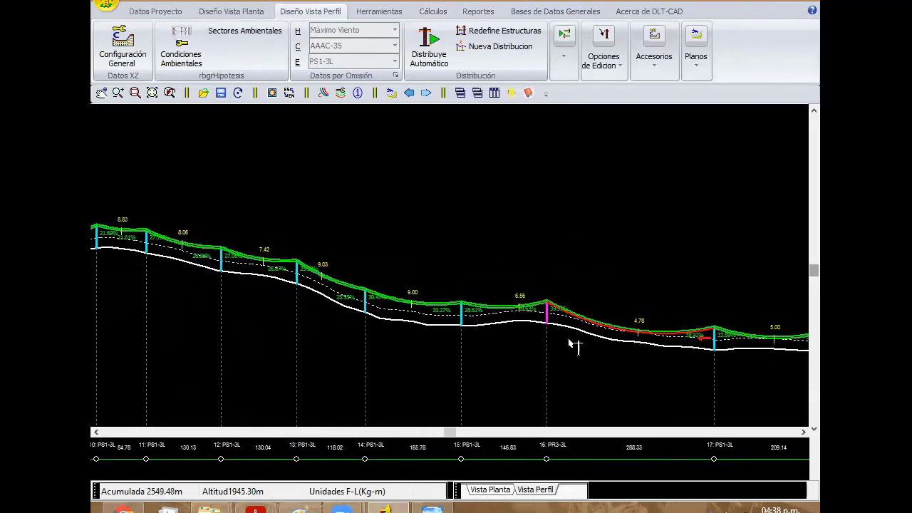
{"action": "left_click", "coordinate": [612, 332]}
{"action": "scroll", "coordinate": [413, 308], "scroll_direction": "right", "scroll_amount": 3}
{"action": "scroll", "coordinate": [589, 307], "scroll_direction": "right", "scroll_amount": 3}
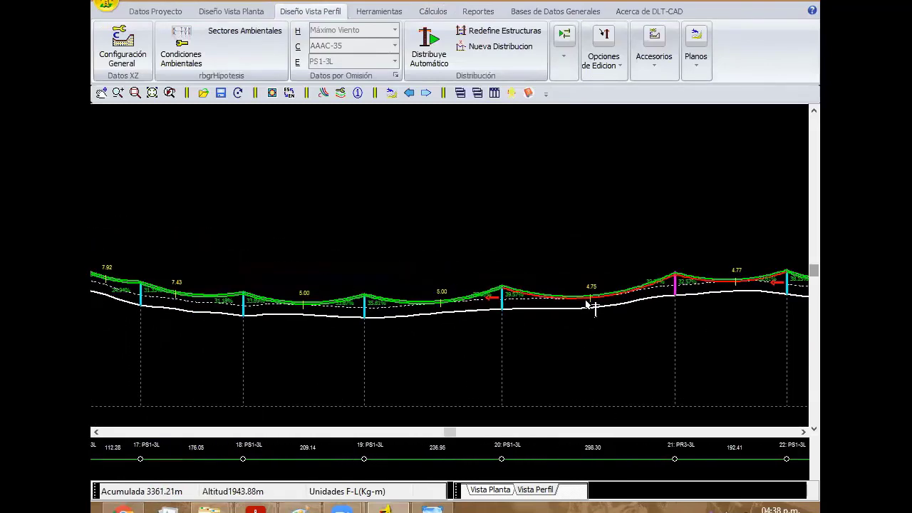
{"action": "left_click", "coordinate": [589, 310]}
Insert structures between 22–23 and 26–27, in the 220.44 m span, and structure 31 beyond
{"action": "scroll", "coordinate": [471, 324], "scroll_direction": "right", "scroll_amount": 3}
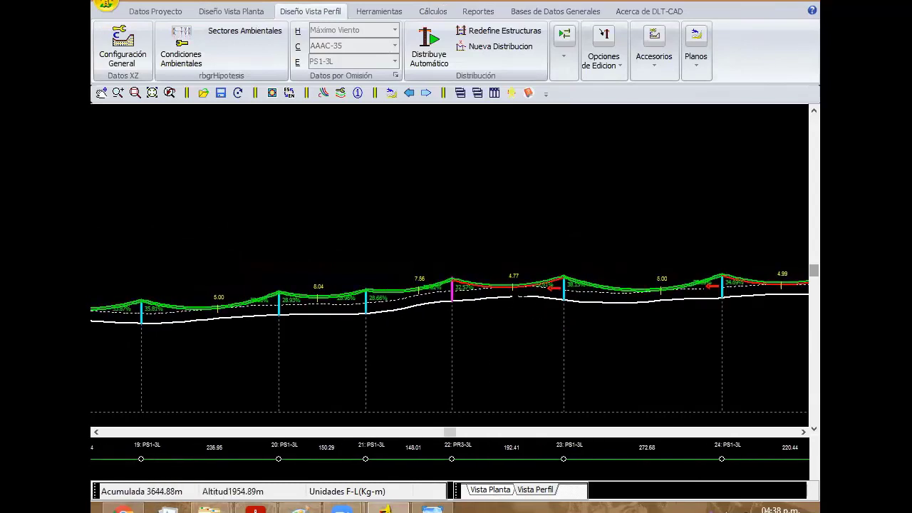
{"action": "left_click", "coordinate": [520, 311]}
{"action": "scroll", "coordinate": [527, 324], "scroll_direction": "right", "scroll_amount": 3}
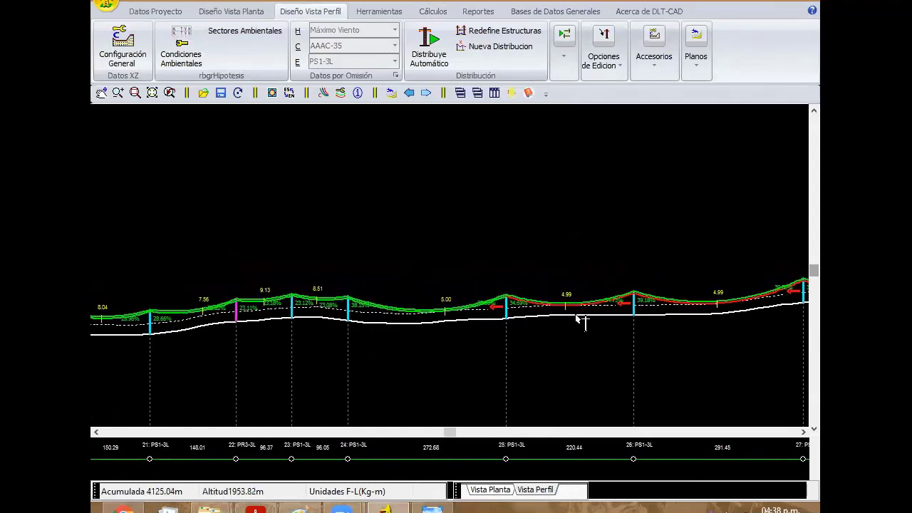
{"action": "scroll", "coordinate": [453, 326], "scroll_direction": "right", "scroll_amount": 3}
{"action": "left_click", "coordinate": [518, 310]}
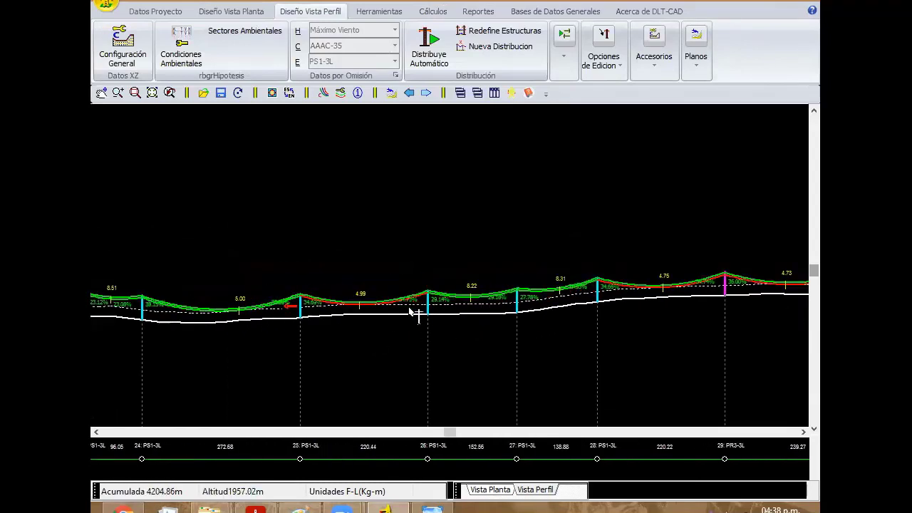
{"action": "left_click", "coordinate": [370, 312]}
{"action": "scroll", "coordinate": [232, 326], "scroll_direction": "right", "scroll_amount": 2}
{"action": "scroll", "coordinate": [475, 329], "scroll_direction": "right", "scroll_amount": 2}
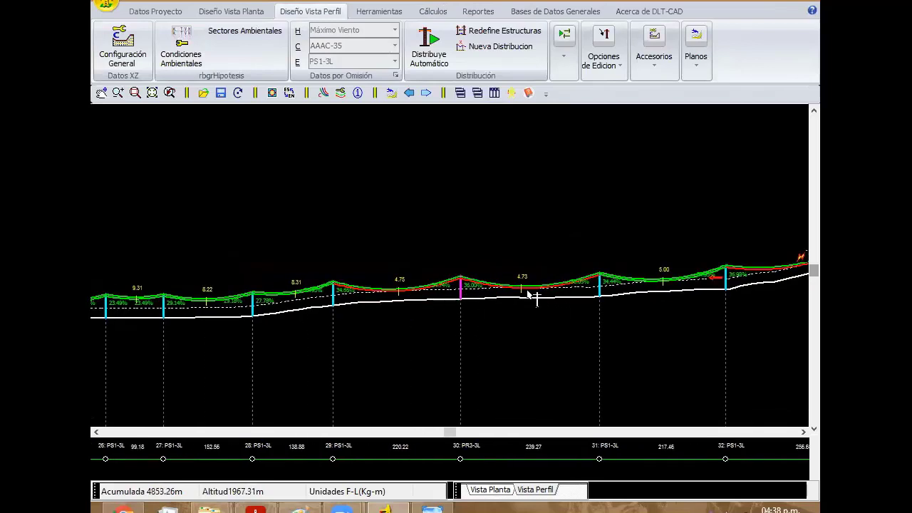
{"action": "left_click", "coordinate": [528, 292]}
Drag support 30 left, lengthening span 30–31 to 160.87 m
{"action": "right_click", "coordinate": [501, 243]}
{"action": "left_click", "coordinate": [702, 344]}
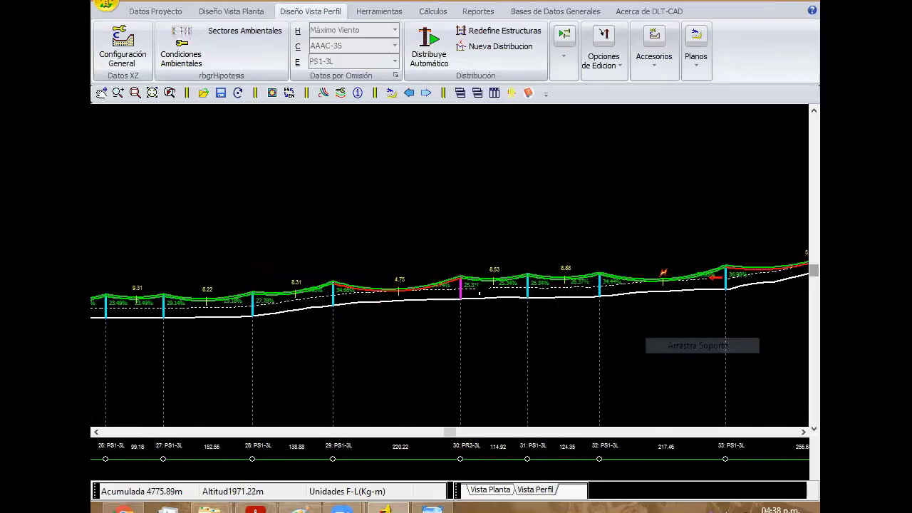
{"action": "left_click_drag", "start_coordinate": [479, 294], "coordinate": [462, 305]}
Add a new structure in span 33–34
{"action": "scroll", "coordinate": [252, 320], "scroll_direction": "right", "scroll_amount": 5}
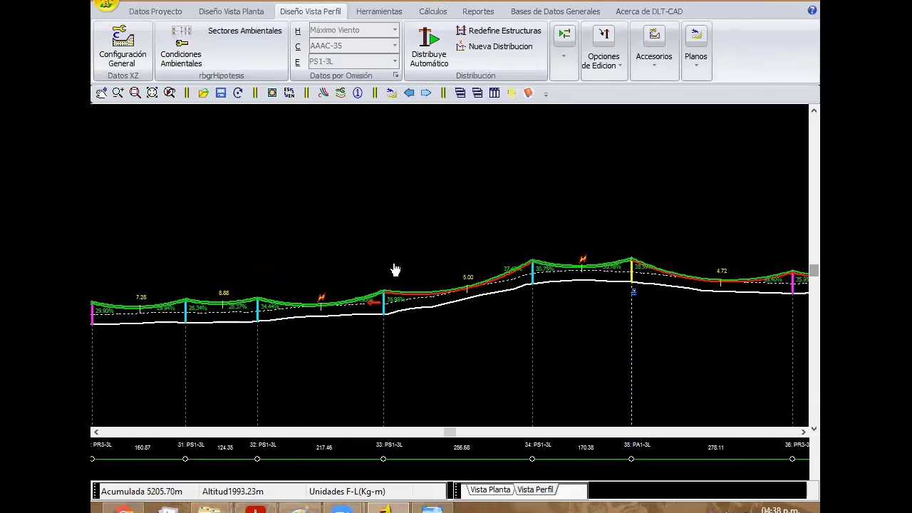
{"action": "scroll", "coordinate": [403, 311], "scroll_direction": "right", "scroll_amount": 1}
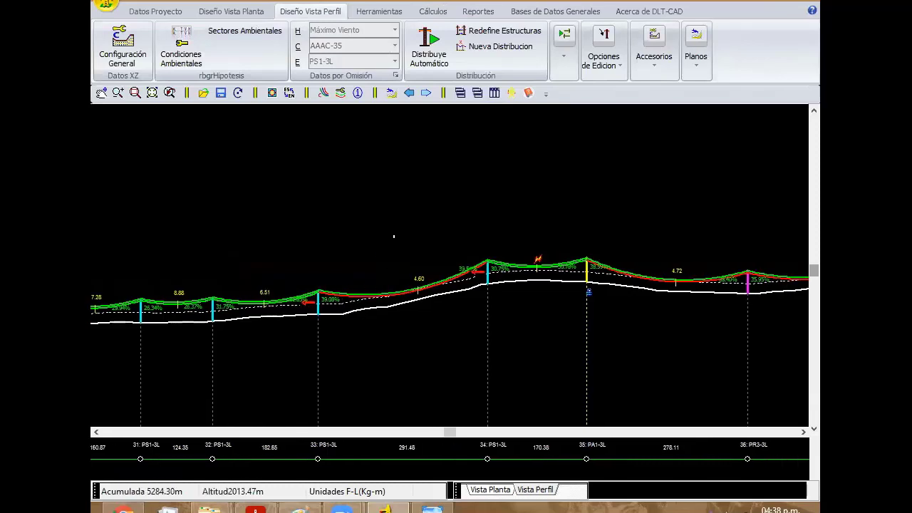
{"action": "right_click", "coordinate": [391, 310]}
{"action": "left_click", "coordinate": [449, 272]}
{"action": "left_click", "coordinate": [409, 308]}
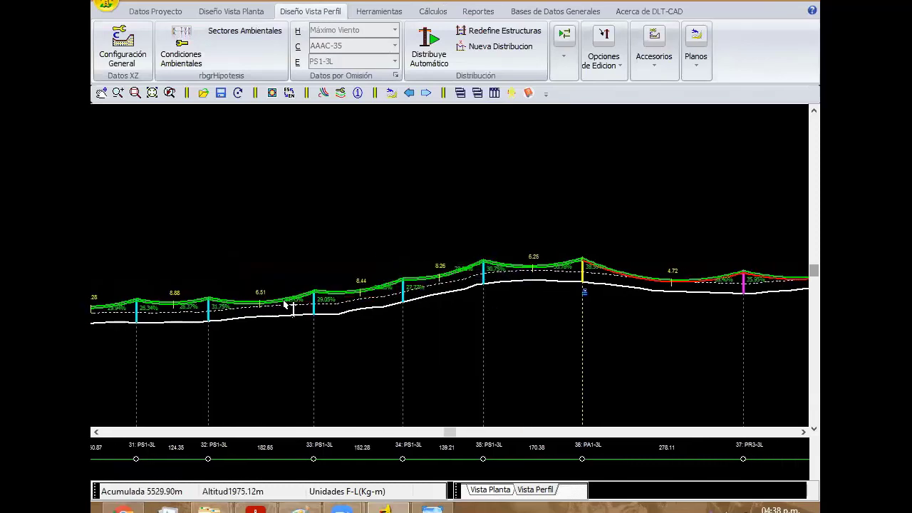
Drag supports 40 and 41 to the right along the profile
{"action": "scroll", "coordinate": [430, 292], "scroll_direction": "right", "scroll_amount": 4}
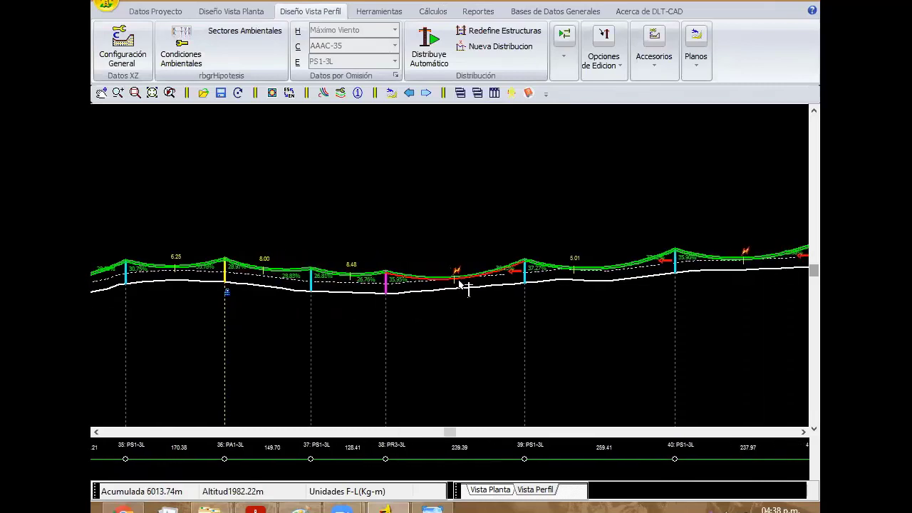
{"action": "scroll", "coordinate": [414, 341], "scroll_direction": "right", "scroll_amount": 1}
{"action": "right_click", "coordinate": [338, 228]}
{"action": "mouse_move", "coordinate": [396, 331]}
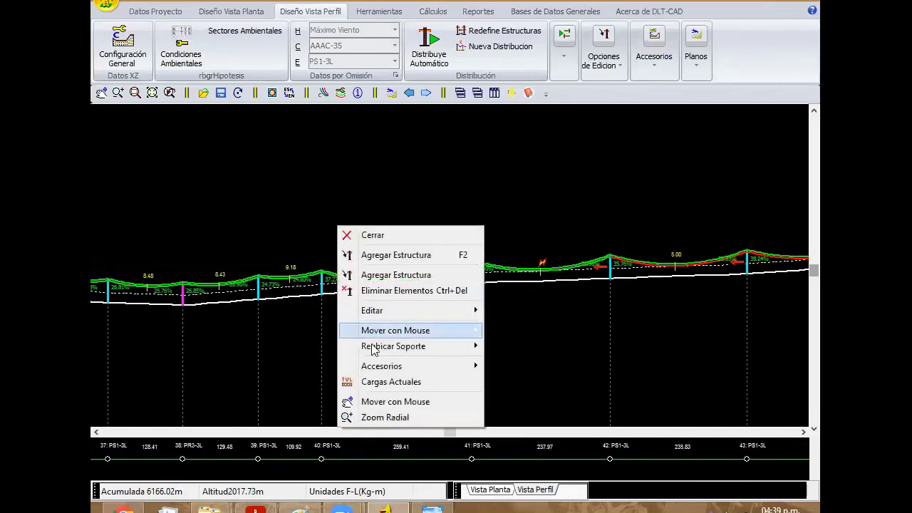
{"action": "left_click", "coordinate": [530, 330]}
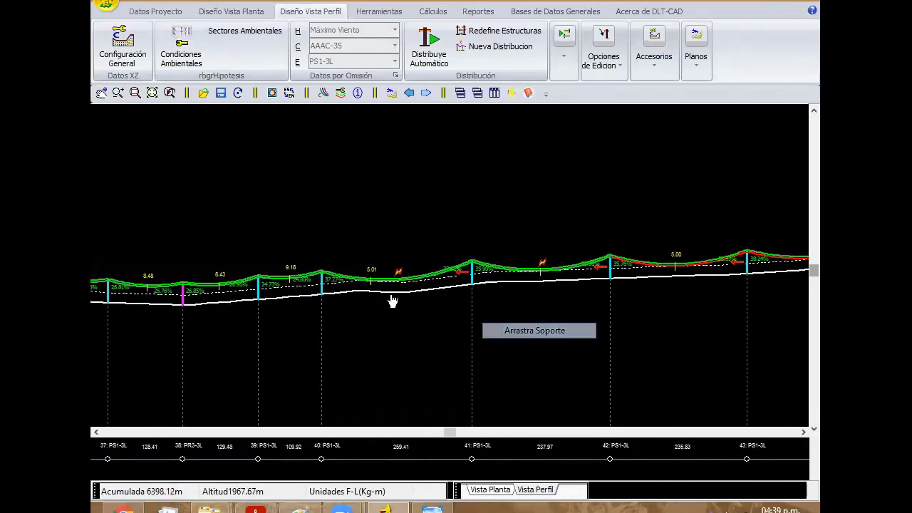
{"action": "left_click_drag", "start_coordinate": [324, 286], "coordinate": [360, 289]}
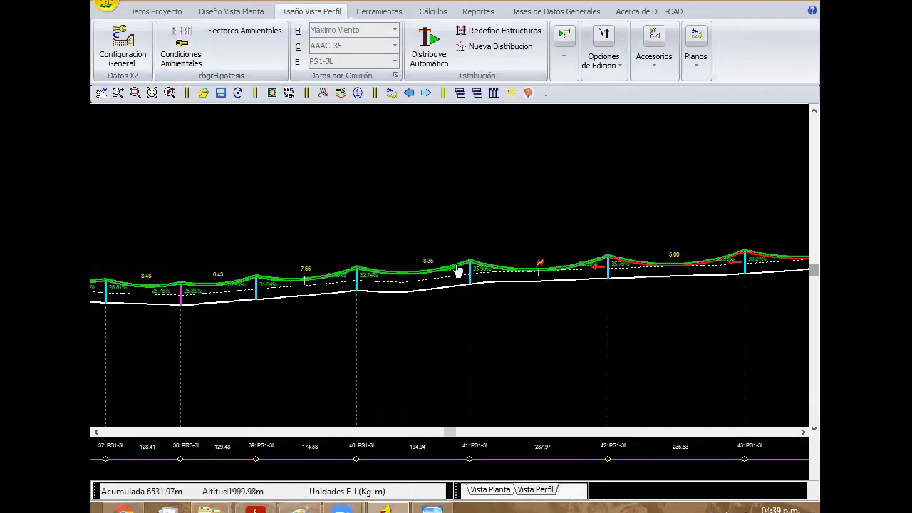
{"action": "scroll", "coordinate": [269, 293], "scroll_direction": "right", "scroll_amount": 3}
{"action": "left_click_drag", "start_coordinate": [264, 295], "coordinate": [282, 294]}
Add structures in spans 42–43, 43–44 and 46–47
{"action": "scroll", "coordinate": [282, 295], "scroll_direction": "right", "scroll_amount": 3}
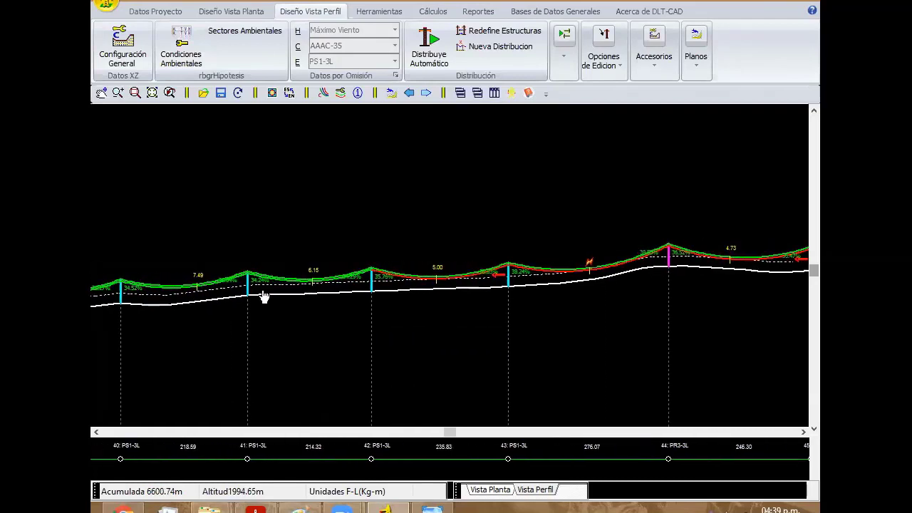
{"action": "right_click", "coordinate": [292, 178]}
{"action": "left_click", "coordinate": [335, 225]}
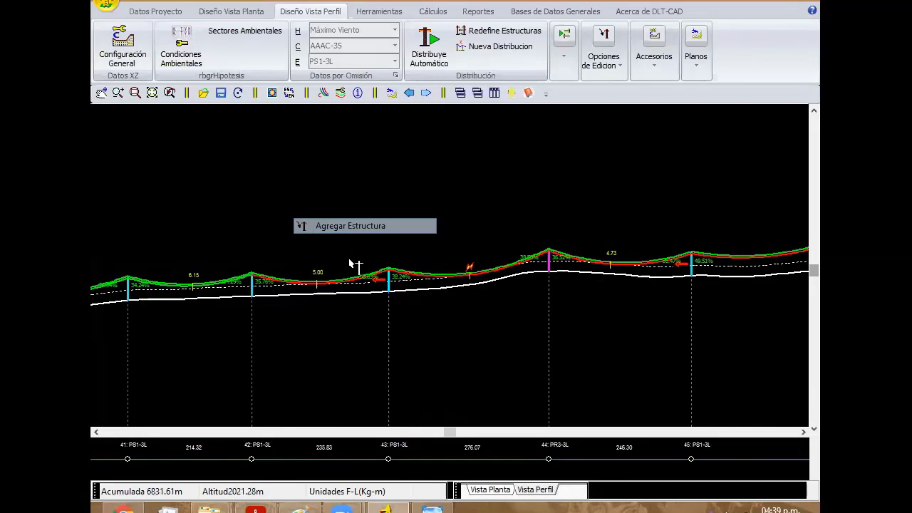
{"action": "left_click", "coordinate": [322, 290]}
{"action": "left_click", "coordinate": [476, 283]}
{"action": "scroll", "coordinate": [427, 312], "scroll_direction": "right", "scroll_amount": 3}
{"action": "left_click", "coordinate": [402, 267]}
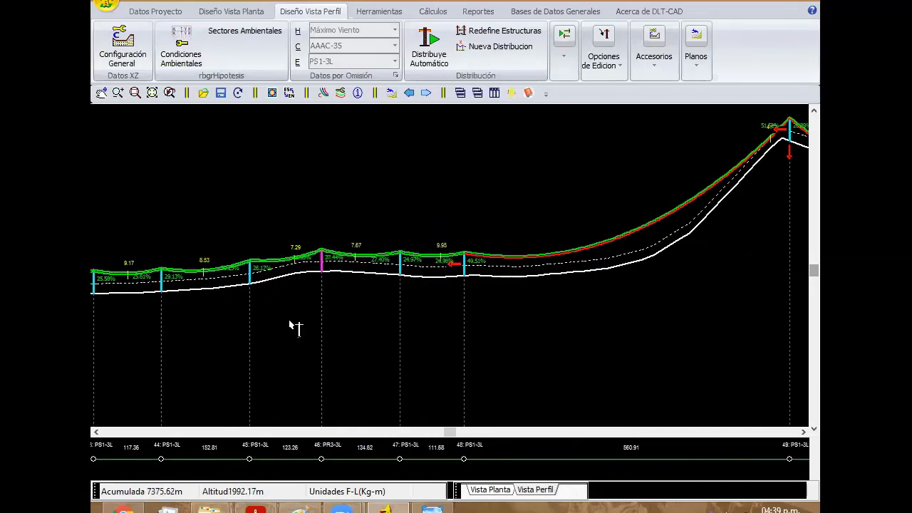
Drag support 49 to the left to rebalance its adjacent spans
{"action": "scroll", "coordinate": [223, 263], "scroll_direction": "right", "scroll_amount": 9}
{"action": "scroll", "coordinate": [208, 283], "scroll_direction": "left", "scroll_amount": 1}
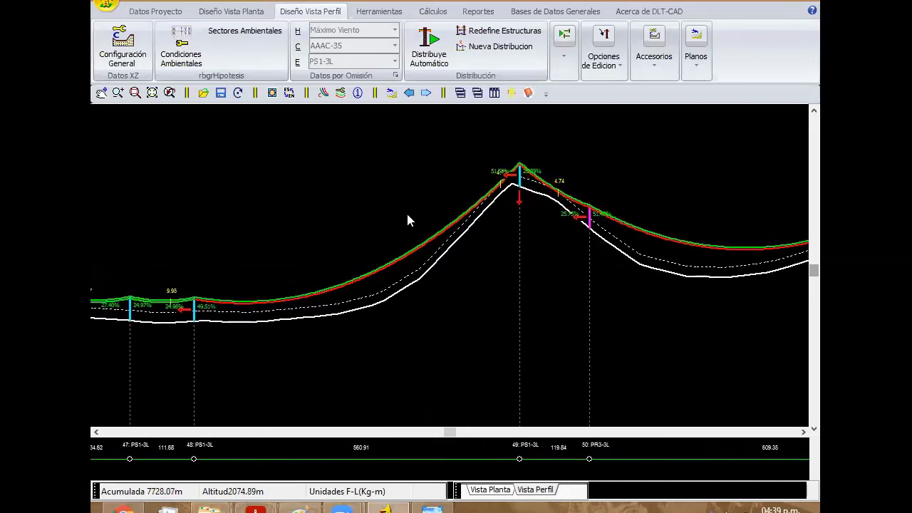
{"action": "right_click", "coordinate": [389, 177]}
{"action": "left_click", "coordinate": [585, 278]}
{"action": "left_click_drag", "start_coordinate": [520, 183], "coordinate": [358, 266]}
{"action": "scroll", "coordinate": [358, 266], "scroll_direction": "left", "scroll_amount": 3}
{"action": "right_click", "coordinate": [301, 222]}
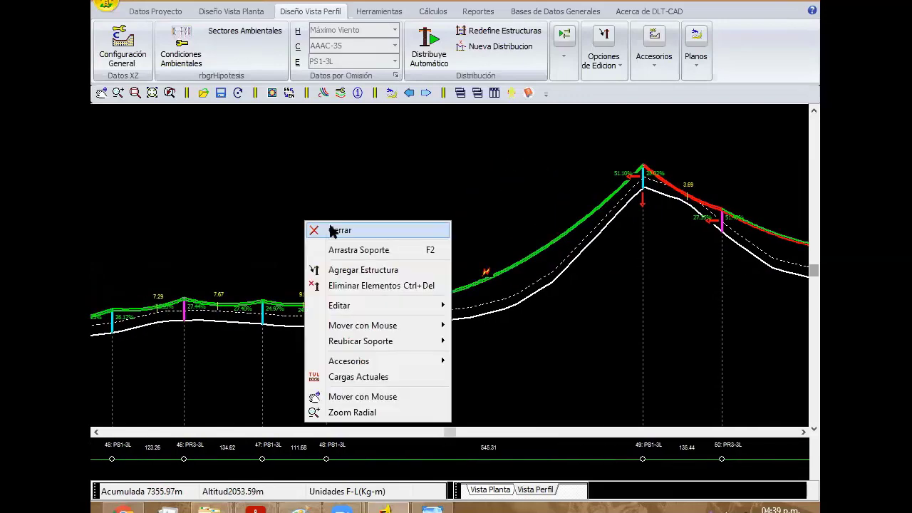
Set structure 48's main geometry to PSH-3 and apply it
{"action": "left_click", "coordinate": [326, 319]}
{"action": "double_click", "coordinate": [326, 314]}
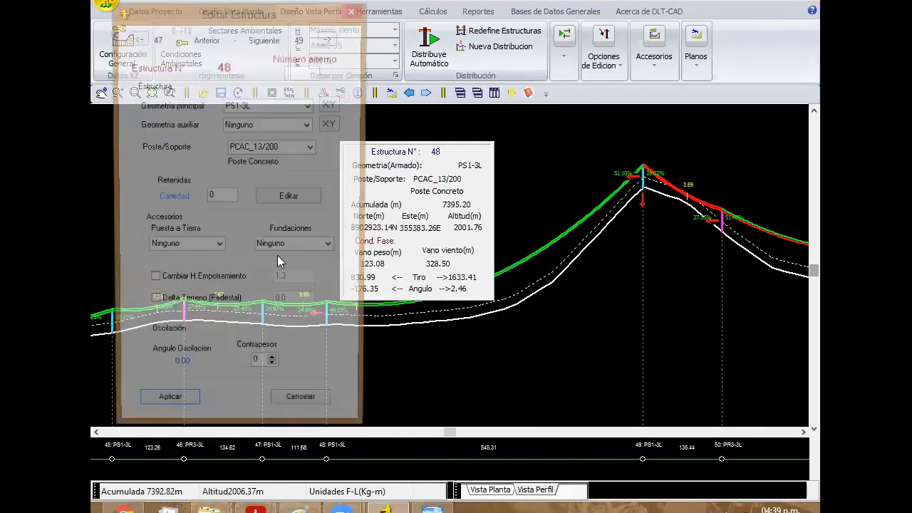
{"action": "left_click", "coordinate": [308, 105]}
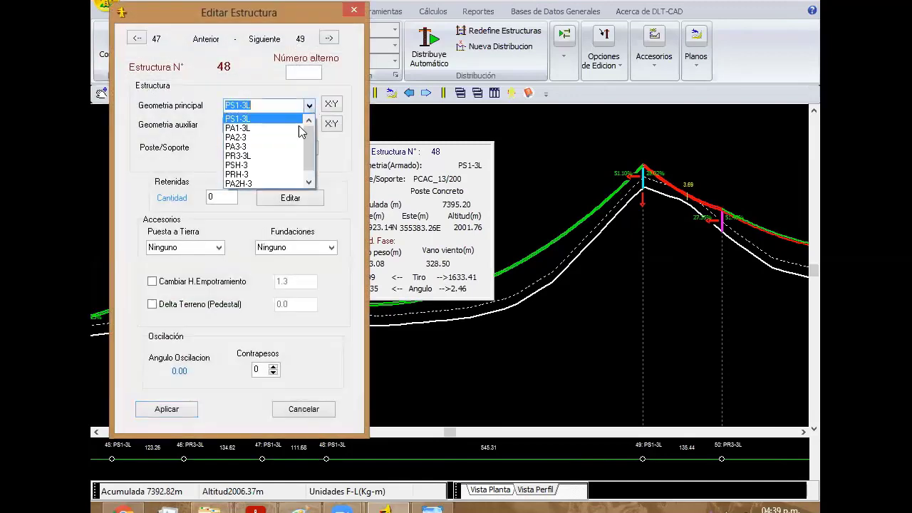
{"action": "left_click", "coordinate": [274, 165]}
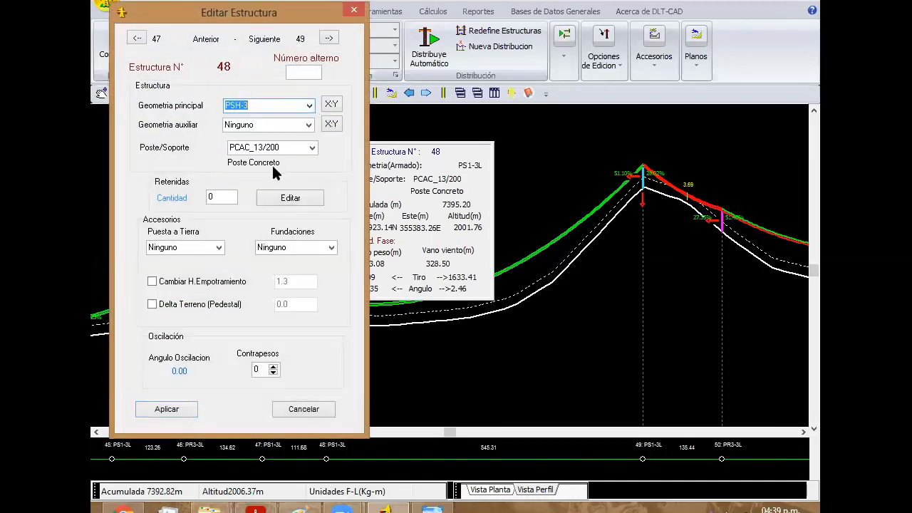
{"action": "left_click", "coordinate": [167, 409]}
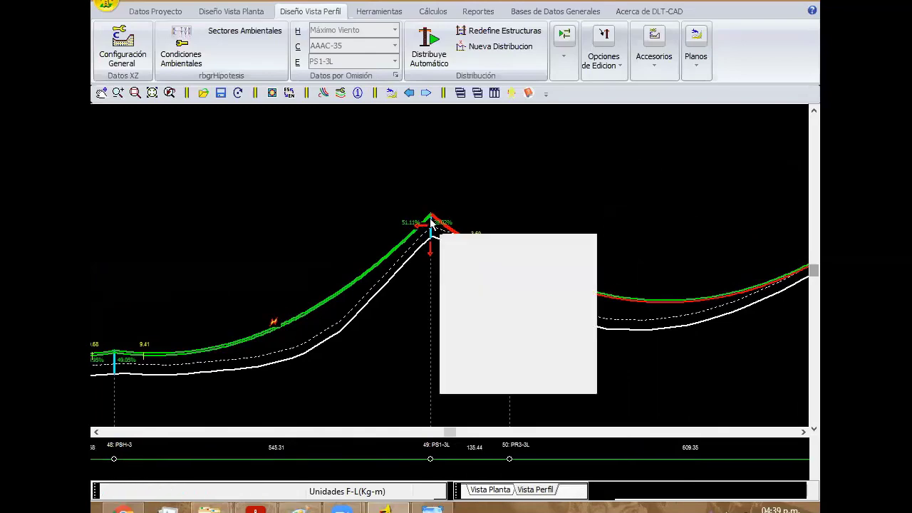
Set structure 49's main geometry to PRH-3 and apply it
{"action": "double_click", "coordinate": [431, 235]}
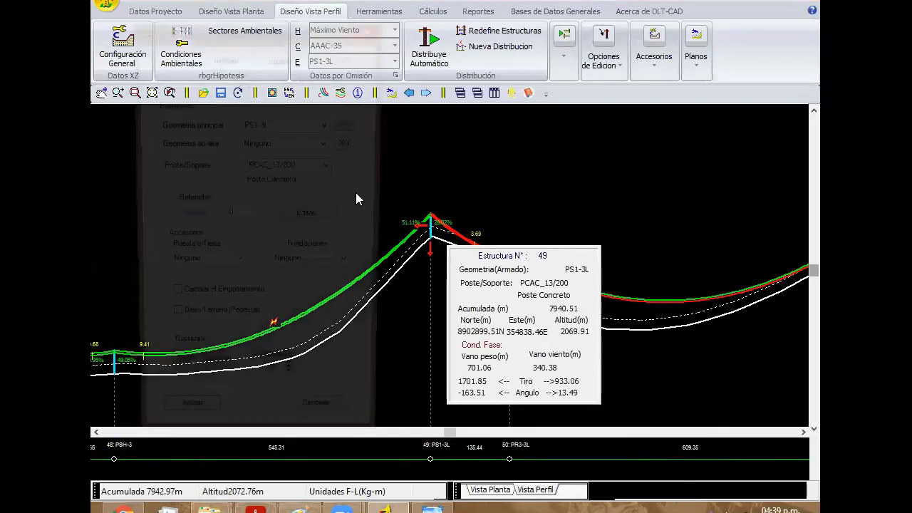
{"action": "left_click", "coordinate": [285, 124]}
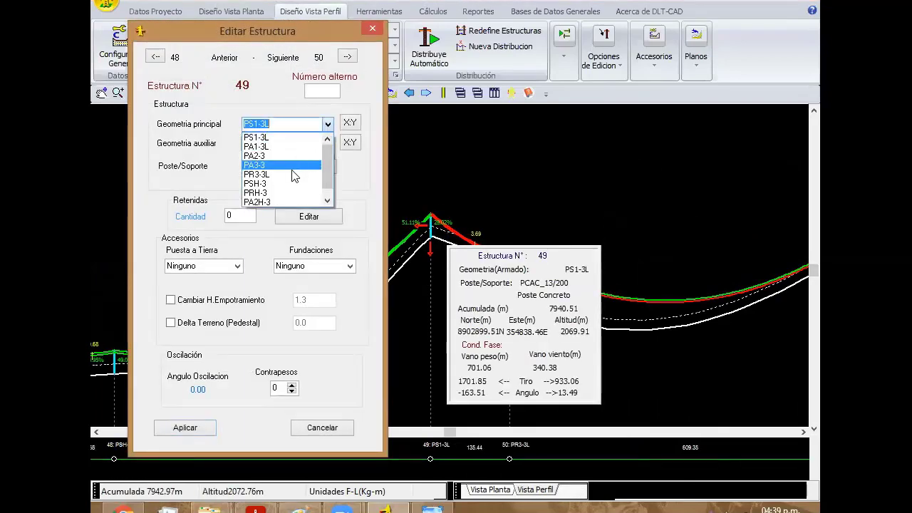
{"action": "left_click", "coordinate": [275, 193]}
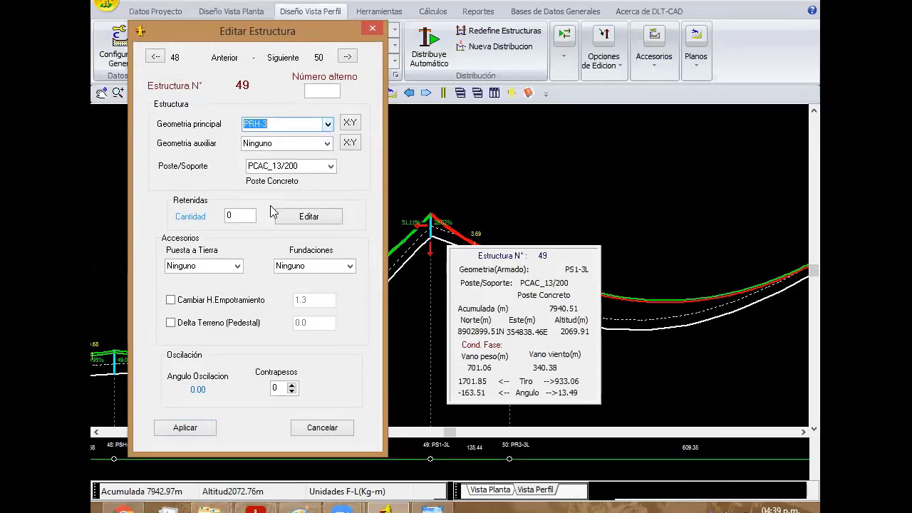
{"action": "left_click", "coordinate": [184, 428]}
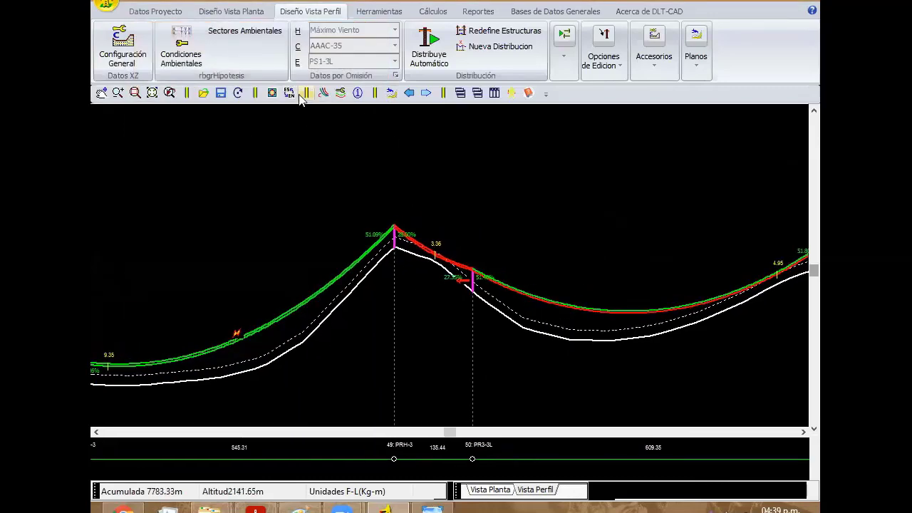
Drag support 50 slightly left along the terrain, closer to support 49
{"action": "middle_click_drag", "start_coordinate": [467, 210], "coordinate": [335, 210]}
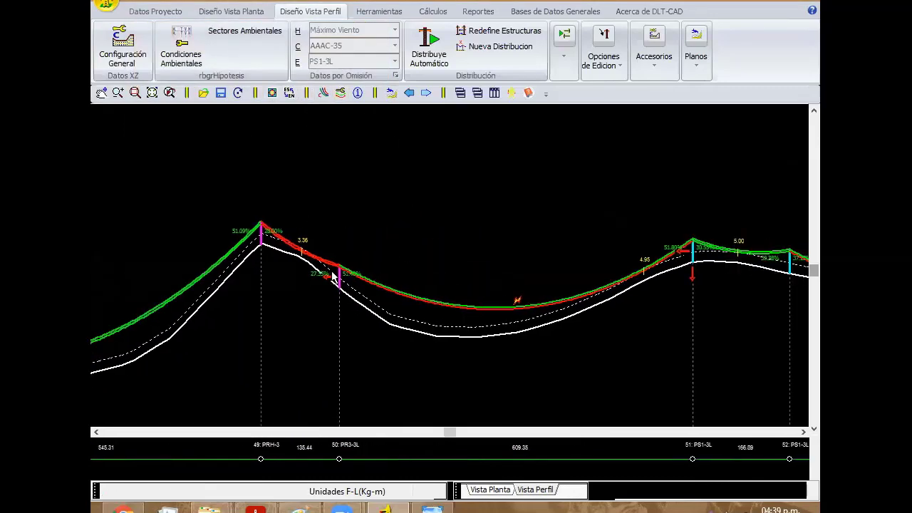
{"action": "right_click", "coordinate": [335, 210]}
{"action": "left_click", "coordinate": [533, 315]}
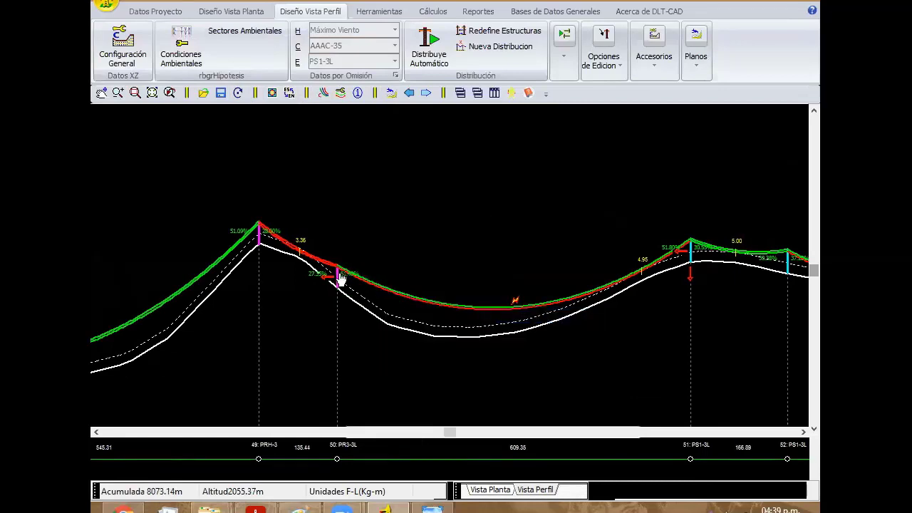
{"action": "left_click_drag", "start_coordinate": [337, 277], "coordinate": [320, 272]}
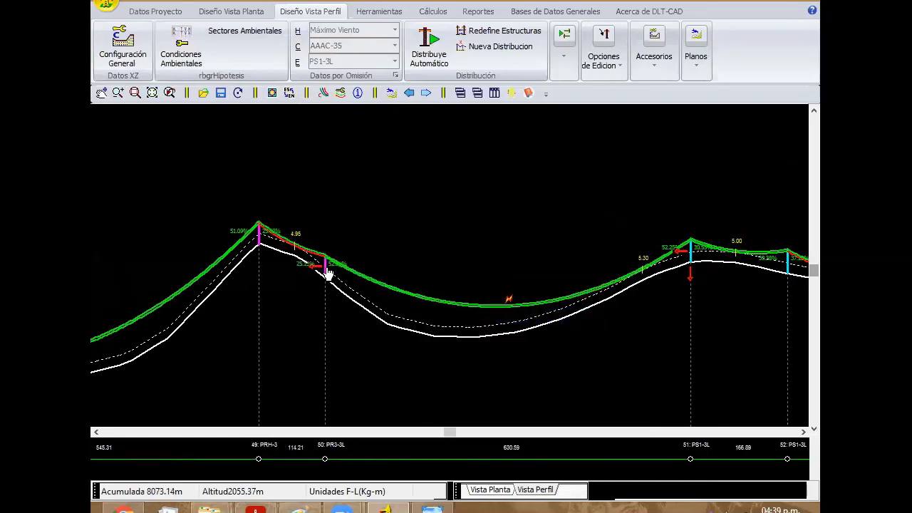
{"action": "right_click", "coordinate": [347, 206]}
{"action": "right_click", "coordinate": [331, 212]}
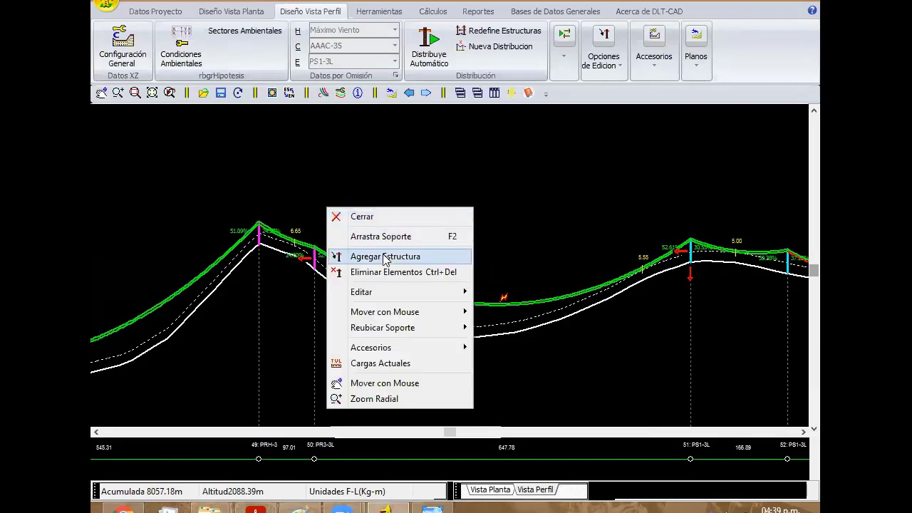
{"action": "left_click", "coordinate": [317, 173]}
{"action": "mouse_move", "coordinate": [314, 264]}
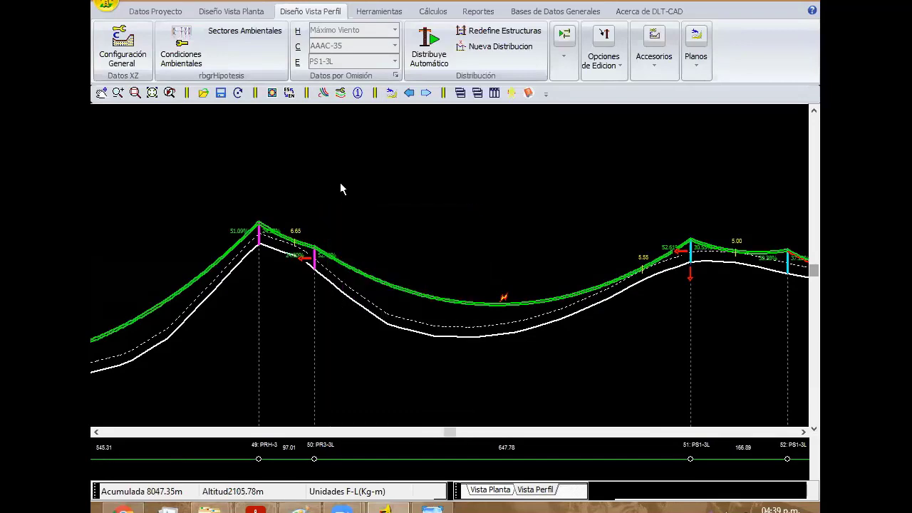
Change structures 50 and 51 to PSH-3 main geometry
{"action": "double_click", "coordinate": [317, 265]}
{"action": "left_click", "coordinate": [346, 142]}
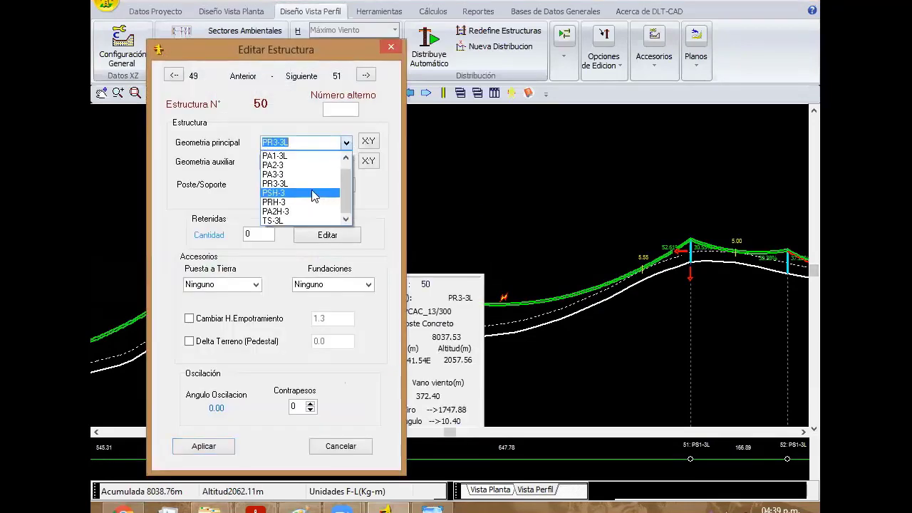
{"action": "left_click", "coordinate": [297, 193]}
{"action": "left_click", "coordinate": [203, 446]}
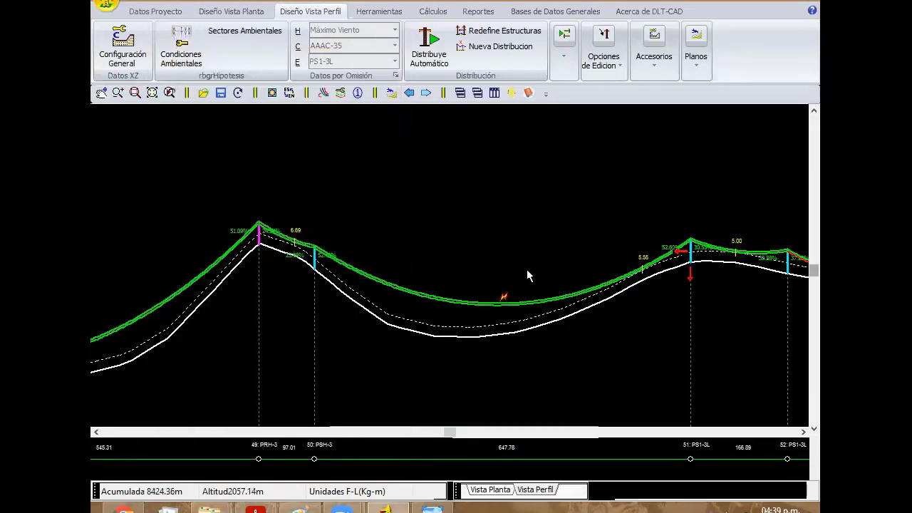
{"action": "double_click", "coordinate": [515, 255]}
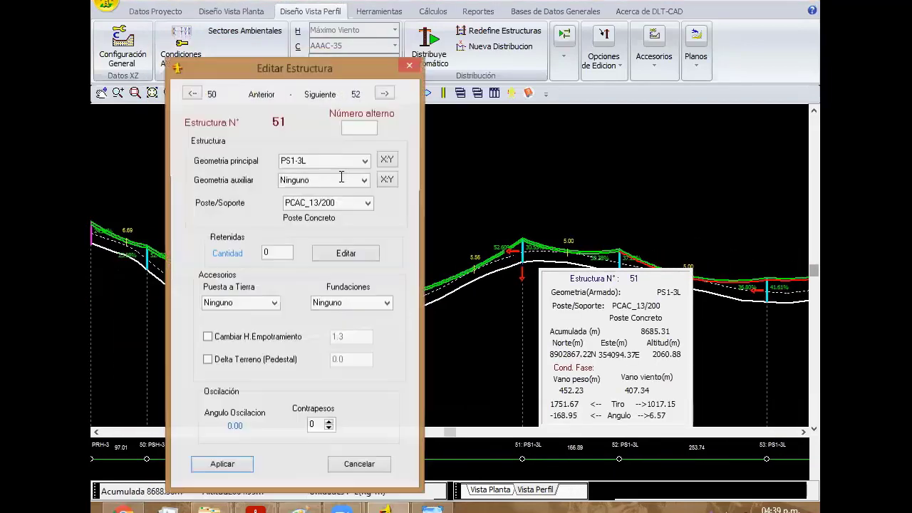
{"action": "left_click", "coordinate": [364, 161]}
{"action": "left_click", "coordinate": [334, 223]}
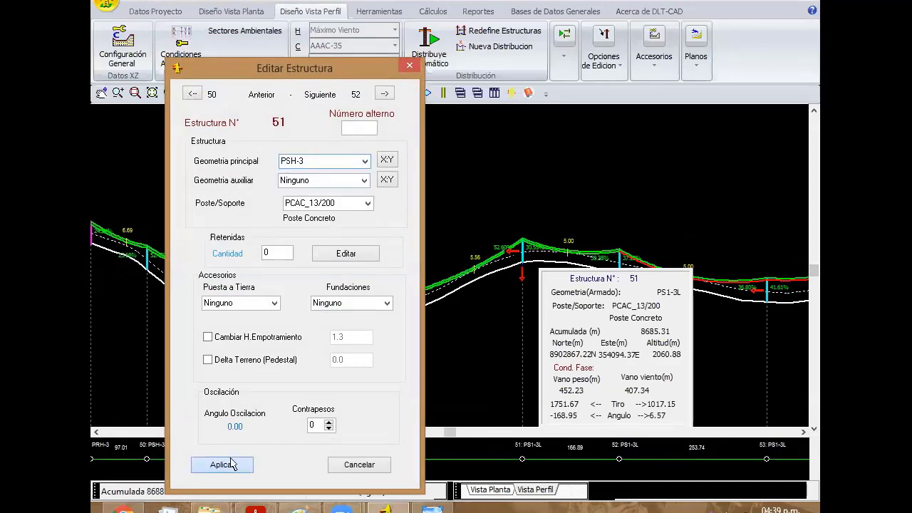
{"action": "left_click", "coordinate": [223, 464]}
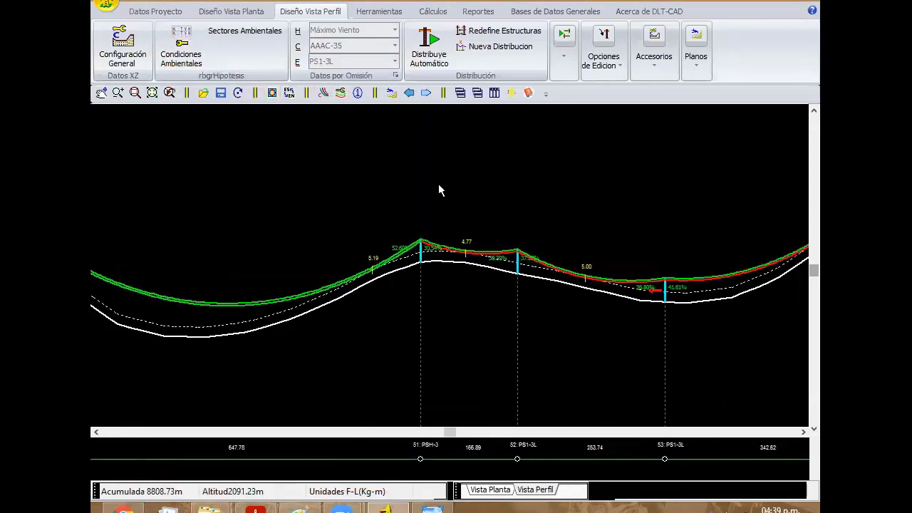
Shift support 52 slightly left with the Arrastra Soporte option
{"action": "right_click", "coordinate": [435, 159]}
{"action": "left_click", "coordinate": [619, 262]}
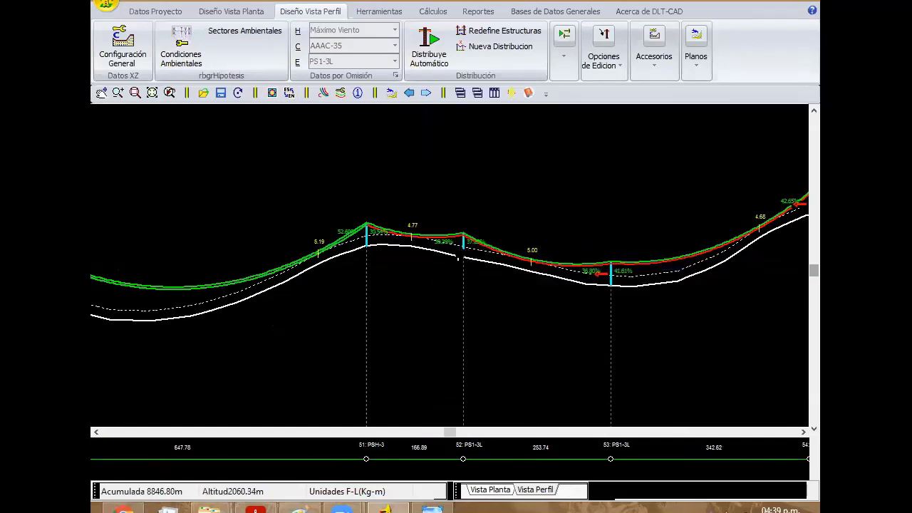
{"action": "left_click_drag", "start_coordinate": [459, 258], "coordinate": [501, 250]}
Add a new PS1-3L support in the span with Agregar Estructura
{"action": "right_click", "coordinate": [530, 231]}
{"action": "left_click", "coordinate": [570, 280]}
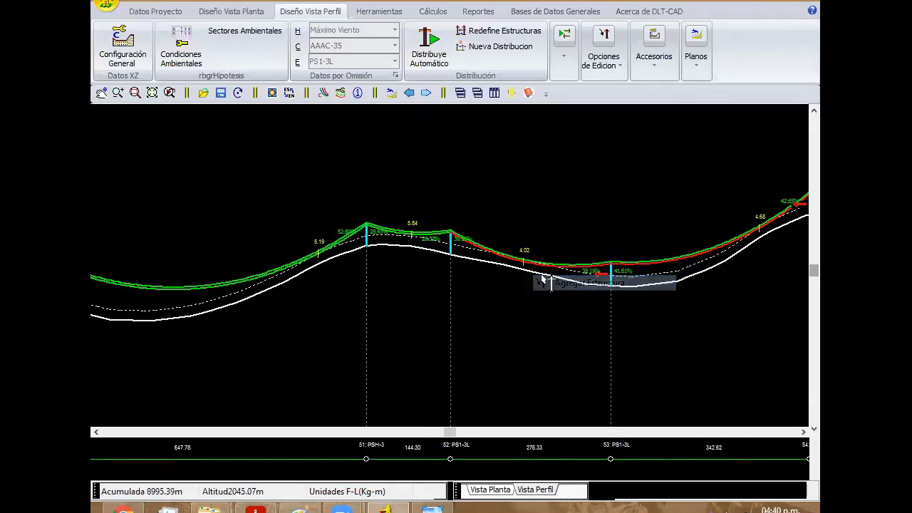
{"action": "left_click", "coordinate": [498, 253]}
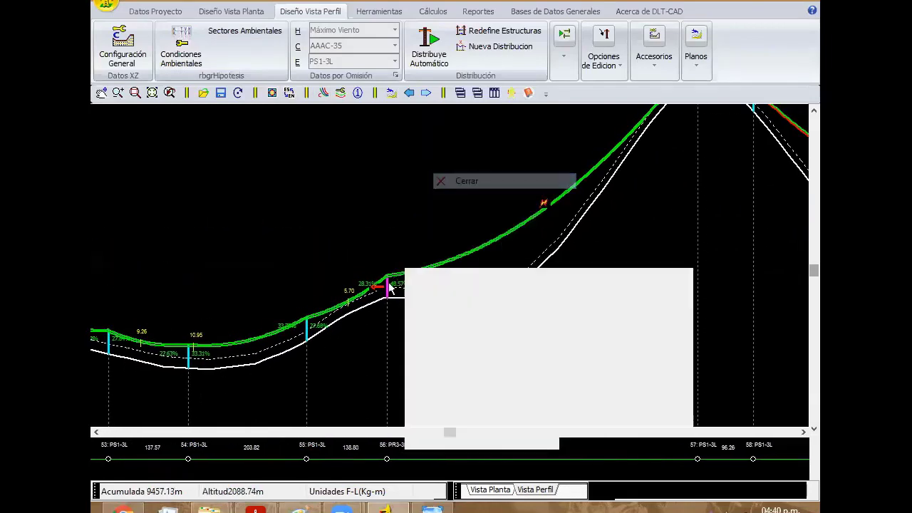
Set structure 56's main geometry to PRH-3 and apply it
{"action": "double_click", "coordinate": [387, 298]}
{"action": "left_click", "coordinate": [383, 180]}
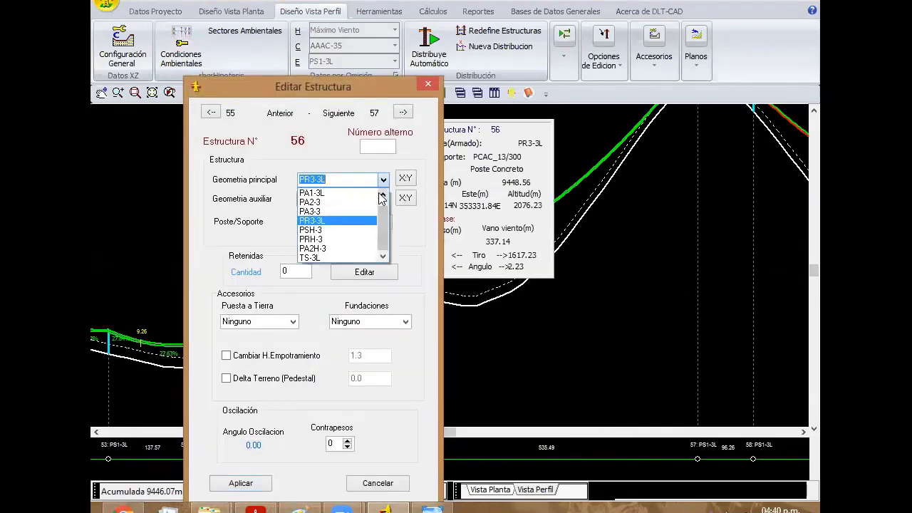
{"action": "left_click", "coordinate": [344, 239]}
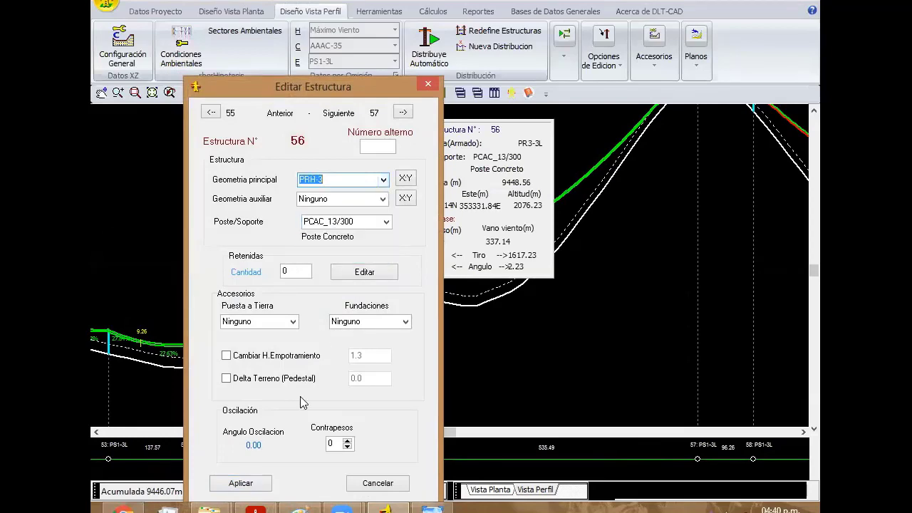
{"action": "left_click", "coordinate": [240, 483]}
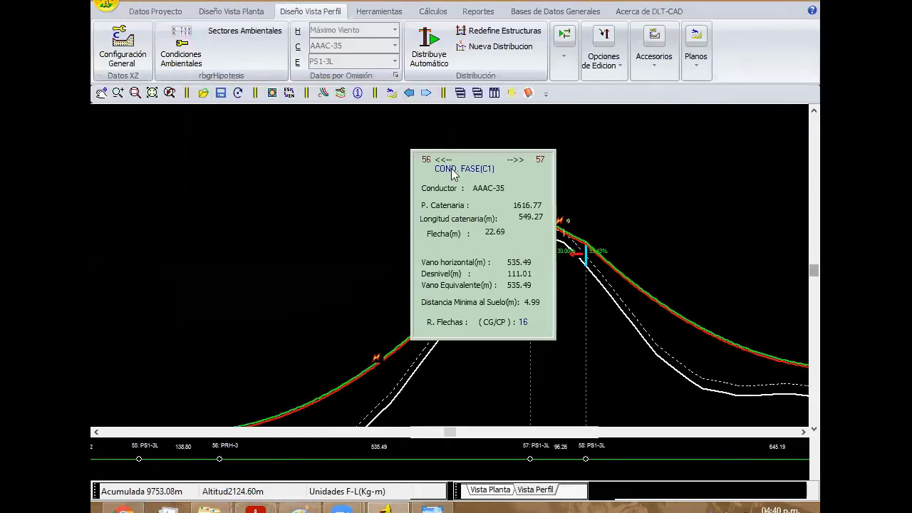
Move support 57 slightly to the left
{"action": "right_click", "coordinate": [489, 175]}
{"action": "left_click", "coordinate": [676, 287]}
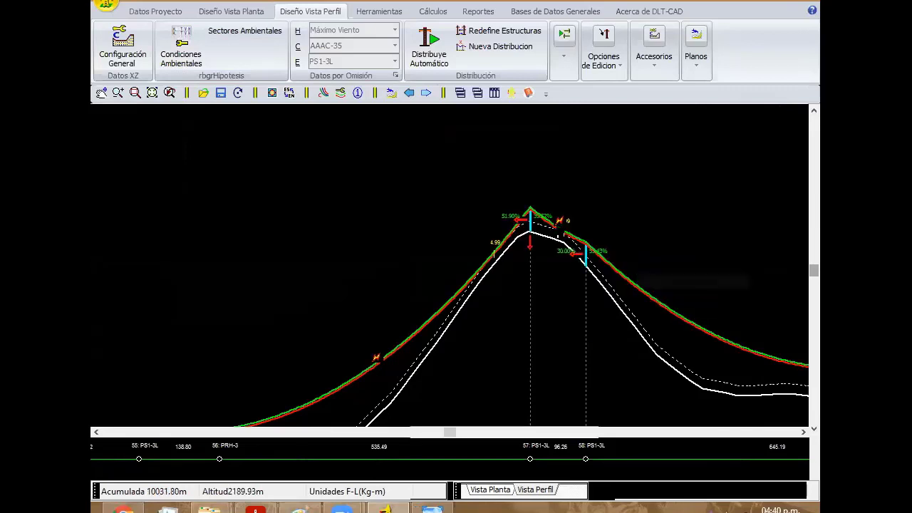
{"action": "left_click_drag", "start_coordinate": [532, 230], "coordinate": [525, 228]}
{"action": "right_click", "coordinate": [530, 171]}
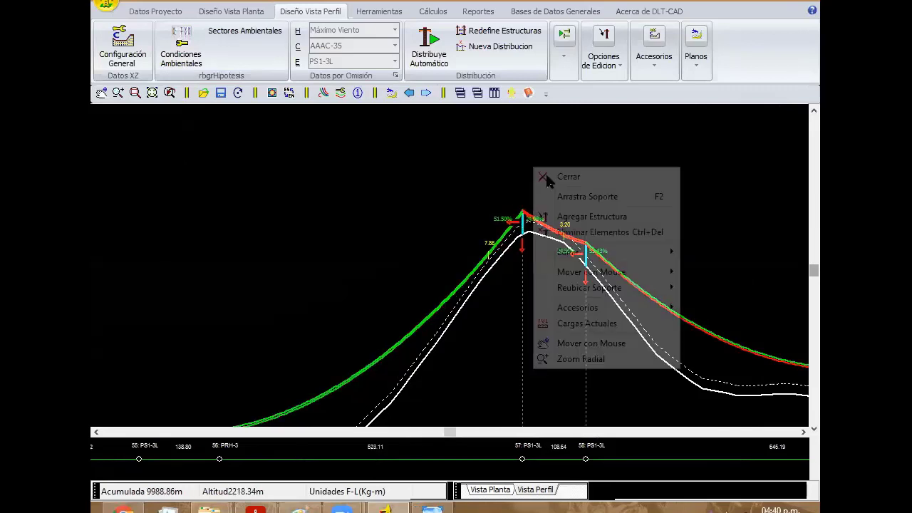
{"action": "left_click", "coordinate": [549, 176]}
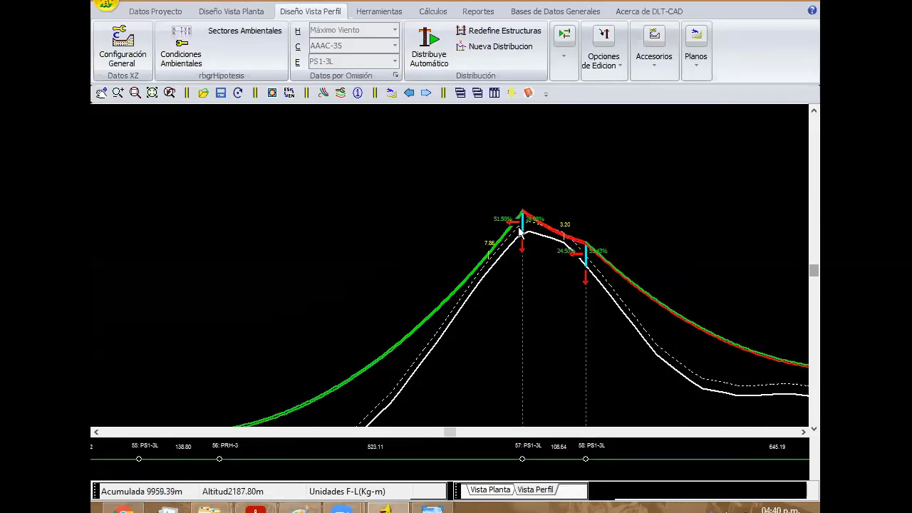
Set structure 57's main geometry to PRH-3 and apply it
{"action": "double_click", "coordinate": [522, 232]}
{"action": "left_click", "coordinate": [401, 200]}
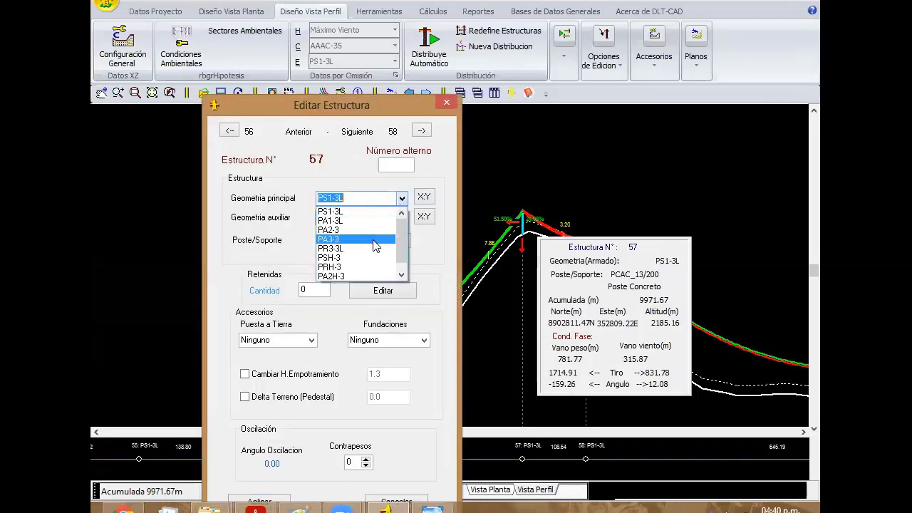
{"action": "left_click", "coordinate": [336, 267]}
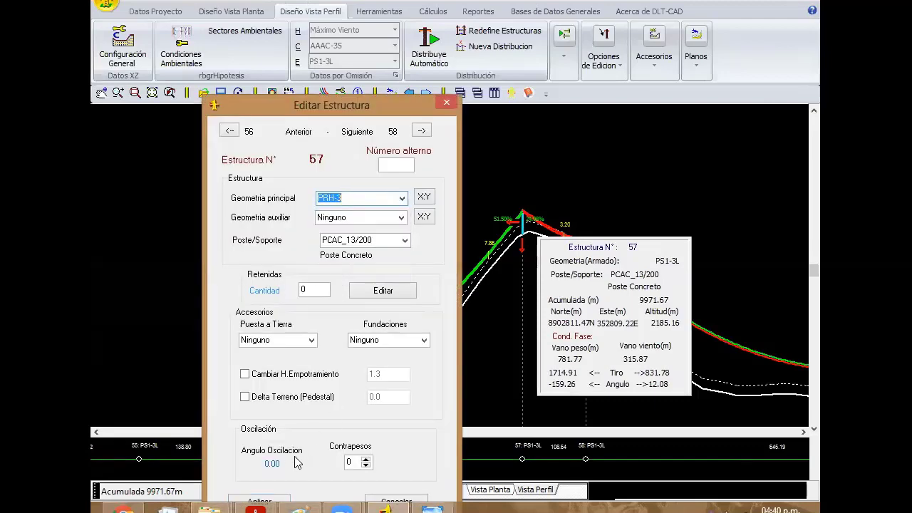
{"action": "left_click", "coordinate": [259, 501]}
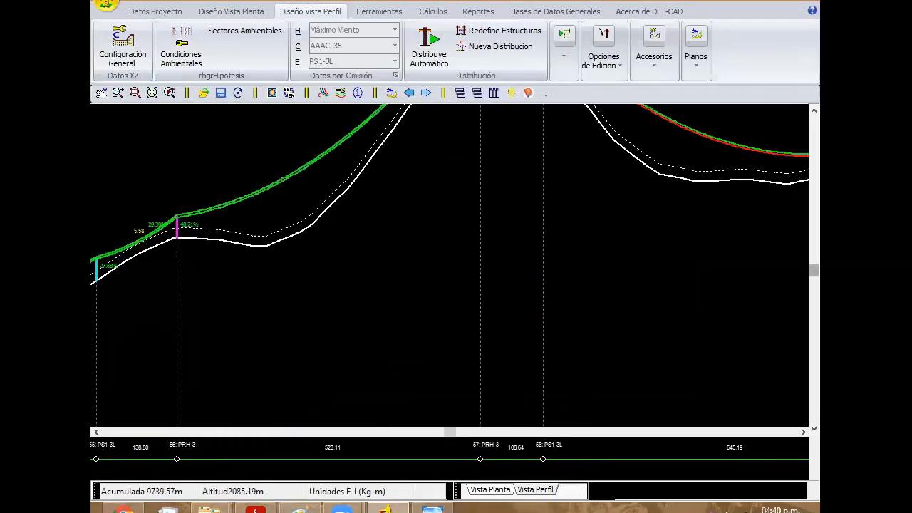
Drag support 58 closer to structure 57
{"action": "right_click", "coordinate": [392, 186]}
{"action": "mouse_move", "coordinate": [450, 290]}
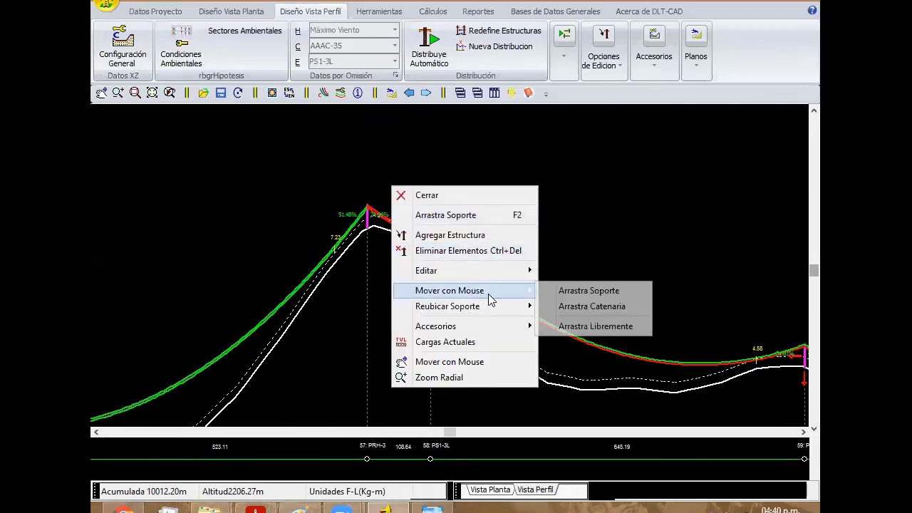
{"action": "left_click", "coordinate": [581, 292]}
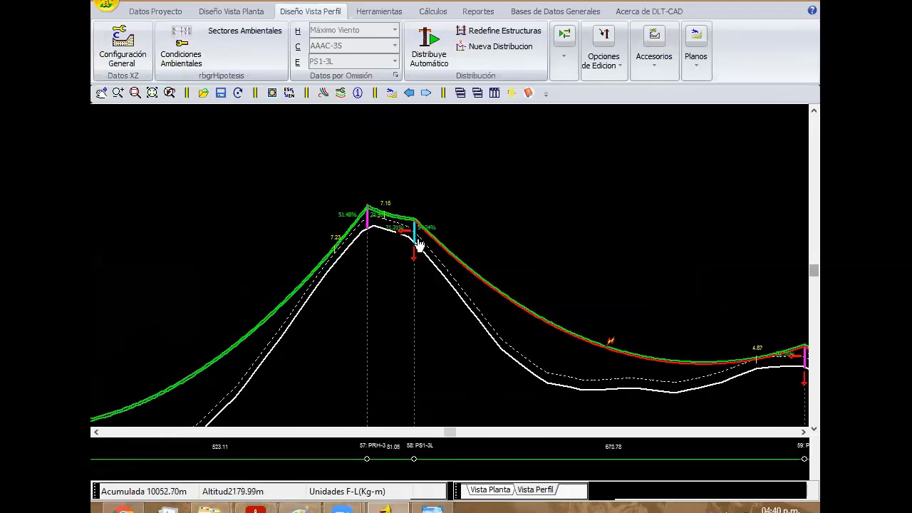
{"action": "left_click", "coordinate": [408, 237]}
{"action": "scroll", "coordinate": [436, 225], "scroll_direction": "down", "scroll_amount": 3}
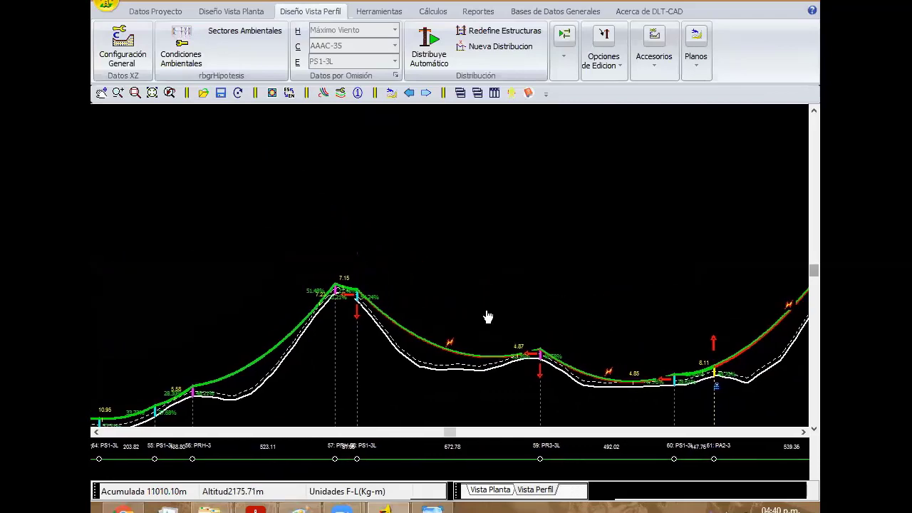
{"action": "mouse_move", "coordinate": [489, 316]}
{"action": "left_mouse_down"}
{"action": "mouse_move", "coordinate": [261, 293]}
{"action": "mouse_move", "coordinate": [503, 278]}
{"action": "left_mouse_up"}
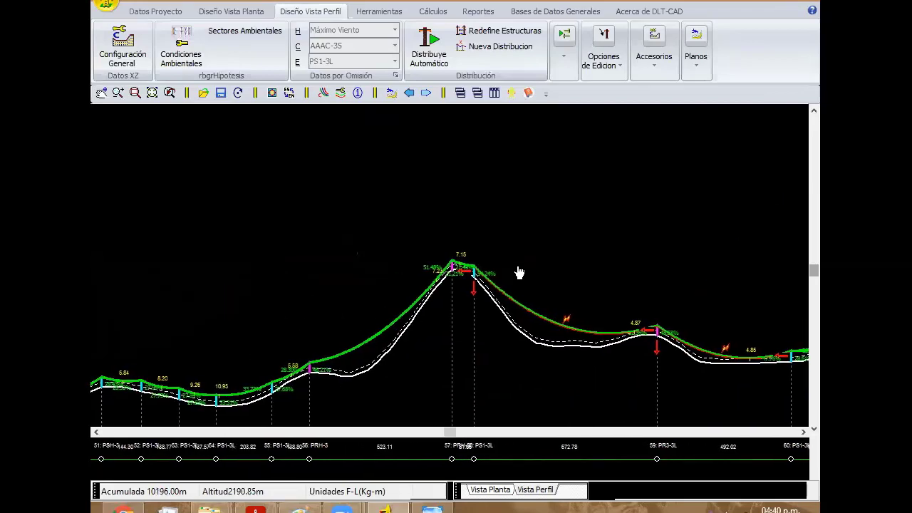
{"action": "scroll", "coordinate": [295, 142], "scroll_direction": "up", "scroll_amount": 2}
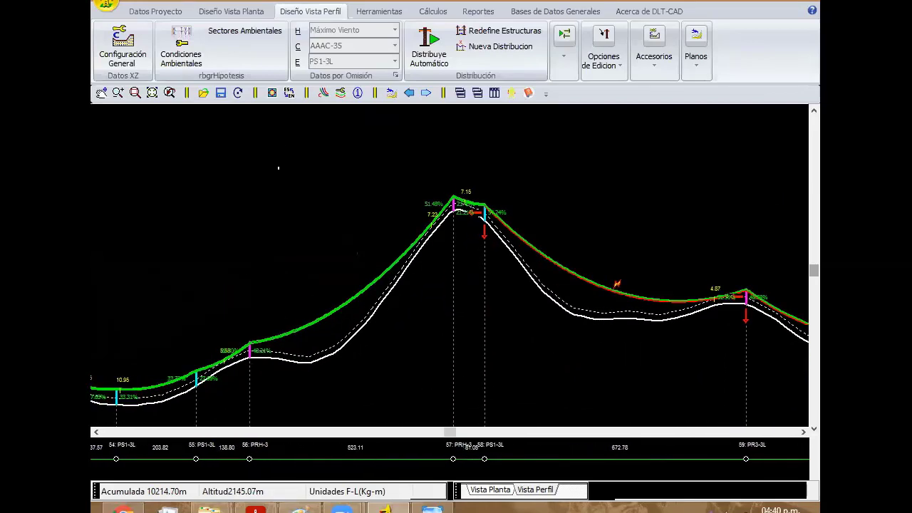
Apply PRH-3 as structure 59's main geometry
{"action": "double_click", "coordinate": [484, 214]}
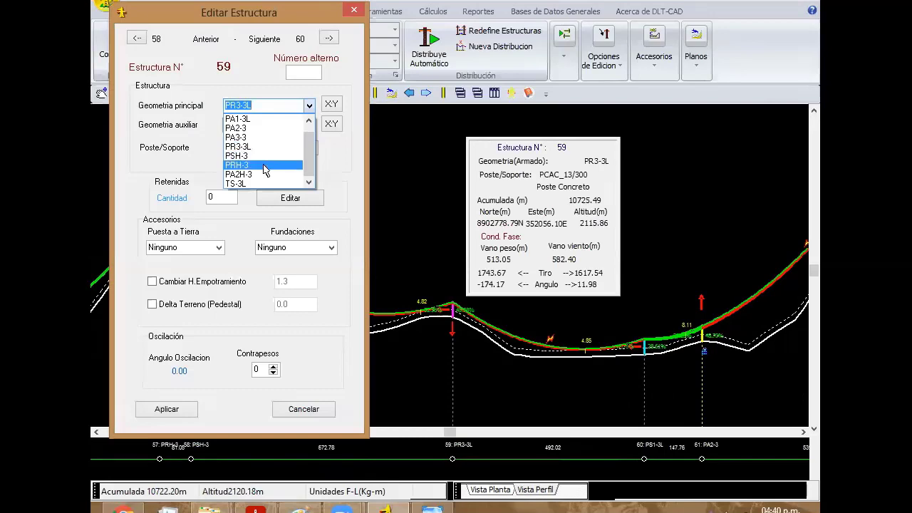
{"action": "left_click", "coordinate": [264, 165]}
{"action": "left_click", "coordinate": [183, 408]}
{"action": "left_click", "coordinate": [183, 407]}
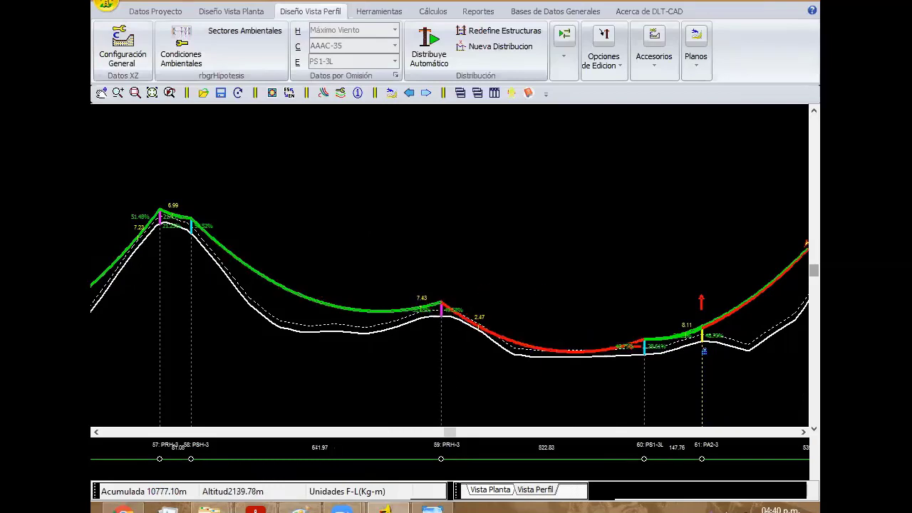
Add two PS1-3L supports in the valley after structure 59
{"action": "scroll", "coordinate": [477, 254], "scroll_direction": "up", "scroll_amount": 3}
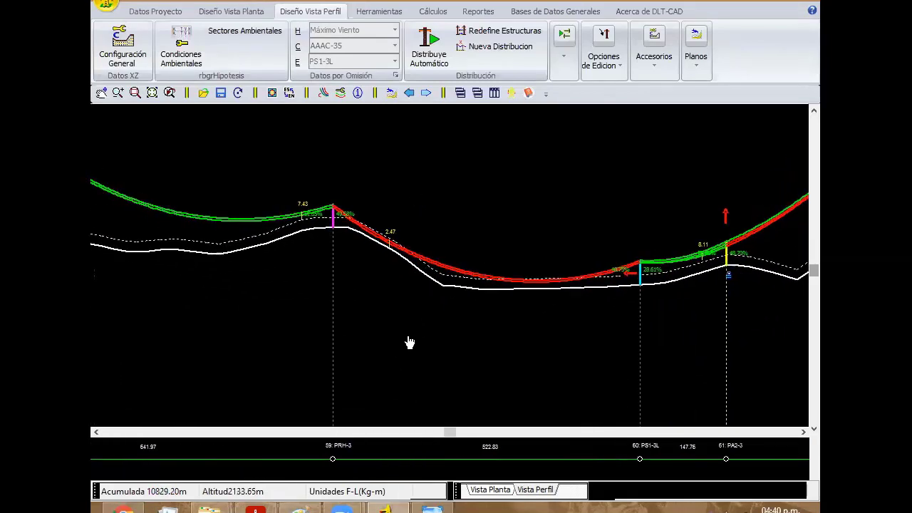
{"action": "right_click", "coordinate": [416, 300]}
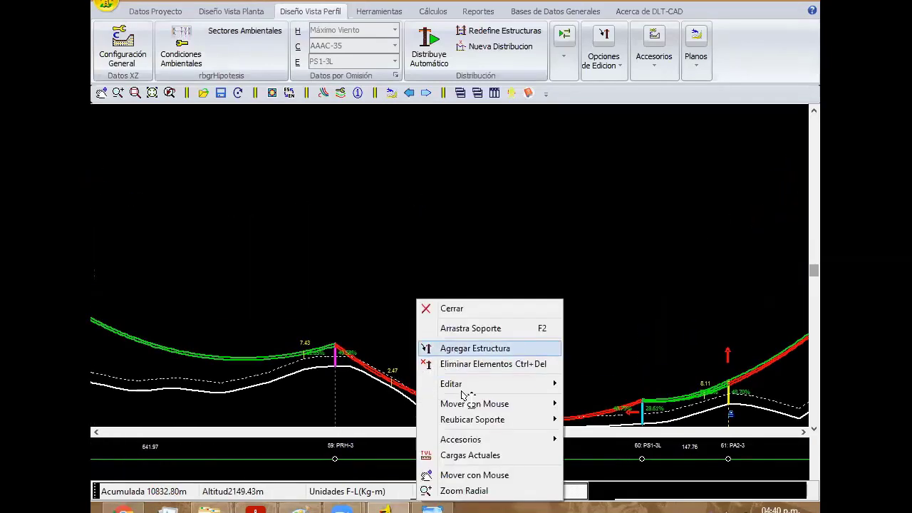
{"action": "left_click", "coordinate": [445, 348]}
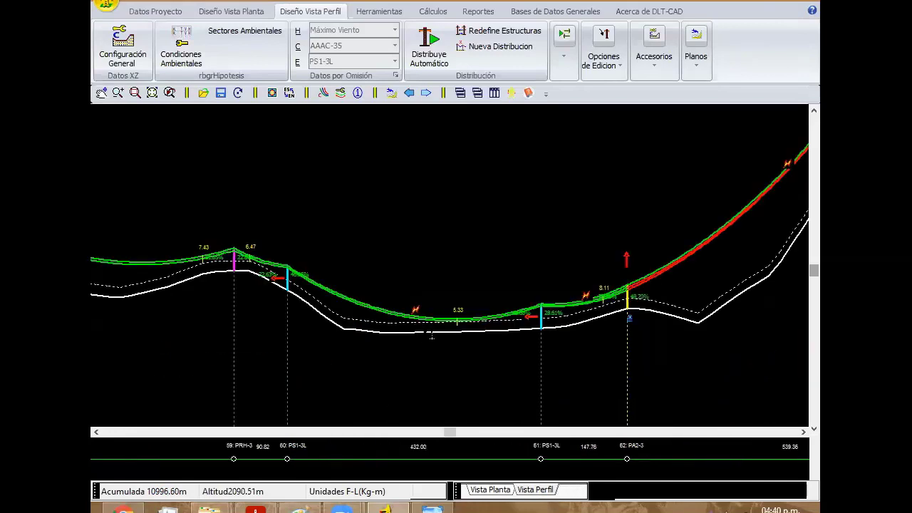
{"action": "left_click", "coordinate": [431, 335]}
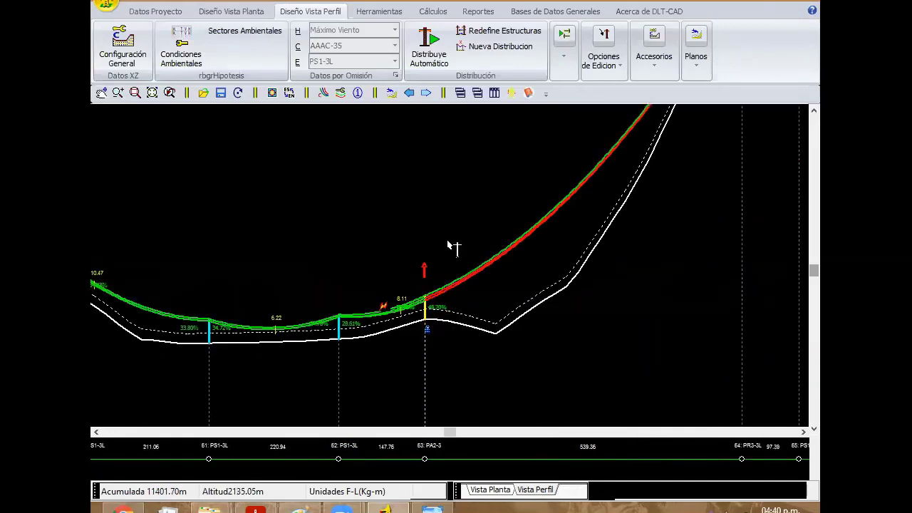
Open and dismiss the span options menus without making changes
{"action": "right_click", "coordinate": [346, 222]}
{"action": "left_click", "coordinate": [375, 234]}
{"action": "right_click", "coordinate": [320, 286]}
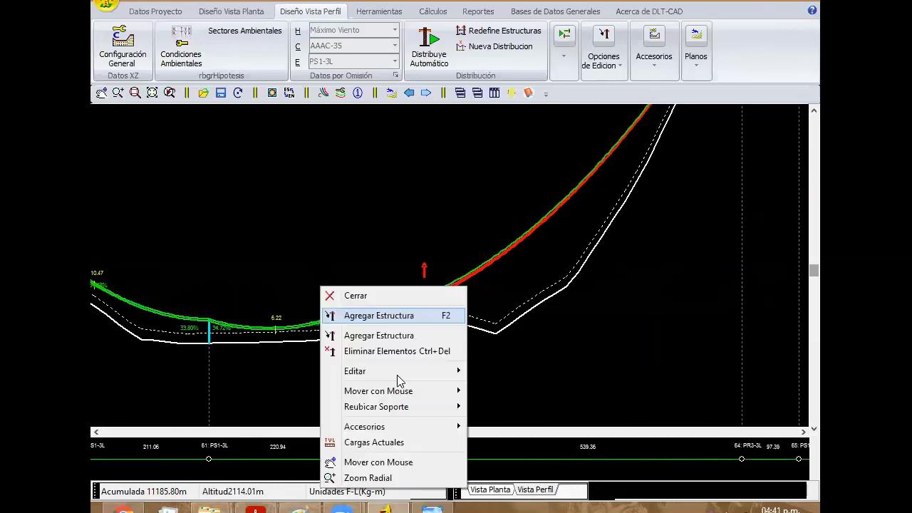
{"action": "key", "text": "Down"}
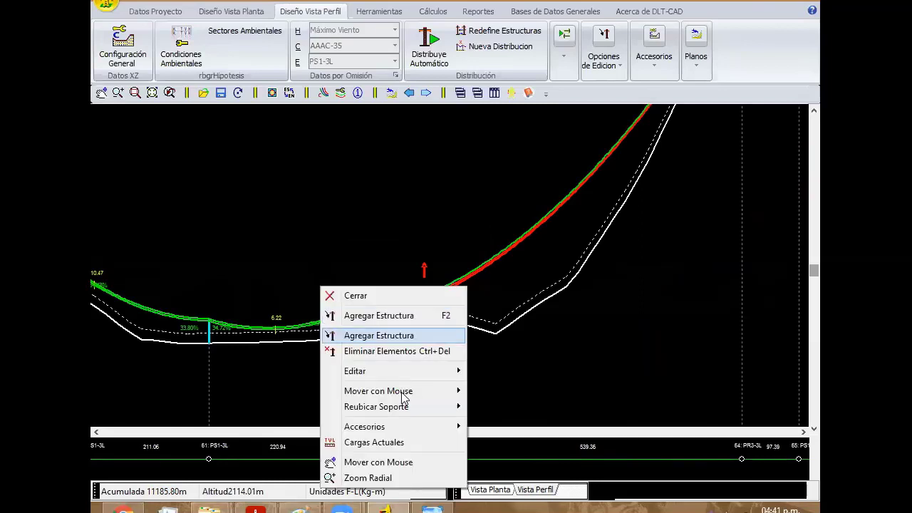
{"action": "key", "text": "Return"}
{"action": "right_click", "coordinate": [354, 235]}
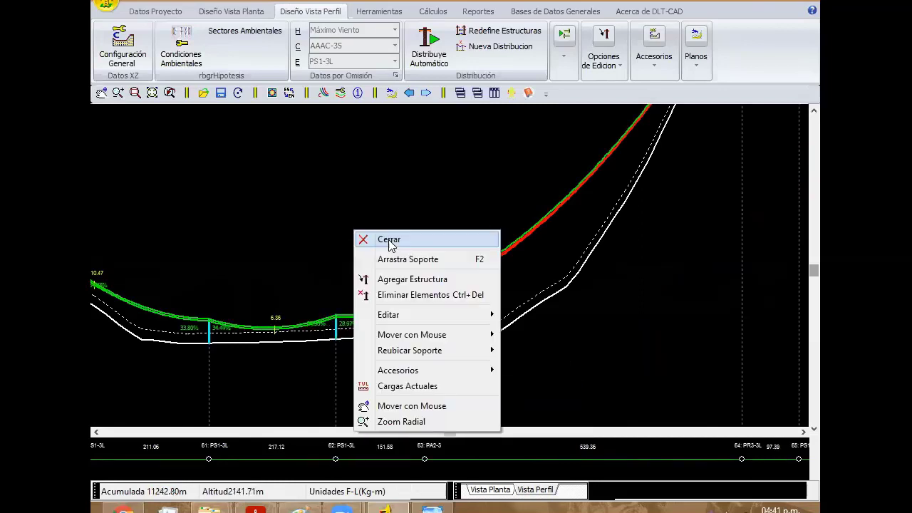
{"action": "left_click", "coordinate": [368, 238]}
Scroll the profile to bring the peak with structures 64 and 65 into view
{"action": "scroll", "coordinate": [655, 216], "scroll_direction": "down", "scroll_amount": 1}
{"action": "scroll", "coordinate": [656, 219], "scroll_direction": "down", "scroll_amount": 1}
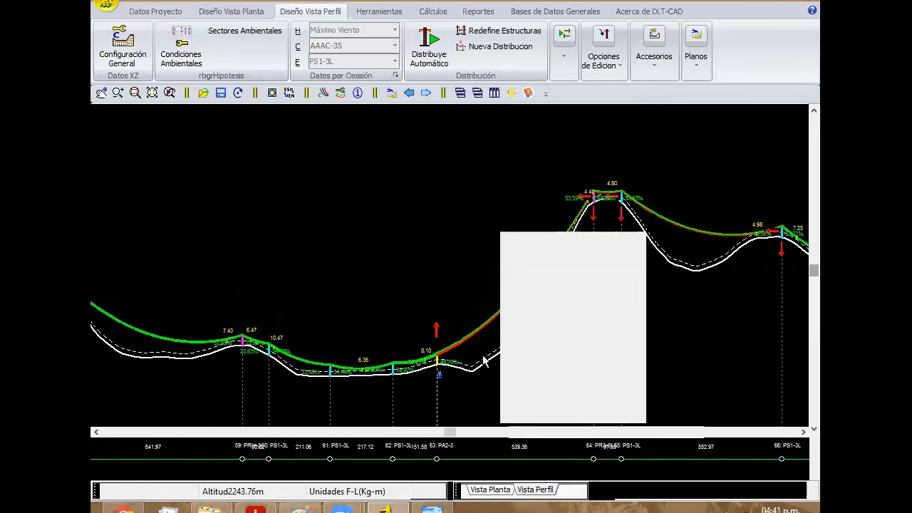
{"action": "scroll", "coordinate": [403, 350], "scroll_direction": "up", "scroll_amount": 2}
{"action": "scroll", "coordinate": [438, 271], "scroll_direction": "up", "scroll_amount": 1}
{"action": "scroll", "coordinate": [396, 348], "scroll_direction": "up", "scroll_amount": 1}
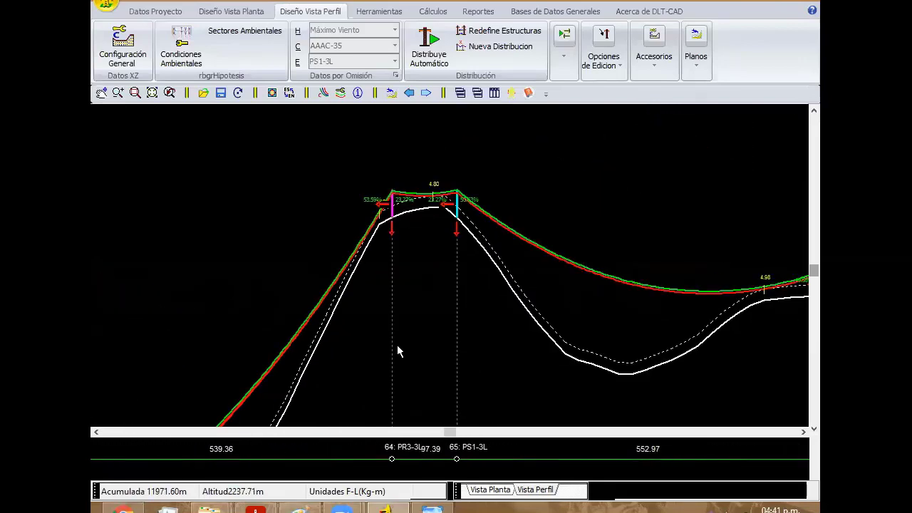
{"action": "scroll", "coordinate": [397, 344], "scroll_direction": "up", "scroll_amount": 1}
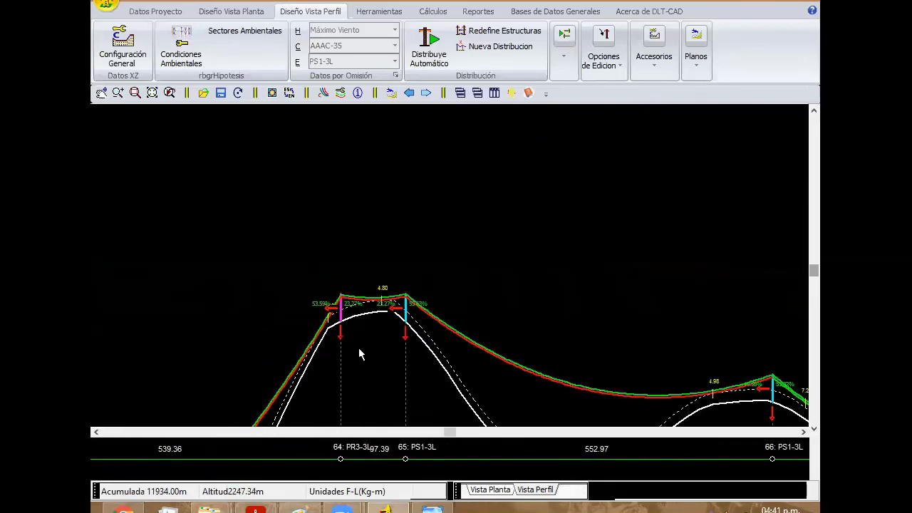
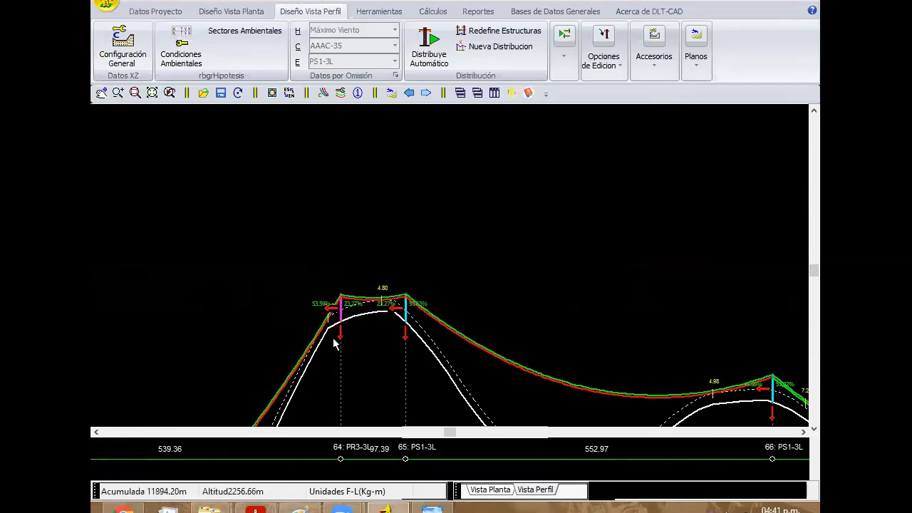
Slide support 64 slightly back along the line, giving spans of 523.56 m and 113.19 m
{"action": "middle_click_drag", "start_coordinate": [367, 358], "coordinate": [428, 279]}
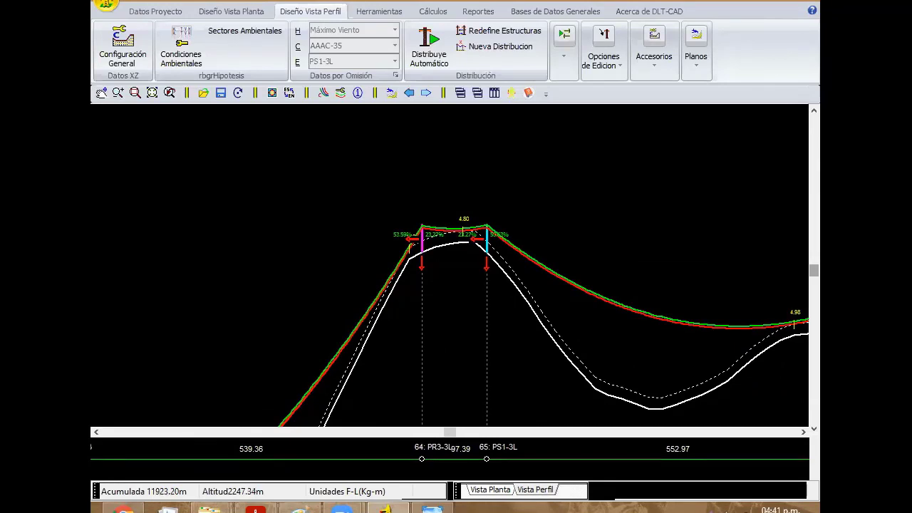
{"action": "middle_click_drag", "start_coordinate": [216, 348], "coordinate": [307, 387]}
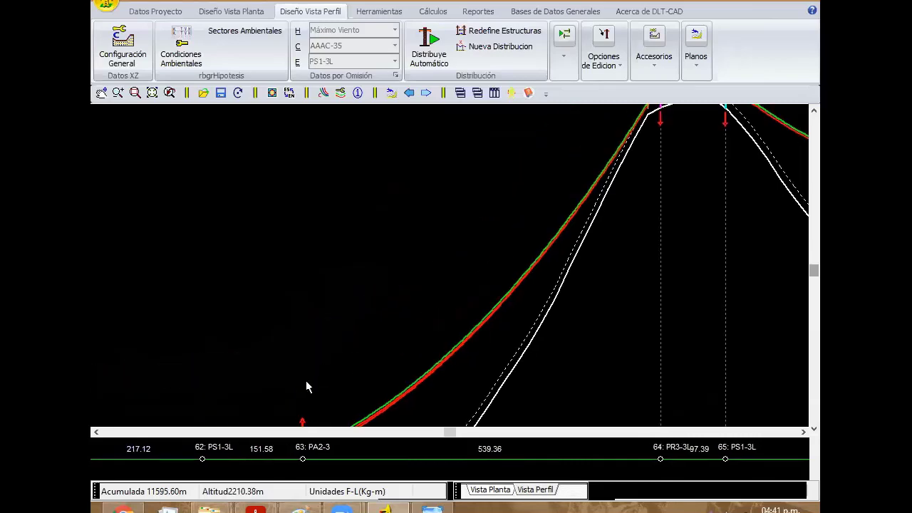
{"action": "right_click", "coordinate": [416, 228]}
{"action": "mouse_move", "coordinate": [470, 332]}
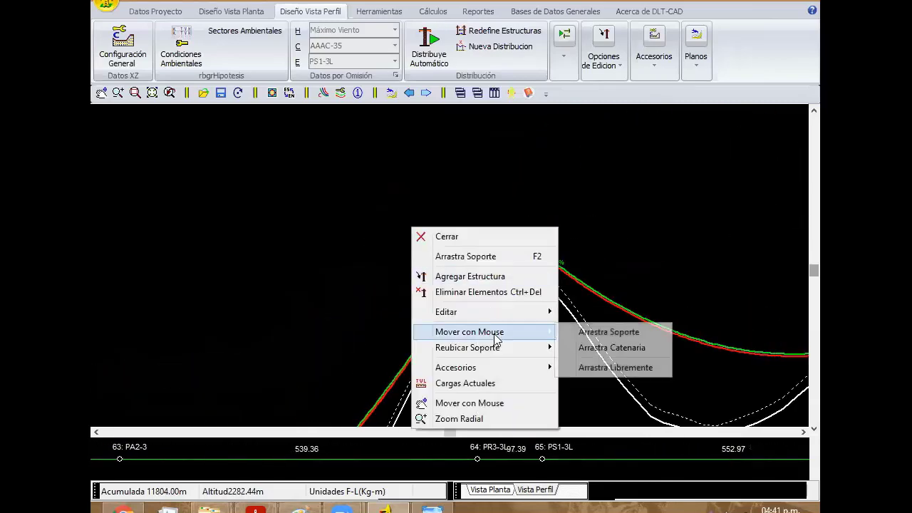
{"action": "left_click", "coordinate": [609, 332]}
{"action": "left_click_drag", "start_coordinate": [471, 275], "coordinate": [461, 277]}
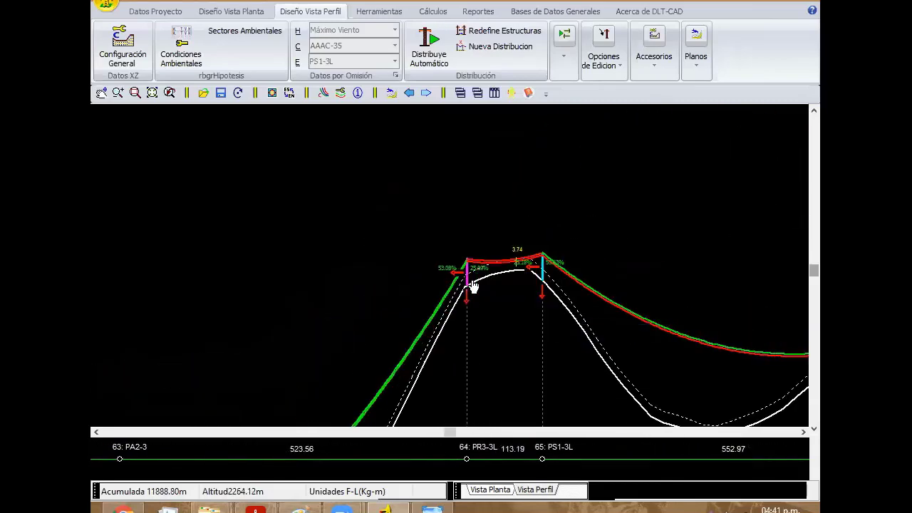
{"action": "middle_click_drag", "start_coordinate": [458, 209], "coordinate": [444, 262]}
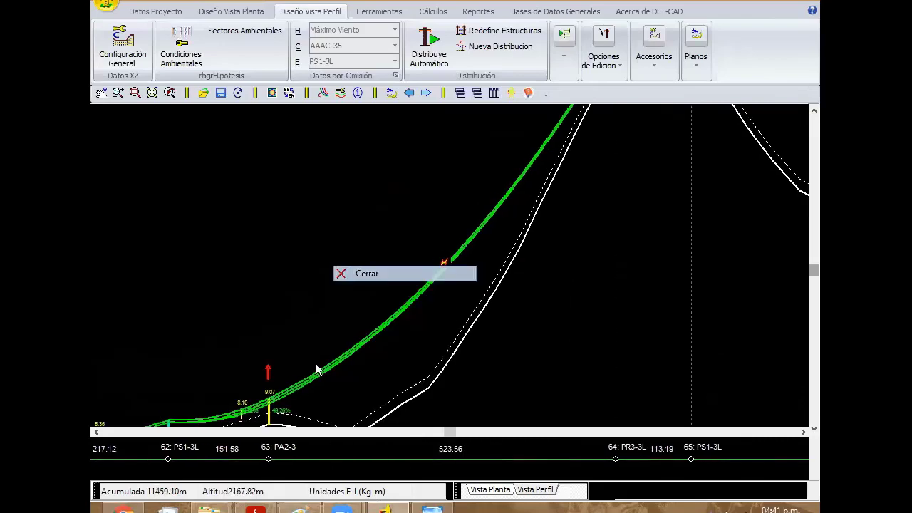
Set the main geometry of structures 63 and 64 to PRH-3
{"action": "double_click", "coordinate": [270, 418]}
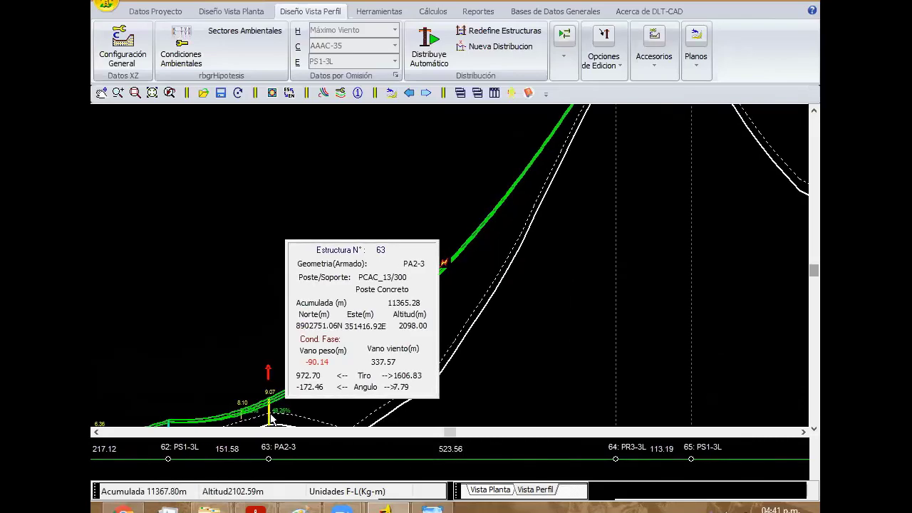
{"action": "left_click", "coordinate": [328, 124]}
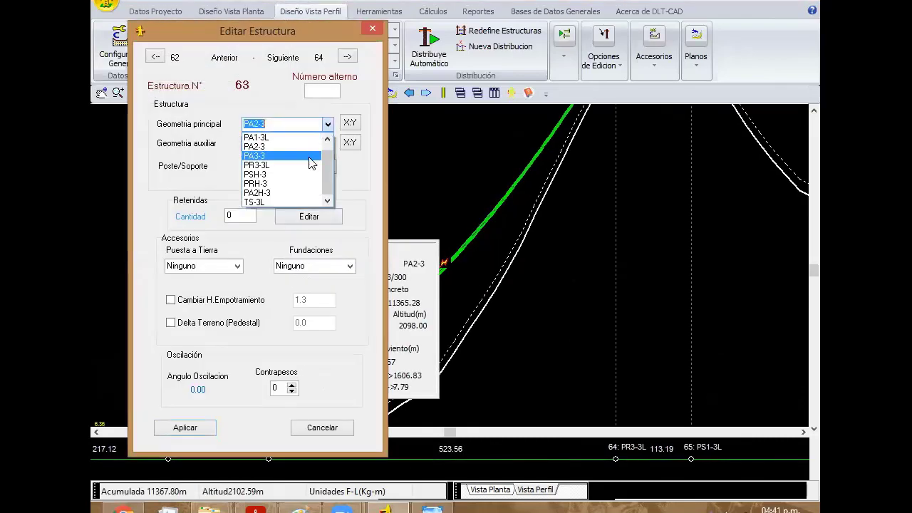
{"action": "left_click", "coordinate": [282, 184]}
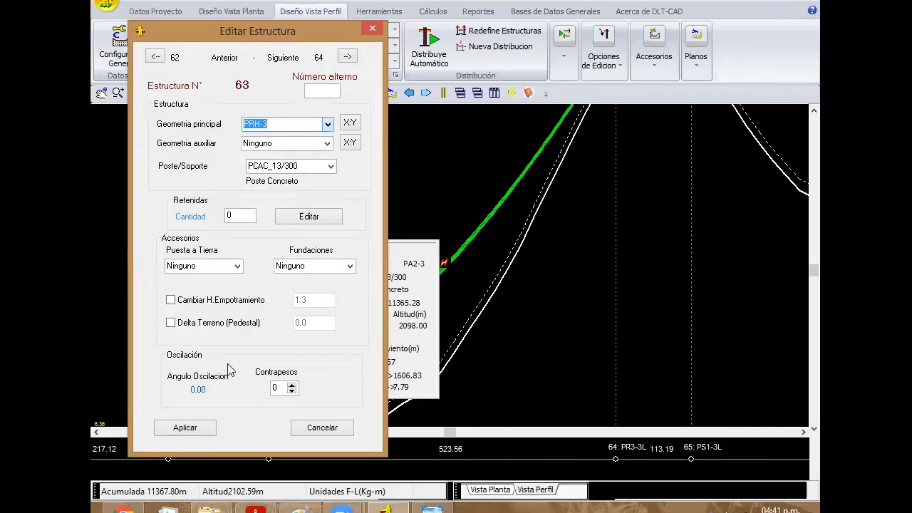
{"action": "left_click", "coordinate": [192, 425]}
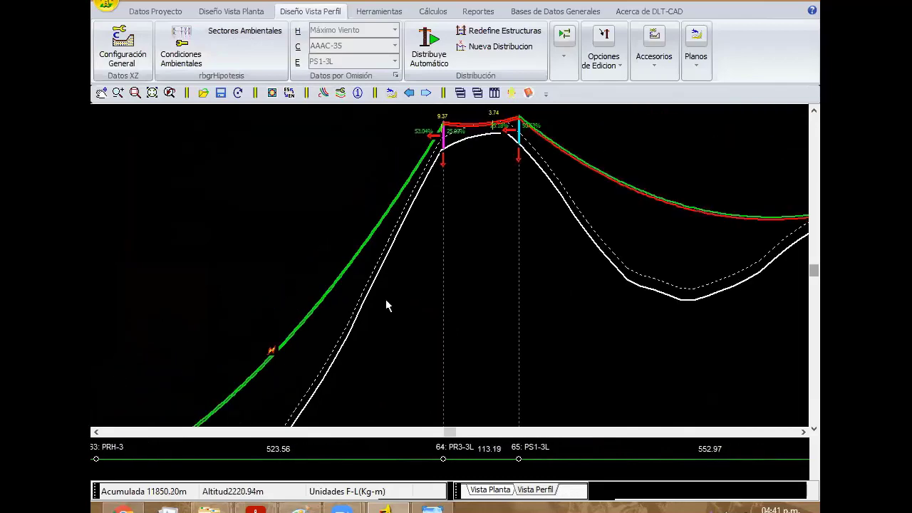
{"action": "double_click", "coordinate": [413, 206]}
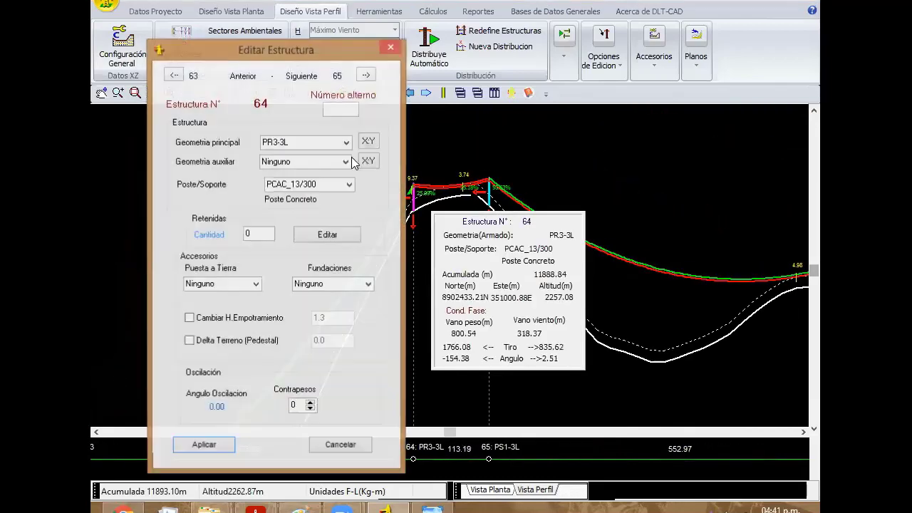
{"action": "left_click", "coordinate": [347, 148]}
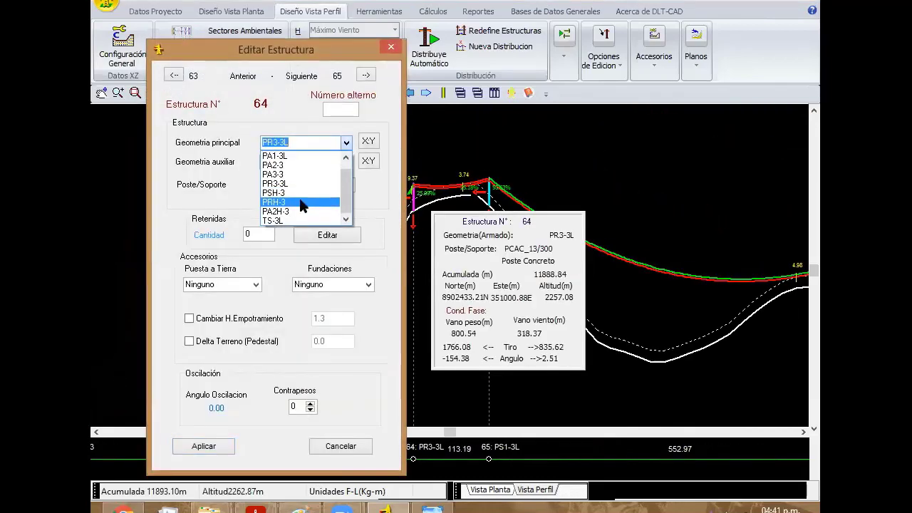
{"action": "left_click", "coordinate": [299, 202]}
{"action": "left_click", "coordinate": [203, 446]}
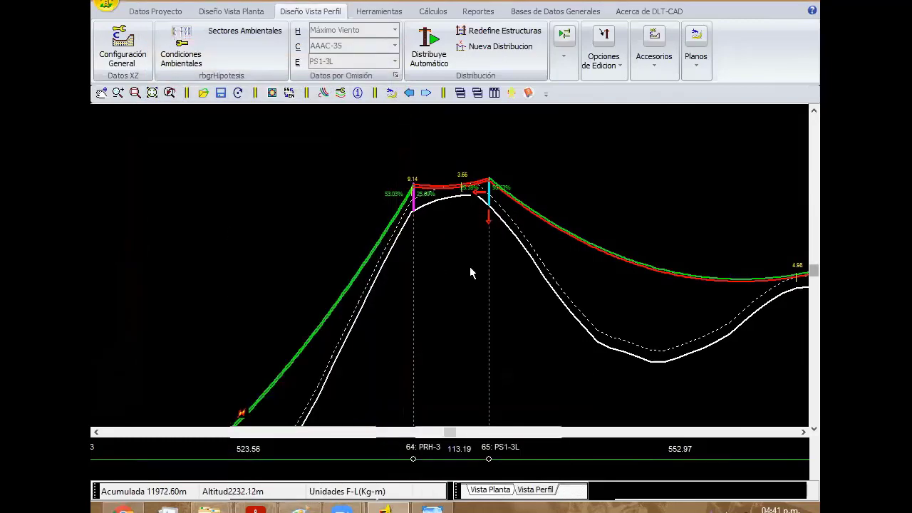
Shift support 65 to spans of 96.69 m and 569.46 m and give it PRH-3 geometry
{"action": "right_click", "coordinate": [388, 162]}
{"action": "mouse_move", "coordinate": [445, 265]}
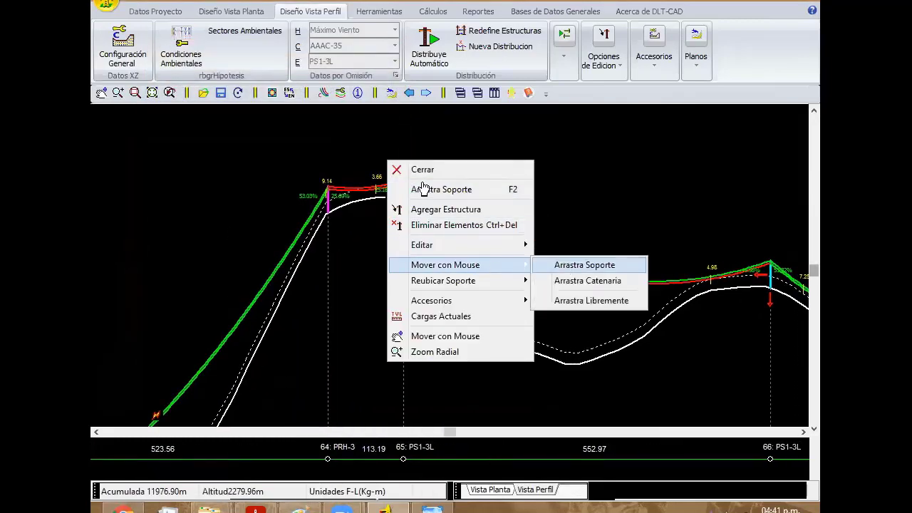
{"action": "left_click", "coordinate": [568, 265]}
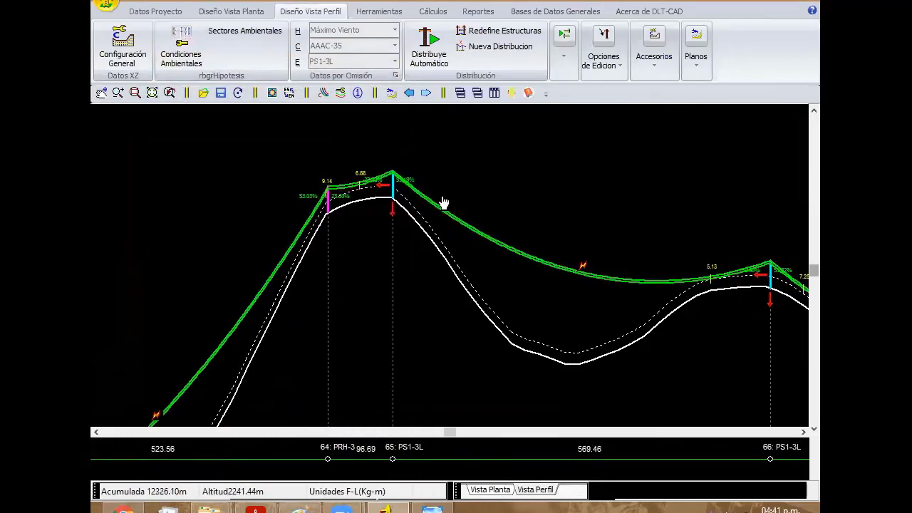
{"action": "right_click", "coordinate": [449, 165]}
{"action": "left_click", "coordinate": [467, 170]}
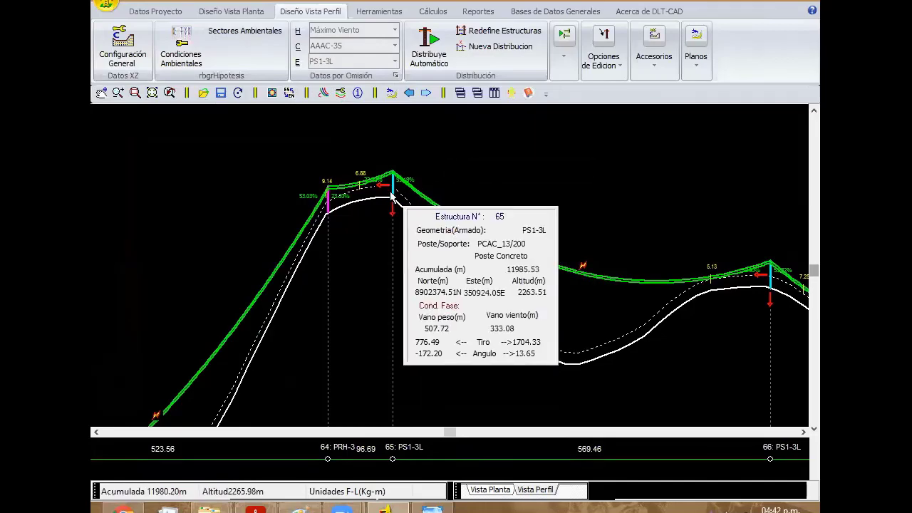
{"action": "double_click", "coordinate": [391, 193]}
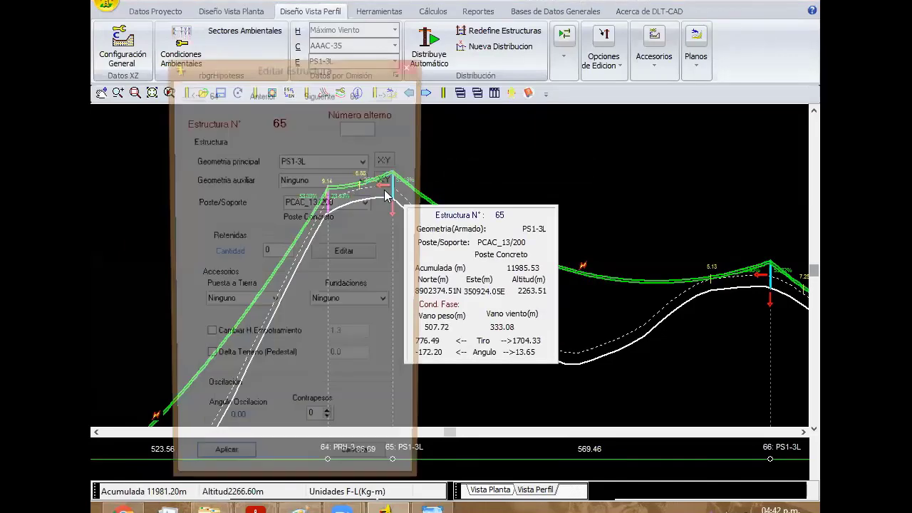
{"action": "left_click", "coordinate": [364, 161]}
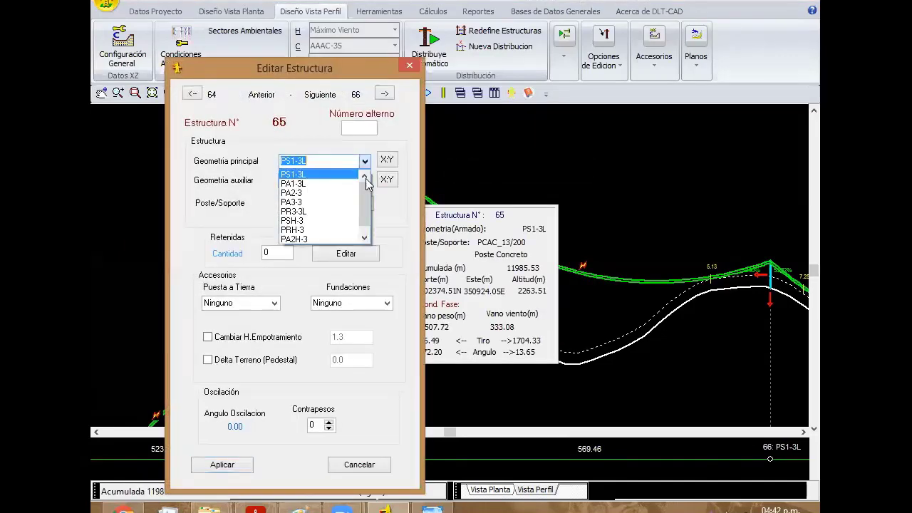
{"action": "left_click", "coordinate": [323, 230]}
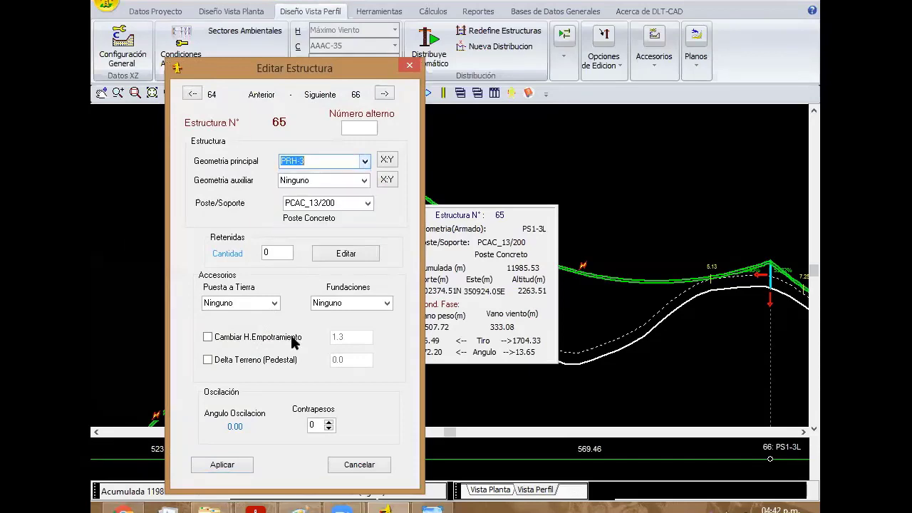
{"action": "left_click", "coordinate": [242, 467]}
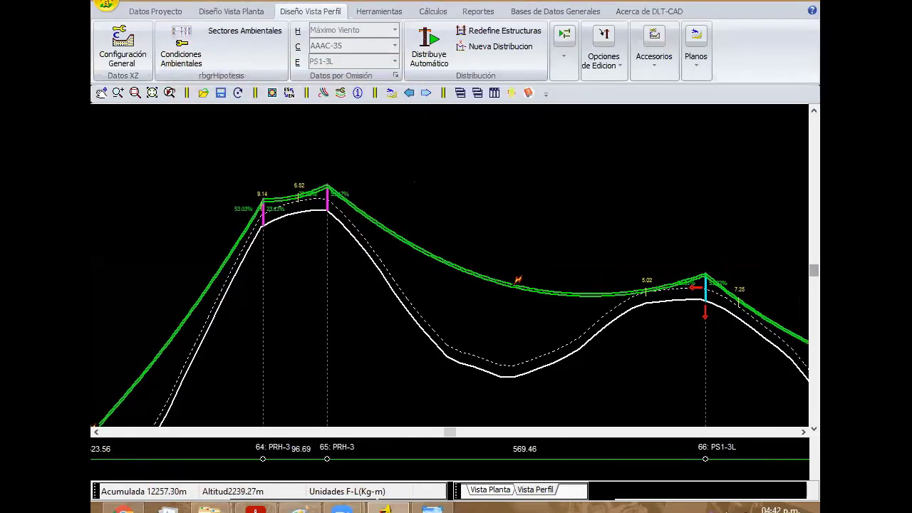
Reposition support 66 along the line and set its main geometry to PSH-3
{"action": "right_click", "coordinate": [619, 233]}
{"action": "mouse_move", "coordinate": [676, 332]}
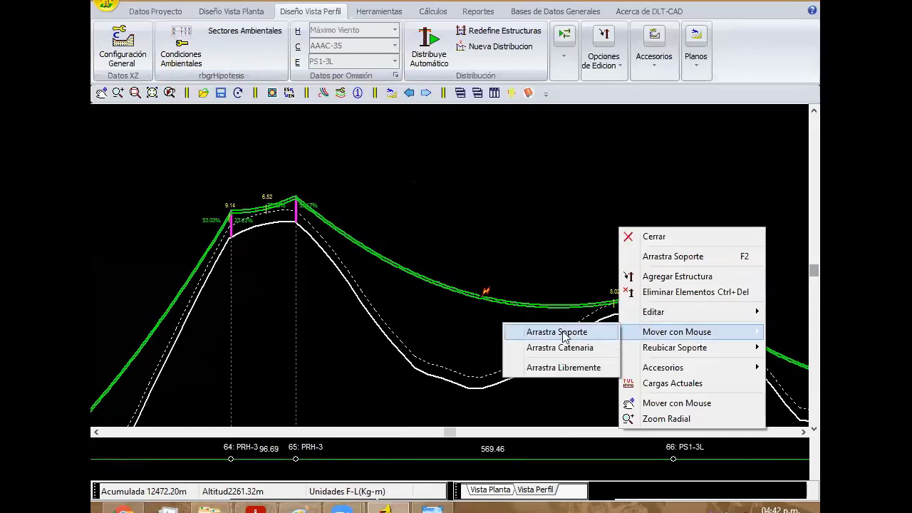
{"action": "left_click", "coordinate": [545, 240]}
{"action": "right_click", "coordinate": [601, 229]}
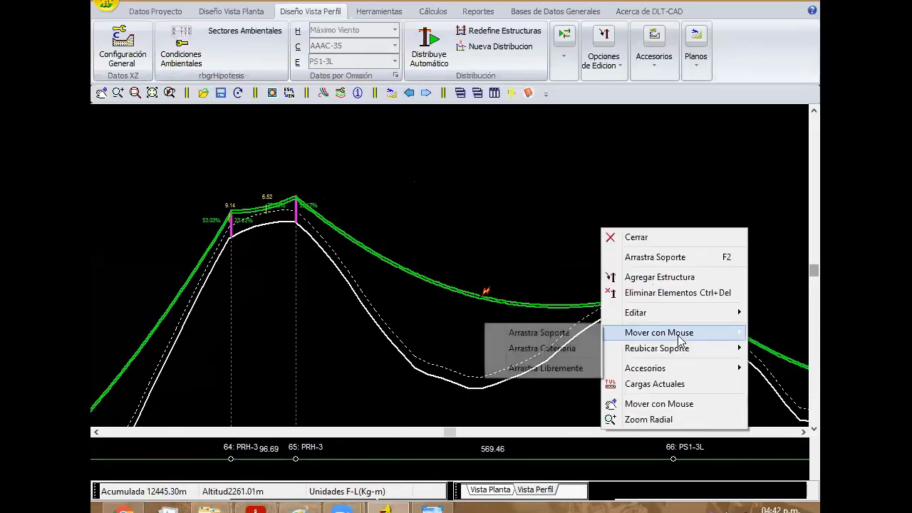
{"action": "left_click", "coordinate": [550, 334]}
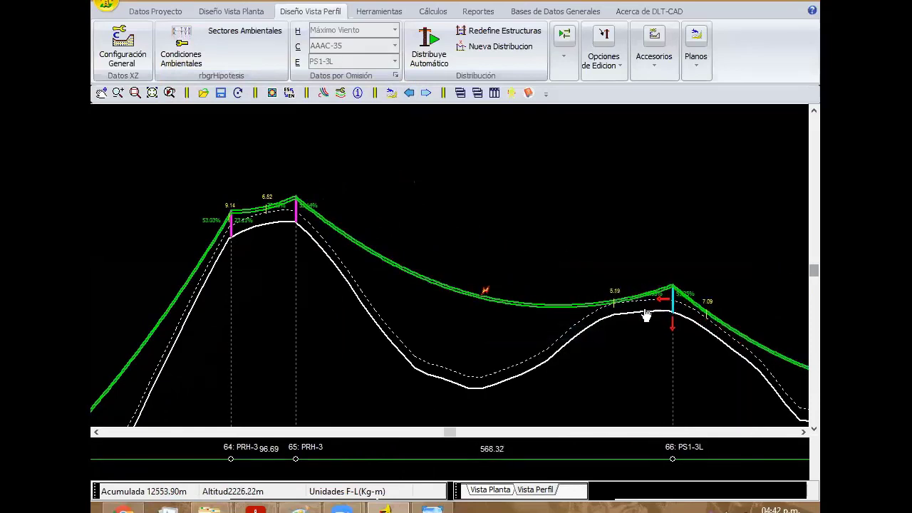
{"action": "right_click", "coordinate": [615, 236]}
{"action": "left_click", "coordinate": [623, 238]}
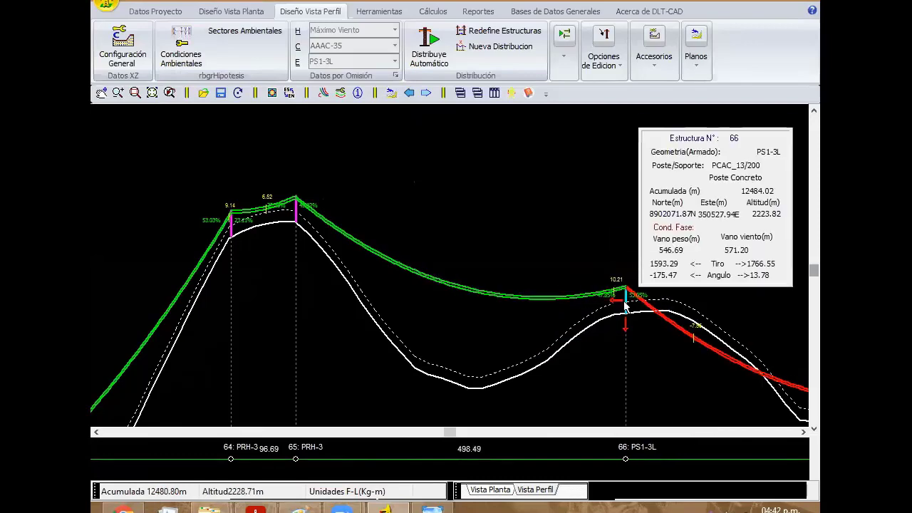
{"action": "double_click", "coordinate": [626, 292]}
{"action": "left_click", "coordinate": [382, 180]}
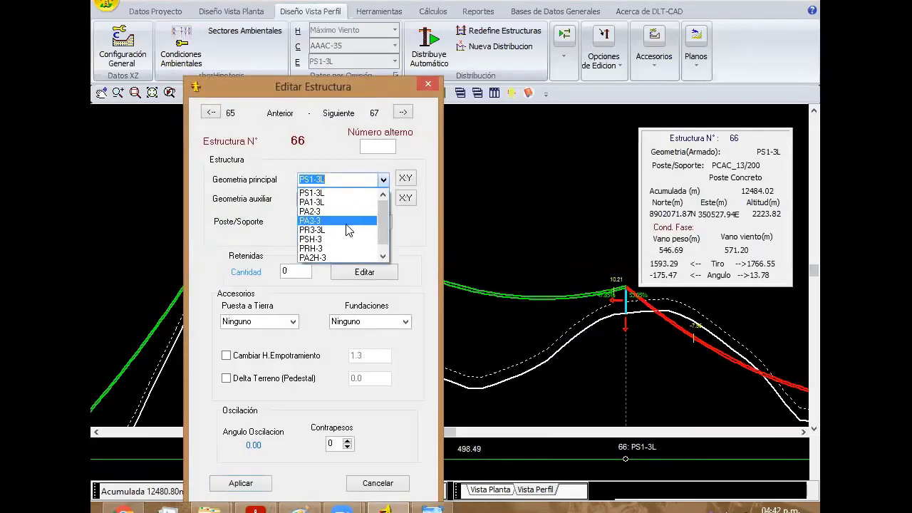
{"action": "left_click", "coordinate": [342, 237]}
{"action": "left_click", "coordinate": [246, 483]}
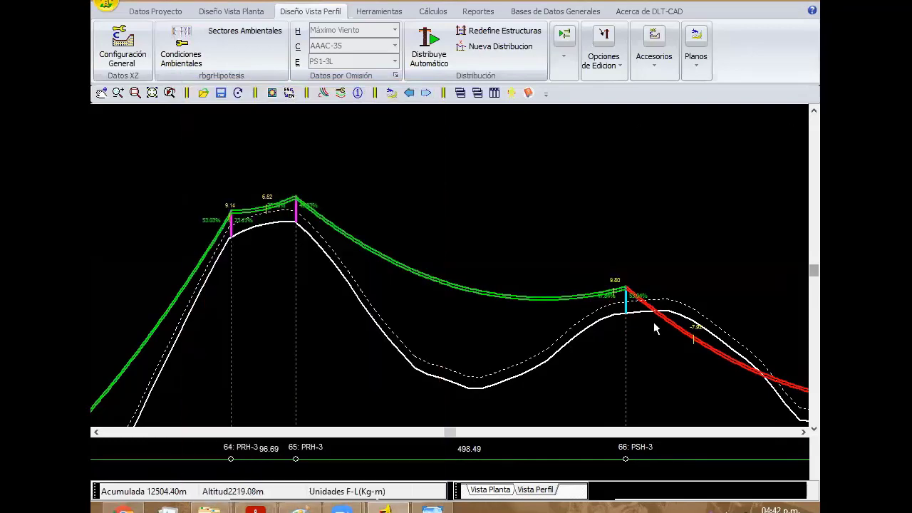
Add a new structure after support 66 and give it PSH-3 geometry
{"action": "right_click", "coordinate": [638, 222]}
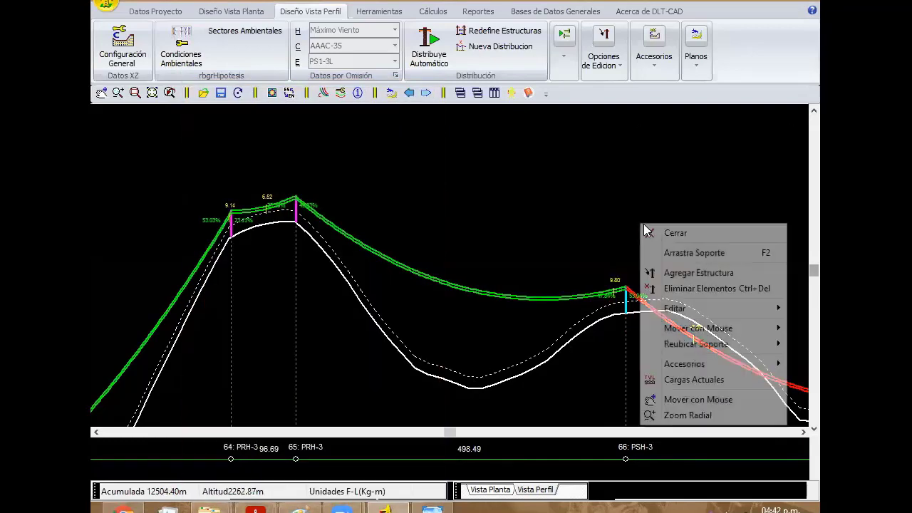
{"action": "left_click", "coordinate": [693, 273]}
{"action": "left_click", "coordinate": [684, 312]}
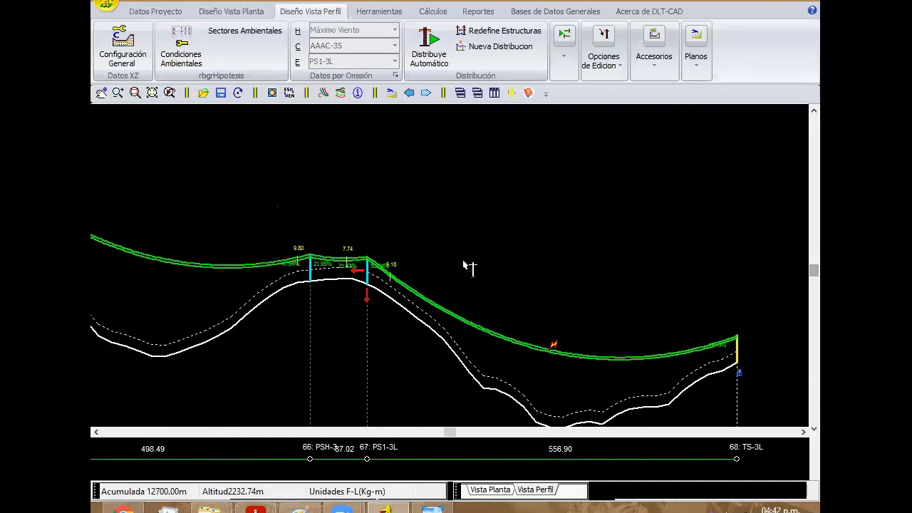
{"action": "double_click", "coordinate": [372, 276]}
{"action": "left_click", "coordinate": [401, 198]}
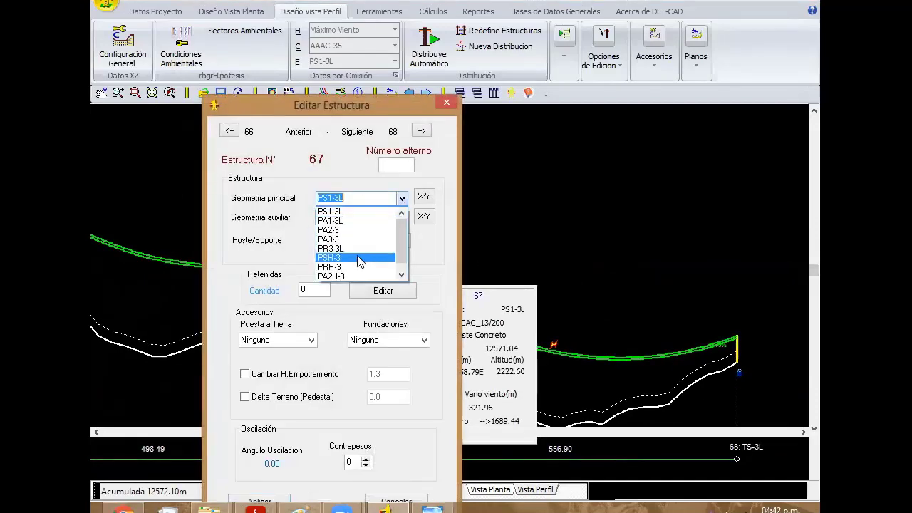
{"action": "left_click", "coordinate": [355, 258]}
{"action": "left_click", "coordinate": [274, 505]}
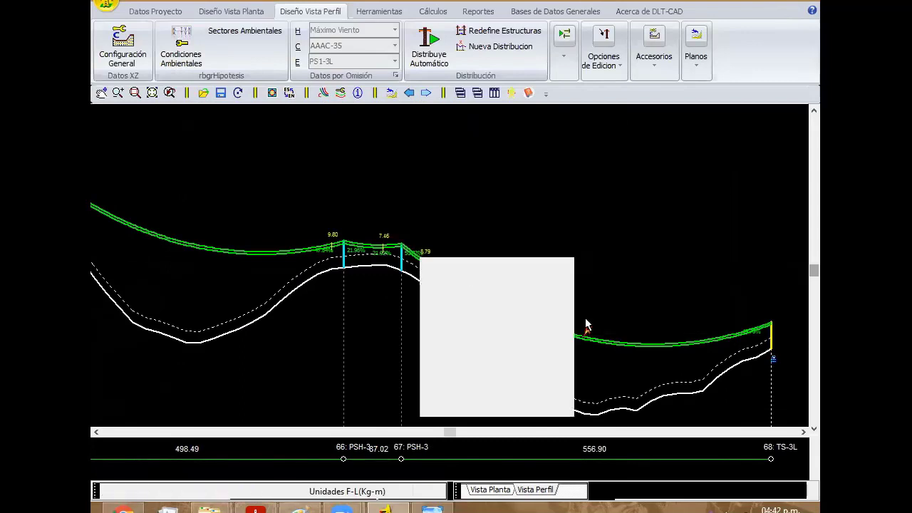
Move that structure further along and insert a PS1-3L support 67 between supports 66 and 68
{"action": "right_click", "coordinate": [370, 249]}
{"action": "left_click", "coordinate": [377, 270]}
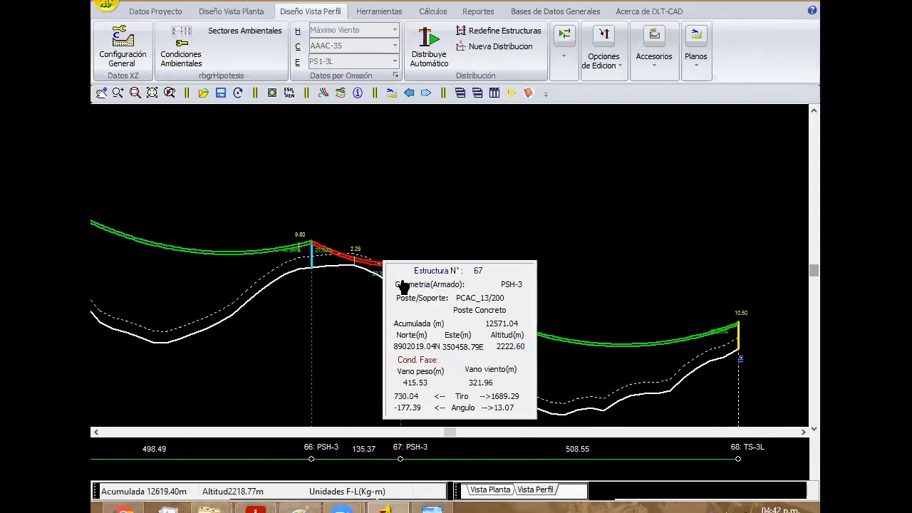
{"action": "right_click", "coordinate": [399, 282]}
{"action": "left_click", "coordinate": [401, 257]}
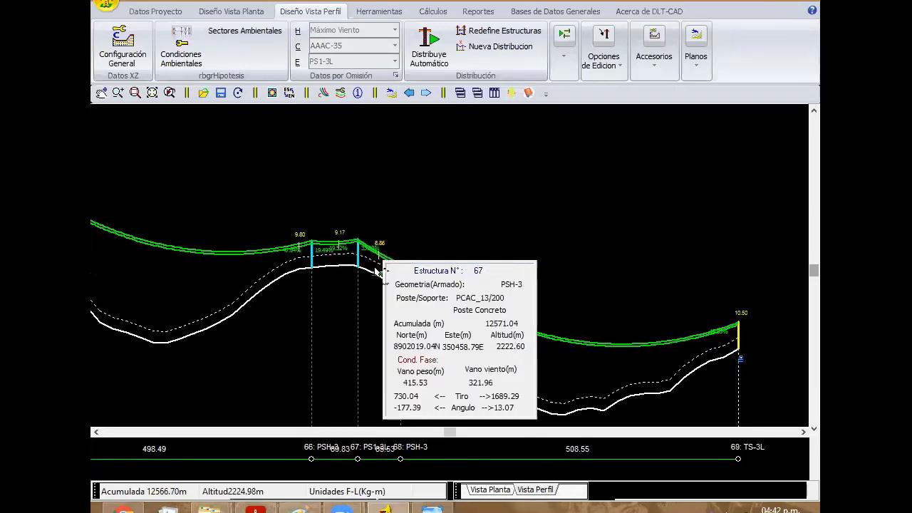
{"action": "right_click", "coordinate": [358, 148]}
{"action": "left_click", "coordinate": [369, 151]}
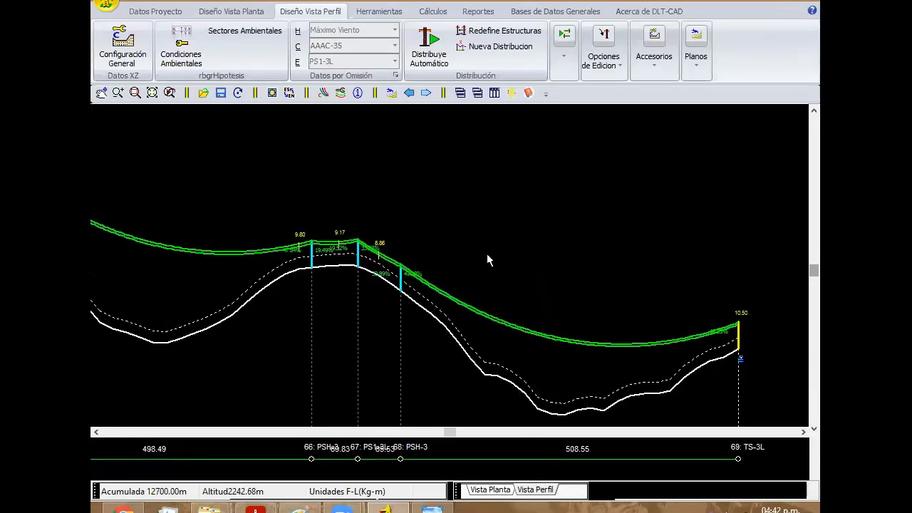
Reposition support 62 along the profile
{"action": "scroll", "coordinate": [522, 294], "scroll_direction": "up", "scroll_amount": 2}
{"action": "scroll", "coordinate": [383, 214], "scroll_direction": "up", "scroll_amount": 2}
{"action": "scroll", "coordinate": [456, 185], "scroll_direction": "up", "scroll_amount": 2}
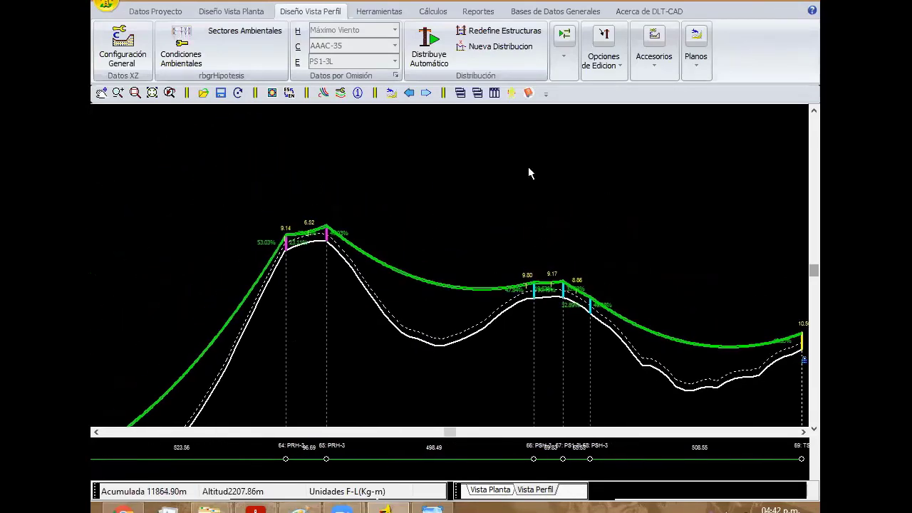
{"action": "scroll", "coordinate": [528, 167], "scroll_direction": "up", "scroll_amount": 2}
{"action": "double_click", "coordinate": [322, 281]}
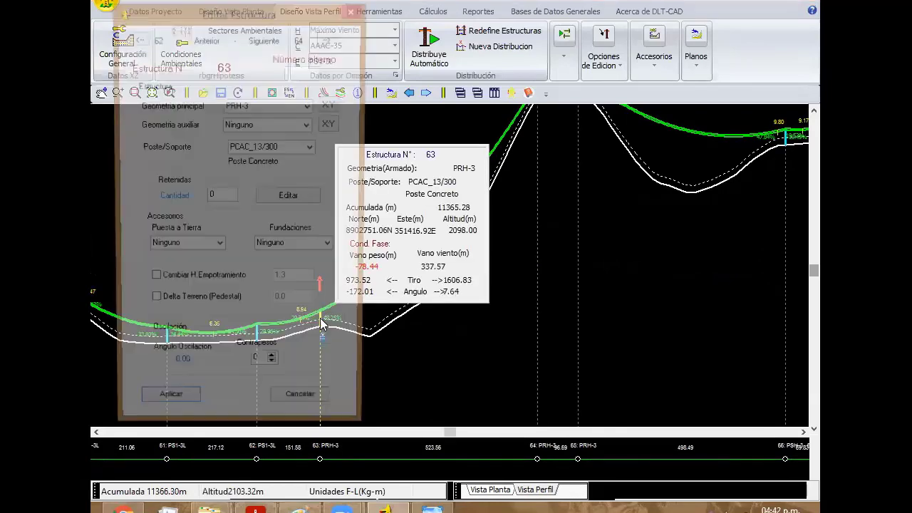
{"action": "left_click", "coordinate": [351, 13]}
{"action": "scroll", "coordinate": [308, 243], "scroll_direction": "up", "scroll_amount": 2}
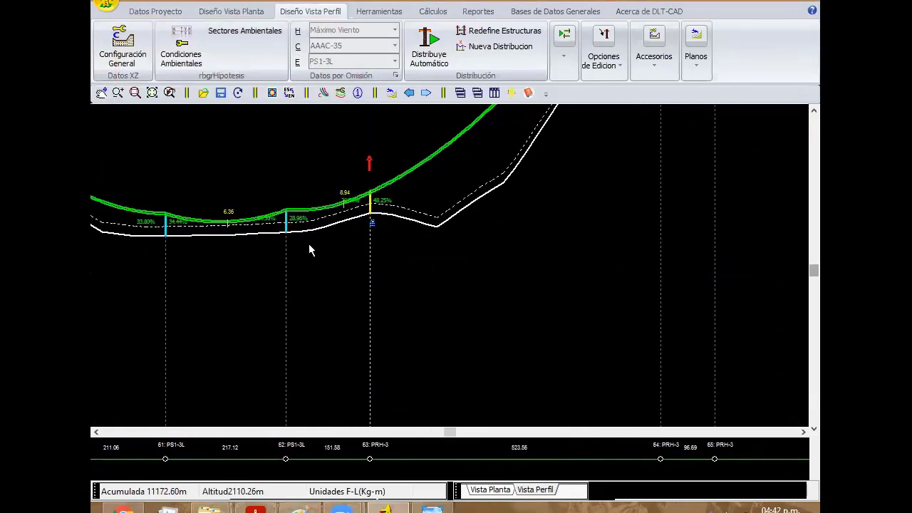
{"action": "scroll", "coordinate": [313, 244], "scroll_direction": "up", "scroll_amount": 1}
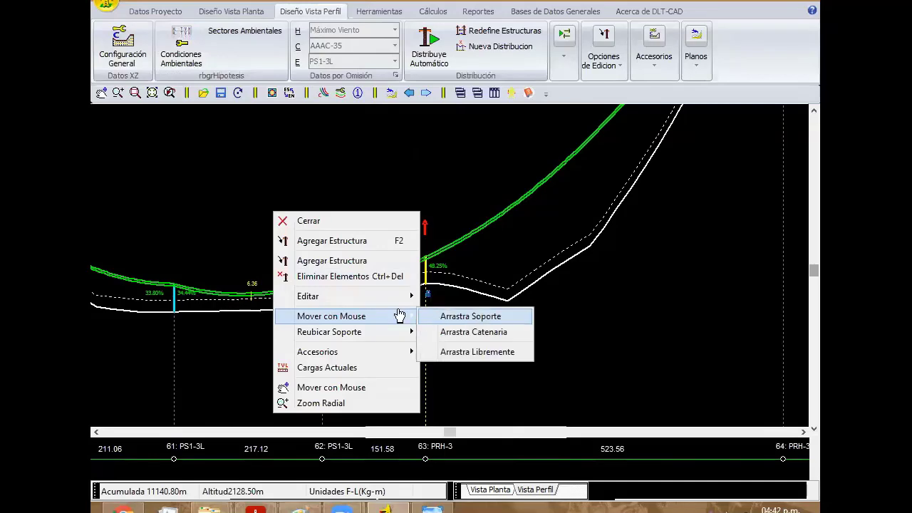
{"action": "left_click", "coordinate": [455, 316]}
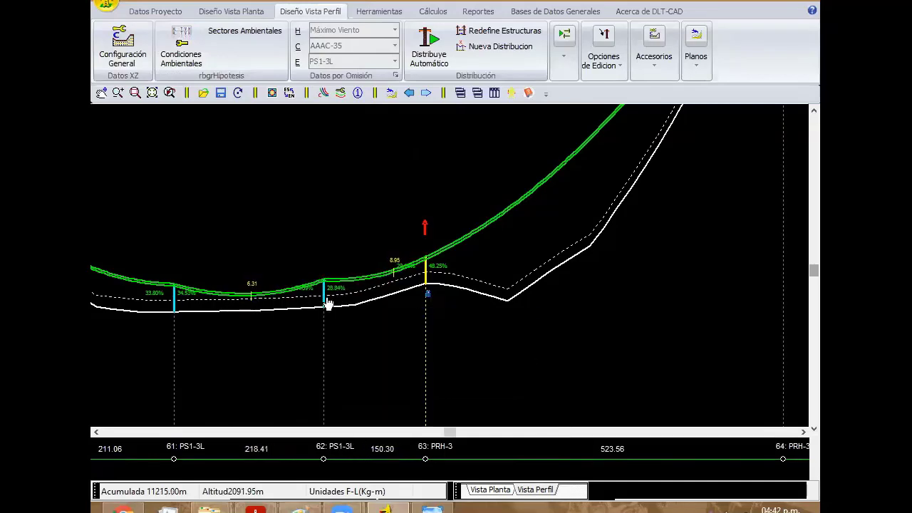
{"action": "left_click", "coordinate": [325, 305]}
{"action": "mouse_move", "coordinate": [426, 274]}
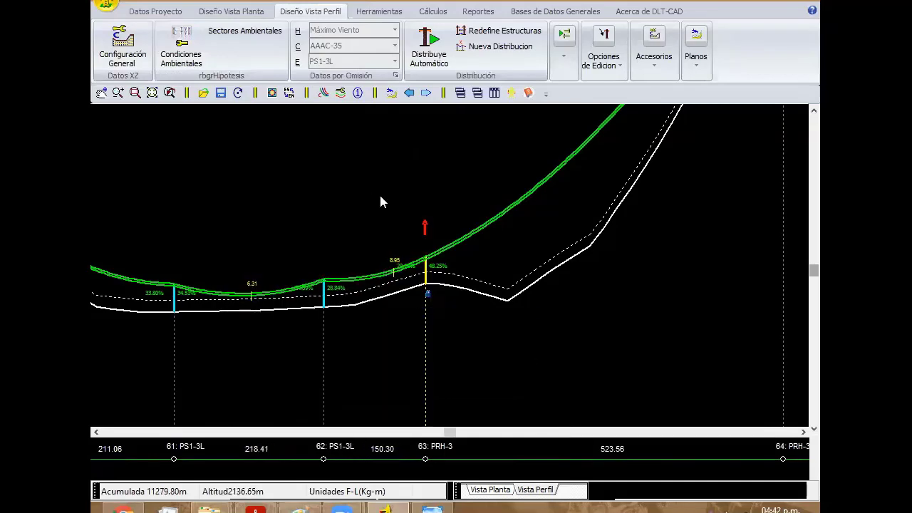
Give support 63 a PCAC_15/200 pole
{"action": "double_click", "coordinate": [427, 281]}
{"action": "left_click", "coordinate": [311, 148]}
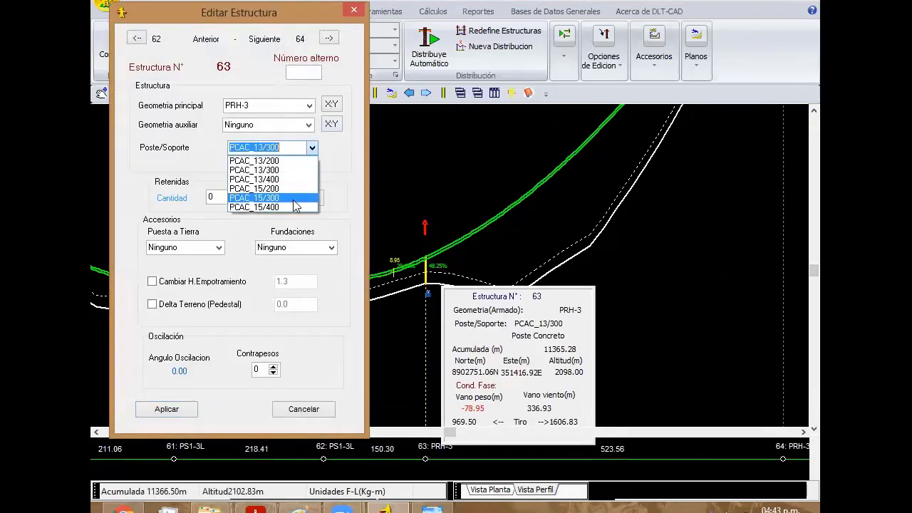
{"action": "left_click", "coordinate": [296, 188]}
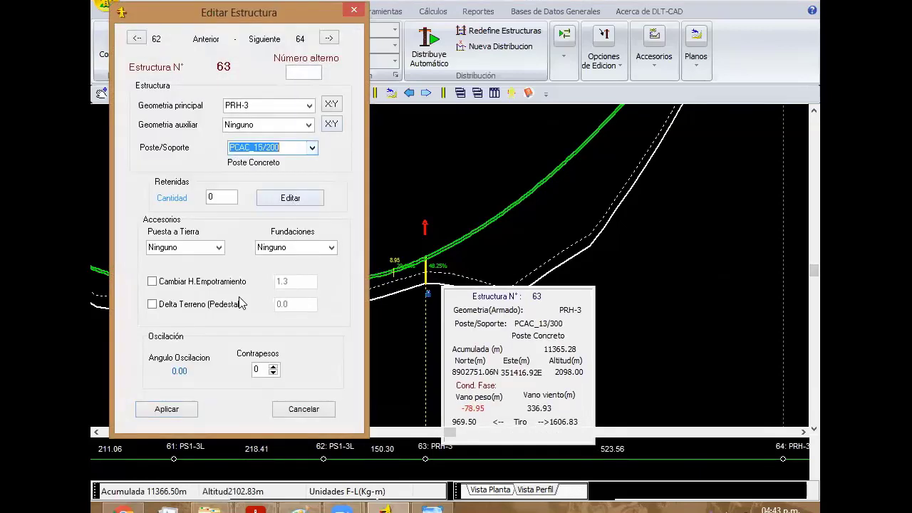
{"action": "left_click", "coordinate": [187, 411]}
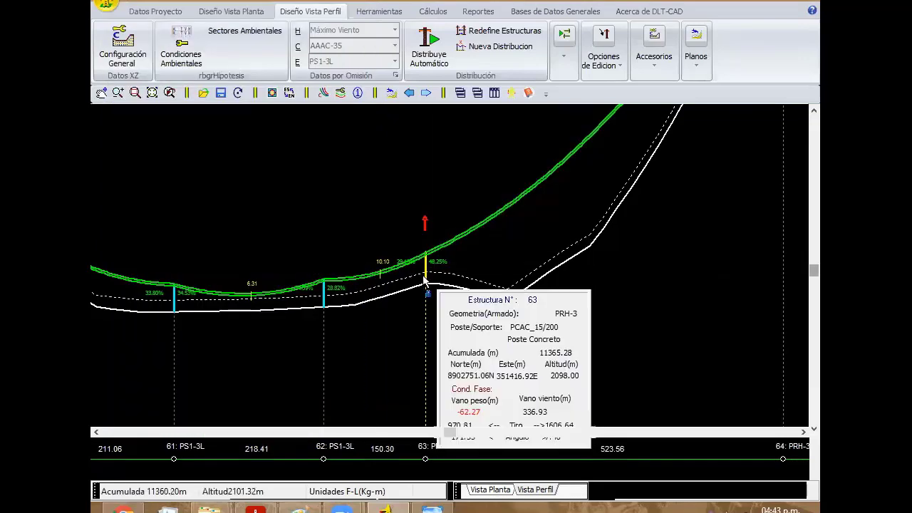
Move supports 62 and 61 back, giving spans of 134.88, 137.89 and 306.99 m
{"action": "scroll", "coordinate": [425, 387], "scroll_direction": "right", "scroll_amount": 5}
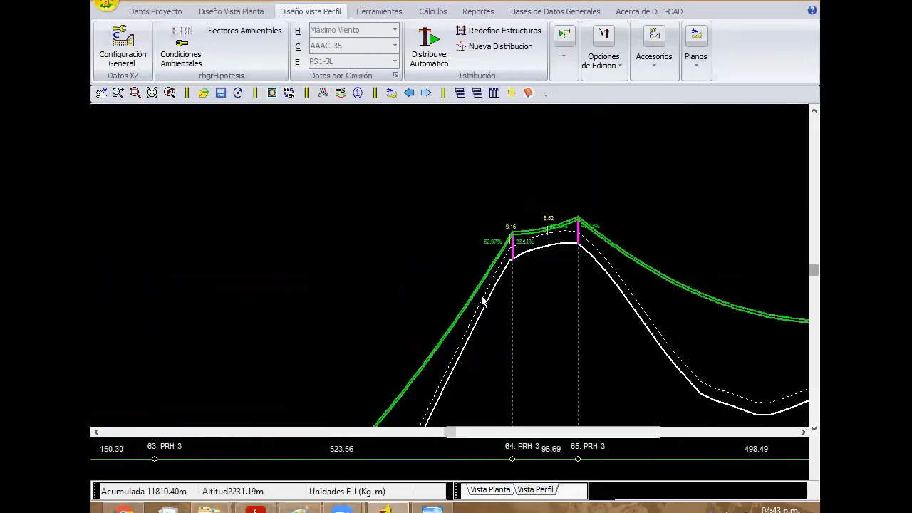
{"action": "right_click", "coordinate": [504, 178]}
{"action": "left_click", "coordinate": [698, 281]}
{"action": "scroll", "coordinate": [394, 250], "scroll_direction": "left", "scroll_amount": 5}
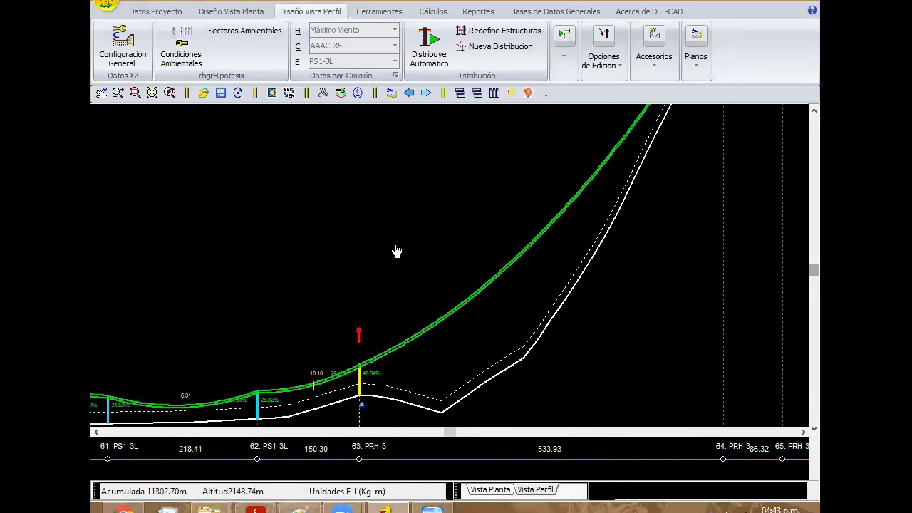
{"action": "right_click", "coordinate": [388, 246]}
{"action": "left_click", "coordinate": [408, 271]}
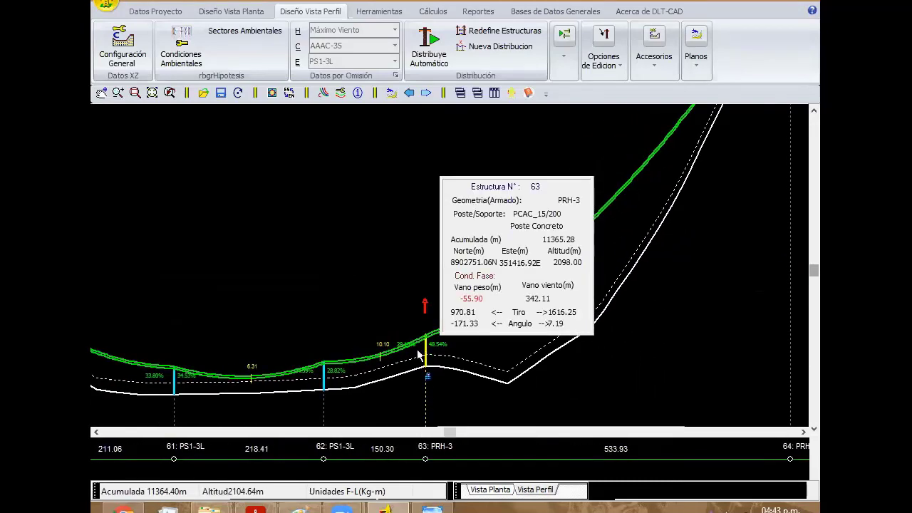
{"action": "middle_click_drag", "start_coordinate": [279, 298], "coordinate": [331, 238]}
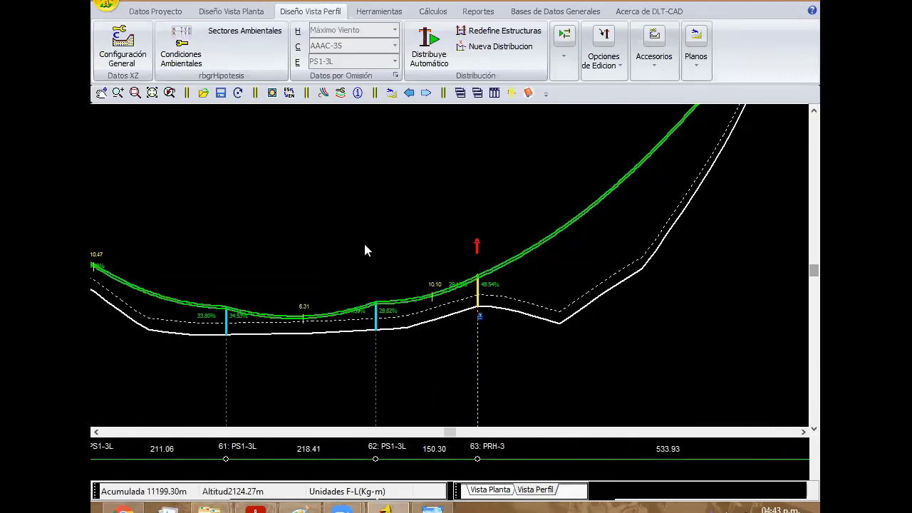
{"action": "right_click", "coordinate": [364, 249]}
{"action": "left_click", "coordinate": [576, 347]}
{"action": "mouse_move", "coordinate": [378, 326]}
{"action": "left_mouse_down"}
{"action": "mouse_move", "coordinate": [292, 322]}
{"action": "mouse_move", "coordinate": [308, 325]}
{"action": "left_mouse_up"}
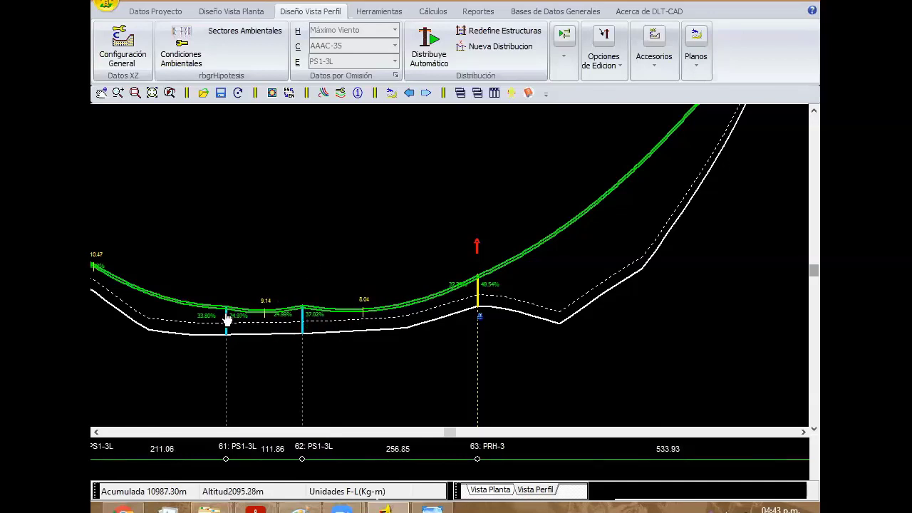
{"action": "left_click_drag", "start_coordinate": [224, 320], "coordinate": [174, 321]}
{"action": "left_click_drag", "start_coordinate": [302, 327], "coordinate": [275, 328]}
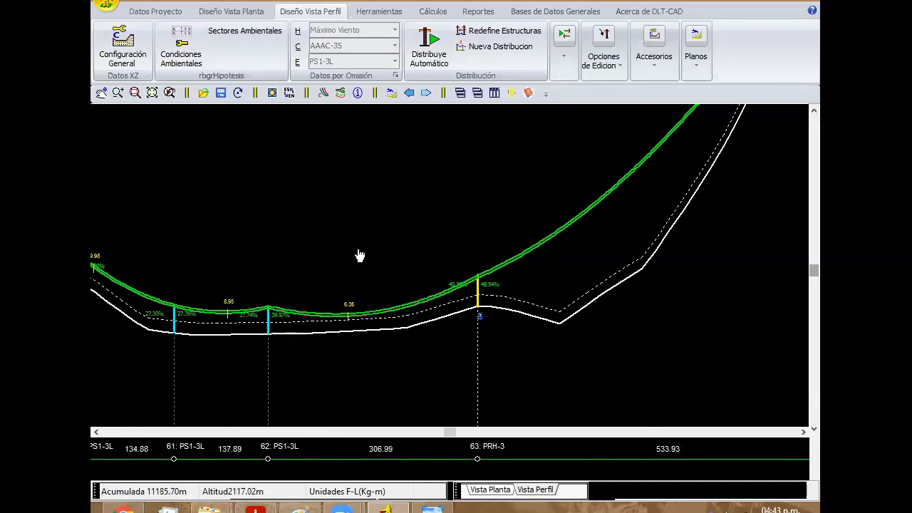
Zoom and scroll the profile back to TS-3L support 0 at the start of the line
{"action": "scroll", "coordinate": [684, 299], "scroll_direction": "down", "scroll_amount": 1}
{"action": "scroll", "coordinate": [667, 291], "scroll_direction": "down", "scroll_amount": 1}
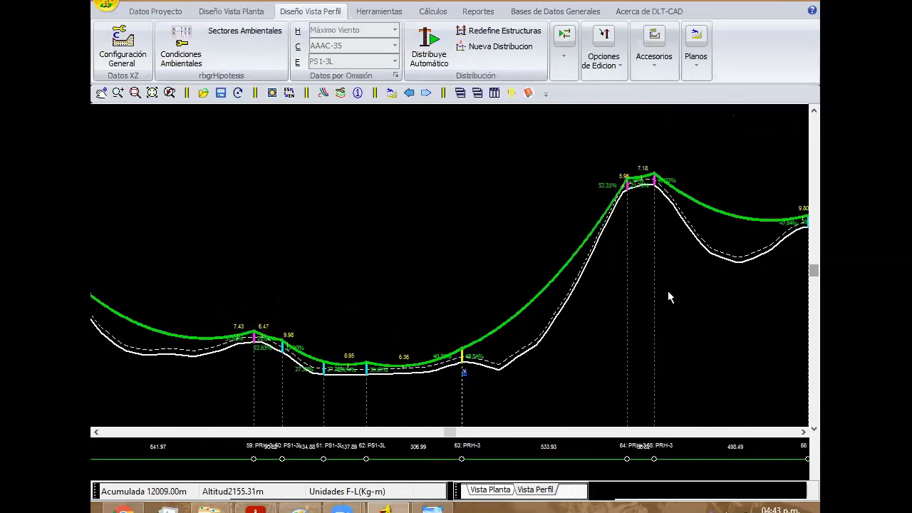
{"action": "scroll", "coordinate": [657, 302], "scroll_direction": "down", "scroll_amount": 1}
{"action": "scroll", "coordinate": [477, 341], "scroll_direction": "down", "scroll_amount": 1}
{"action": "scroll", "coordinate": [361, 306], "scroll_direction": "down", "scroll_amount": 1}
{"action": "scroll", "coordinate": [539, 305], "scroll_direction": "down", "scroll_amount": 1}
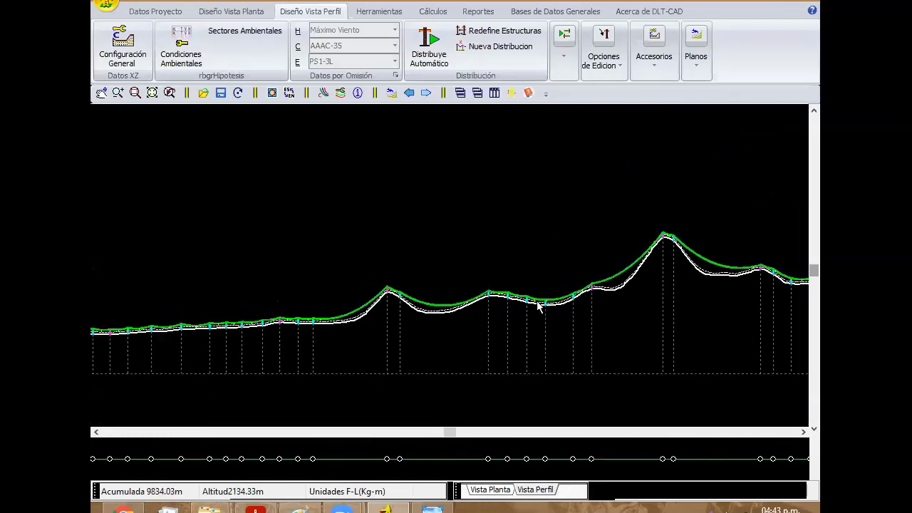
{"action": "scroll", "coordinate": [447, 305], "scroll_direction": "down", "scroll_amount": 1}
{"action": "scroll", "coordinate": [447, 305], "scroll_direction": "up", "scroll_amount": 1}
{"action": "scroll", "coordinate": [494, 238], "scroll_direction": "up", "scroll_amount": 1}
{"action": "scroll", "coordinate": [288, 288], "scroll_direction": "up", "scroll_amount": 1}
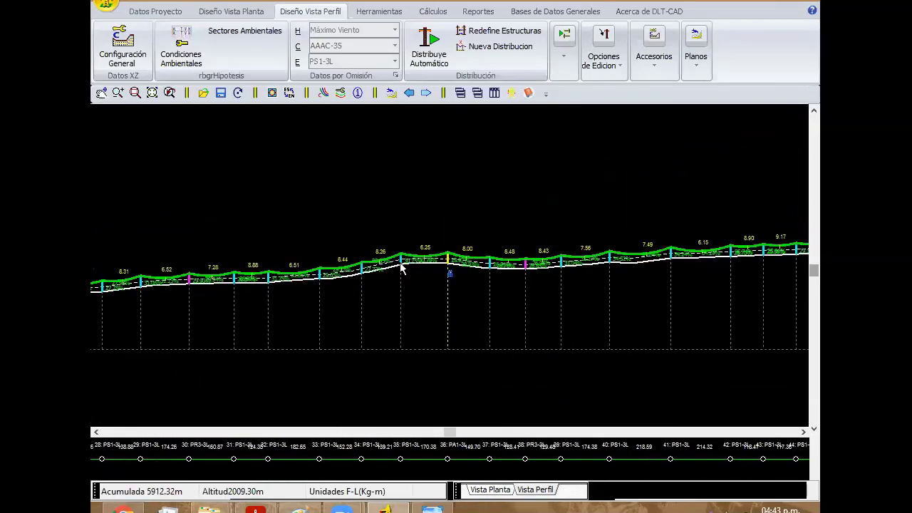
{"action": "scroll", "coordinate": [753, 295], "scroll_direction": "down", "scroll_amount": 1}
{"action": "scroll", "coordinate": [183, 265], "scroll_direction": "up", "scroll_amount": 1}
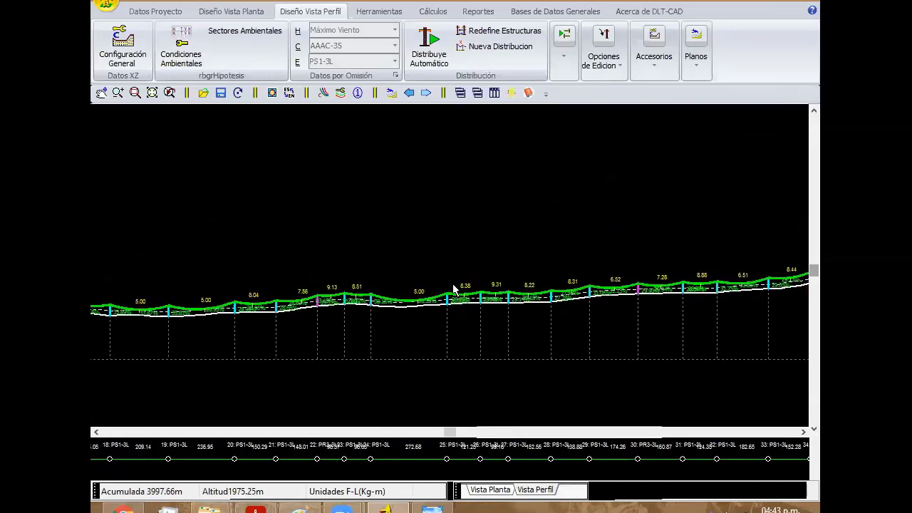
{"action": "scroll", "coordinate": [375, 266], "scroll_direction": "down", "scroll_amount": 1}
{"action": "scroll", "coordinate": [374, 264], "scroll_direction": "up", "scroll_amount": 1}
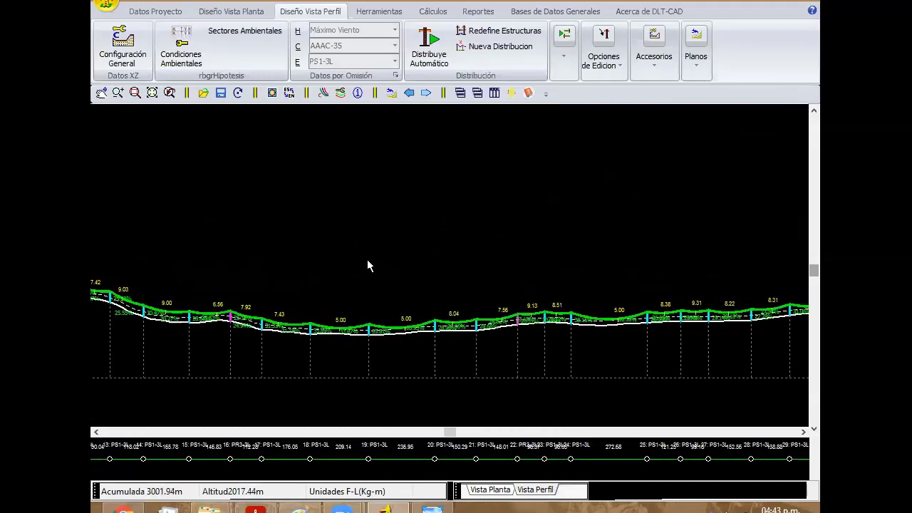
{"action": "scroll", "coordinate": [284, 243], "scroll_direction": "down", "scroll_amount": 1}
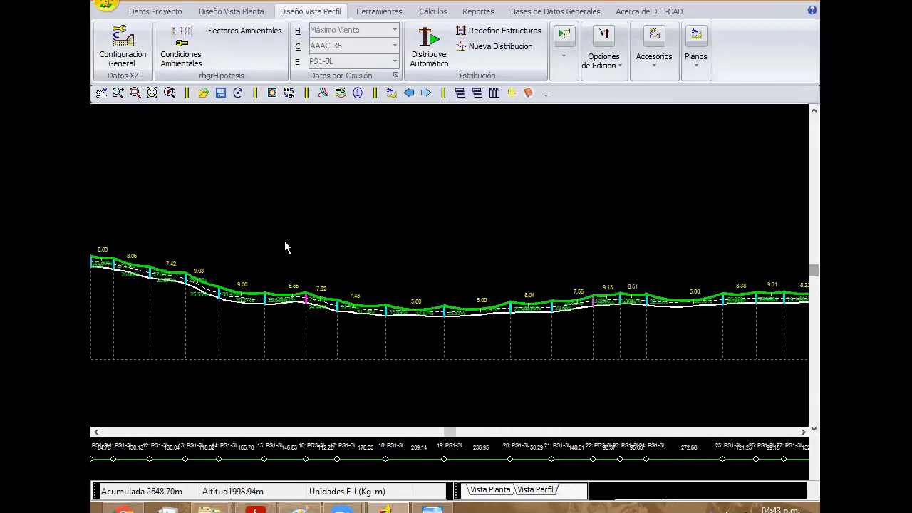
{"action": "scroll", "coordinate": [368, 163], "scroll_direction": "up", "scroll_amount": 1}
{"action": "scroll", "coordinate": [426, 194], "scroll_direction": "down", "scroll_amount": 1}
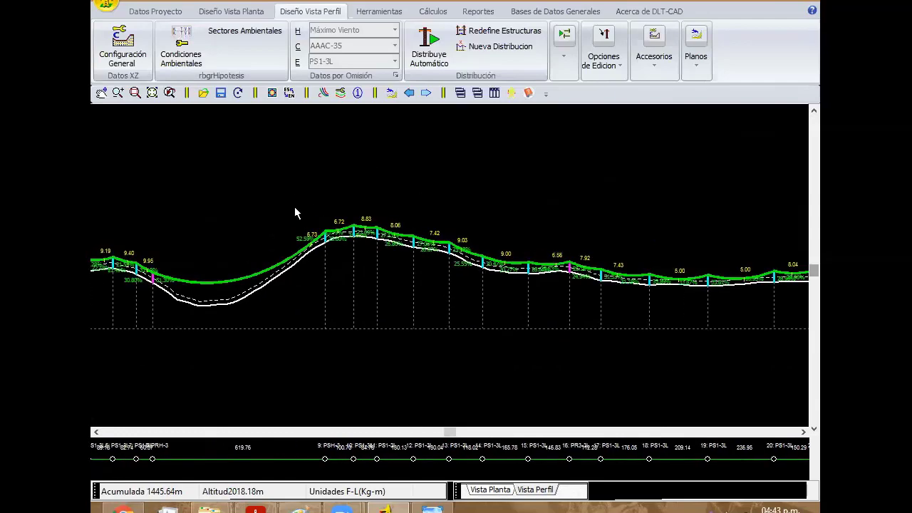
{"action": "scroll", "coordinate": [293, 207], "scroll_direction": "up", "scroll_amount": 1}
{"action": "scroll", "coordinate": [464, 202], "scroll_direction": "down", "scroll_amount": 1}
{"action": "scroll", "coordinate": [301, 244], "scroll_direction": "up", "scroll_amount": 1}
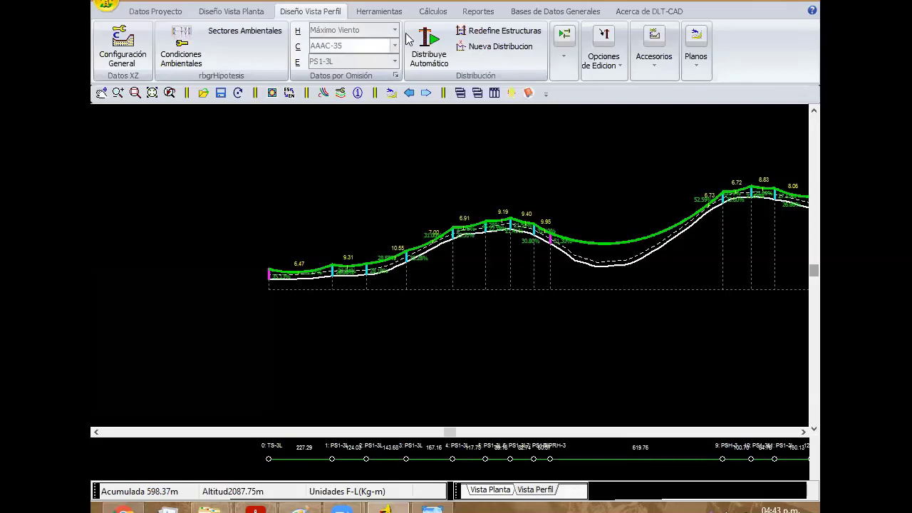
{"action": "left_click", "coordinate": [394, 30]}
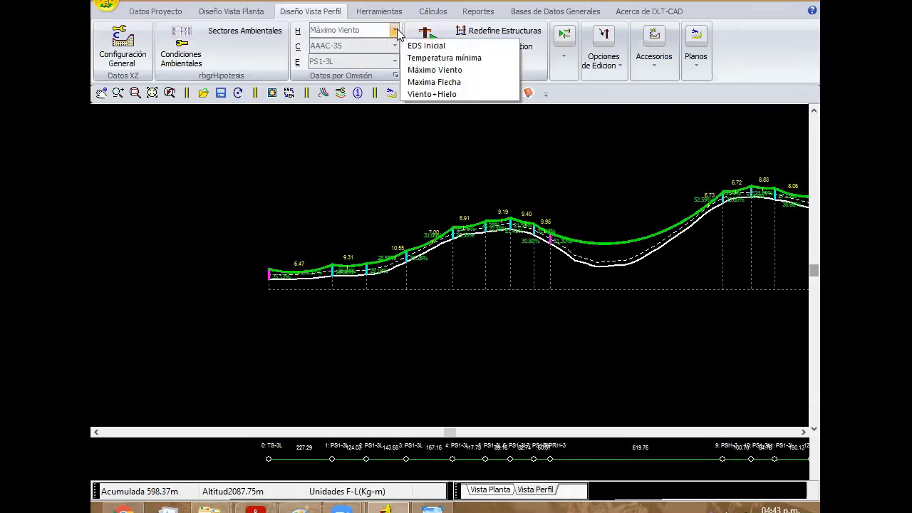
{"action": "left_click", "coordinate": [445, 81]}
{"action": "scroll", "coordinate": [570, 224], "scroll_direction": "right", "scroll_amount": 3}
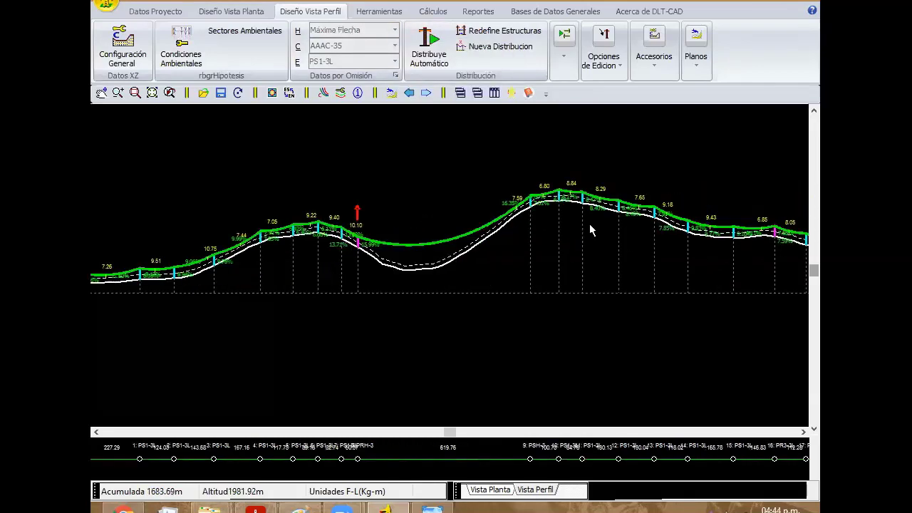
{"action": "scroll", "coordinate": [605, 236], "scroll_direction": "right", "scroll_amount": 3}
{"action": "scroll", "coordinate": [620, 249], "scroll_direction": "right", "scroll_amount": 2}
{"action": "scroll", "coordinate": [439, 218], "scroll_direction": "right", "scroll_amount": 3}
{"action": "scroll", "coordinate": [717, 220], "scroll_direction": "right", "scroll_amount": 3}
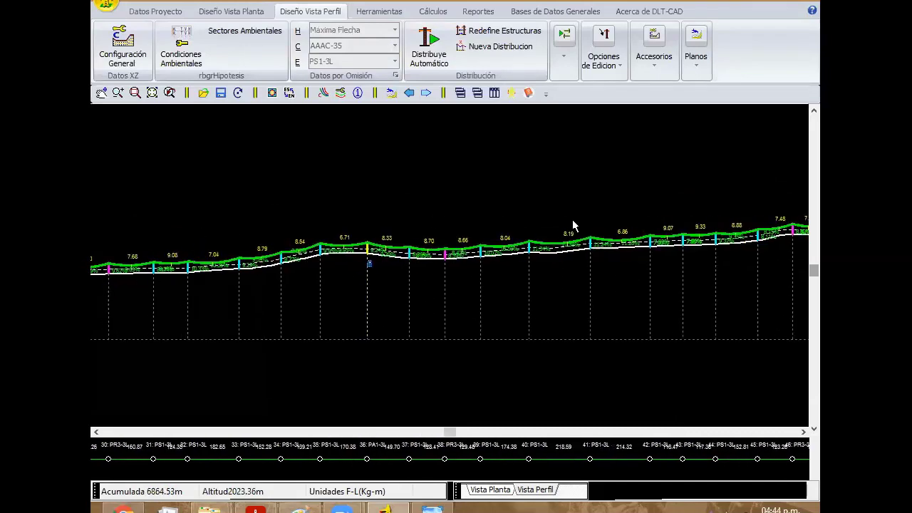
{"action": "scroll", "coordinate": [575, 228], "scroll_direction": "right", "scroll_amount": 3}
{"action": "scroll", "coordinate": [524, 264], "scroll_direction": "right", "scroll_amount": 2}
{"action": "scroll", "coordinate": [492, 295], "scroll_direction": "right", "scroll_amount": 2}
{"action": "scroll", "coordinate": [474, 276], "scroll_direction": "right", "scroll_amount": 2}
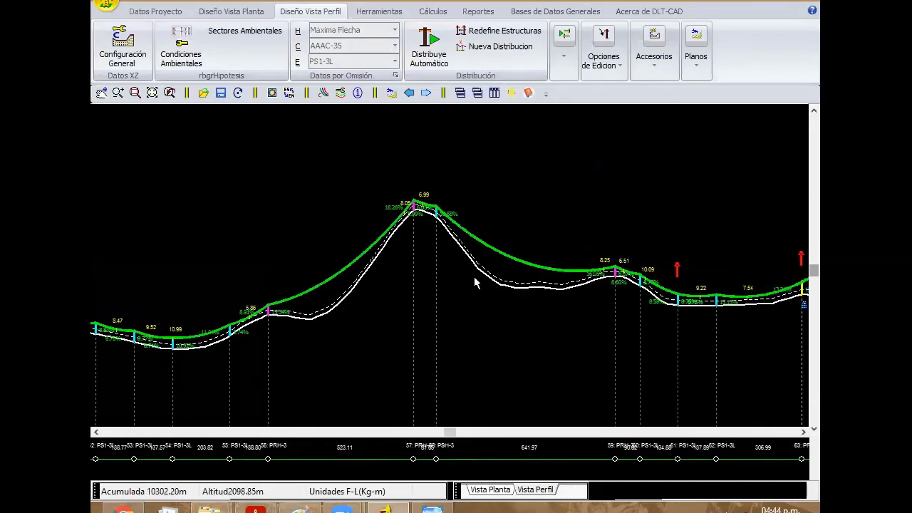
{"action": "scroll", "coordinate": [663, 276], "scroll_direction": "right", "scroll_amount": 2}
{"action": "scroll", "coordinate": [421, 198], "scroll_direction": "left", "scroll_amount": 2}
{"action": "scroll", "coordinate": [442, 213], "scroll_direction": "left", "scroll_amount": 2}
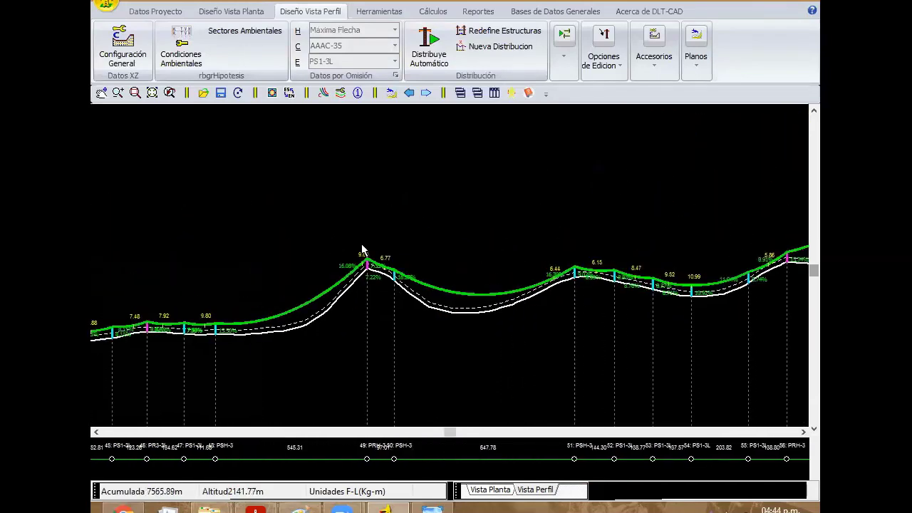
{"action": "scroll", "coordinate": [468, 238], "scroll_direction": "left", "scroll_amount": 2}
{"action": "scroll", "coordinate": [434, 185], "scroll_direction": "left", "scroll_amount": 2}
{"action": "scroll", "coordinate": [400, 134], "scroll_direction": "left", "scroll_amount": 1}
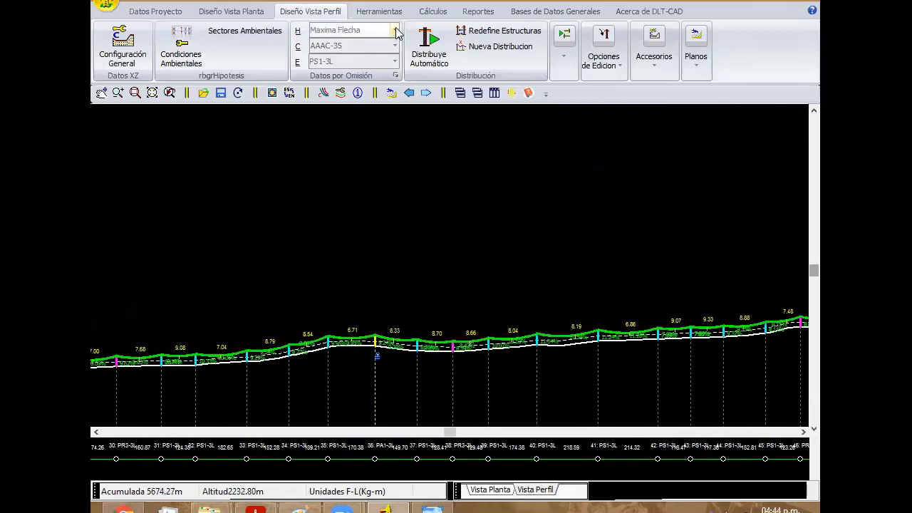
{"action": "left_click", "coordinate": [394, 30]}
{"action": "left_click", "coordinate": [427, 70]}
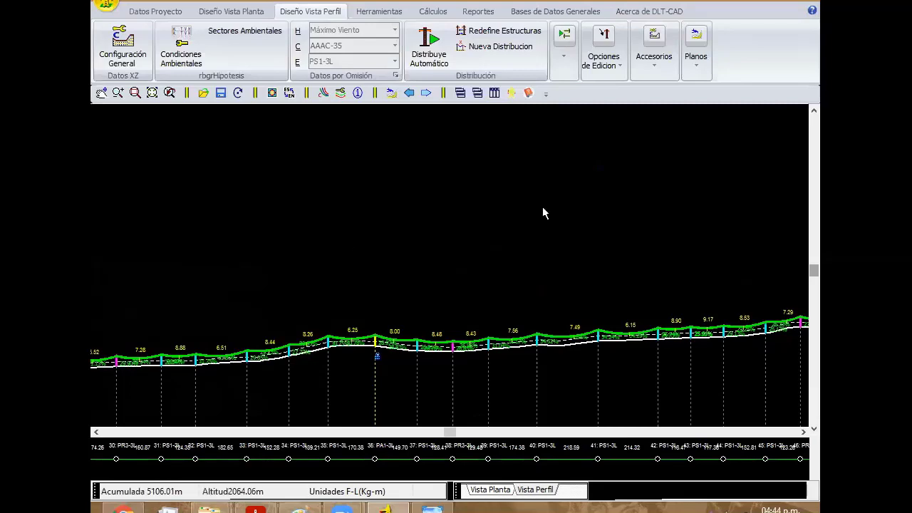
{"action": "scroll", "coordinate": [542, 208], "scroll_direction": "left", "scroll_amount": 2}
{"action": "scroll", "coordinate": [432, 187], "scroll_direction": "left", "scroll_amount": 2}
{"action": "scroll", "coordinate": [541, 174], "scroll_direction": "left", "scroll_amount": 2}
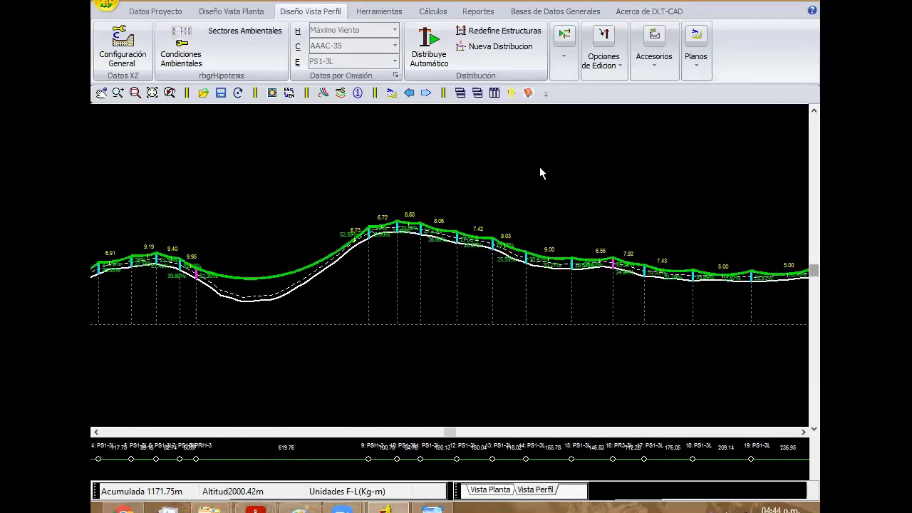
{"action": "scroll", "coordinate": [540, 173], "scroll_direction": "left", "scroll_amount": 1}
{"action": "scroll", "coordinate": [540, 169], "scroll_direction": "left", "scroll_amount": 1}
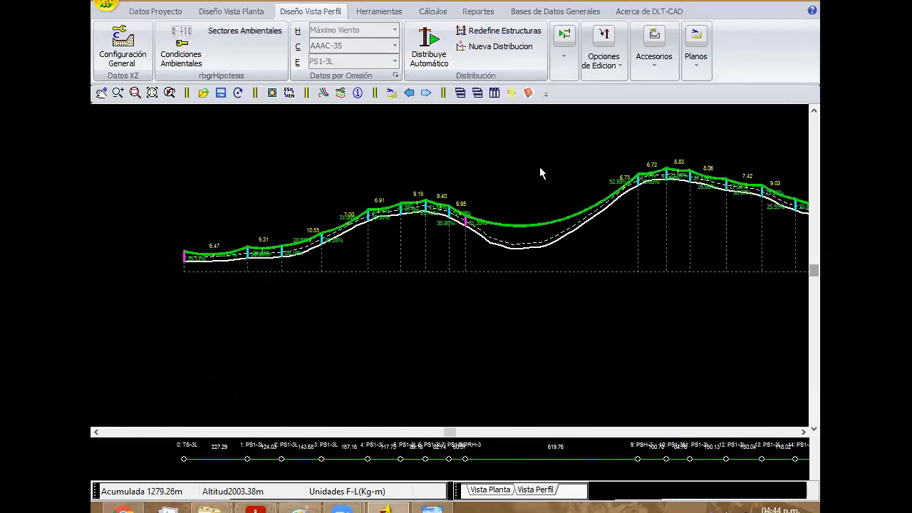
{"action": "scroll", "coordinate": [492, 203], "scroll_direction": "right", "scroll_amount": 1}
{"action": "scroll", "coordinate": [478, 213], "scroll_direction": "right", "scroll_amount": 1}
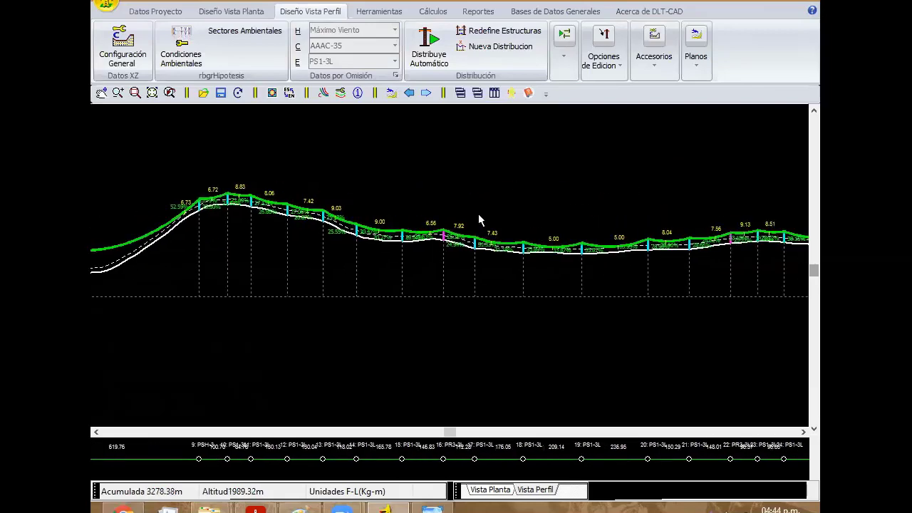
{"action": "scroll", "coordinate": [345, 217], "scroll_direction": "right", "scroll_amount": 1}
{"action": "scroll", "coordinate": [642, 212], "scroll_direction": "right", "scroll_amount": 1}
{"action": "scroll", "coordinate": [656, 190], "scroll_direction": "right", "scroll_amount": 1}
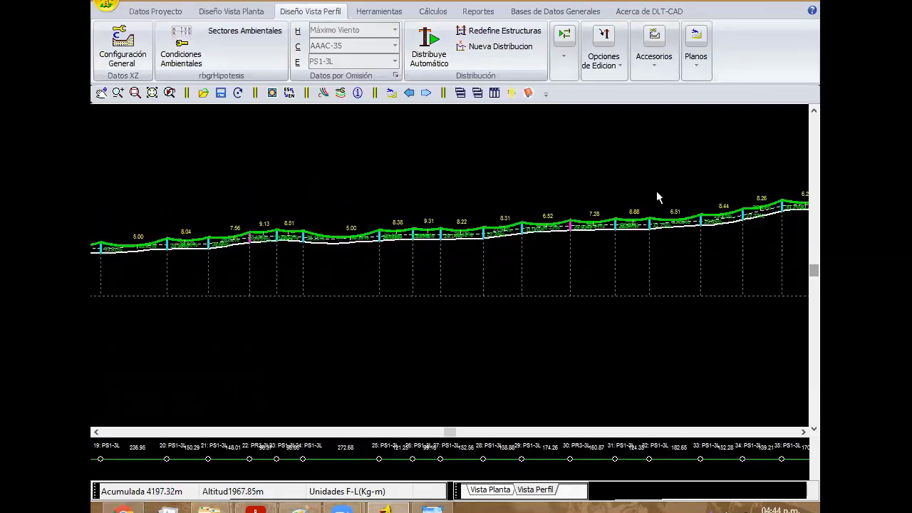
{"action": "scroll", "coordinate": [525, 177], "scroll_direction": "right", "scroll_amount": 1}
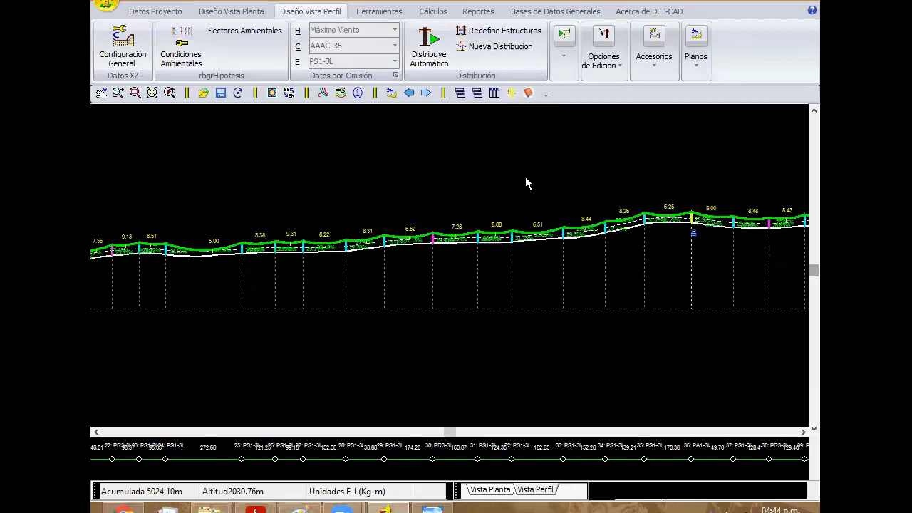
{"action": "scroll", "coordinate": [335, 197], "scroll_direction": "left", "scroll_amount": 1}
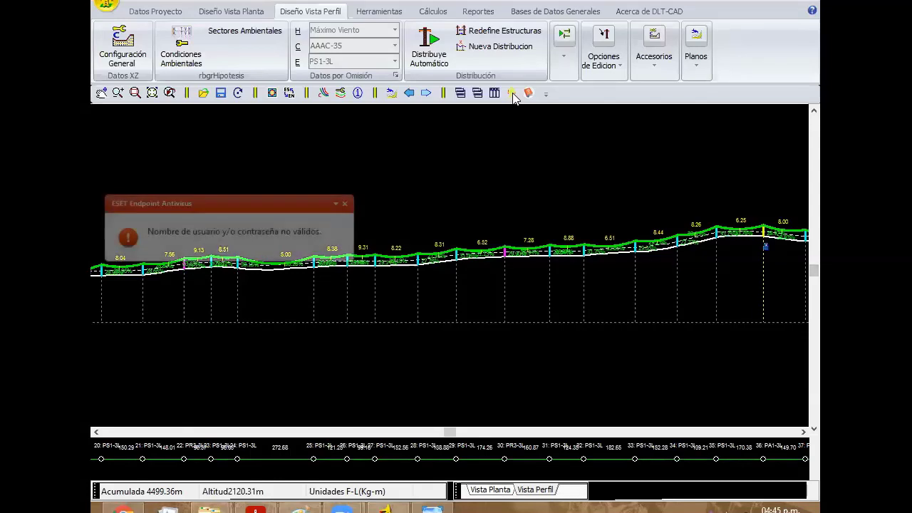
Dismiss the ESET popup and pan the Máximo Viento profile to review supports 13 to 30
{"action": "left_click", "coordinate": [344, 203]}
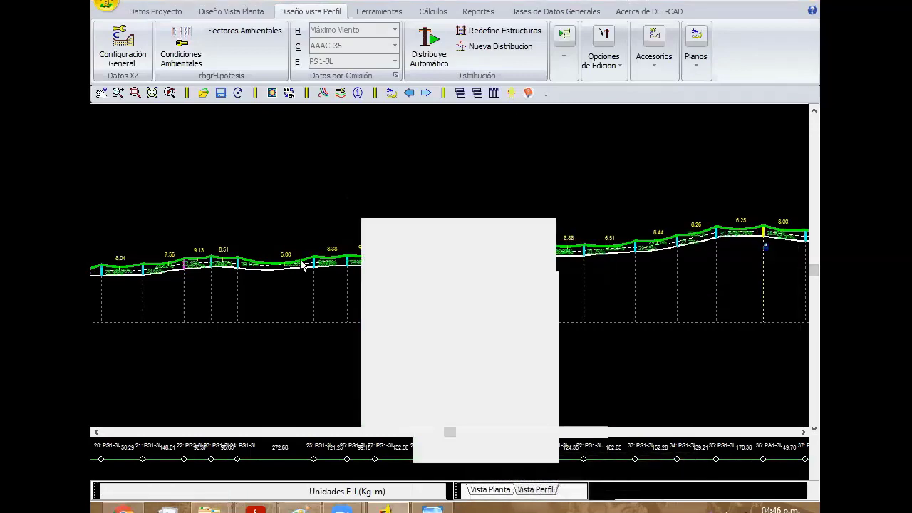
{"action": "middle_click_drag", "start_coordinate": [441, 218], "coordinate": [491, 209]}
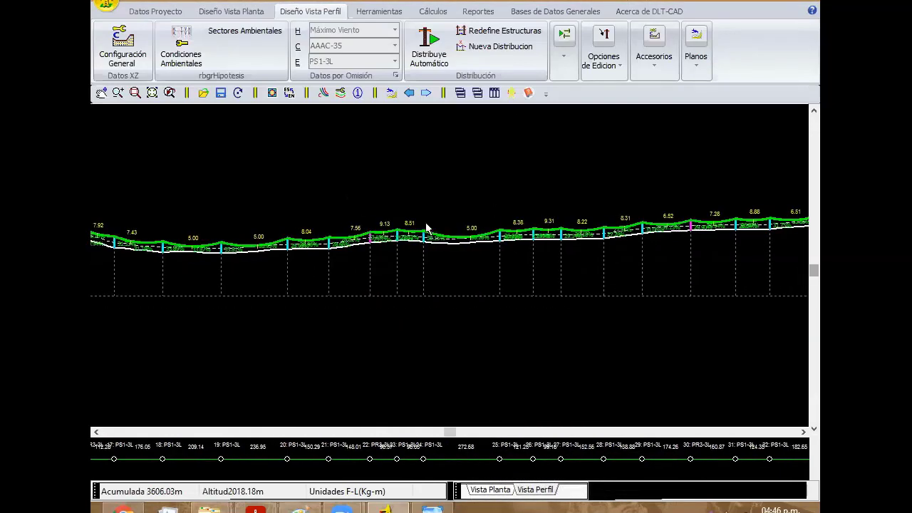
{"action": "scroll", "coordinate": [437, 227], "scroll_direction": "up", "scroll_amount": 5}
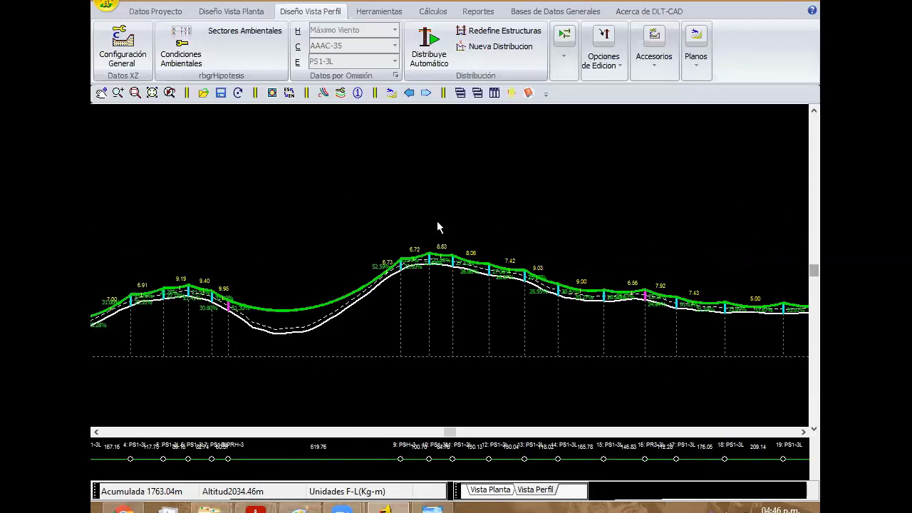
{"action": "scroll", "coordinate": [623, 235], "scroll_direction": "down", "scroll_amount": 1}
{"action": "scroll", "coordinate": [499, 242], "scroll_direction": "down", "scroll_amount": 1}
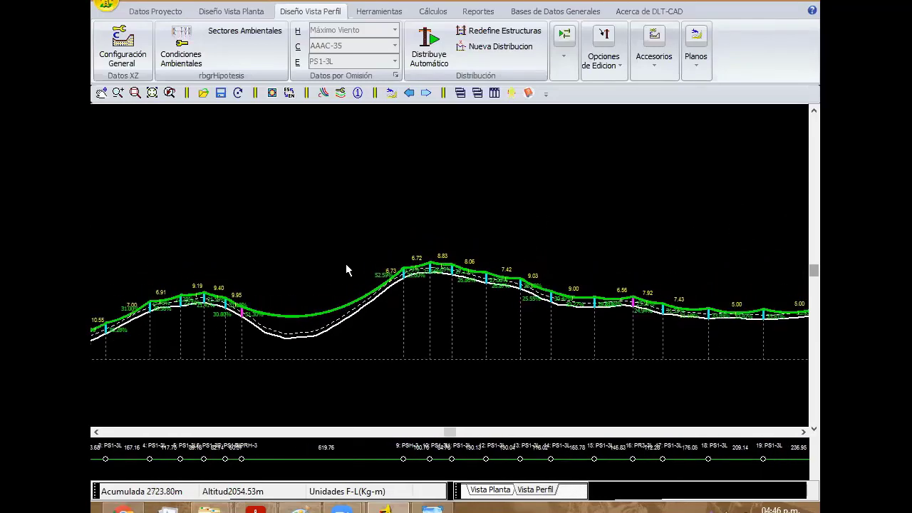
{"action": "scroll", "coordinate": [427, 283], "scroll_direction": "down", "scroll_amount": 1}
{"action": "scroll", "coordinate": [512, 298], "scroll_direction": "down", "scroll_amount": 2}
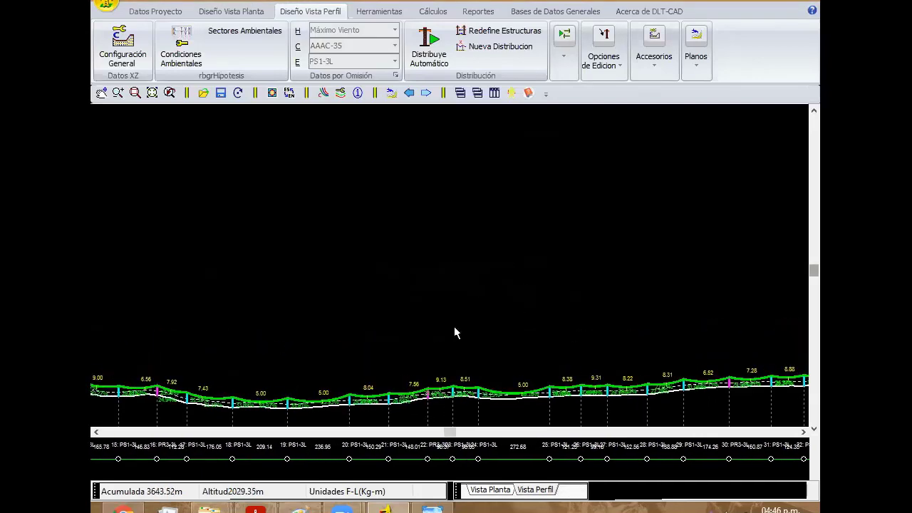
{"action": "key", "text": "Return"}
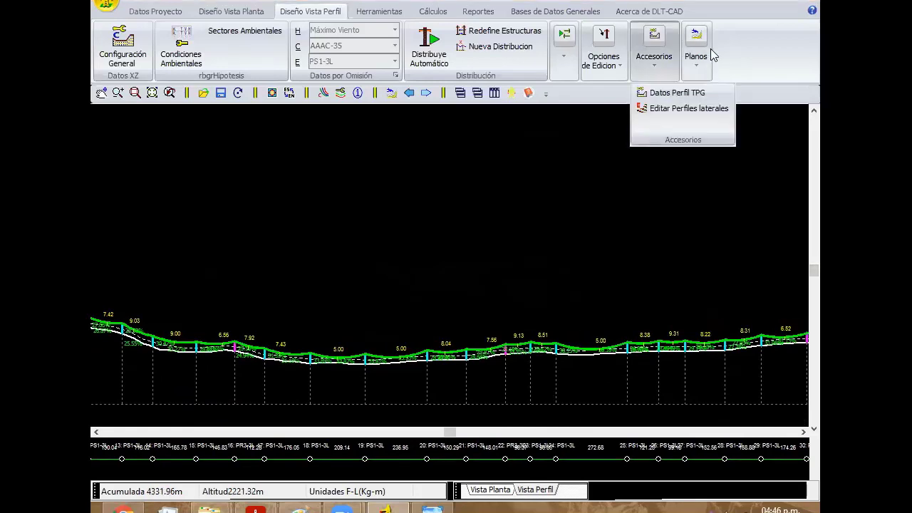
Close the Accesorios list and switch to the Cálculos tab
{"action": "left_click", "coordinate": [596, 129]}
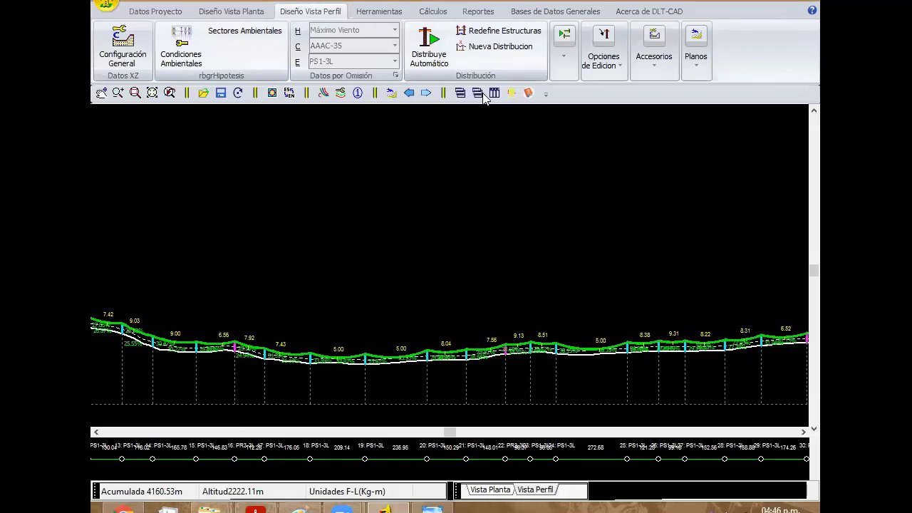
{"action": "left_click", "coordinate": [443, 21]}
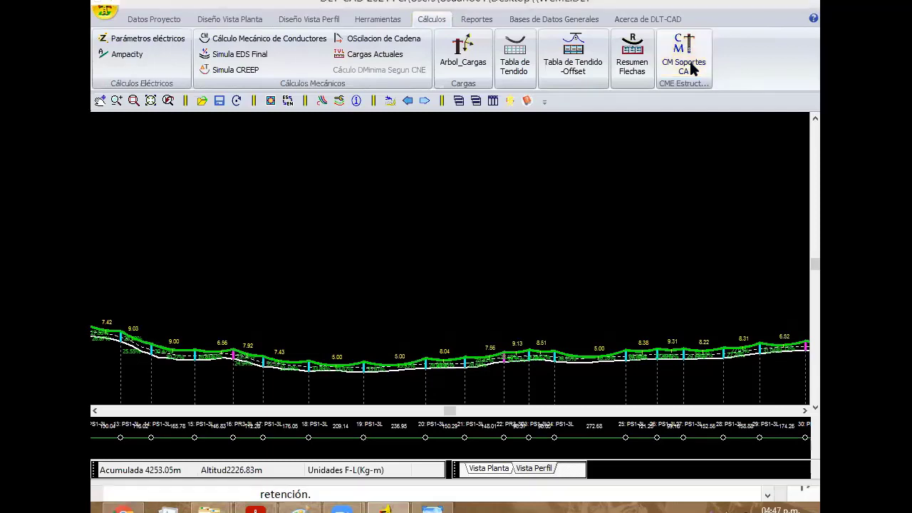
Open the CM Soportes CA report on its Transversal results and browse the support rows
{"action": "left_click", "coordinate": [691, 67]}
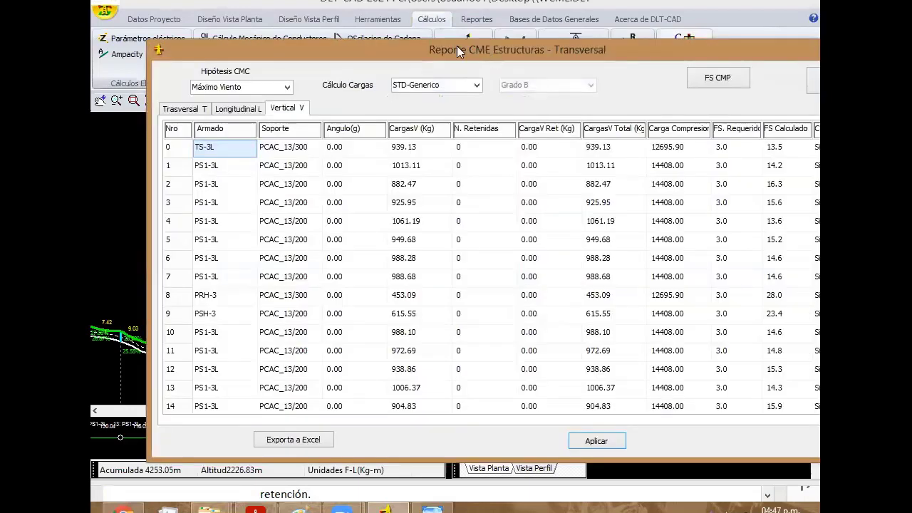
{"action": "left_click", "coordinate": [129, 103]}
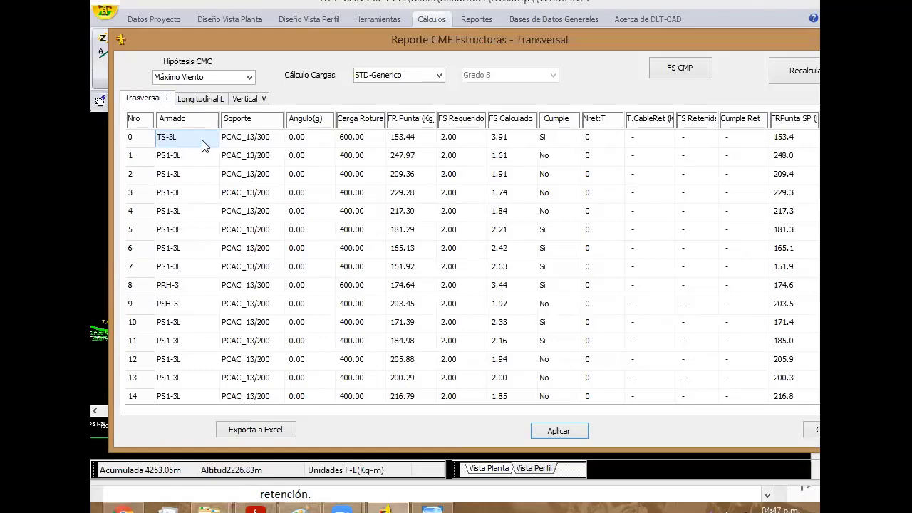
{"action": "left_click", "coordinate": [206, 144]}
{"action": "left_click", "coordinate": [206, 156]}
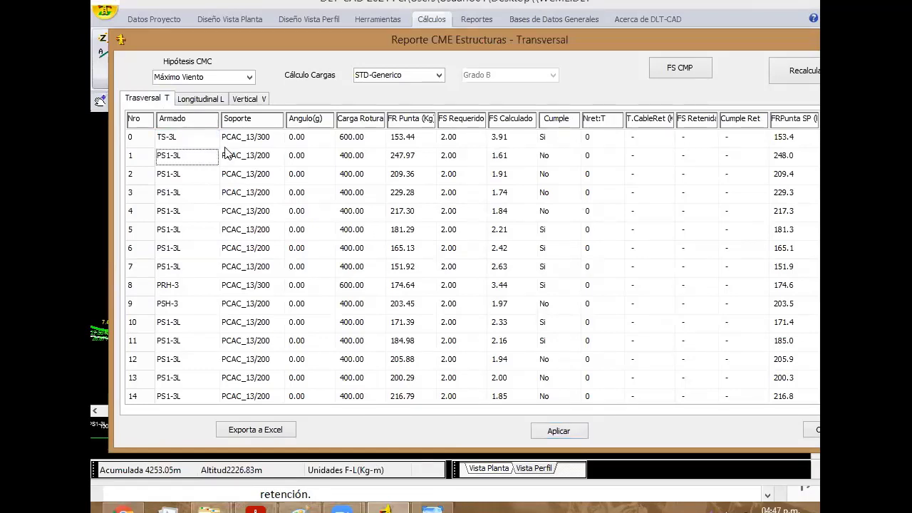
{"action": "key", "text": "Up"}
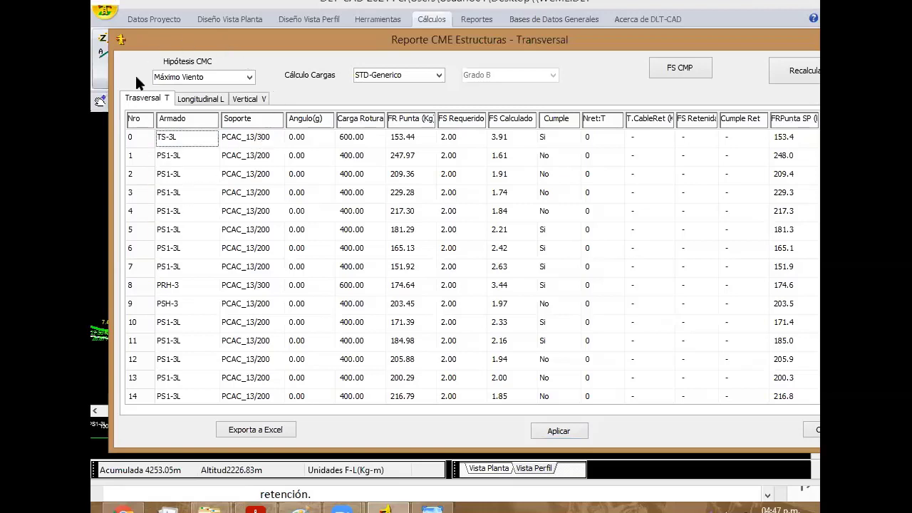
Try the Temperatura mínima and Maxima Flecha hypotheses, then return to Máximo Viento
{"action": "left_click", "coordinate": [244, 72]}
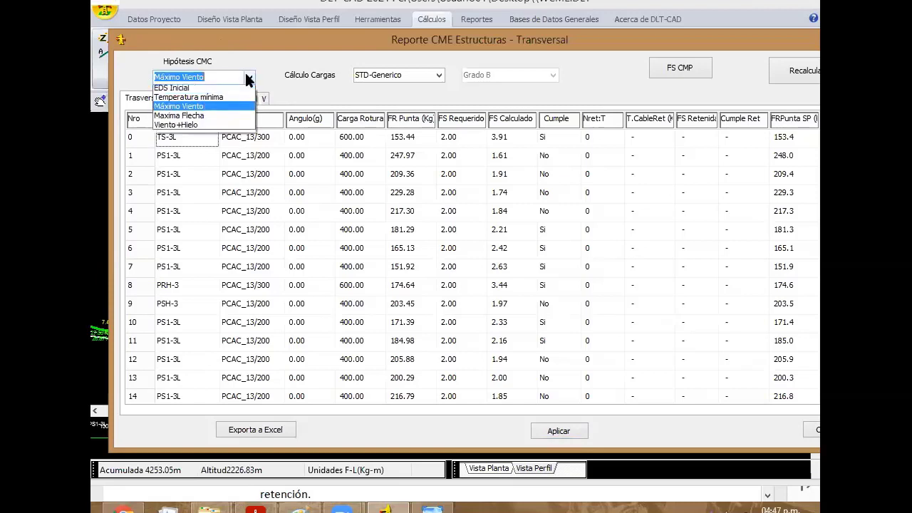
{"action": "left_click", "coordinate": [225, 102]}
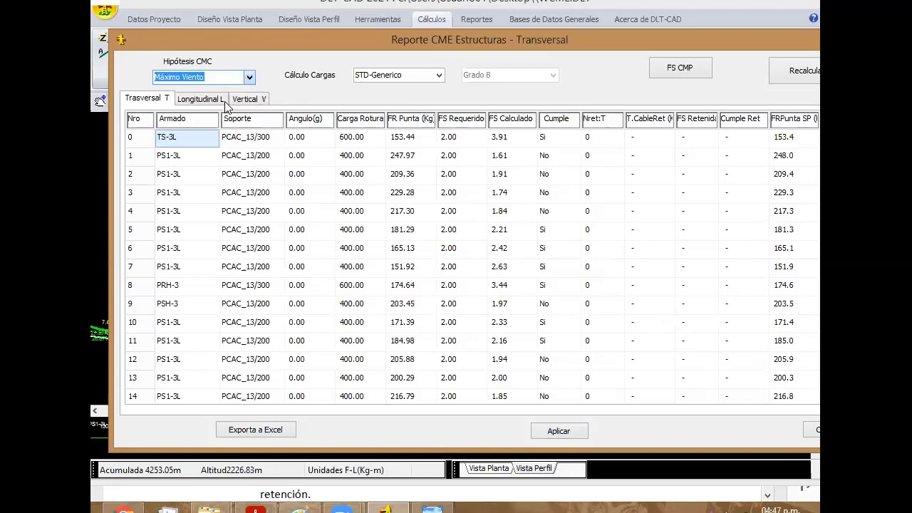
{"action": "left_click", "coordinate": [249, 77]}
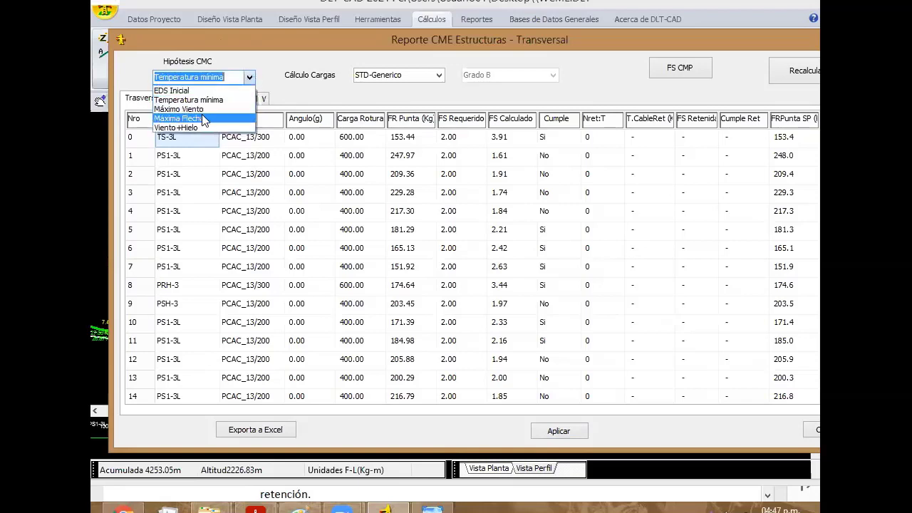
{"action": "left_click", "coordinate": [202, 118]}
{"action": "left_click", "coordinate": [252, 76]}
{"action": "left_click", "coordinate": [207, 110]}
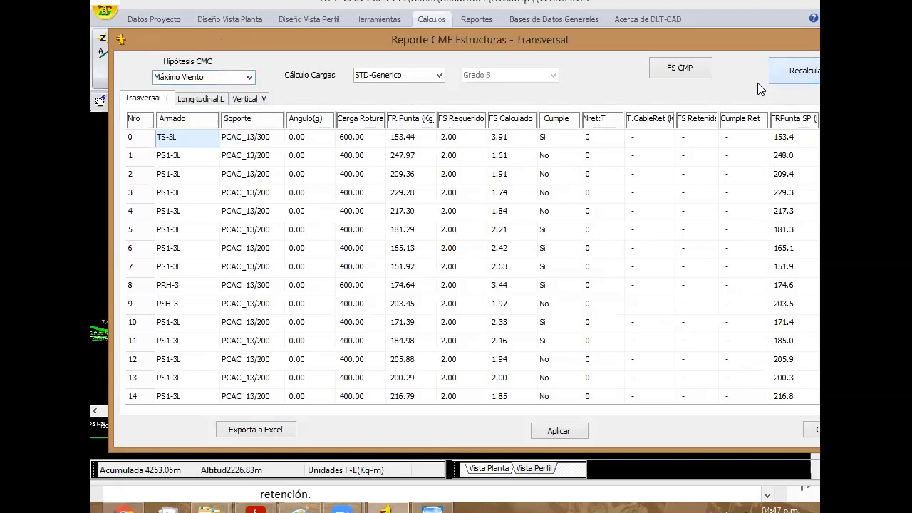
Keep STD-Generico loads, check Longitudinal and Vertical results, then return to Transversal
{"action": "left_click", "coordinate": [439, 75]}
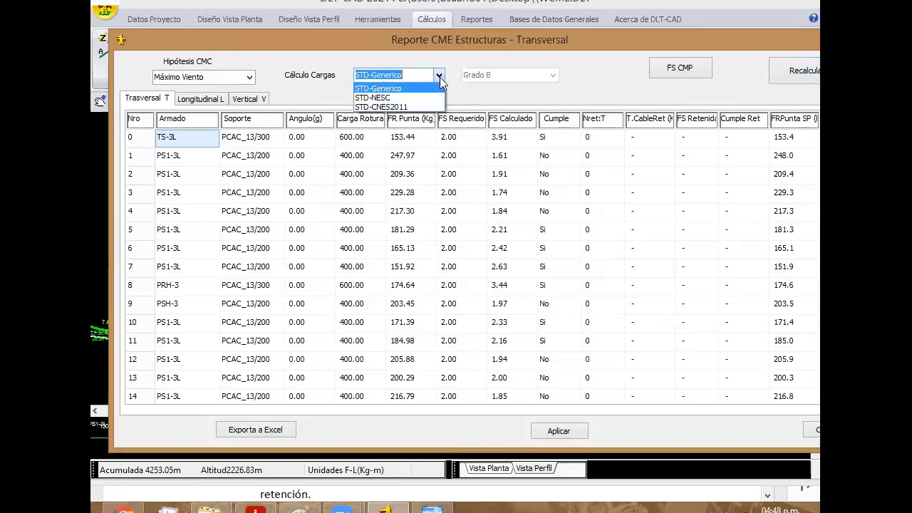
{"action": "left_click", "coordinate": [440, 77]}
{"action": "left_click", "coordinate": [440, 77]}
{"action": "left_click", "coordinate": [439, 76]}
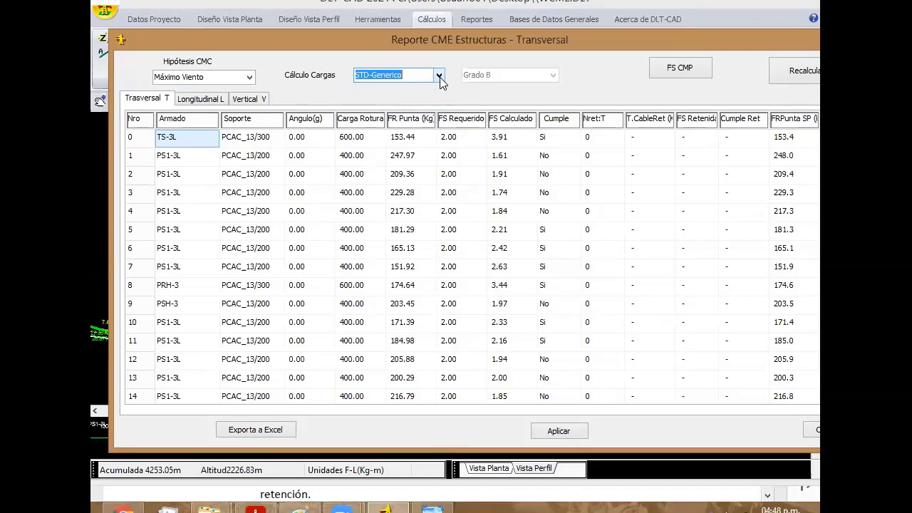
{"action": "left_click", "coordinate": [440, 77]}
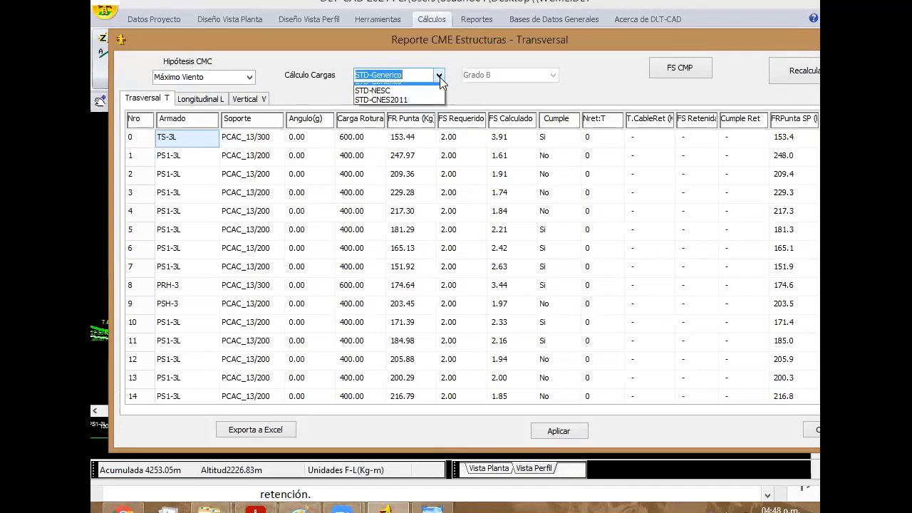
{"action": "left_click", "coordinate": [439, 77]}
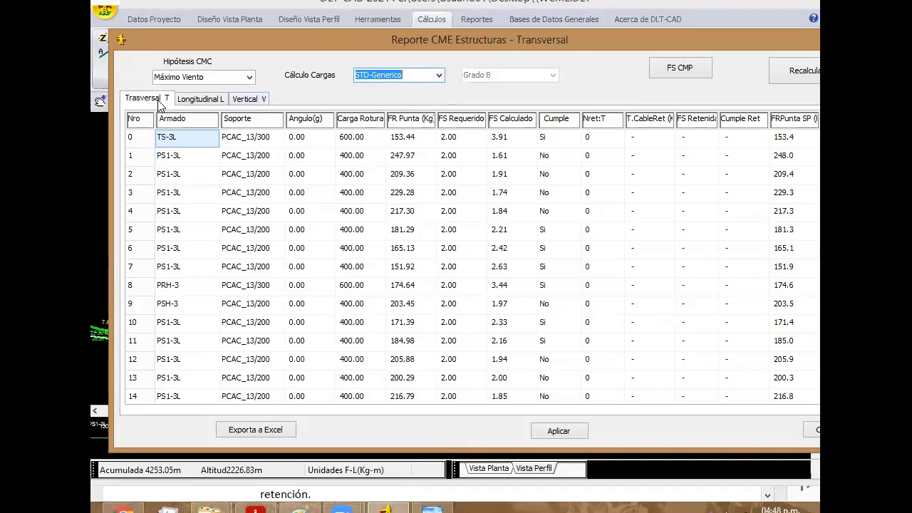
{"action": "left_click", "coordinate": [203, 102]}
{"action": "left_click", "coordinate": [251, 101]}
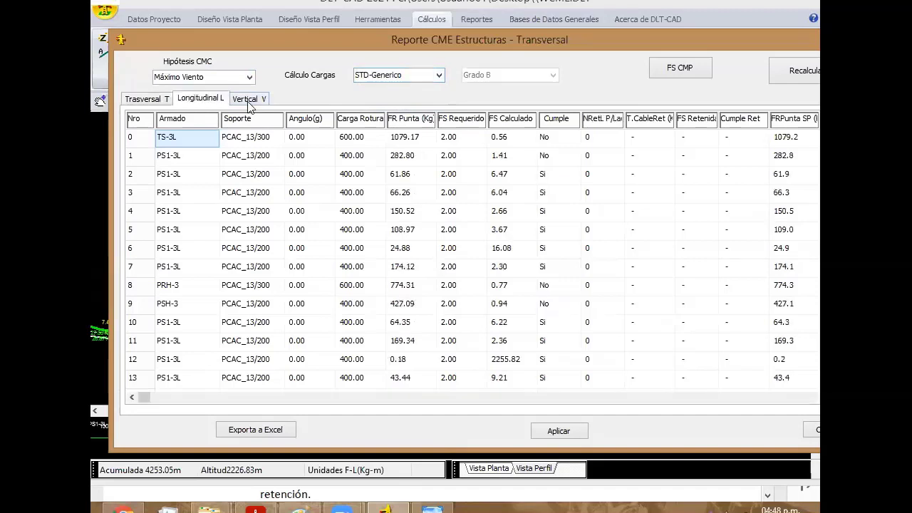
{"action": "left_click", "coordinate": [152, 104]}
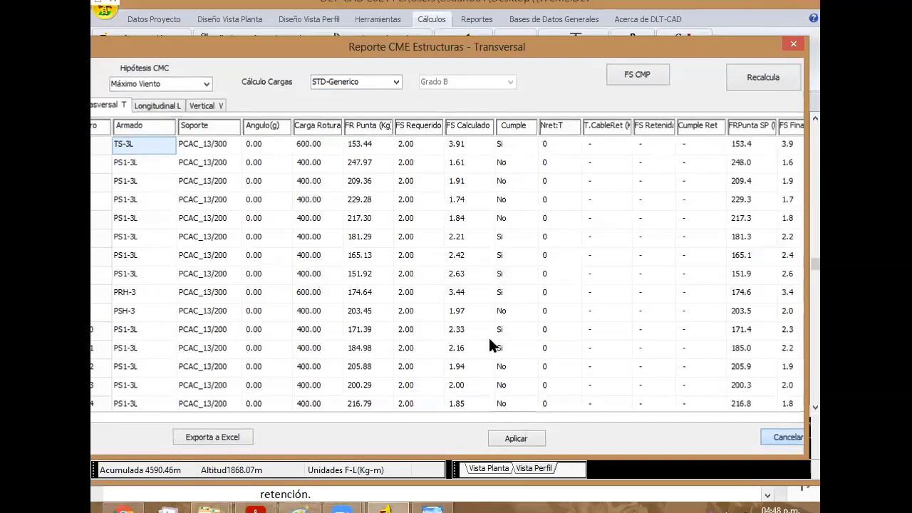
Close the Reporte CME Estructuras dialog with Esc
{"action": "key", "text": "Escape"}
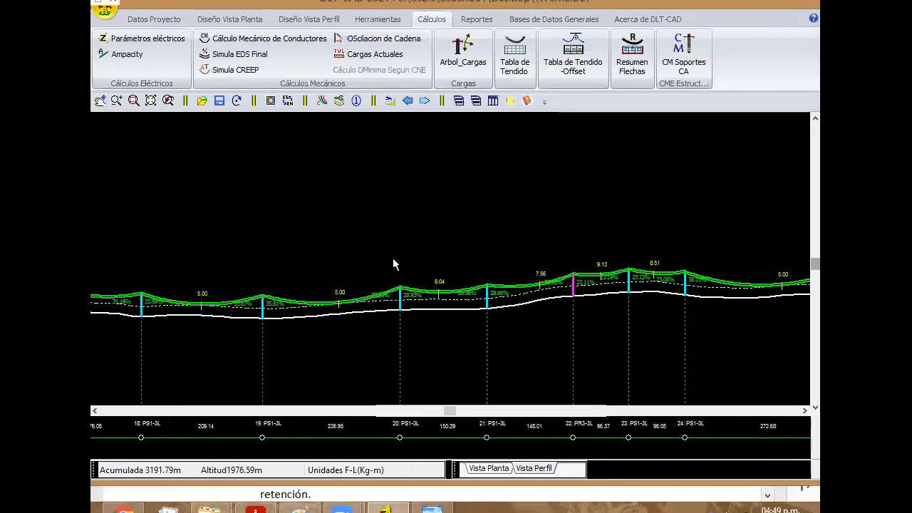
{"action": "mouse_move", "coordinate": [401, 305]}
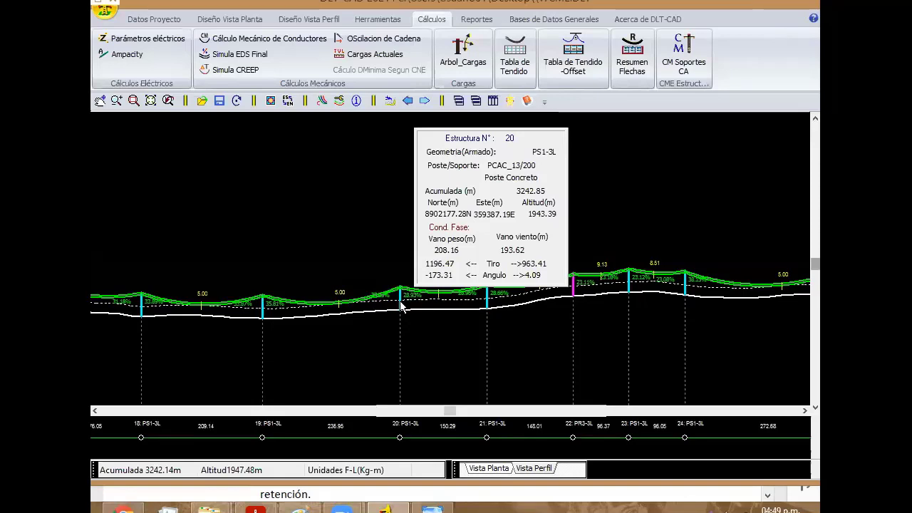
Pick up support 19 to reposition it and zoom in on support 20
{"action": "right_click", "coordinate": [353, 268]}
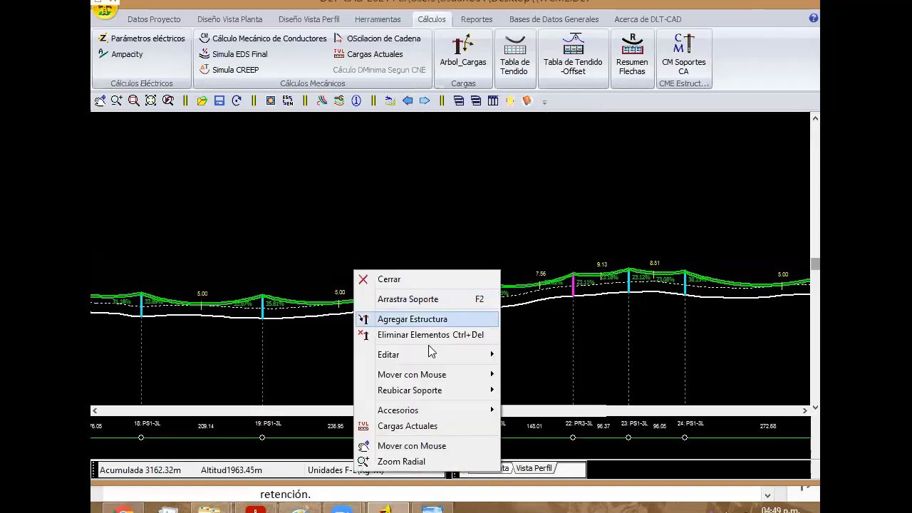
{"action": "left_click", "coordinate": [295, 262]}
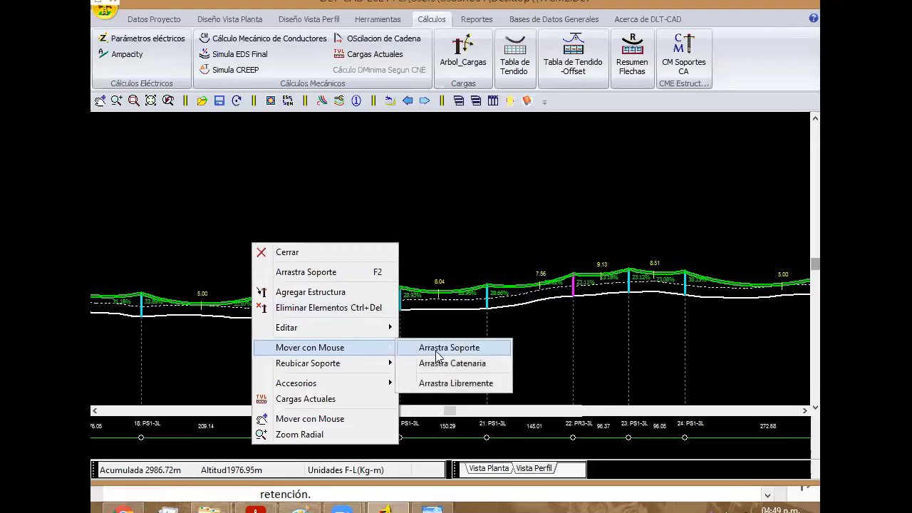
{"action": "left_click", "coordinate": [449, 347]}
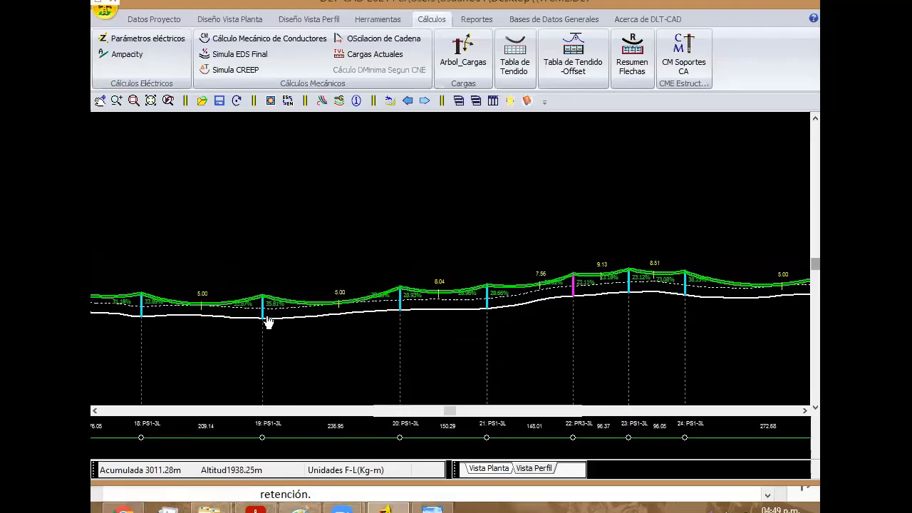
{"action": "right_click", "coordinate": [387, 249]}
{"action": "left_click", "coordinate": [404, 335]}
{"action": "scroll", "coordinate": [387, 230], "scroll_direction": "up", "scroll_amount": 1}
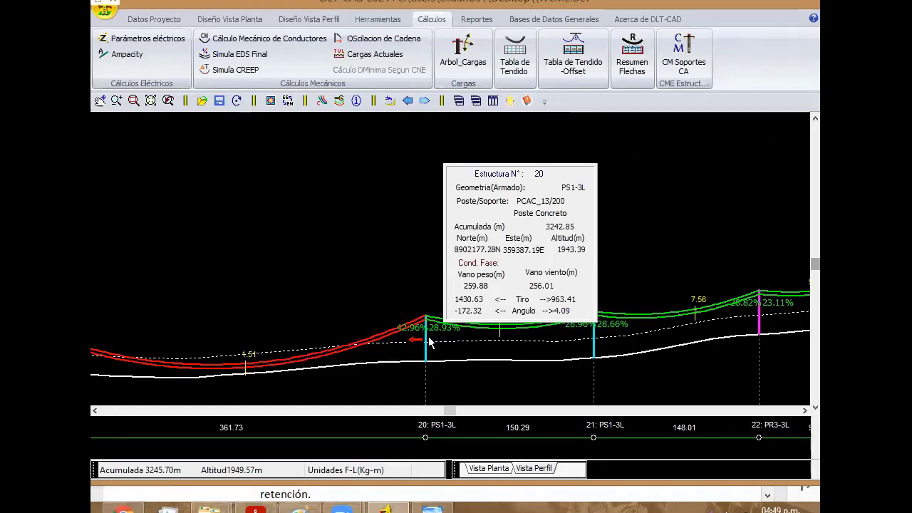
Review the project's Estructuras assemblies table in Datos Proyecto and cancel without changes
{"action": "left_click", "coordinate": [142, 23]}
{"action": "left_click", "coordinate": [220, 54]}
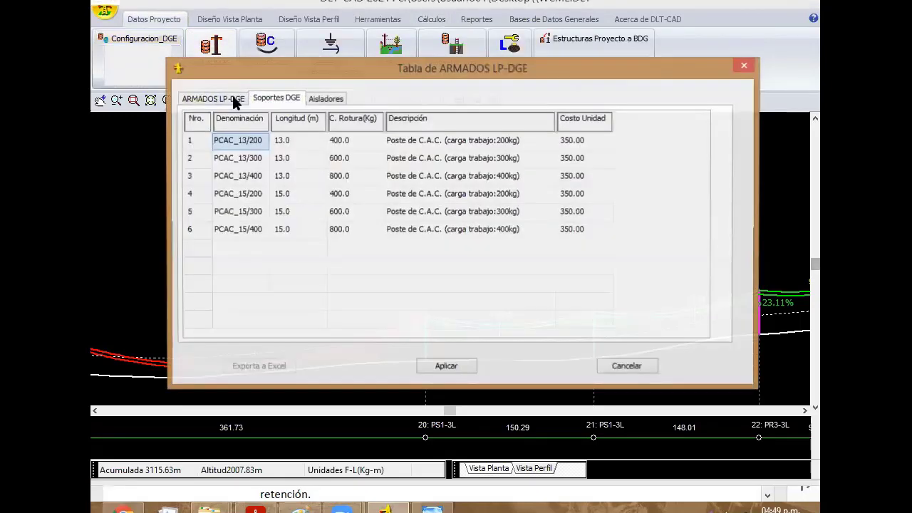
{"action": "left_click", "coordinate": [234, 100]}
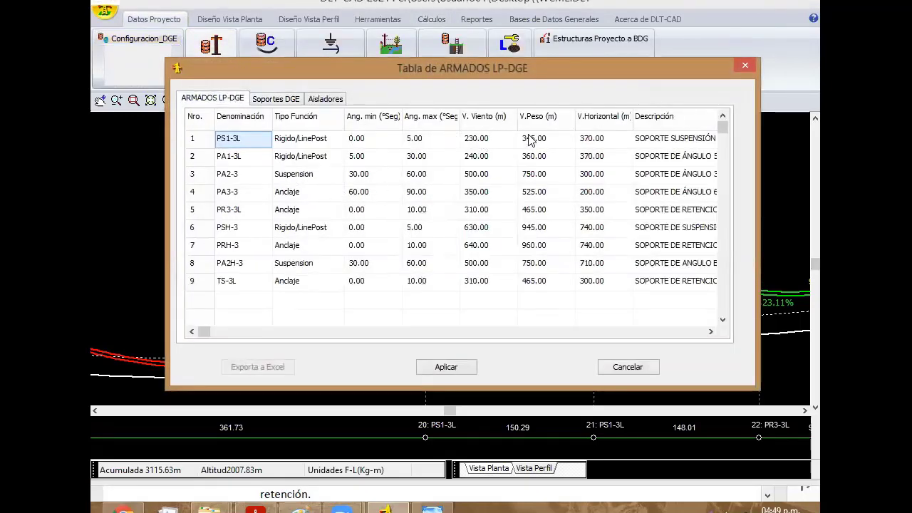
{"action": "left_click", "coordinate": [752, 64]}
{"action": "mouse_move", "coordinate": [426, 349]}
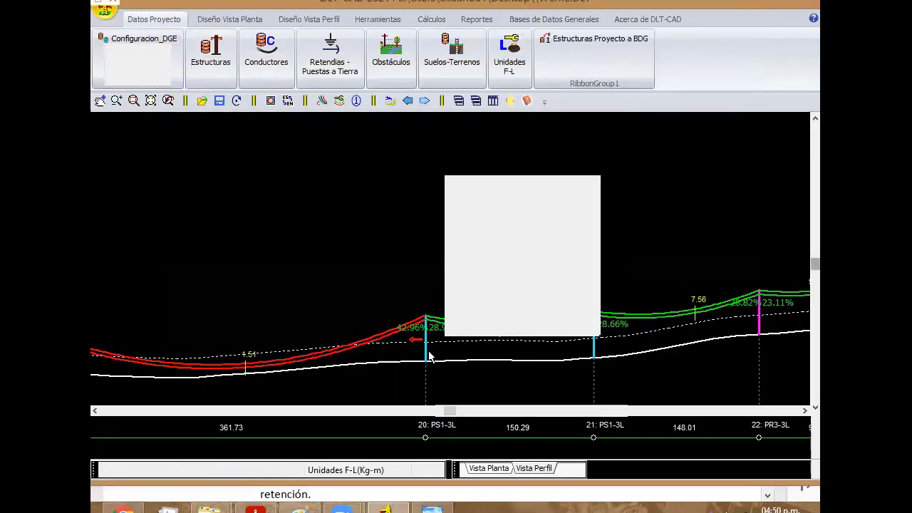
Drag supports 19 and 20 so their spans read 231.44 m and 171.67 m, none red
{"action": "middle_click_drag", "start_coordinate": [287, 266], "coordinate": [403, 242]}
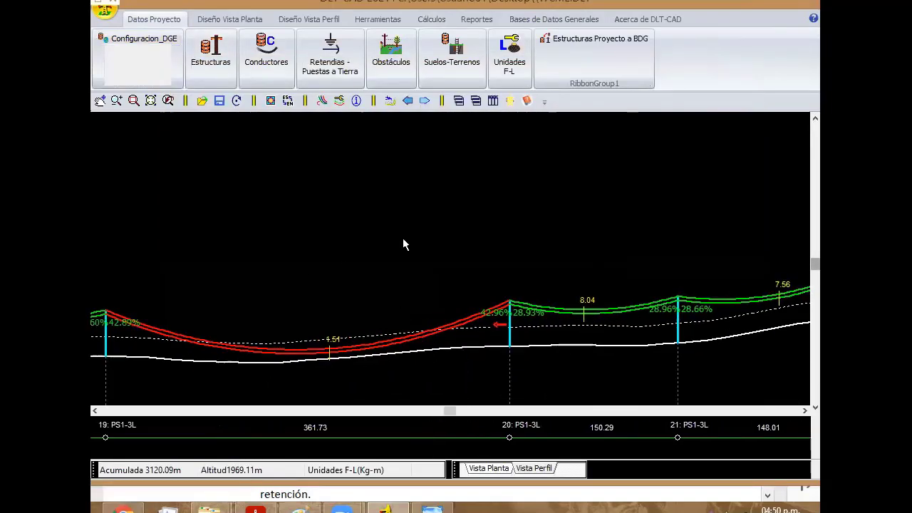
{"action": "right_click", "coordinate": [178, 233]}
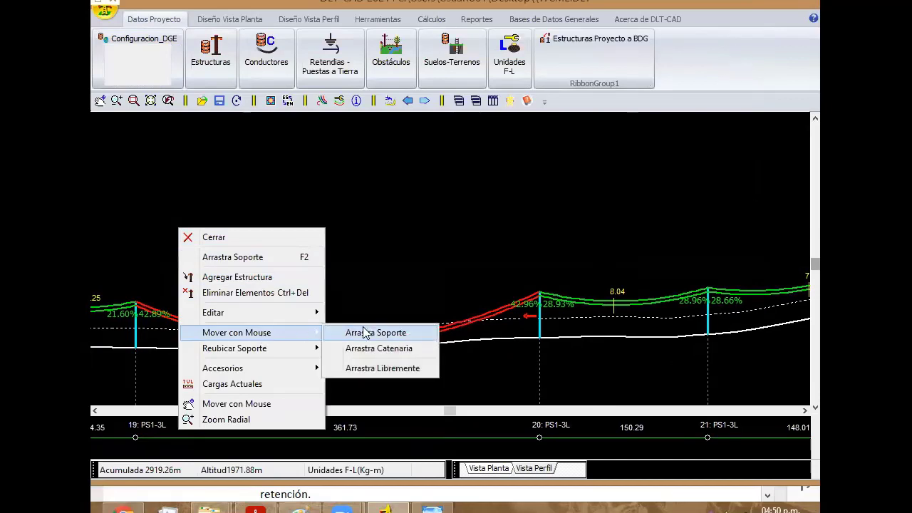
{"action": "left_click", "coordinate": [377, 330]}
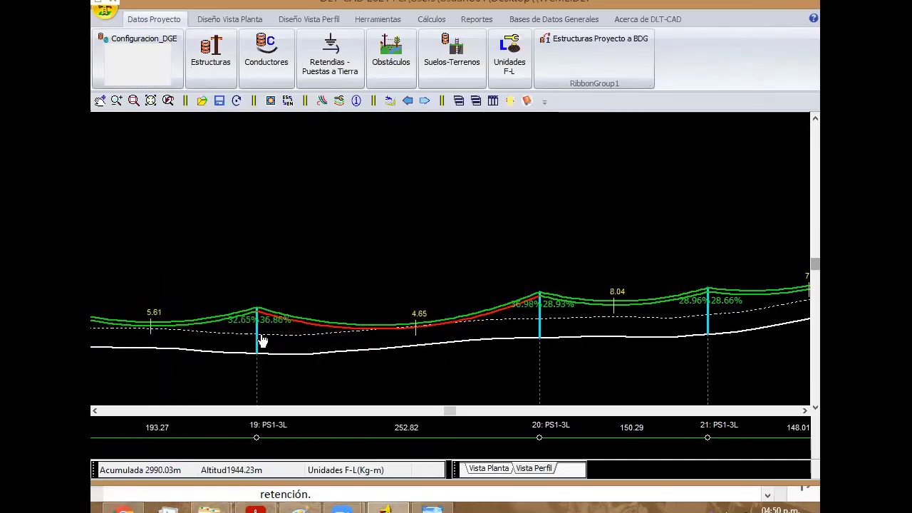
{"action": "left_click", "coordinate": [257, 342]}
{"action": "left_click", "coordinate": [518, 326]}
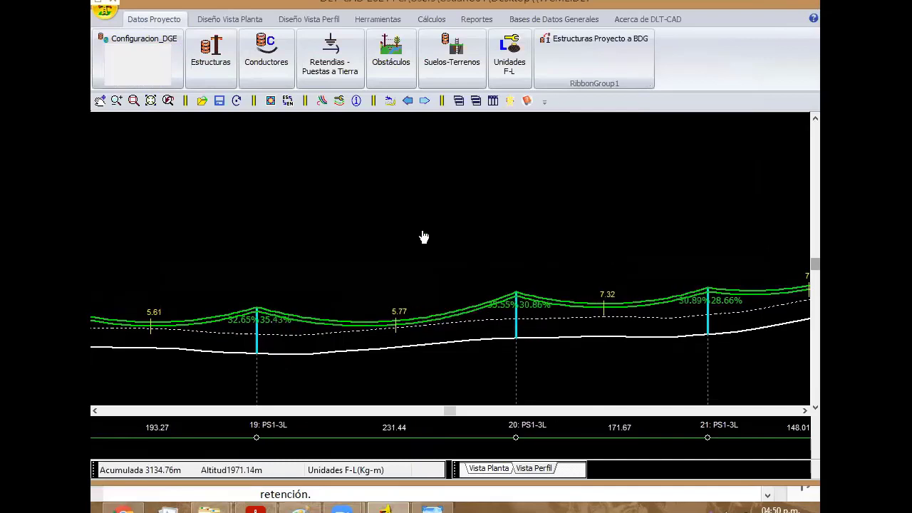
{"action": "scroll", "coordinate": [503, 245], "scroll_direction": "down", "scroll_amount": 1}
{"action": "scroll", "coordinate": [503, 246], "scroll_direction": "down", "scroll_amount": 1}
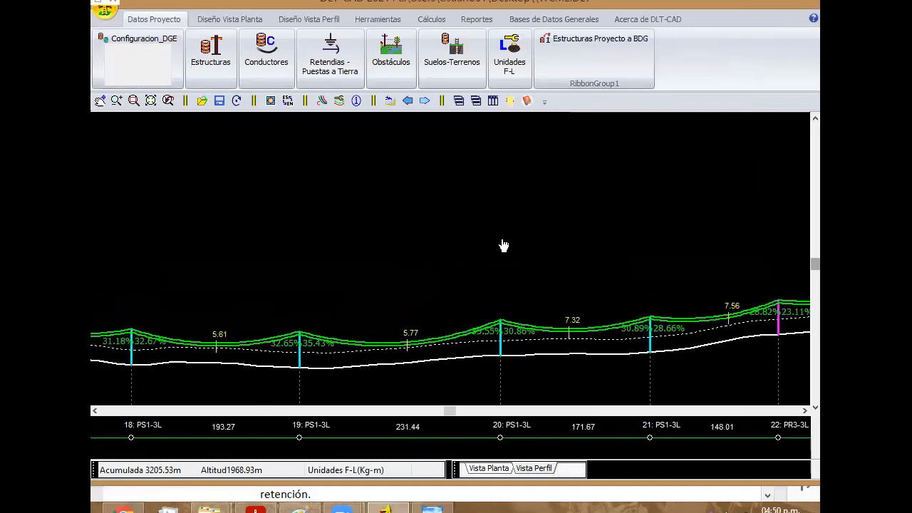
Untick Tiros tangenciales %TR in Configuracion_DGE to hide tension percentages on the profile
{"action": "left_click", "coordinate": [321, 102]}
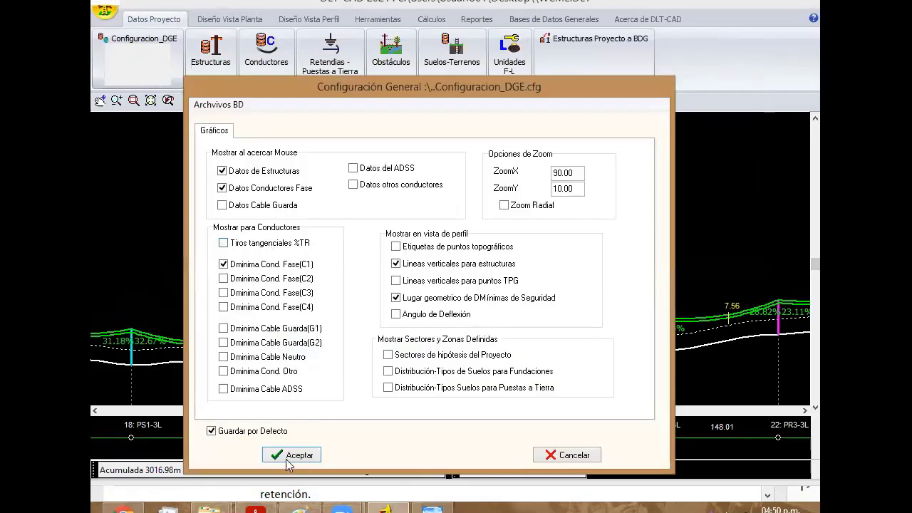
{"action": "left_click", "coordinate": [288, 457]}
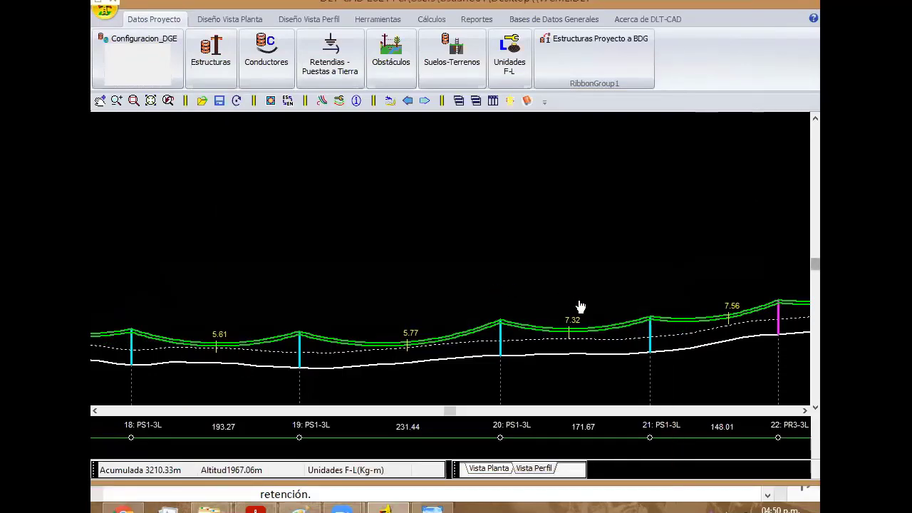
{"action": "mouse_move", "coordinate": [580, 305]}
{"action": "left_mouse_down"}
{"action": "mouse_move", "coordinate": [350, 260]}
{"action": "mouse_move", "coordinate": [386, 283]}
{"action": "left_mouse_up"}
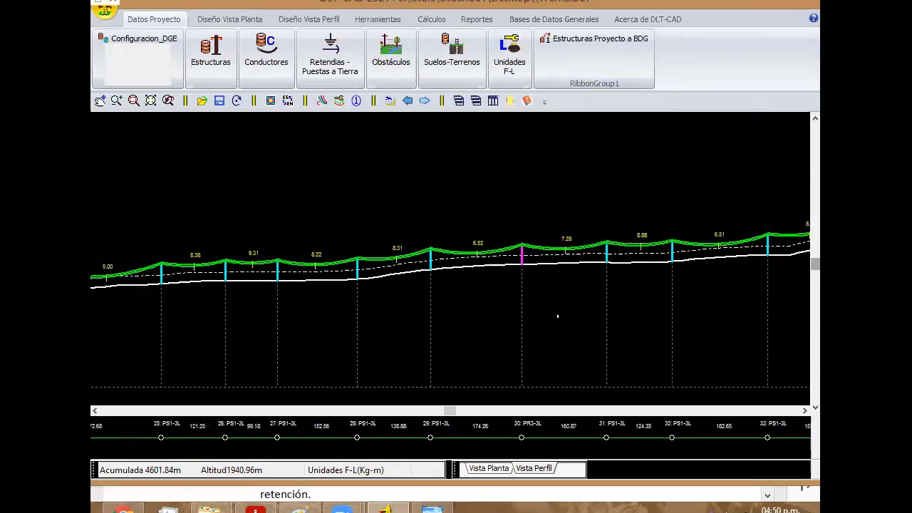
{"action": "scroll", "coordinate": [350, 270], "scroll_direction": "down", "scroll_amount": 3}
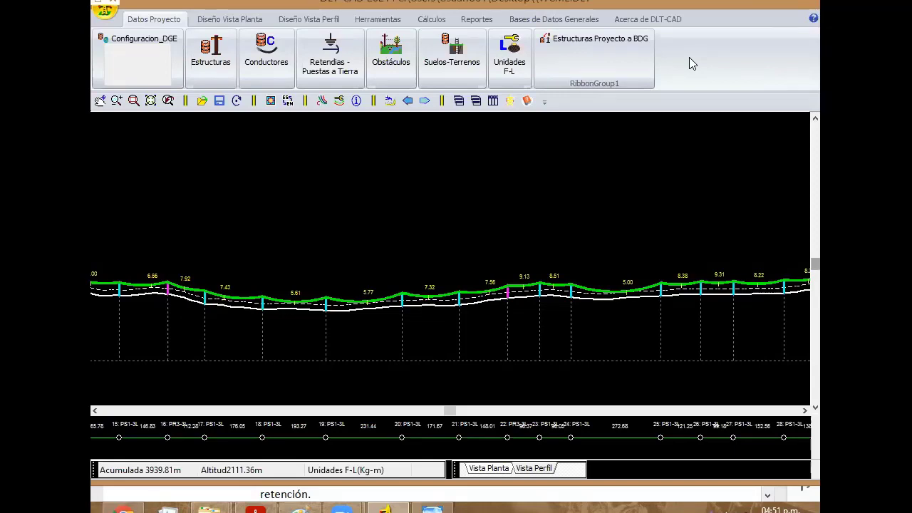
{"action": "left_click", "coordinate": [553, 19]}
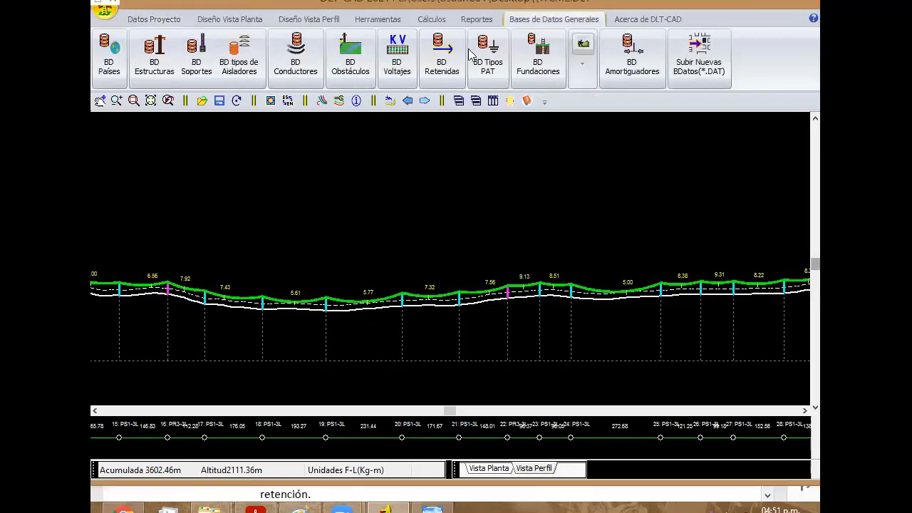
{"action": "left_click", "coordinate": [154, 54]}
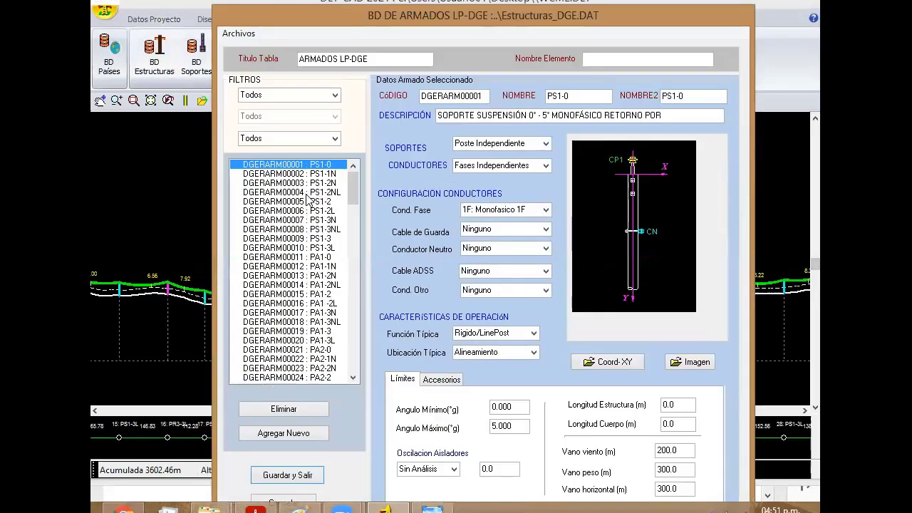
{"action": "left_click", "coordinate": [285, 237]}
{"action": "left_click", "coordinate": [431, 380]}
{"action": "left_click", "coordinate": [409, 382]}
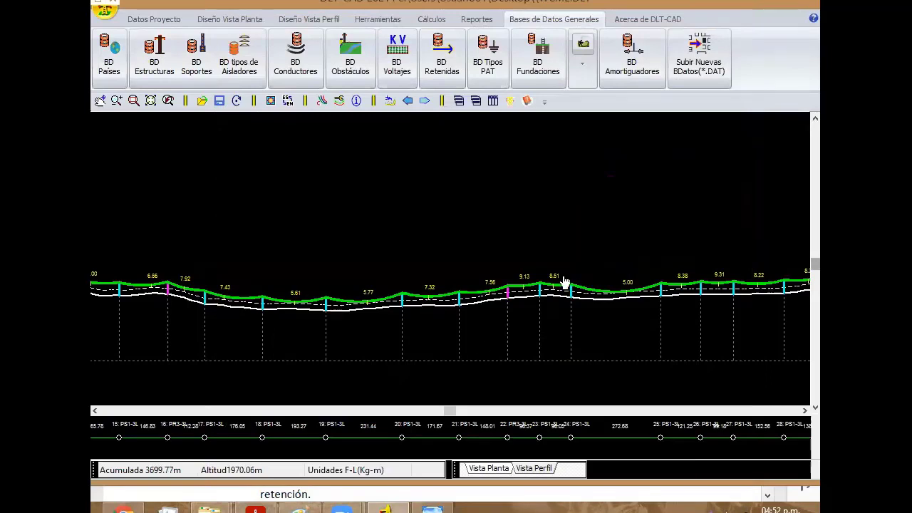
Drag support 24 rightward in Vista Perfil so its span to support 25 reads 222.14 m
{"action": "mouse_move", "coordinate": [574, 293]}
{"action": "left_mouse_down"}
{"action": "mouse_move", "coordinate": [589, 295]}
{"action": "mouse_move", "coordinate": [549, 295]}
{"action": "left_mouse_up"}
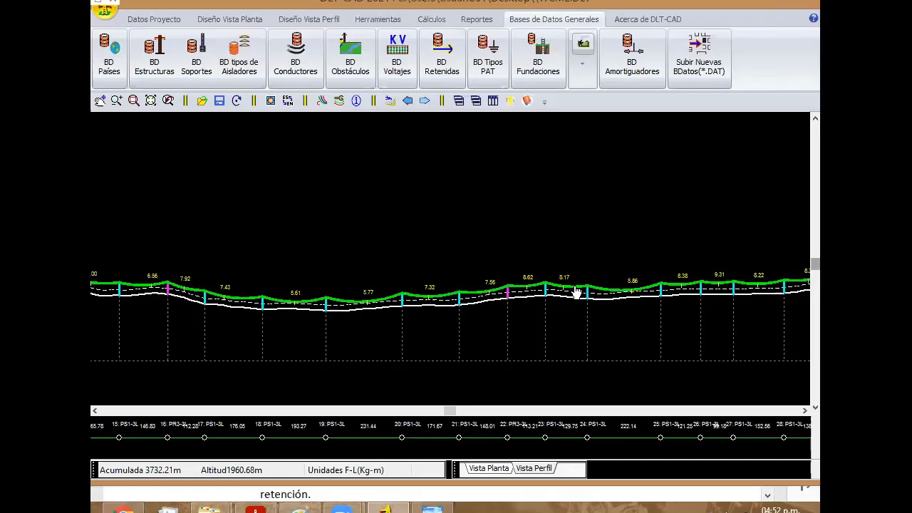
{"action": "left_click", "coordinate": [638, 62]}
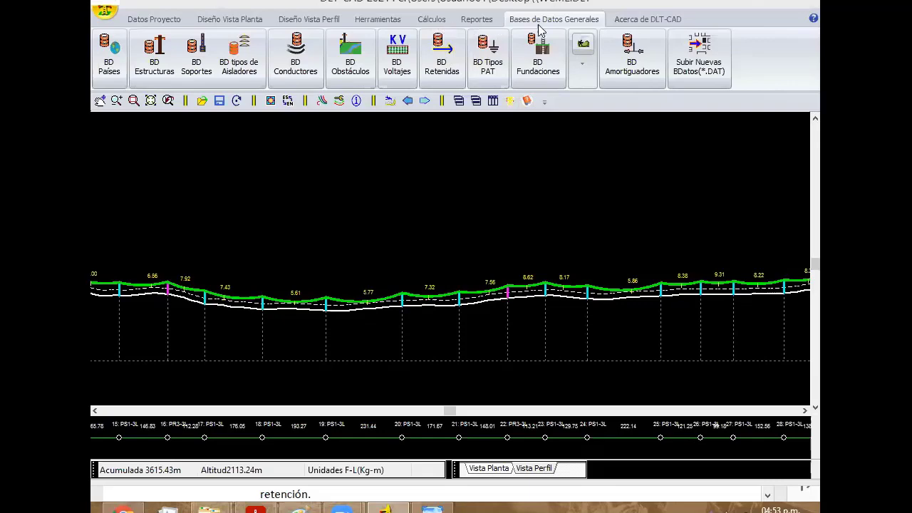
Open the CM Soportes CA report and view its Vertical results, all supports passing
{"action": "left_click", "coordinate": [431, 20]}
{"action": "left_click", "coordinate": [696, 69]}
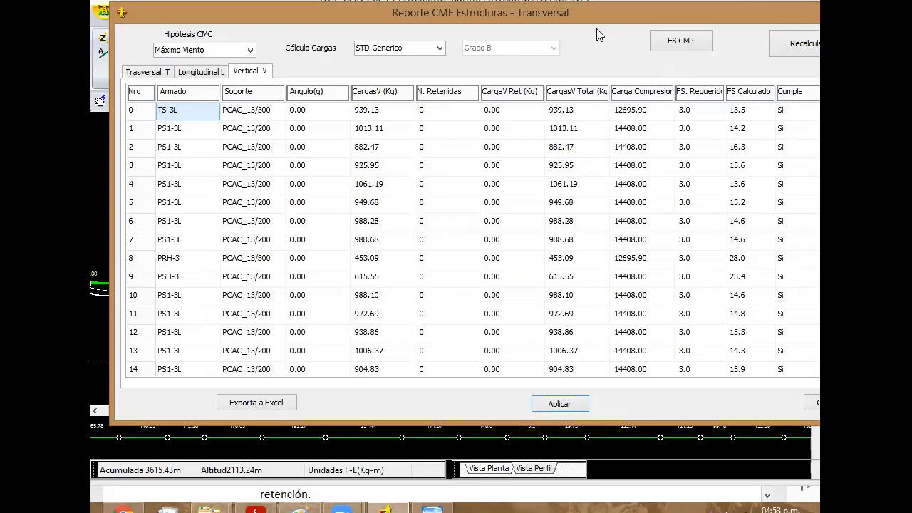
{"action": "left_click_drag", "start_coordinate": [595, 18], "coordinate": [585, 15]}
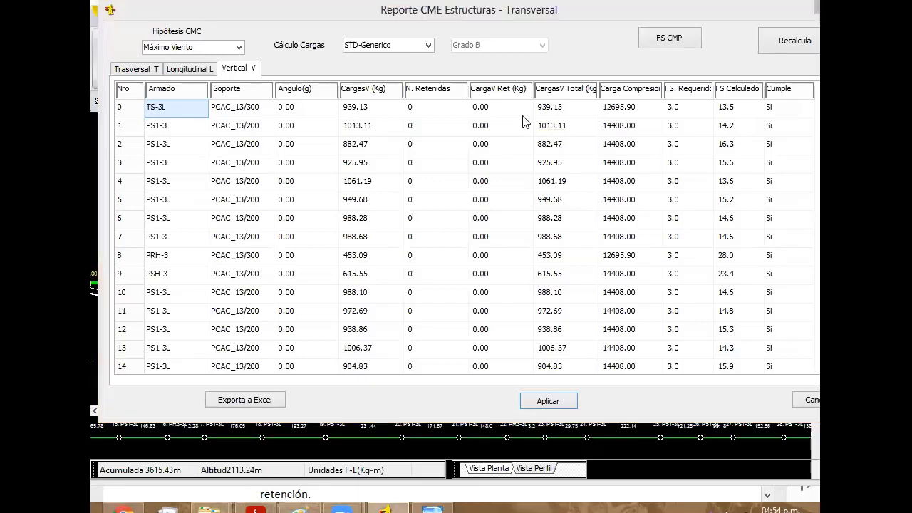
{"action": "left_click", "coordinate": [653, 20]}
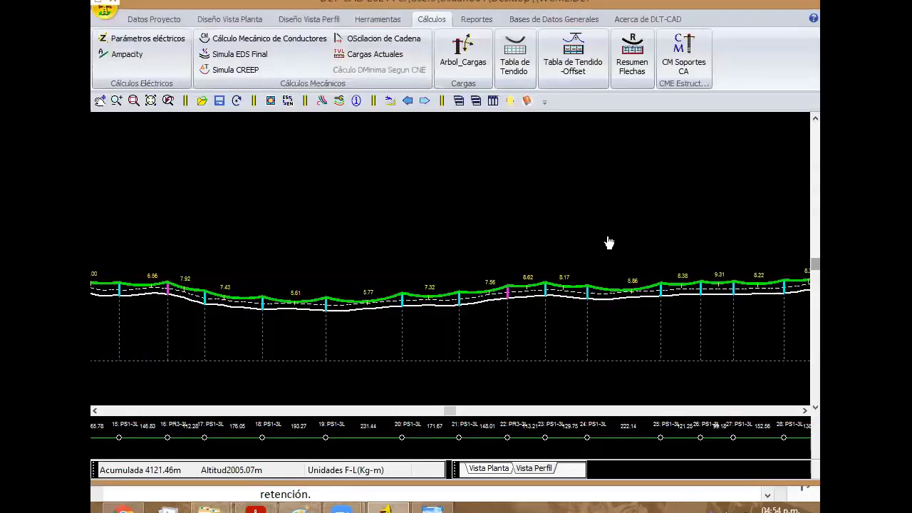
Pan the line profile across supports 25–39 to bring angle support 36 into view
{"action": "mouse_move", "coordinate": [606, 240]}
{"action": "middle_mouse_down"}
{"action": "mouse_move", "coordinate": [689, 265]}
{"action": "mouse_move", "coordinate": [570, 248]}
{"action": "middle_mouse_up"}
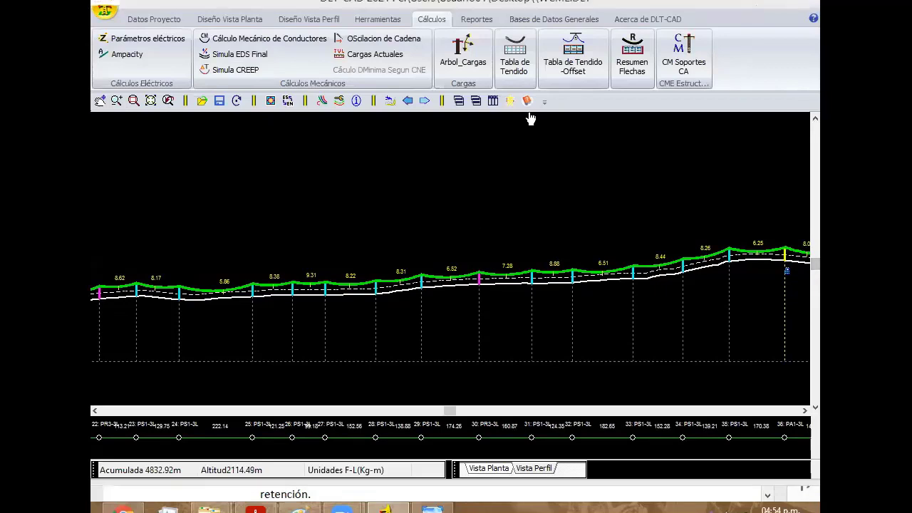
{"action": "middle_click_drag", "start_coordinate": [687, 223], "coordinate": [523, 245]}
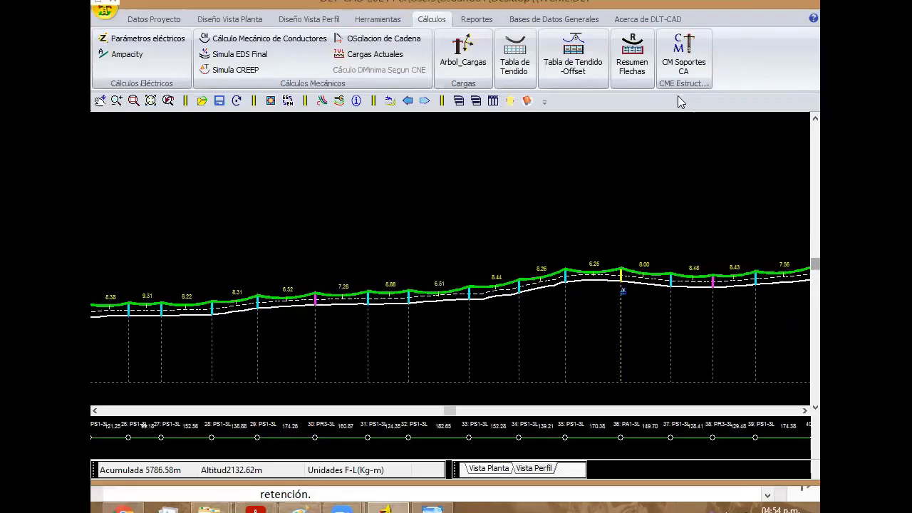
{"action": "left_click", "coordinate": [698, 64]}
{"action": "left_click", "coordinate": [696, 56]}
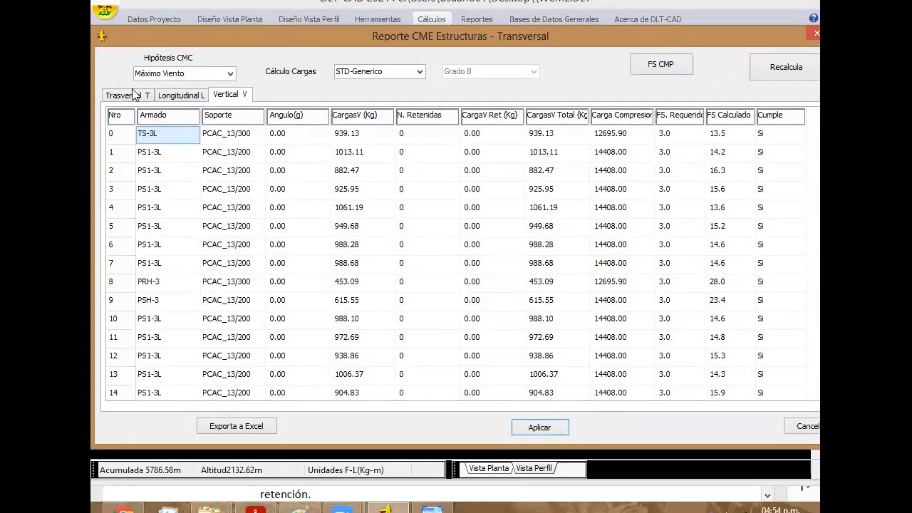
{"action": "left_click", "coordinate": [124, 97]}
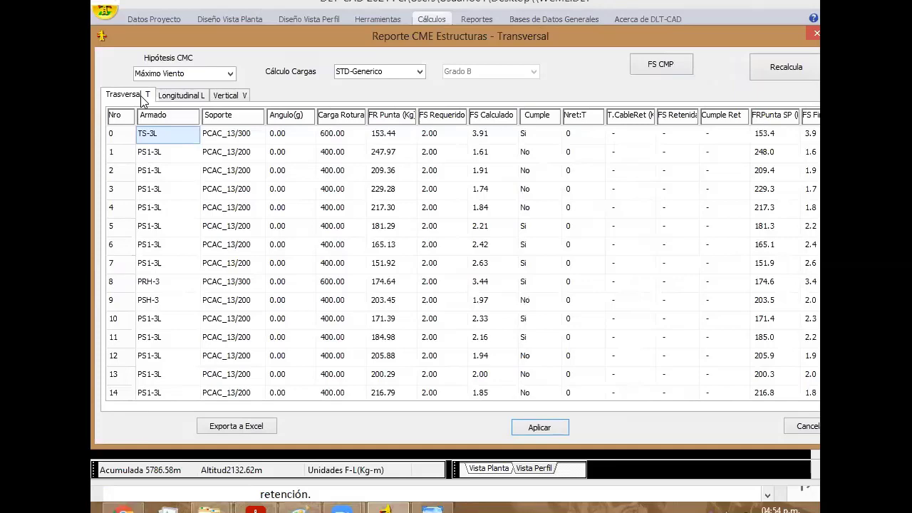
{"action": "key", "text": "Right"}
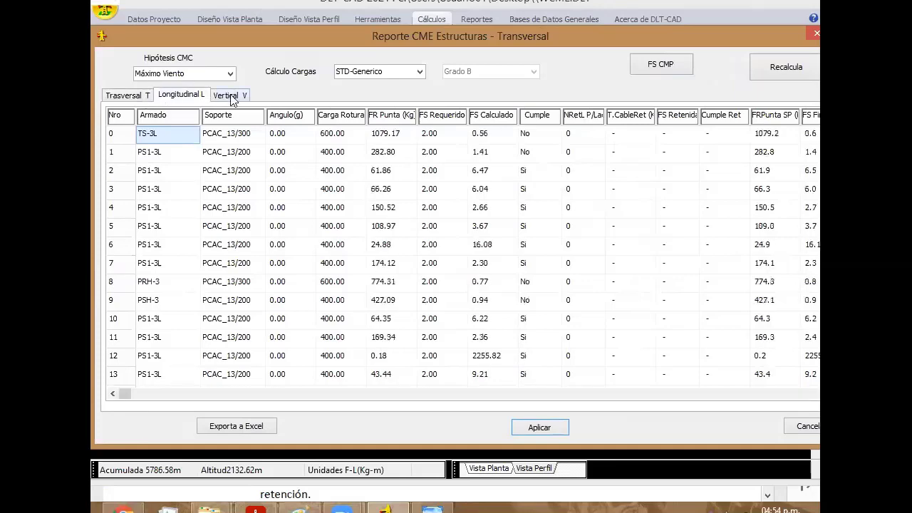
{"action": "key", "text": "Right"}
{"action": "left_click", "coordinate": [142, 97]}
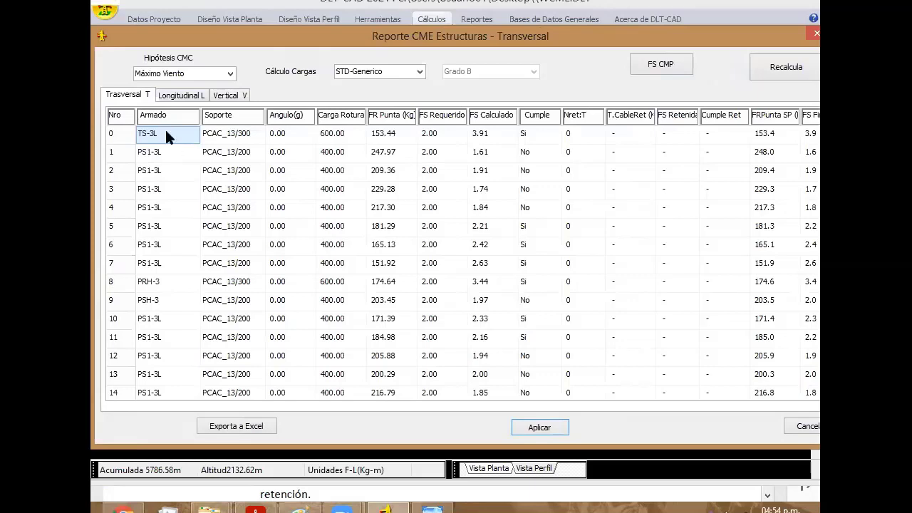
{"action": "left_click", "coordinate": [168, 151]}
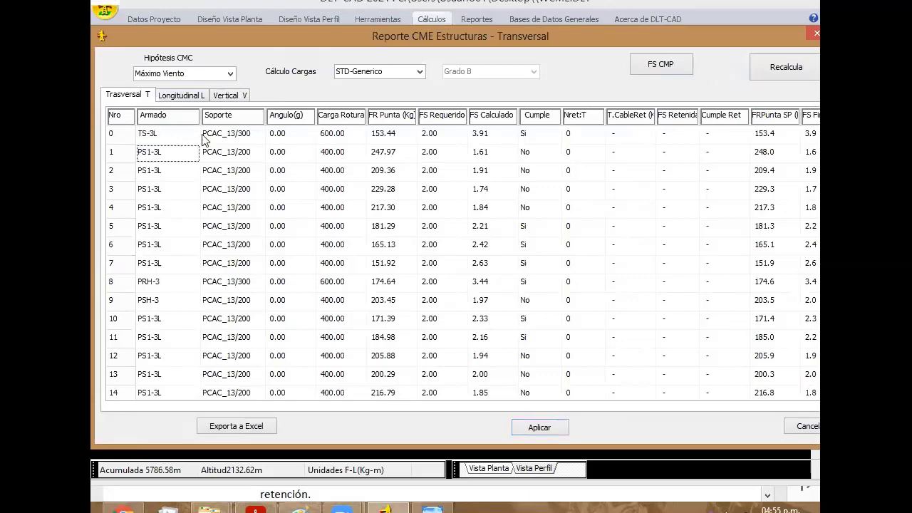
{"action": "left_click", "coordinate": [184, 140]}
{"action": "key", "text": "Down"}
{"action": "key", "text": "Down"}
{"action": "key", "text": "Down"}
{"action": "key", "text": "Down"}
{"action": "key", "text": "Down"}
{"action": "key", "text": "Down"}
{"action": "key", "text": "Down"}
{"action": "key", "text": "Down"}
{"action": "key", "text": "Down"}
{"action": "key", "text": "Down"}
{"action": "key", "text": "Down"}
{"action": "key", "text": "Down"}
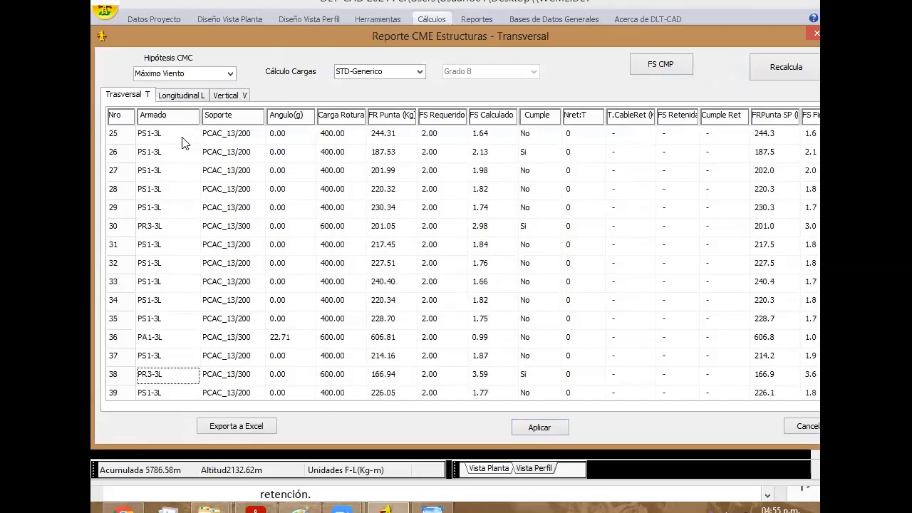
{"action": "key", "text": "Down"}
{"action": "key", "text": "Down"}
{"action": "key", "text": "Down"}
{"action": "key", "text": "Down"}
{"action": "key", "text": "Down"}
{"action": "key", "text": "Down"}
{"action": "key", "text": "Down"}
{"action": "key", "text": "Down"}
{"action": "key", "text": "Down"}
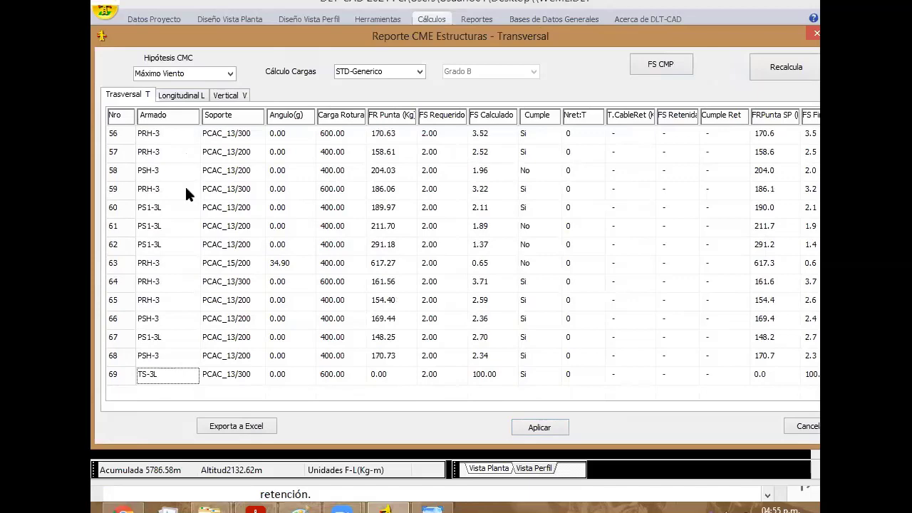
{"action": "key", "text": "Up"}
{"action": "key", "text": "Up"}
{"action": "key", "text": "Up"}
{"action": "key", "text": "Up"}
{"action": "key", "text": "Up"}
{"action": "key", "text": "Up"}
{"action": "key", "text": "Up"}
{"action": "key", "text": "Up"}
{"action": "key", "text": "Up"}
{"action": "key", "text": "Up"}
{"action": "key", "text": "Up"}
{"action": "key", "text": "Up"}
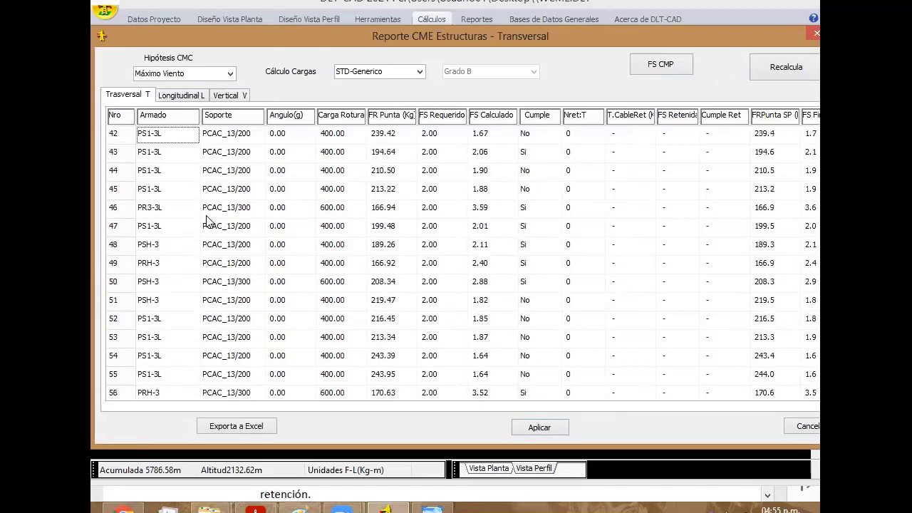
{"action": "key", "text": "Up"}
{"action": "key", "text": "Up"}
{"action": "key", "text": "Up"}
{"action": "key", "text": "Up"}
{"action": "key", "text": "Up"}
{"action": "key", "text": "Up"}
{"action": "key", "text": "Up"}
{"action": "key", "text": "Up"}
{"action": "key", "text": "Up"}
{"action": "key", "text": "Up"}
{"action": "key", "text": "Up"}
{"action": "key", "text": "Up"}
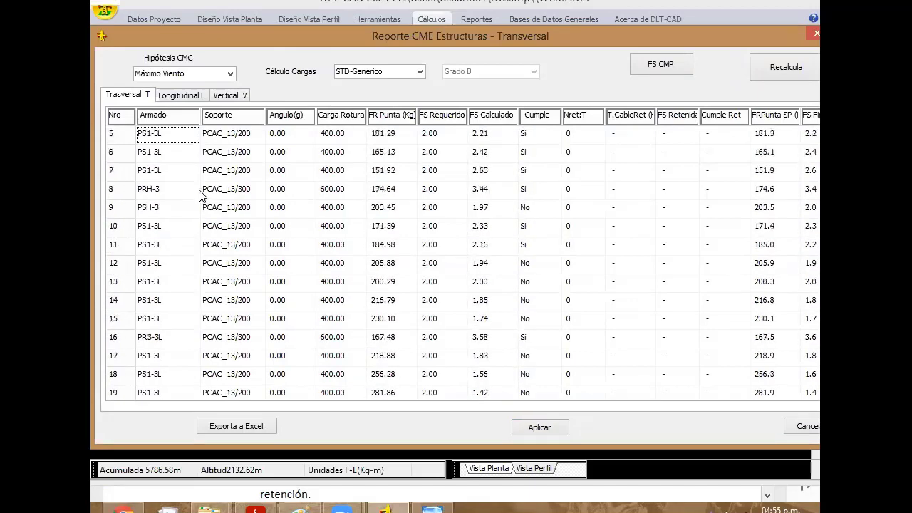
{"action": "key", "text": "Up"}
{"action": "key", "text": "Up"}
{"action": "key", "text": "Up"}
{"action": "left_click", "coordinate": [227, 134]}
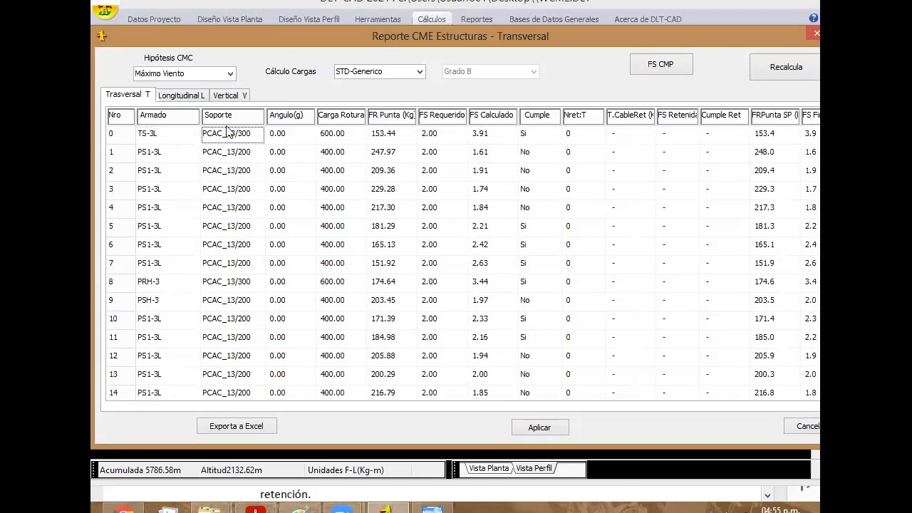
{"action": "left_click", "coordinate": [216, 185]}
{"action": "left_click", "coordinate": [278, 195]}
{"action": "key", "text": "Down"}
{"action": "key", "text": "Down"}
{"action": "key", "text": "Down"}
{"action": "key", "text": "Down"}
{"action": "key", "text": "Down"}
{"action": "key", "text": "Down"}
{"action": "key", "text": "Down"}
{"action": "key", "text": "Down"}
{"action": "key", "text": "Down"}
{"action": "key", "text": "Down"}
{"action": "key", "text": "Down"}
{"action": "key", "text": "Down"}
{"action": "key", "text": "Down"}
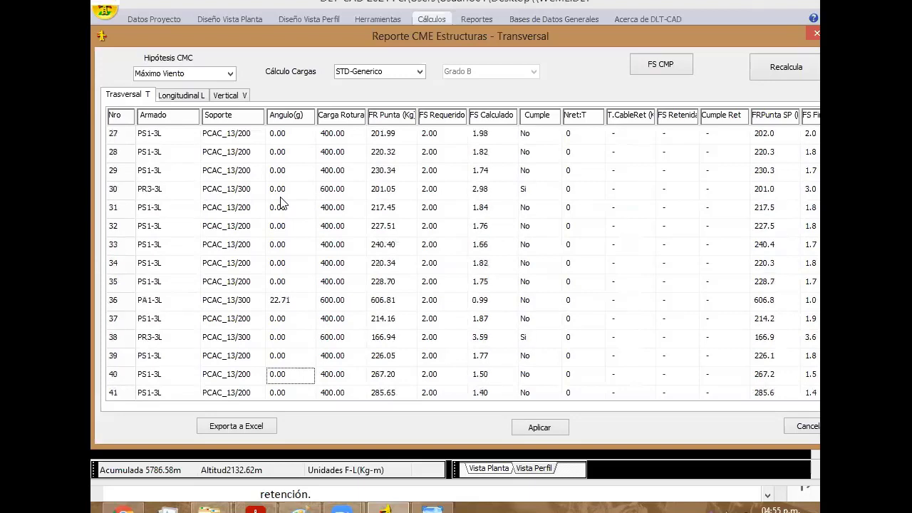
{"action": "left_click", "coordinate": [284, 303]}
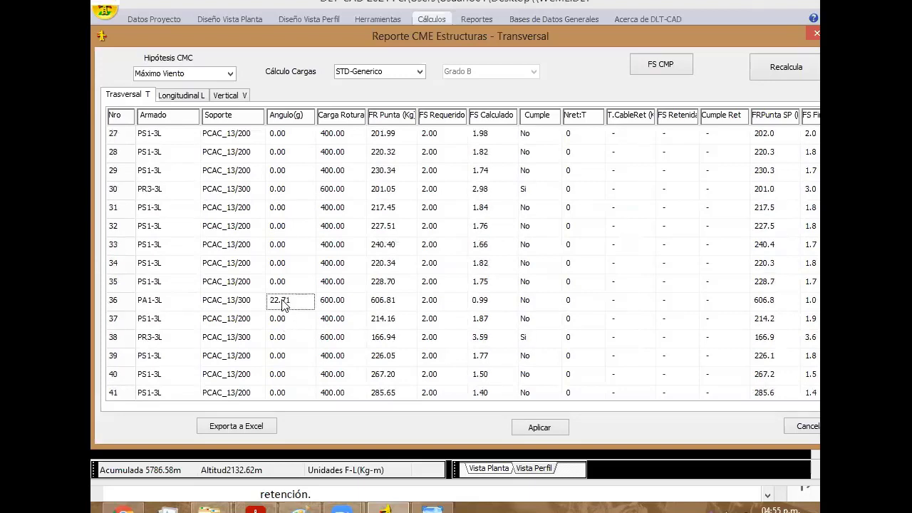
{"action": "key", "text": "Up"}
{"action": "key", "text": "Up"}
{"action": "key", "text": "Up"}
{"action": "key", "text": "Up"}
{"action": "key", "text": "Up"}
{"action": "key", "text": "Up"}
{"action": "key", "text": "Up"}
{"action": "key", "text": "Up"}
{"action": "key", "text": "Up"}
{"action": "key", "text": "Up"}
{"action": "key", "text": "Up"}
{"action": "key", "text": "Up"}
{"action": "key", "text": "Up"}
{"action": "key", "text": "Up"}
{"action": "key", "text": "Up"}
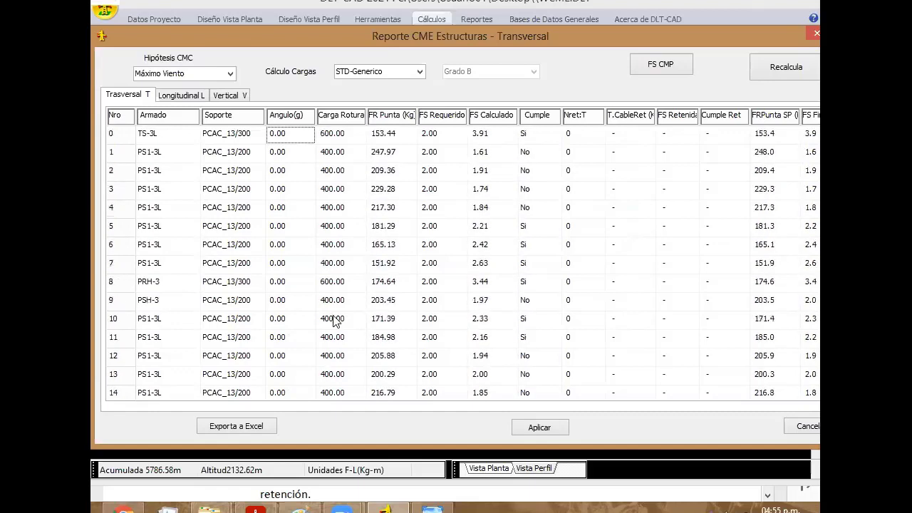
{"action": "left_click", "coordinate": [338, 140]}
{"action": "left_click", "coordinate": [343, 154]}
{"action": "key", "text": "Down"}
{"action": "key", "text": "Down"}
{"action": "left_click", "coordinate": [391, 154]}
{"action": "left_click", "coordinate": [385, 136]}
{"action": "left_click", "coordinate": [392, 155]}
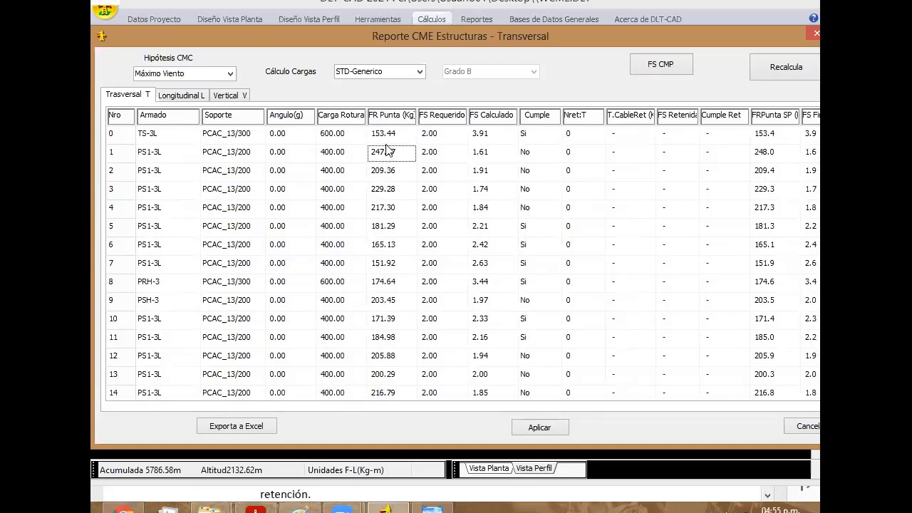
{"action": "left_click", "coordinate": [384, 137]}
{"action": "left_click", "coordinate": [384, 153]}
{"action": "left_click", "coordinate": [383, 137]}
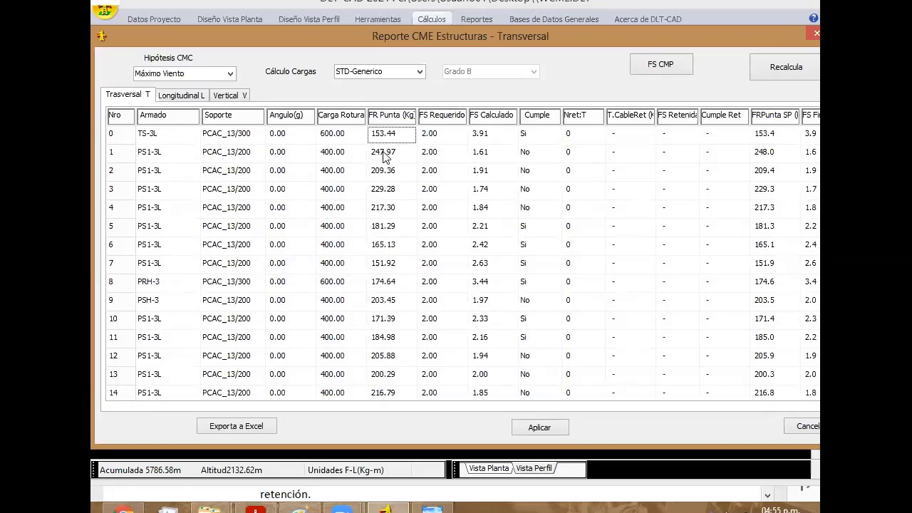
{"action": "left_click", "coordinate": [385, 155]}
{"action": "left_click", "coordinate": [388, 173]}
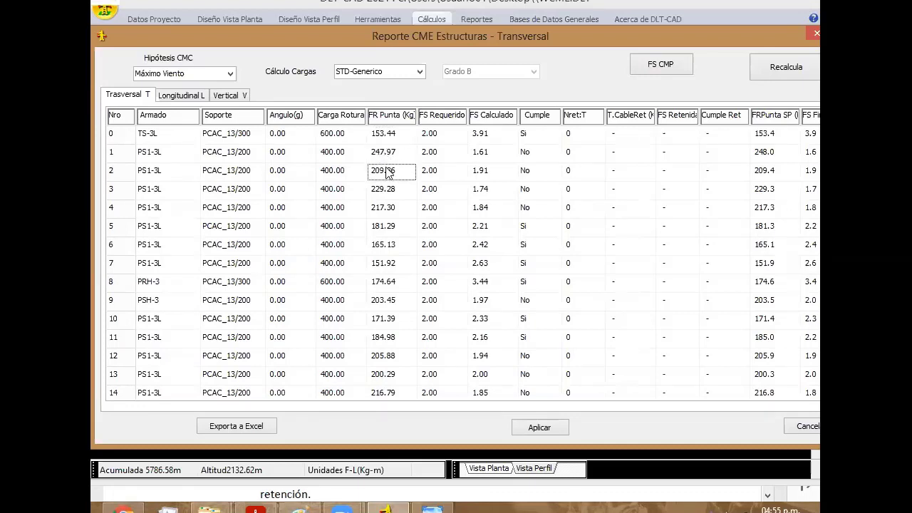
{"action": "left_click", "coordinate": [386, 154]}
{"action": "left_click", "coordinate": [384, 136]}
{"action": "left_click", "coordinate": [387, 155]}
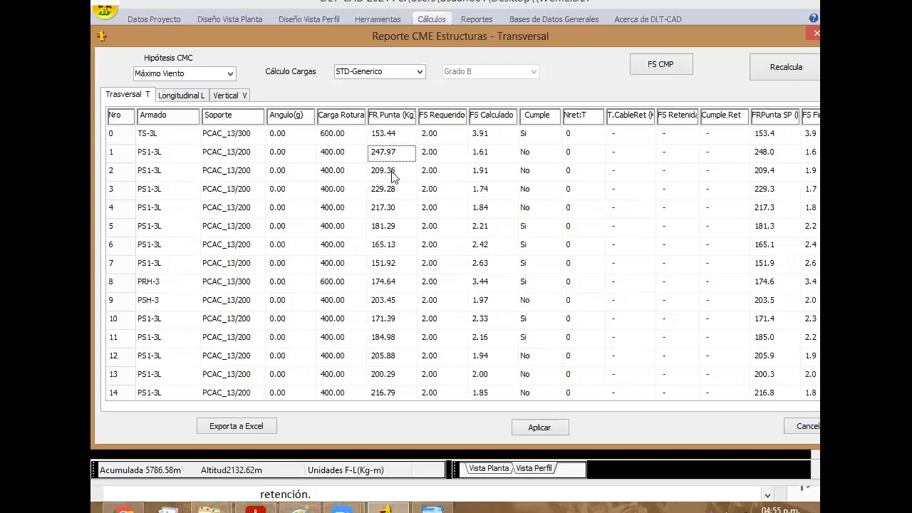
{"action": "left_click", "coordinate": [391, 173]}
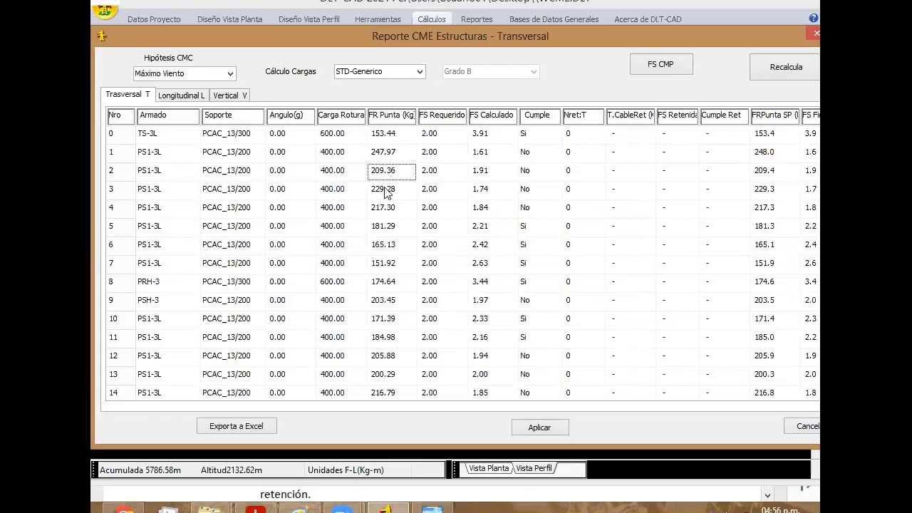
{"action": "left_click", "coordinate": [385, 192]}
{"action": "left_click", "coordinate": [441, 158]}
{"action": "left_click", "coordinate": [440, 173]}
{"action": "left_click", "coordinate": [436, 191]}
{"action": "left_click", "coordinate": [437, 211]}
{"action": "left_click", "coordinate": [442, 157]}
{"action": "left_click", "coordinate": [436, 171]}
{"action": "left_click", "coordinate": [442, 189]}
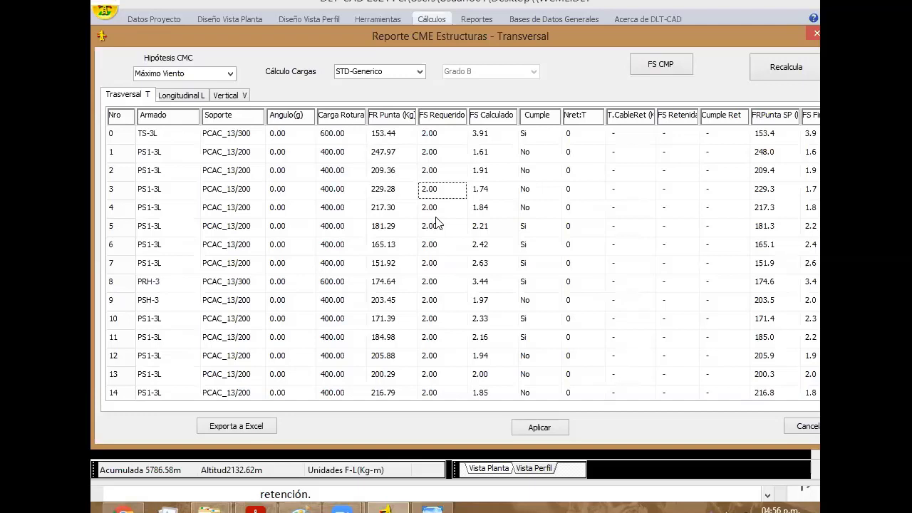
Narrow the FS Requerido and FS Calculado columns so FS Final SP fits in view
{"action": "left_click_drag", "start_coordinate": [468, 115], "coordinate": [449, 116]}
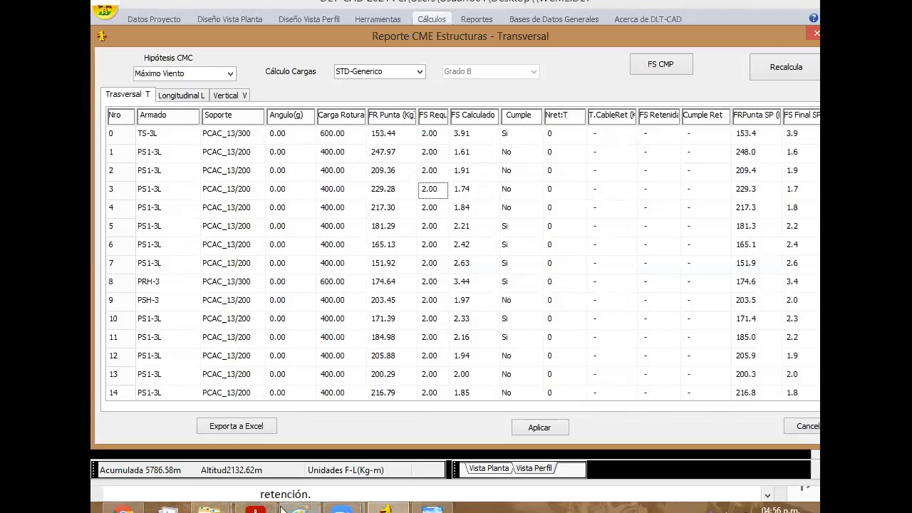
{"action": "left_click", "coordinate": [255, 508]}
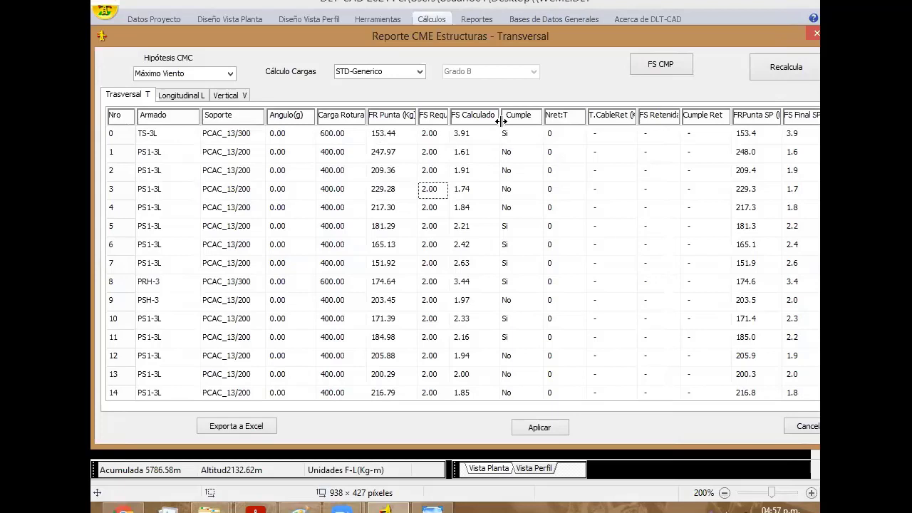
{"action": "left_click_drag", "start_coordinate": [499, 124], "coordinate": [484, 124]}
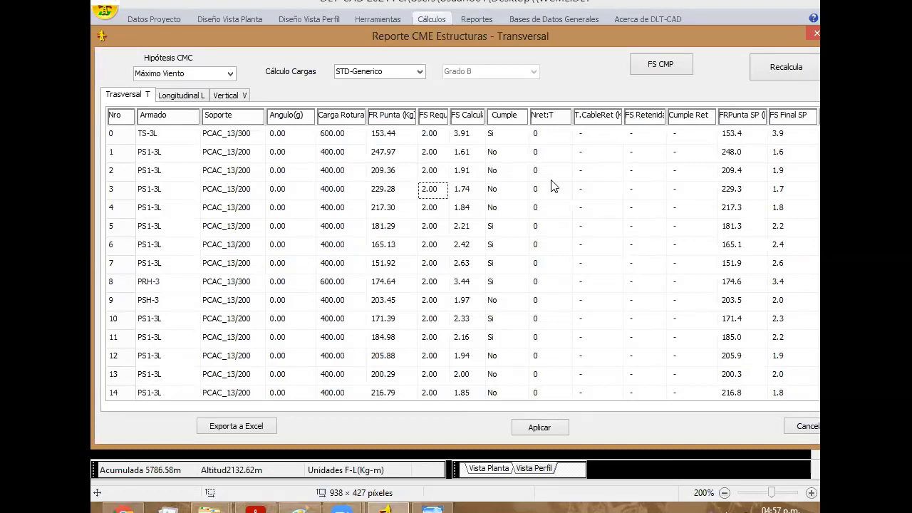
{"action": "left_click", "coordinate": [657, 68]}
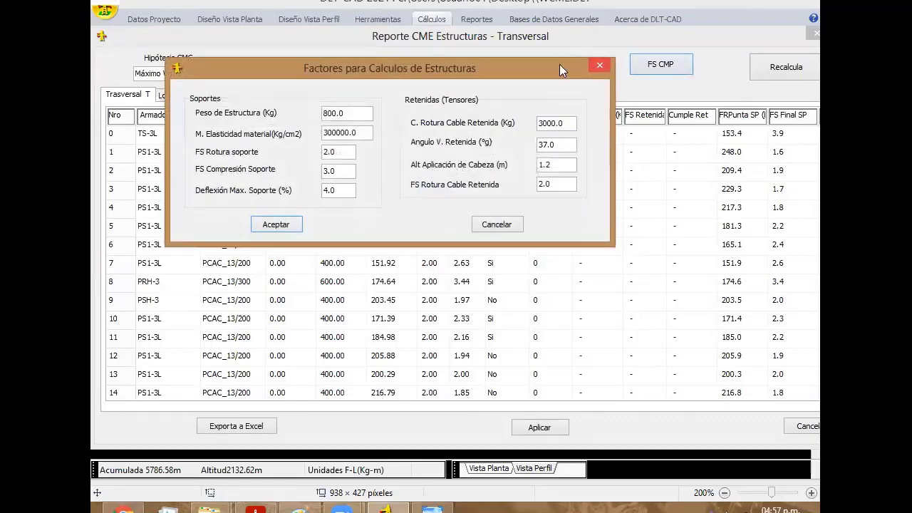
{"action": "left_click_drag", "start_coordinate": [528, 70], "coordinate": [572, 94]}
{"action": "left_click_drag", "start_coordinate": [392, 178], "coordinate": [326, 179]}
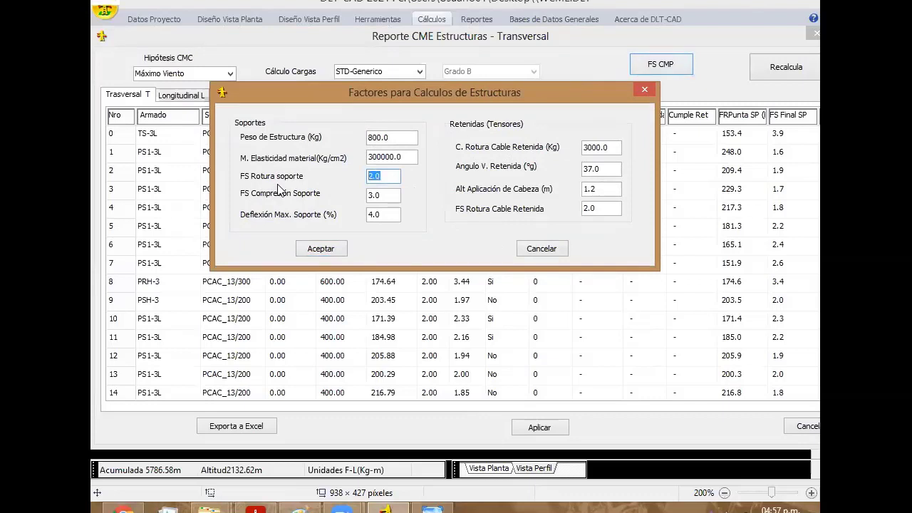
{"action": "type", "text": "1"}
{"action": "type", "text": ".5"}
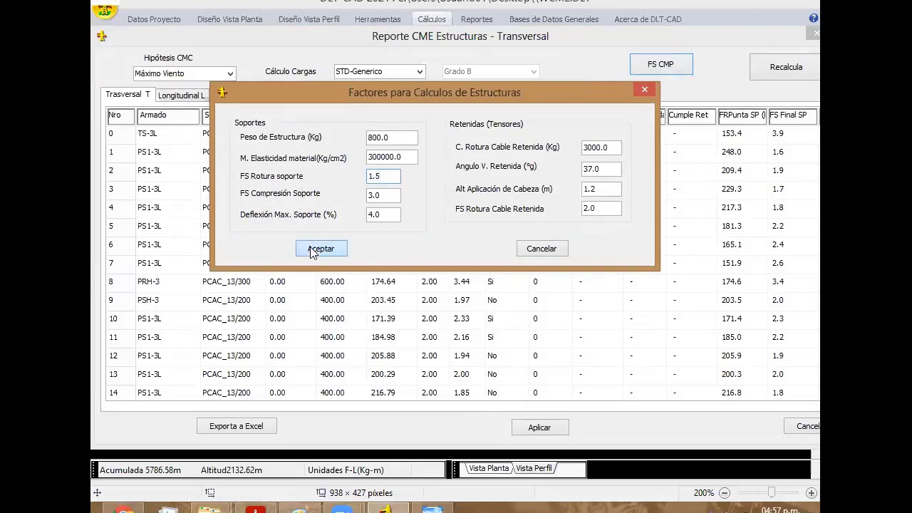
{"action": "left_click", "coordinate": [305, 250]}
{"action": "left_click", "coordinate": [778, 69]}
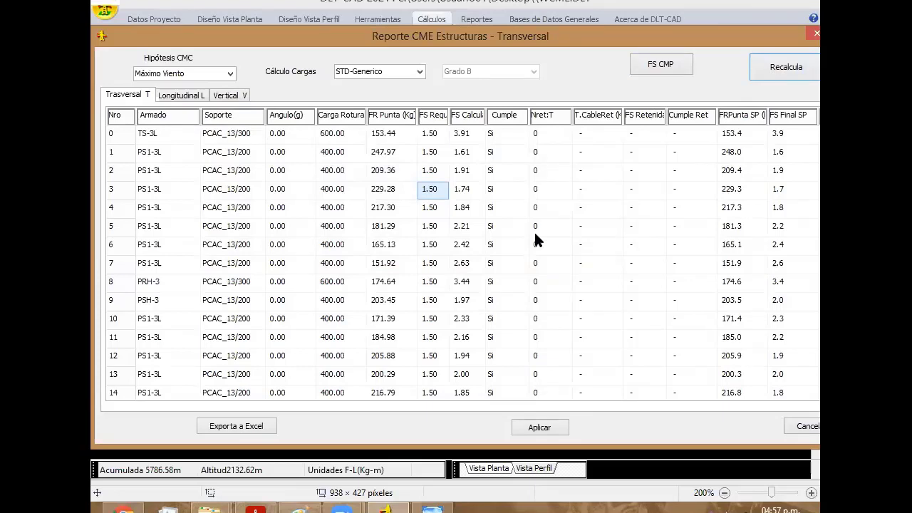
{"action": "left_click", "coordinate": [652, 69]}
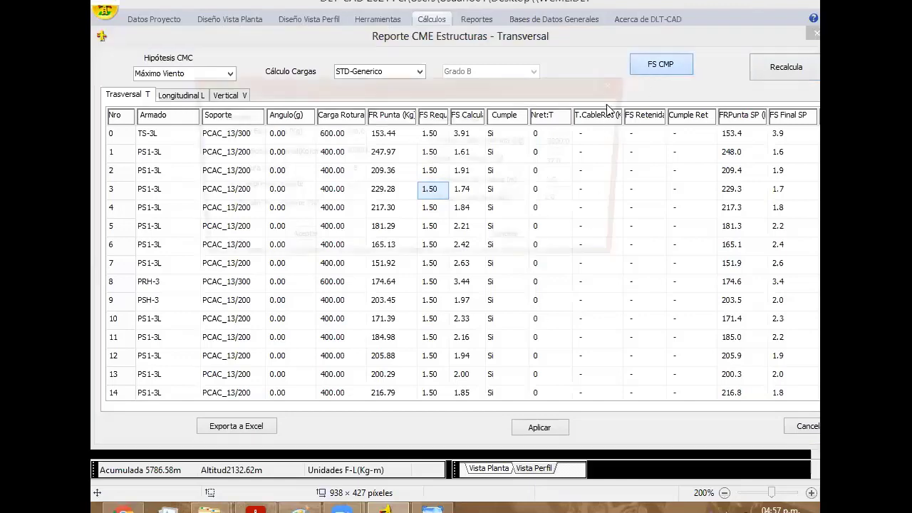
{"action": "left_click_drag", "start_coordinate": [367, 171], "coordinate": [319, 174]}
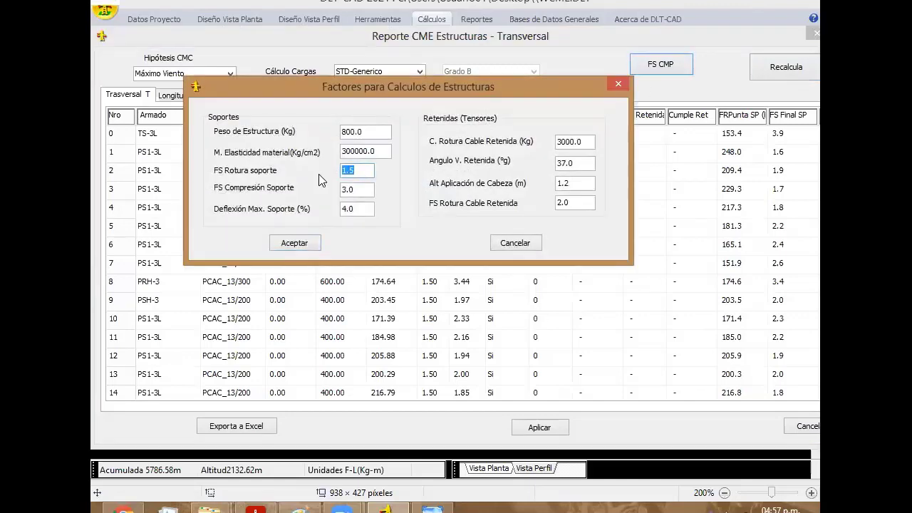
{"action": "type", "text": "2"}
{"action": "left_click", "coordinate": [292, 245]}
{"action": "left_click", "coordinate": [764, 69]}
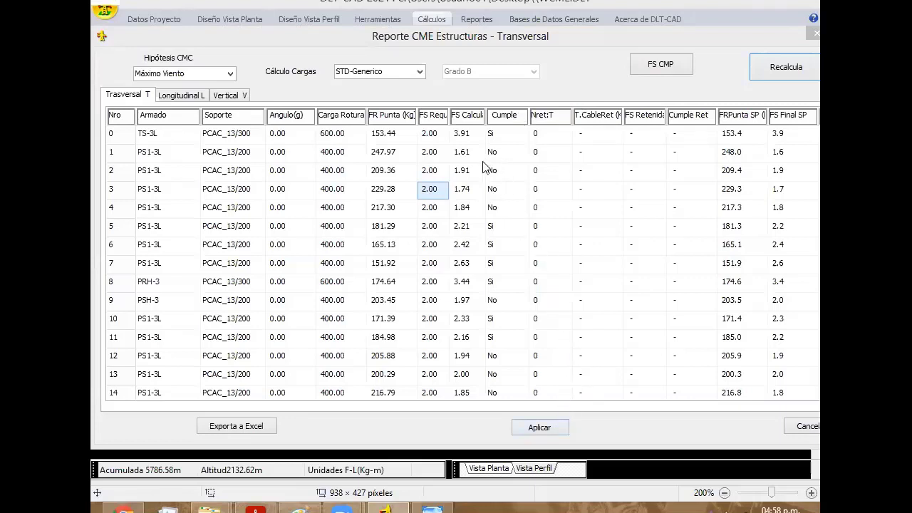
{"action": "left_click", "coordinate": [162, 153]}
{"action": "left_click", "coordinate": [161, 174]}
{"action": "left_click", "coordinate": [164, 190]}
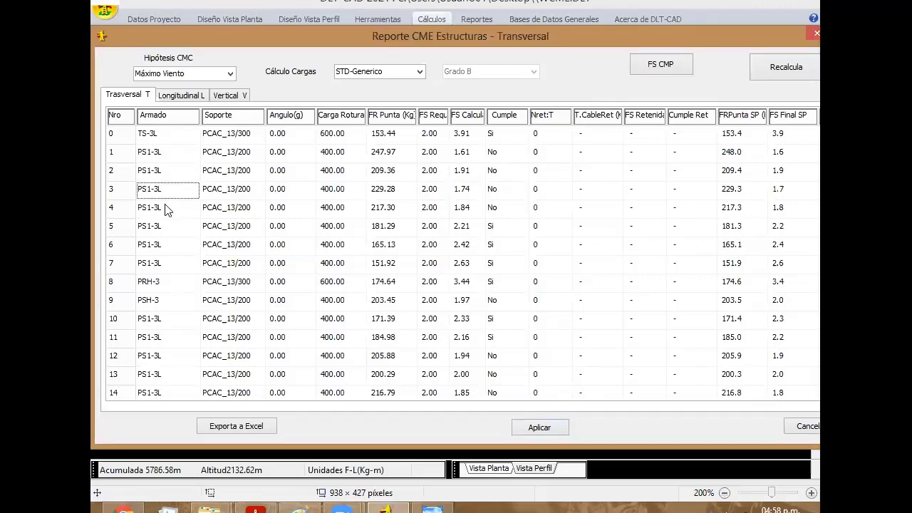
{"action": "left_click", "coordinate": [169, 210]}
{"action": "left_click", "coordinate": [505, 160]}
{"action": "left_click", "coordinate": [500, 170]}
{"action": "left_click", "coordinate": [498, 190]}
{"action": "left_click", "coordinate": [496, 208]}
{"action": "left_click", "coordinate": [554, 427]}
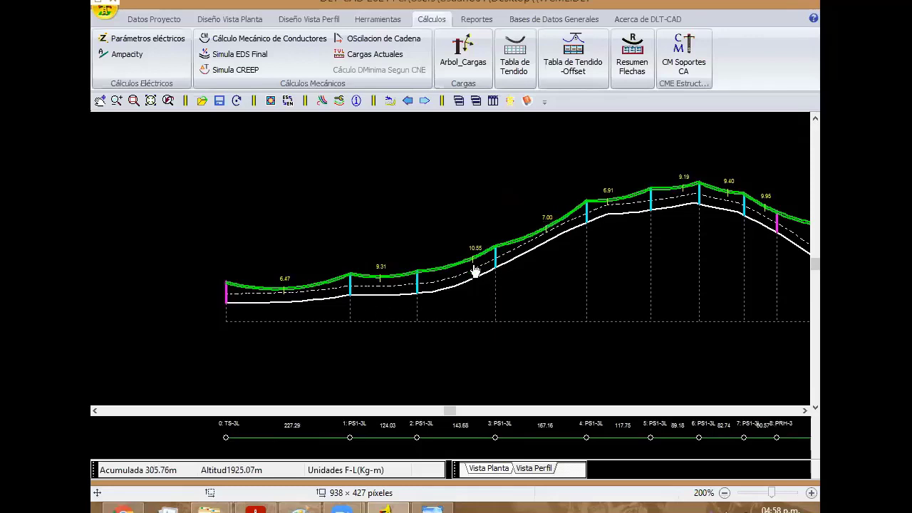
{"action": "mouse_move", "coordinate": [474, 269]}
{"action": "left_mouse_down"}
{"action": "mouse_move", "coordinate": [563, 271]}
{"action": "mouse_move", "coordinate": [470, 263]}
{"action": "left_mouse_up"}
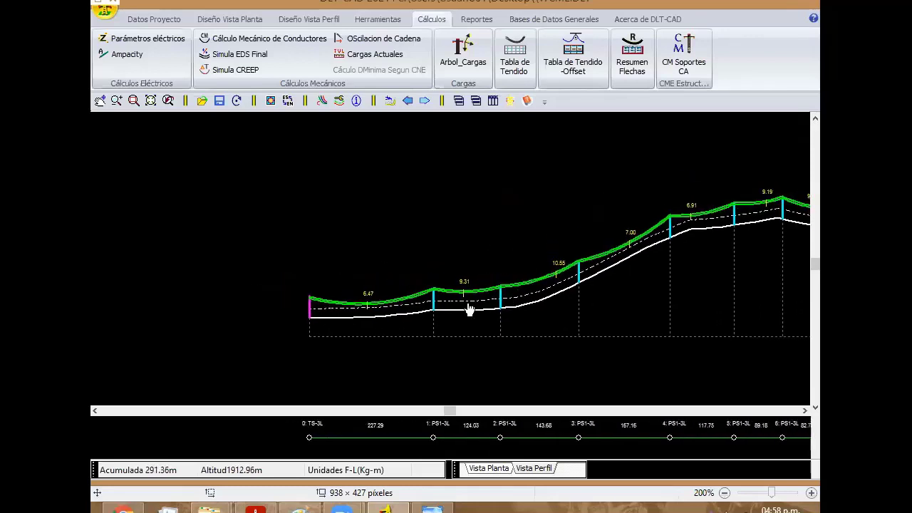
{"action": "left_click_drag", "start_coordinate": [444, 313], "coordinate": [412, 314]}
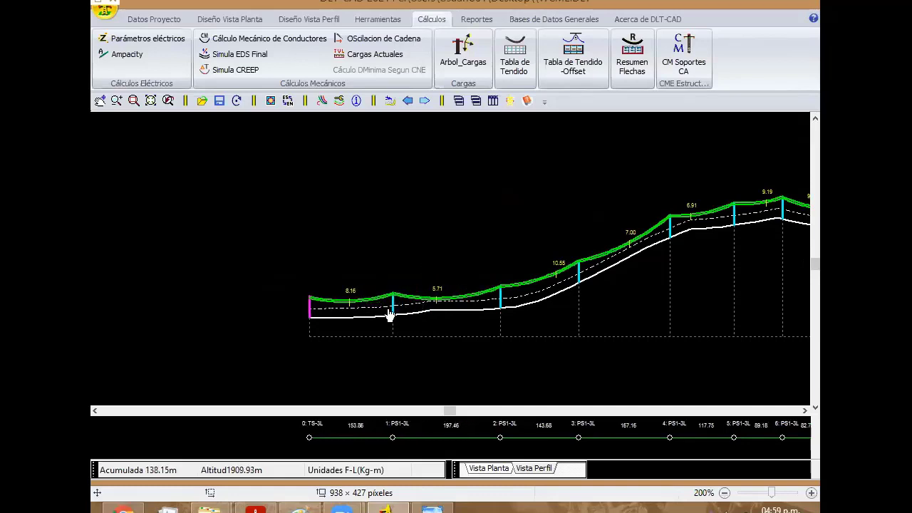
{"action": "left_click_drag", "start_coordinate": [396, 317], "coordinate": [387, 317]}
{"action": "left_click_drag", "start_coordinate": [487, 316], "coordinate": [448, 311]}
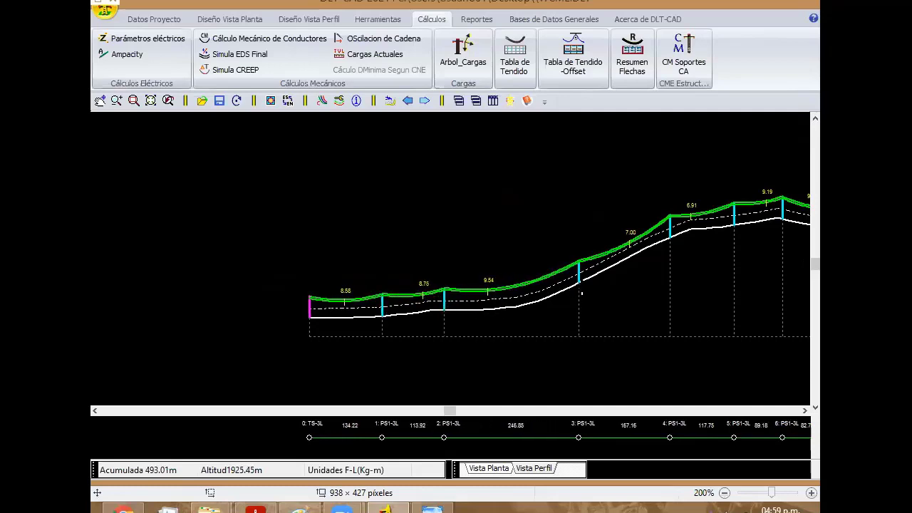
{"action": "left_click_drag", "start_coordinate": [574, 288], "coordinate": [505, 300]}
{"action": "right_click", "coordinate": [551, 228]}
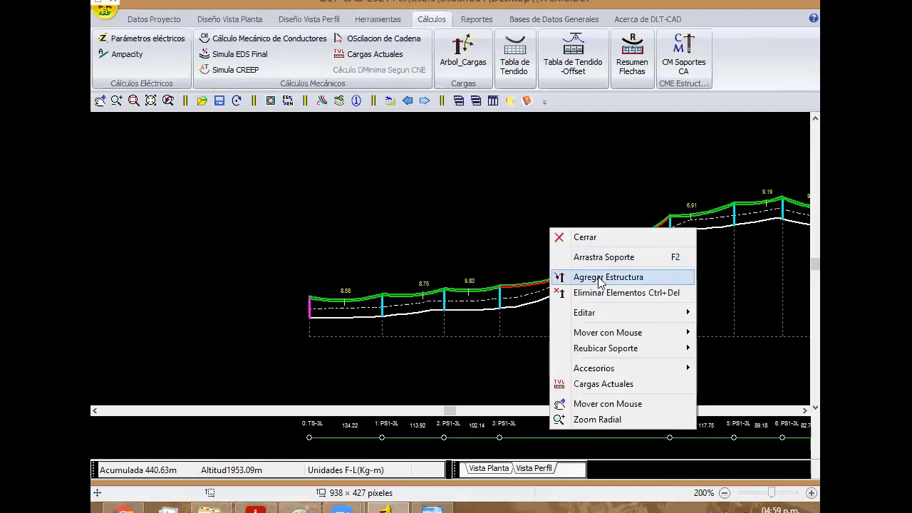
{"action": "left_click", "coordinate": [595, 276]}
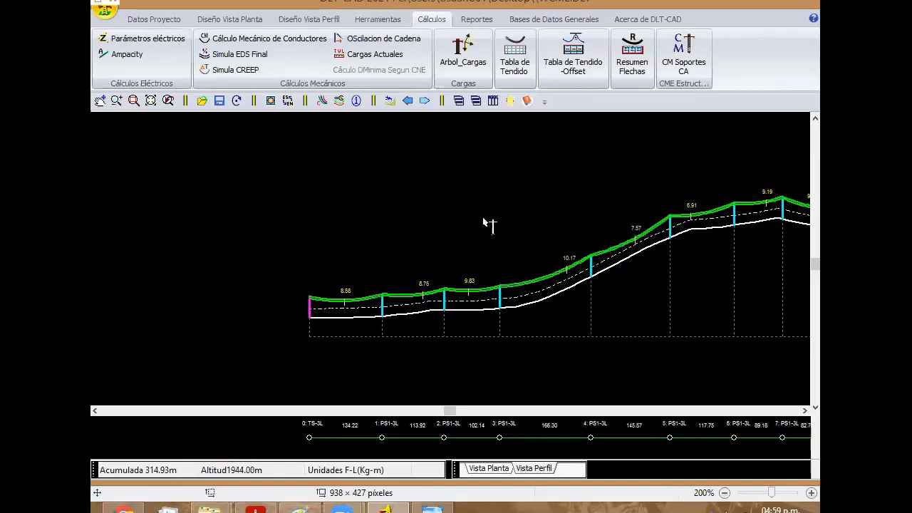
{"action": "right_click", "coordinate": [479, 194]}
{"action": "left_click", "coordinate": [476, 183]}
{"action": "left_click", "coordinate": [682, 51]}
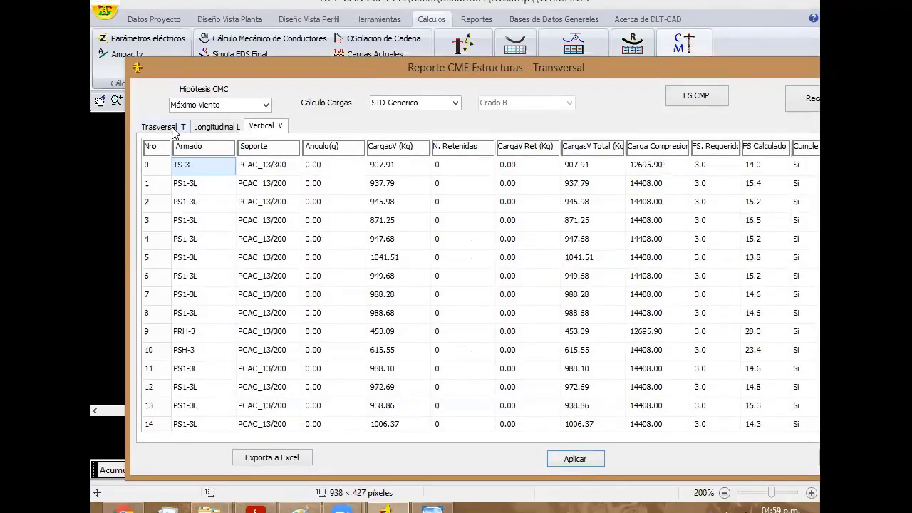
{"action": "left_click", "coordinate": [173, 132]}
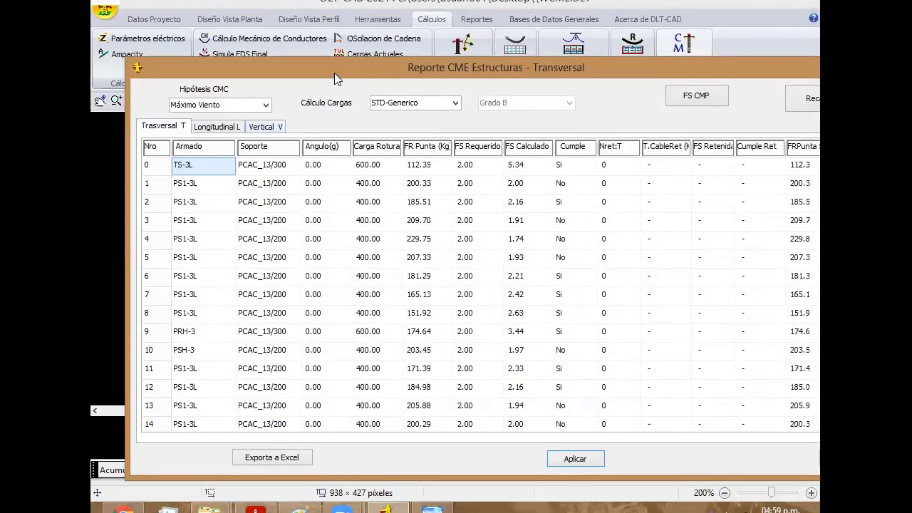
{"action": "left_click_drag", "start_coordinate": [334, 72], "coordinate": [282, 46]}
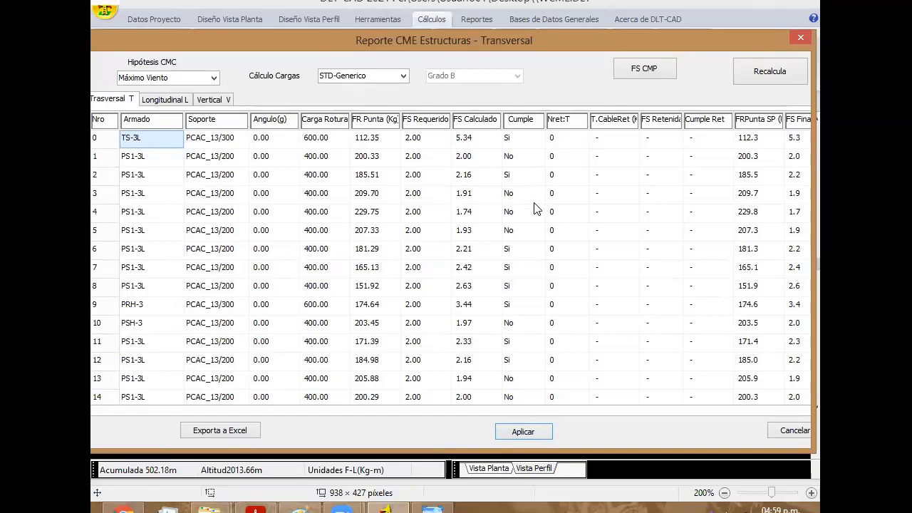
{"action": "left_click", "coordinate": [541, 433]}
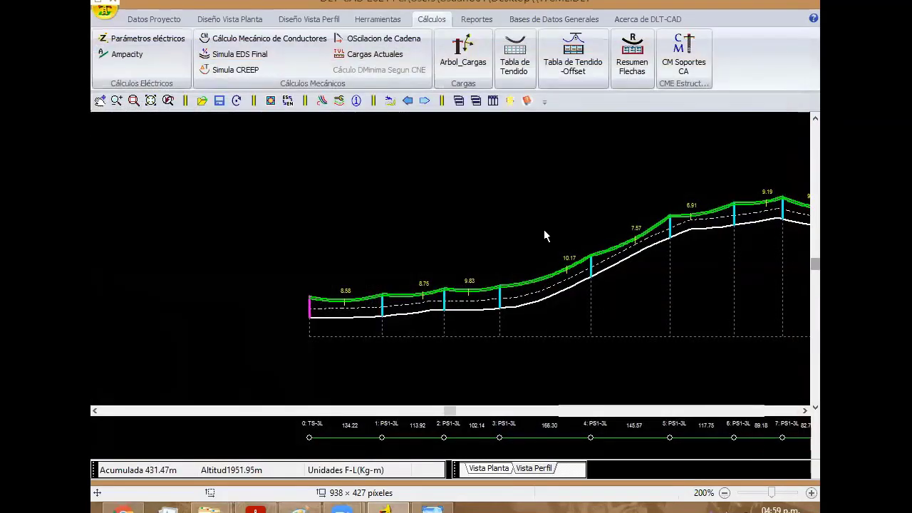
Move support 4 upslope and insert a PS1-3L support after it, giving spans 119.16, 91.66, 101.05
{"action": "right_click", "coordinate": [520, 236]}
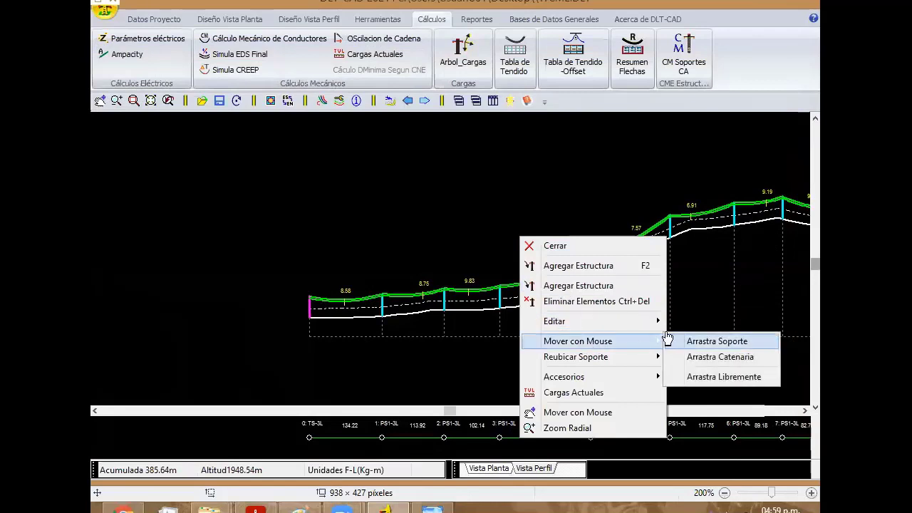
{"action": "left_click", "coordinate": [688, 339]}
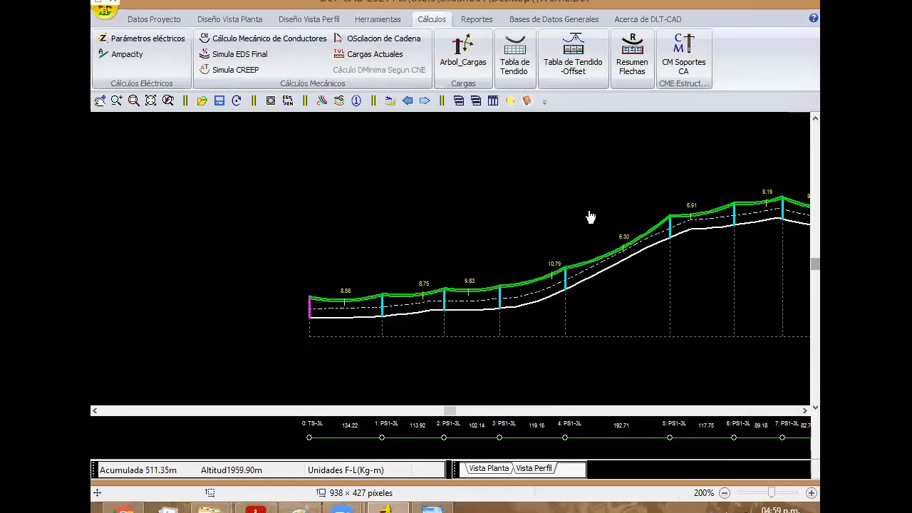
{"action": "right_click", "coordinate": [586, 211]}
{"action": "left_click", "coordinate": [618, 259]}
{"action": "left_click", "coordinate": [619, 263]}
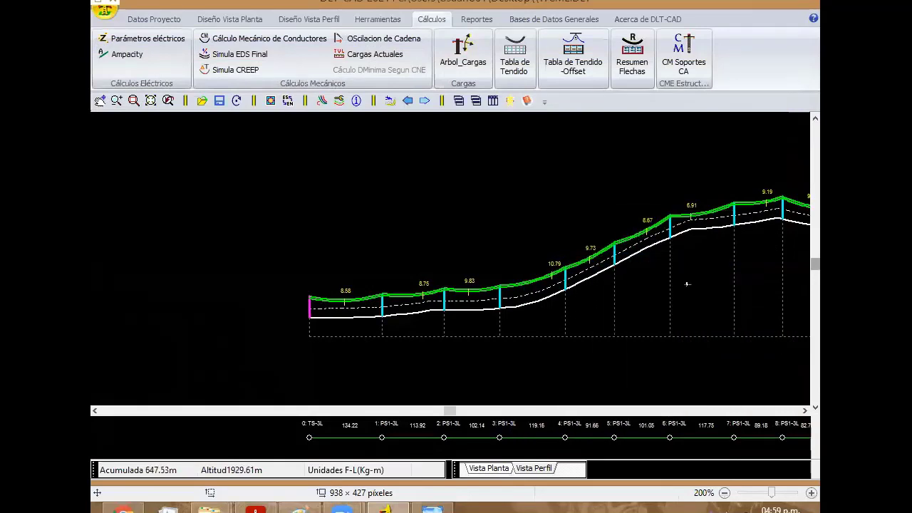
{"action": "right_click", "coordinate": [505, 182]}
{"action": "left_click", "coordinate": [530, 193]}
{"action": "left_click", "coordinate": [683, 56]}
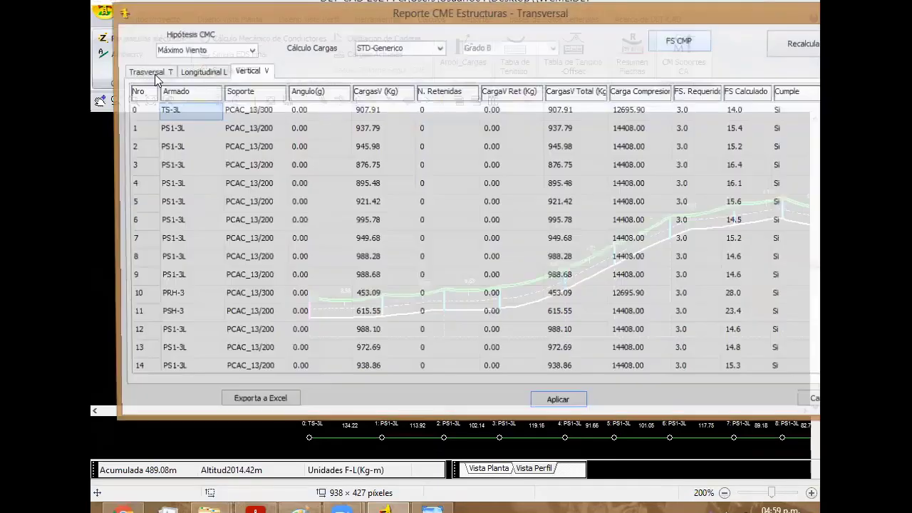
Show the transversal results in the CME report and apply them
{"action": "left_click", "coordinate": [150, 72]}
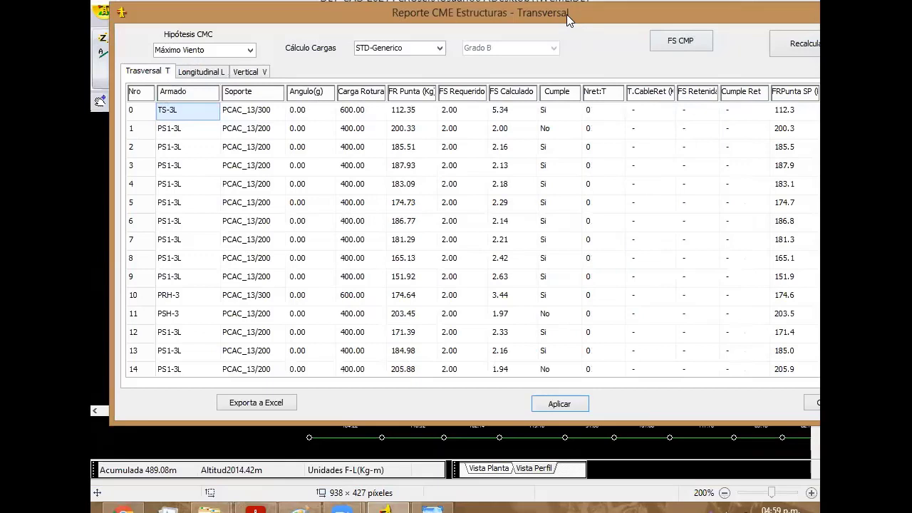
{"action": "left_click_drag", "start_coordinate": [567, 15], "coordinate": [522, 27]}
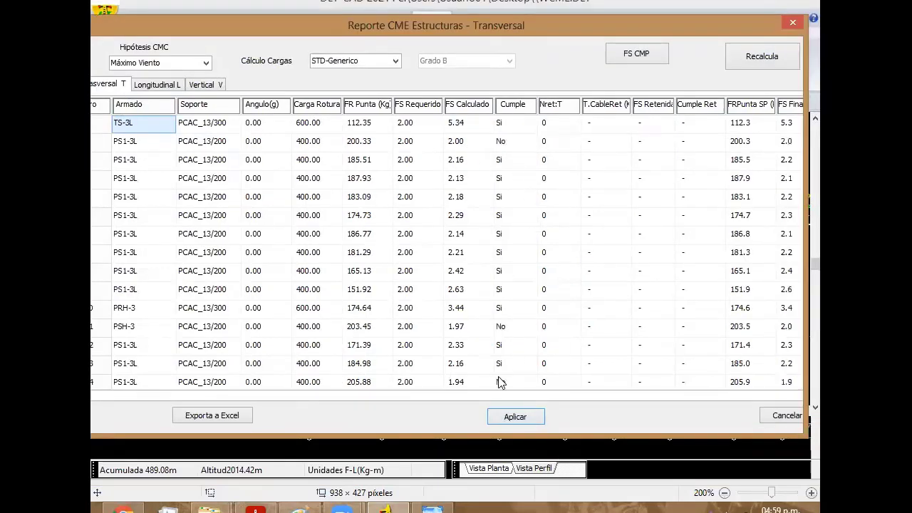
{"action": "left_click", "coordinate": [513, 418]}
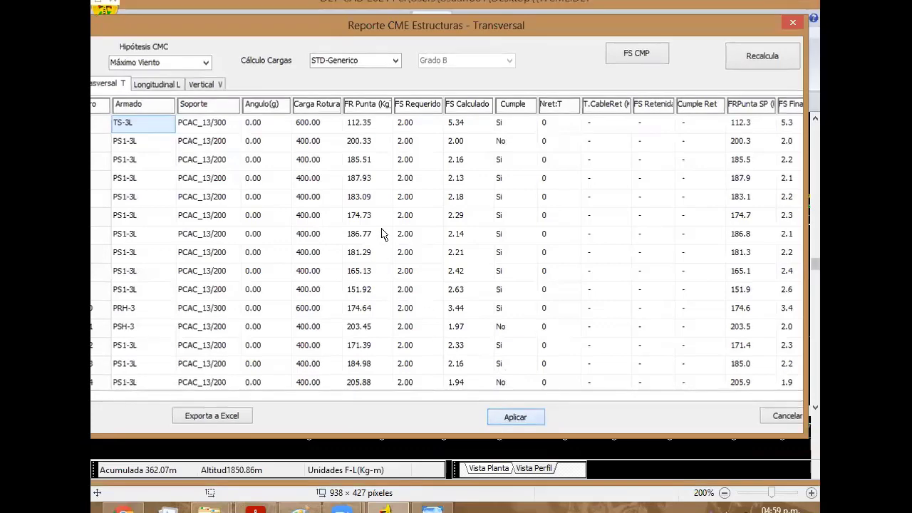
Shift supports 1 and 2 left so the first spans read 111.96, 111.30 and 127.02 m
{"action": "right_click", "coordinate": [383, 233]}
{"action": "left_click", "coordinate": [573, 330]}
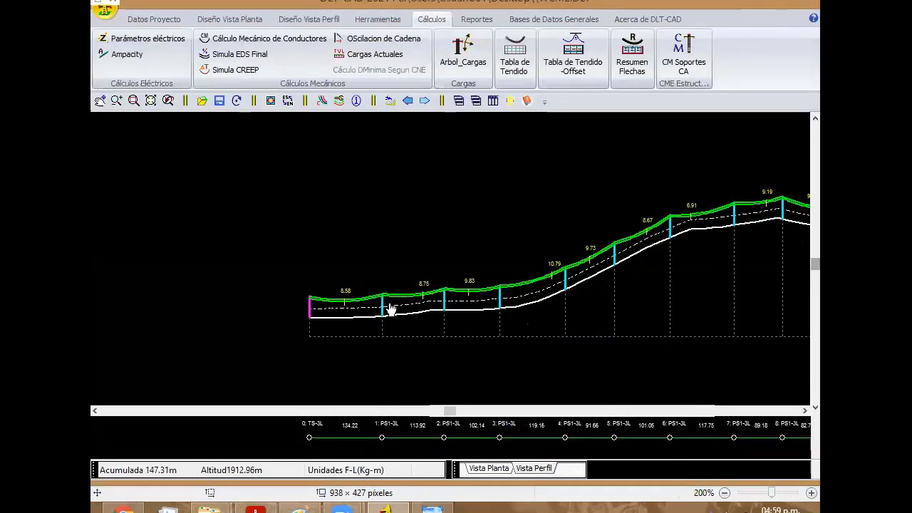
{"action": "left_click_drag", "start_coordinate": [390, 308], "coordinate": [376, 308]}
{"action": "left_click_drag", "start_coordinate": [447, 312], "coordinate": [440, 313]}
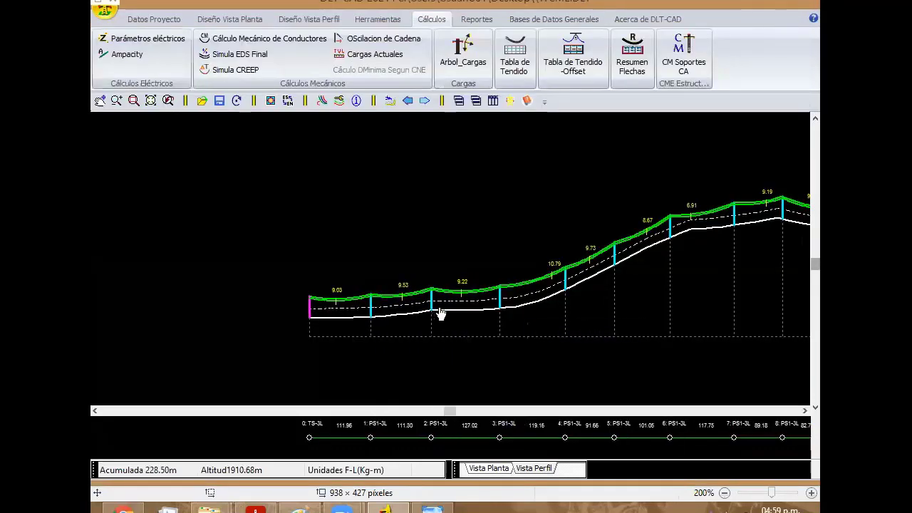
{"action": "right_click", "coordinate": [454, 204]}
{"action": "left_click", "coordinate": [470, 211]}
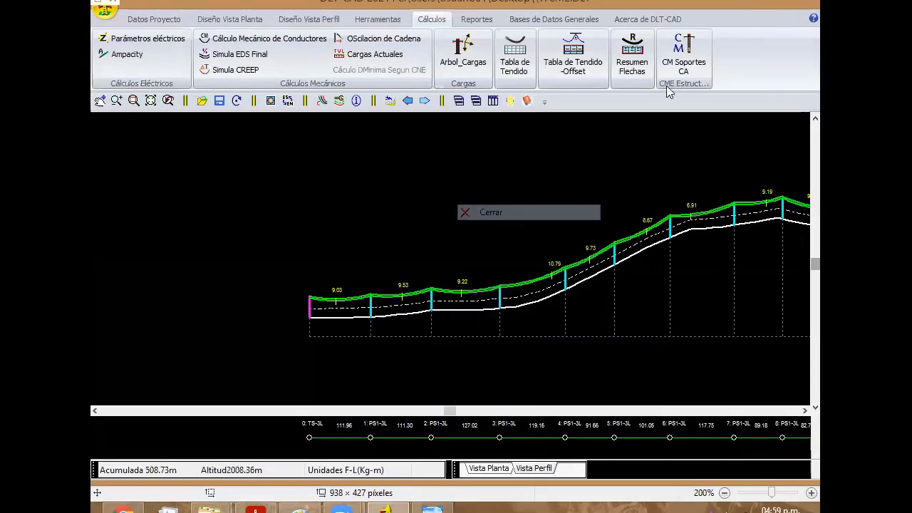
{"action": "left_click", "coordinate": [684, 50]}
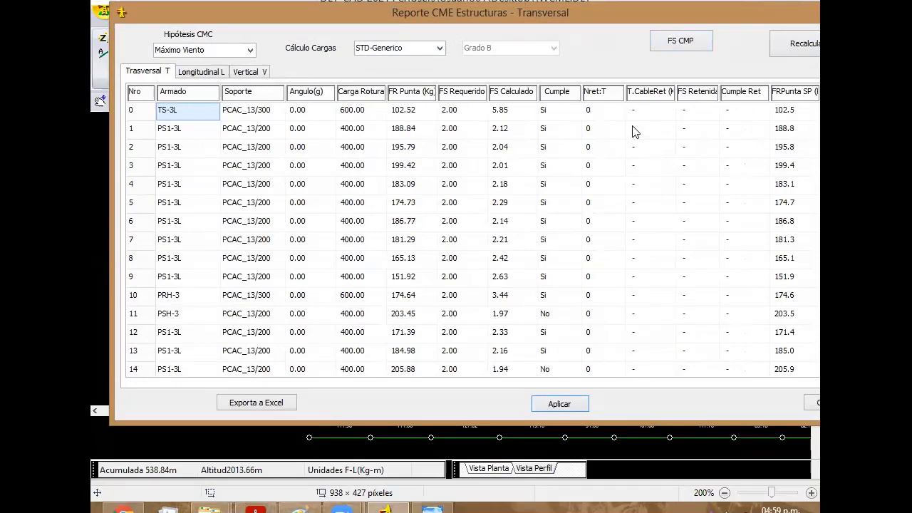
{"action": "left_click", "coordinate": [653, 128]}
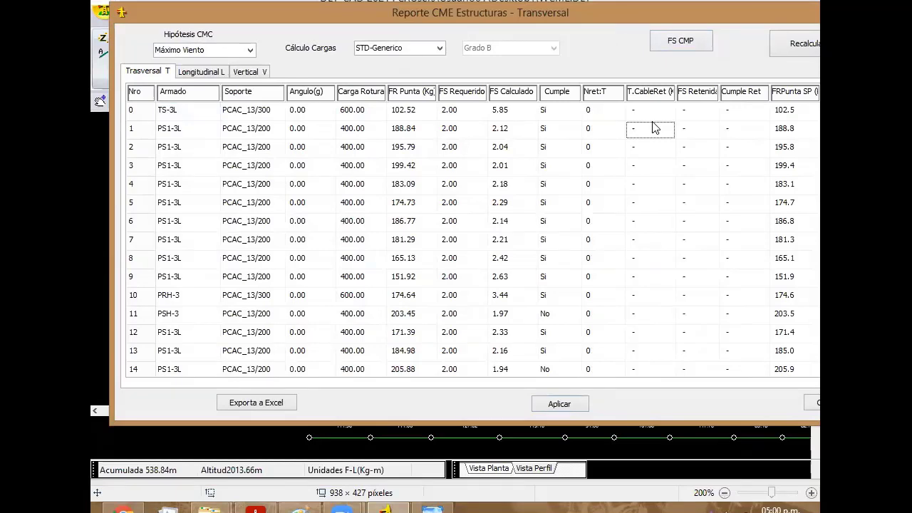
{"action": "left_click", "coordinate": [507, 130]}
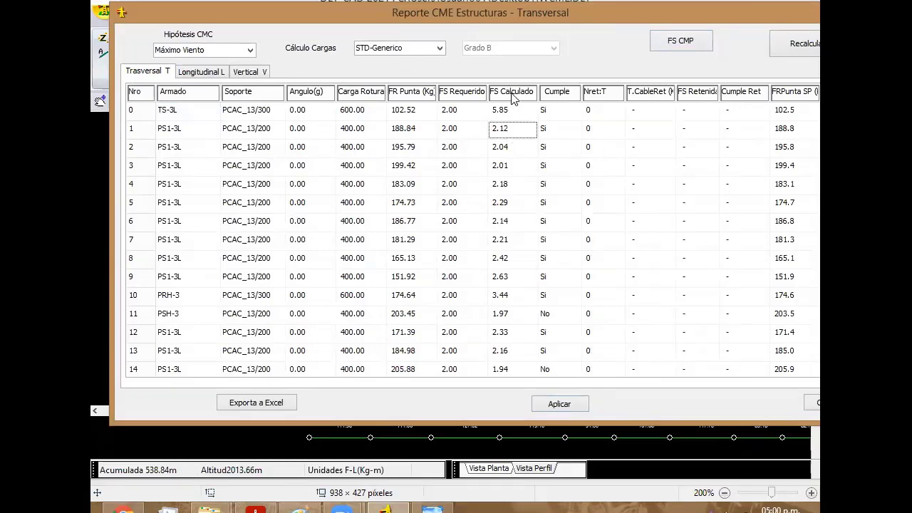
{"action": "left_click", "coordinate": [513, 128]}
{"action": "left_click", "coordinate": [511, 142]}
{"action": "left_click", "coordinate": [466, 132]}
{"action": "left_click", "coordinate": [464, 150]}
{"action": "left_click", "coordinate": [561, 132]}
{"action": "left_click", "coordinate": [559, 164]}
{"action": "left_click", "coordinate": [559, 146]}
{"action": "left_click", "coordinate": [558, 132]}
{"action": "left_click", "coordinate": [559, 152]}
{"action": "left_click", "coordinate": [560, 186]}
{"action": "left_click", "coordinate": [560, 227]}
{"action": "left_click", "coordinate": [559, 244]}
{"action": "key", "text": "Down"}
{"action": "key", "text": "Down"}
{"action": "key", "text": "Down"}
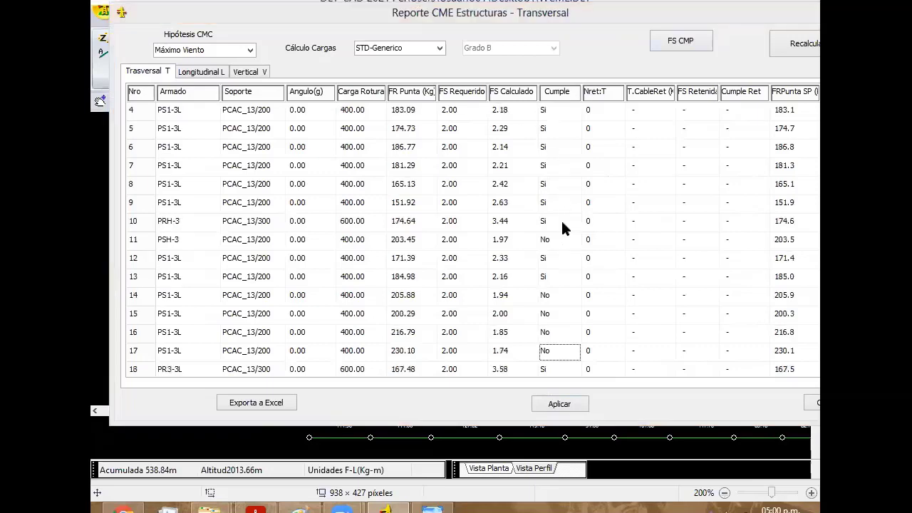
{"action": "left_click", "coordinate": [563, 232]}
{"action": "key", "text": "Down"}
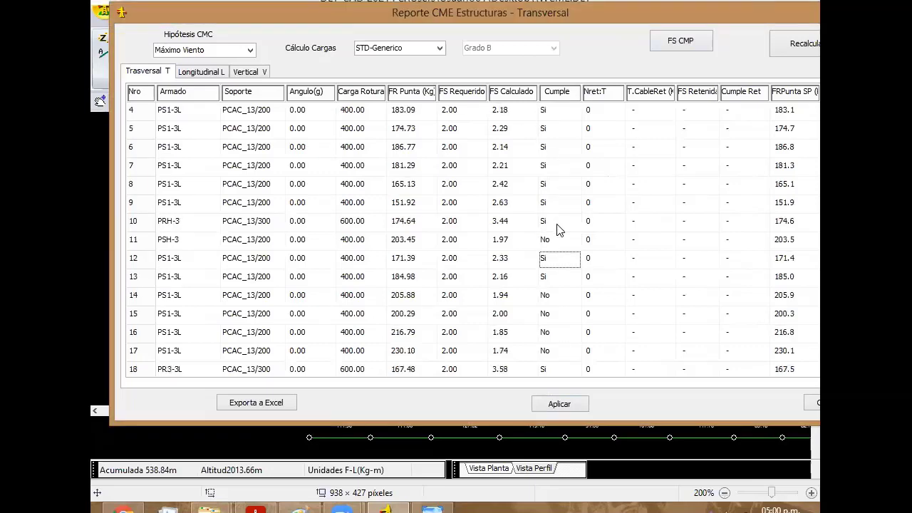
{"action": "key", "text": "Down"}
{"action": "key", "text": "Down"}
{"action": "key", "text": "Down"}
{"action": "key", "text": "Down"}
{"action": "key", "text": "Down"}
{"action": "key", "text": "Down"}
{"action": "key", "text": "Down"}
{"action": "key", "text": "Down"}
{"action": "key", "text": "Down"}
{"action": "key", "text": "Down"}
{"action": "key", "text": "Down"}
{"action": "key", "text": "Down"}
{"action": "key", "text": "Down"}
{"action": "key", "text": "Down"}
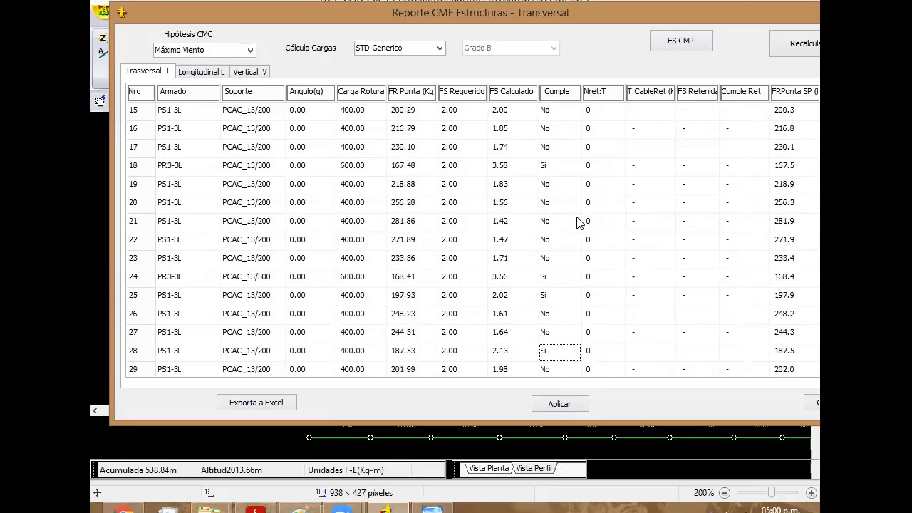
{"action": "key", "text": "Down"}
{"action": "key", "text": "Down"}
{"action": "key", "text": "Down"}
{"action": "key", "text": "Down"}
{"action": "key", "text": "Down"}
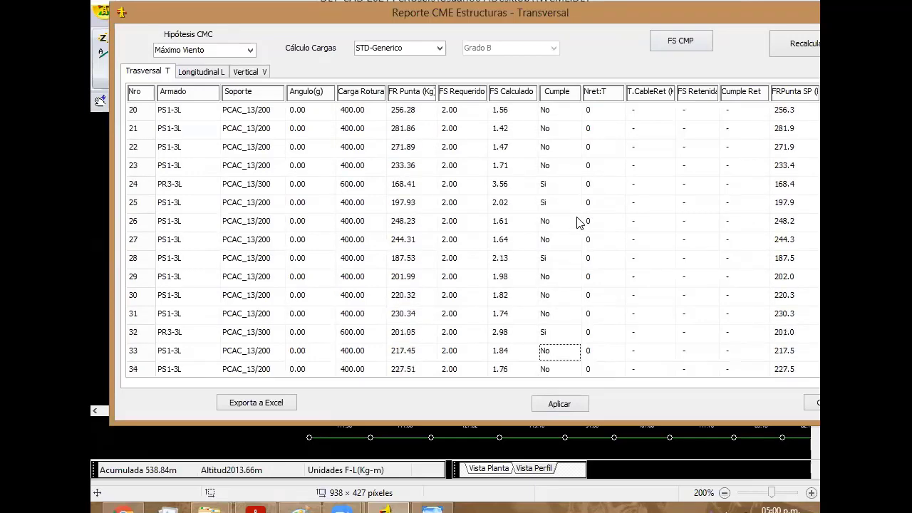
{"action": "key", "text": "Down"}
{"action": "key", "text": "Down"}
{"action": "key", "text": "Down"}
{"action": "key", "text": "Down"}
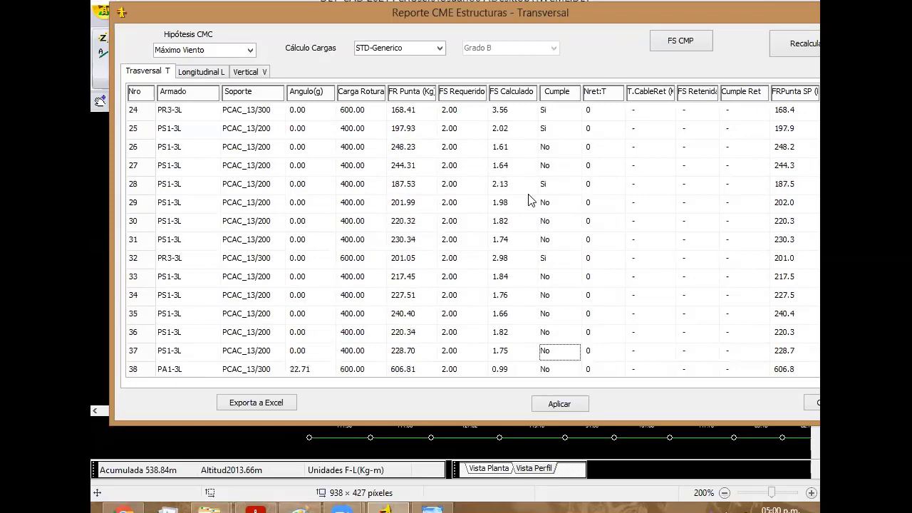
{"action": "key", "text": "Down"}
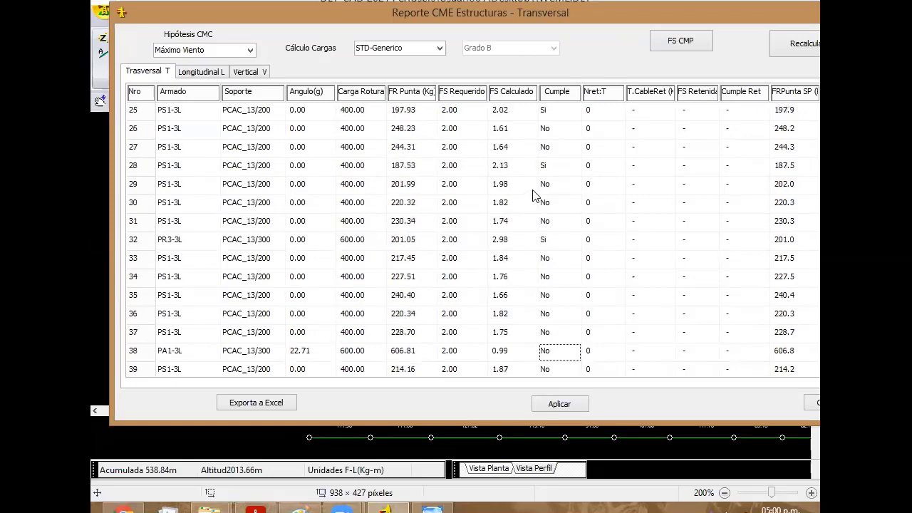
{"action": "key", "text": "Down"}
{"action": "key", "text": "Down"}
{"action": "key", "text": "Down"}
{"action": "key", "text": "Down"}
{"action": "key", "text": "Down"}
{"action": "key", "text": "Down"}
{"action": "key", "text": "Down"}
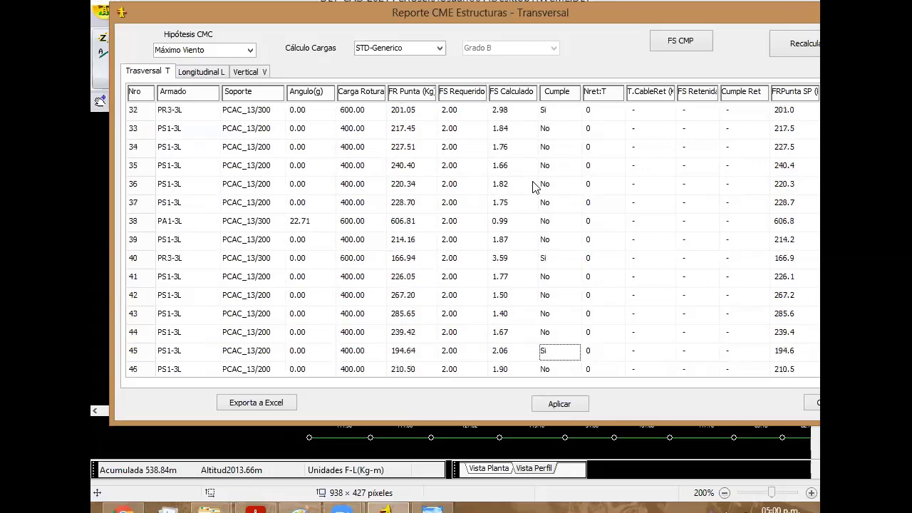
{"action": "key", "text": "Down"}
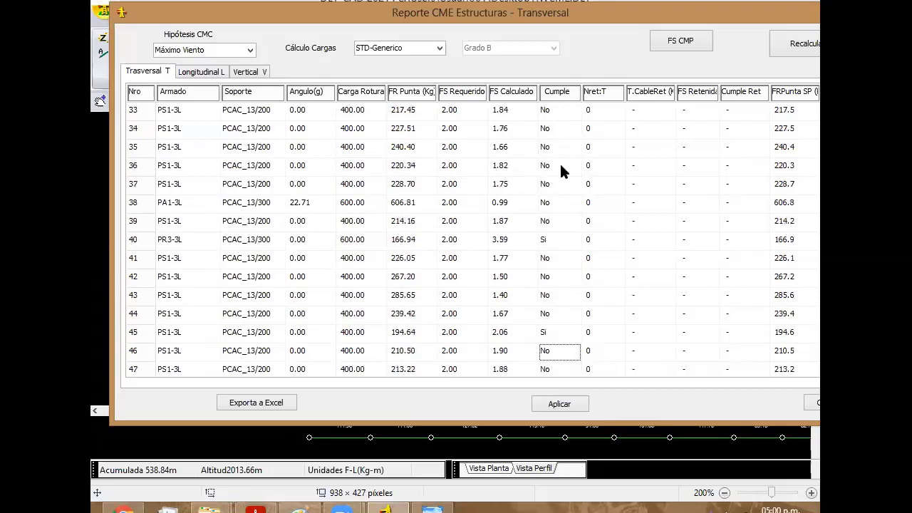
{"action": "key", "text": "Up"}
{"action": "key", "text": "Up"}
{"action": "key", "text": "Up"}
{"action": "key", "text": "Up"}
{"action": "key", "text": "Up"}
{"action": "key", "text": "Up"}
{"action": "key", "text": "Up"}
{"action": "key", "text": "Up"}
{"action": "key", "text": "Up"}
{"action": "key", "text": "Up"}
{"action": "key", "text": "Up"}
{"action": "key", "text": "Up"}
{"action": "key", "text": "Up"}
{"action": "key", "text": "Up"}
{"action": "key", "text": "Up"}
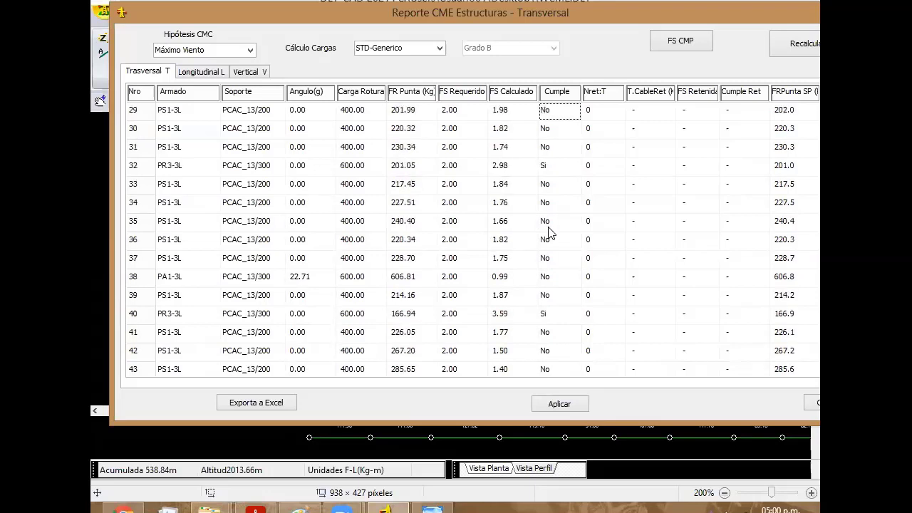
{"action": "key", "text": "Up"}
{"action": "key", "text": "Up"}
{"action": "key", "text": "Up"}
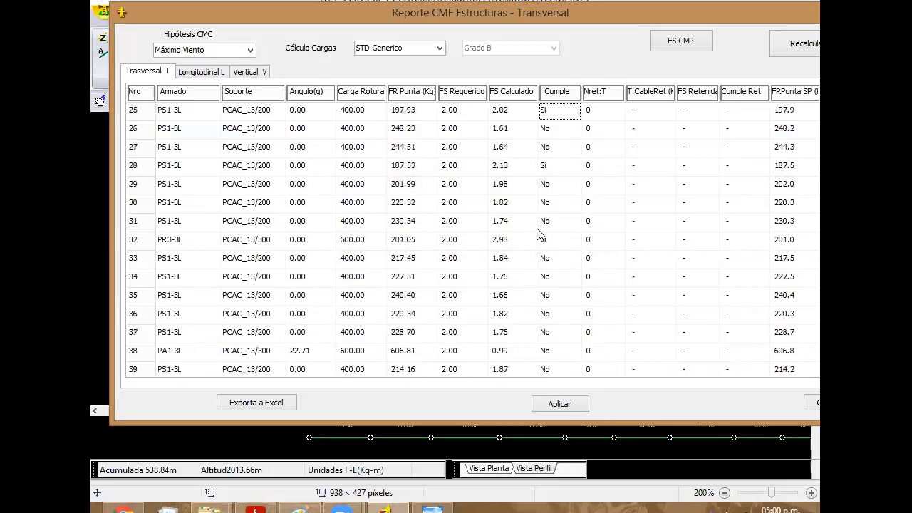
{"action": "left_click", "coordinate": [559, 406]}
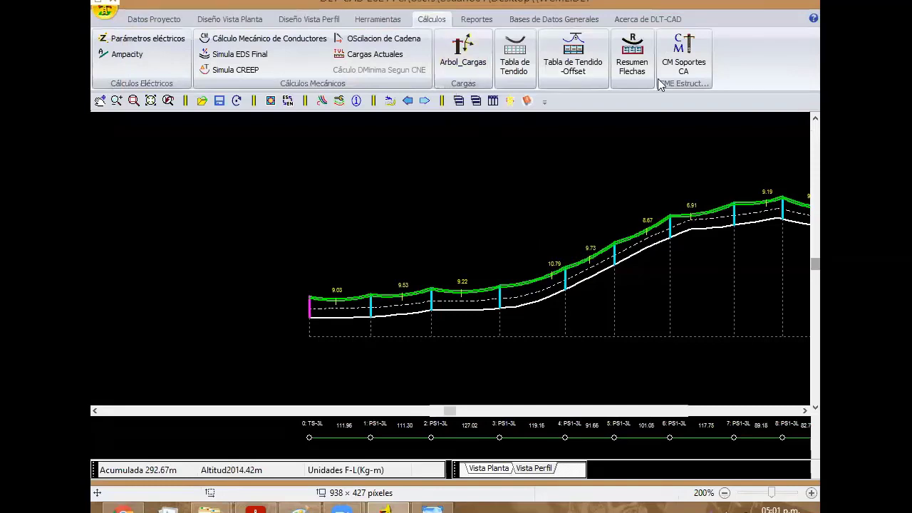
Swap every PCAC_13/200 support for PCAC_13/300 across the whole project via Cambiar Datos Proyecto
{"action": "middle_click_drag", "start_coordinate": [494, 220], "coordinate": [324, 261]}
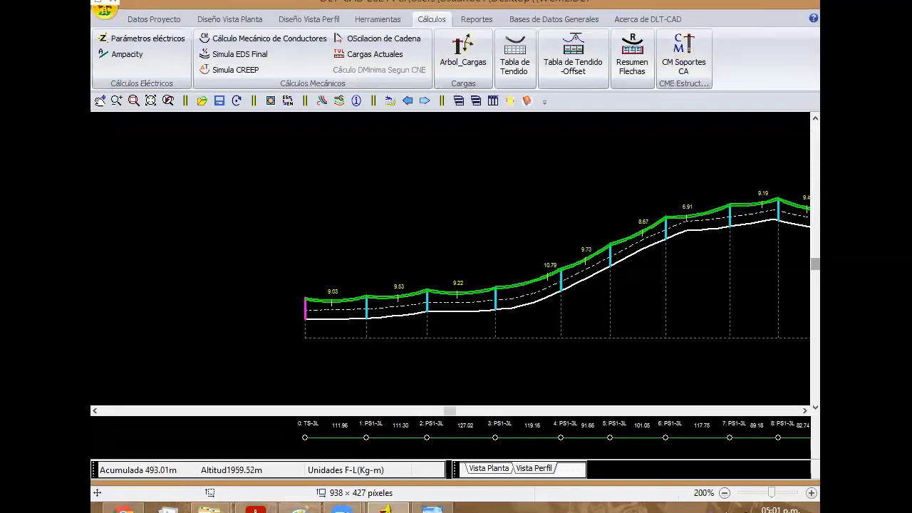
{"action": "left_click", "coordinate": [377, 20]}
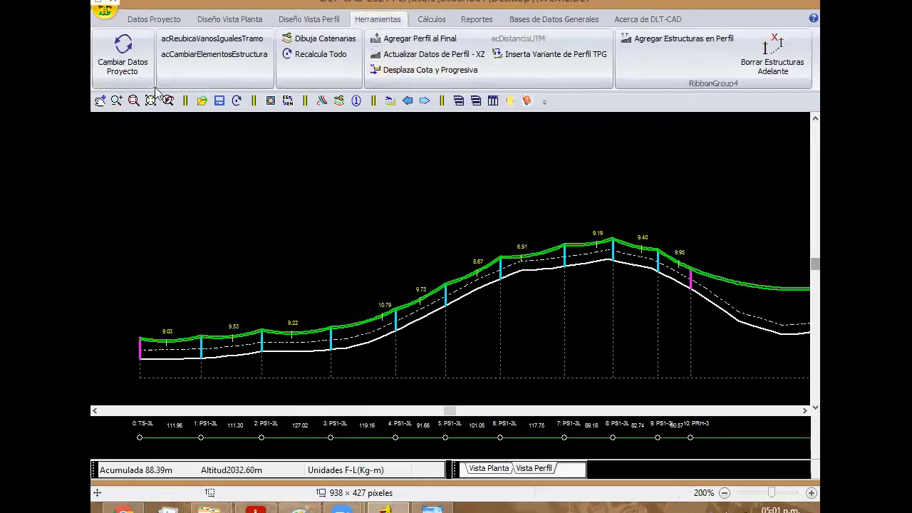
{"action": "left_click", "coordinate": [124, 53]}
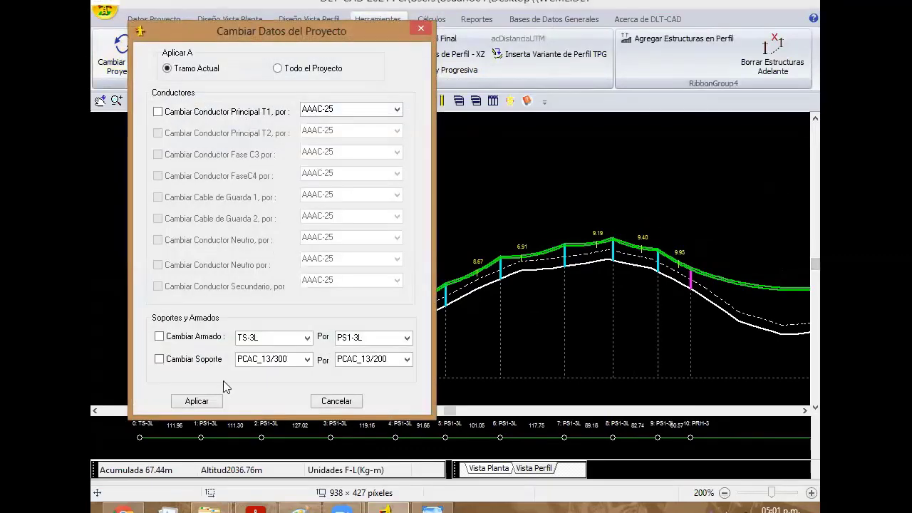
{"action": "left_click", "coordinate": [293, 66]}
{"action": "left_click", "coordinate": [180, 360]}
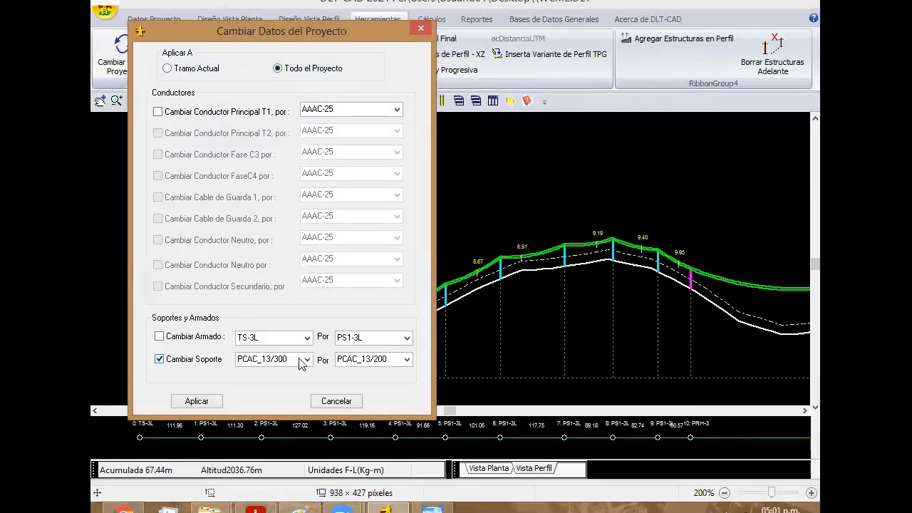
{"action": "left_click", "coordinate": [308, 361]}
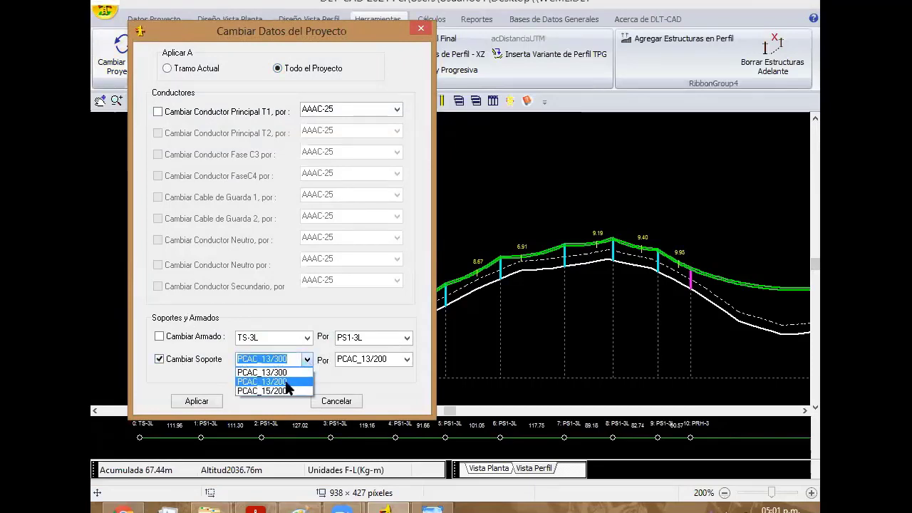
{"action": "left_click", "coordinate": [291, 389]}
{"action": "left_click", "coordinate": [407, 359]}
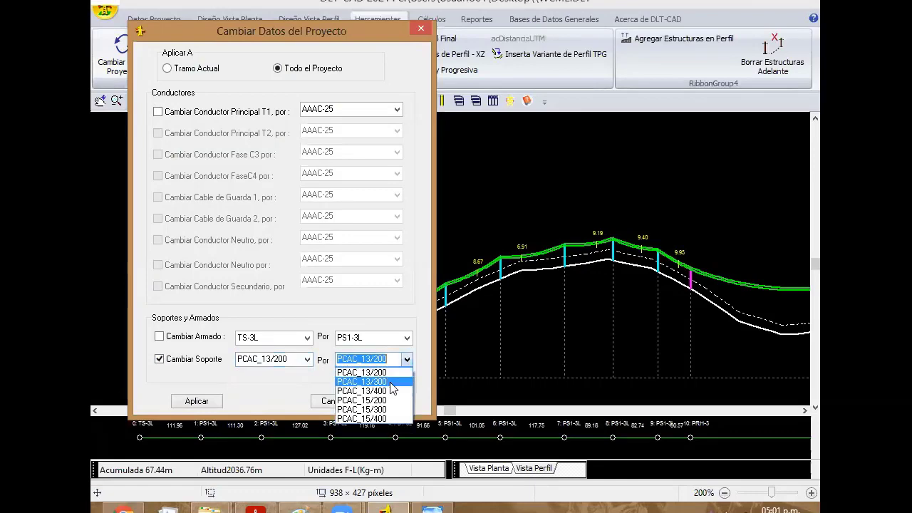
{"action": "left_click", "coordinate": [364, 379]}
{"action": "left_click", "coordinate": [198, 402]}
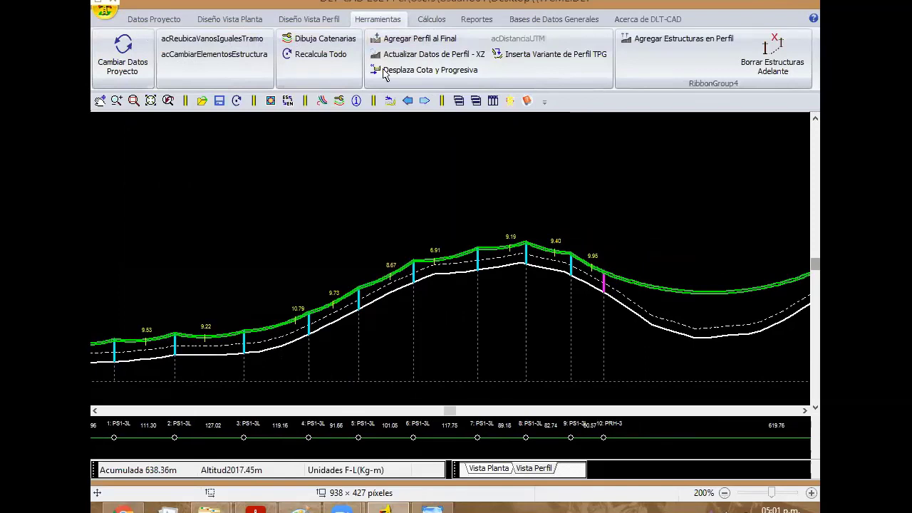
Open the CM Soportes CA report on its Transversal tab
{"action": "left_click", "coordinate": [435, 20]}
{"action": "left_click", "coordinate": [671, 74]}
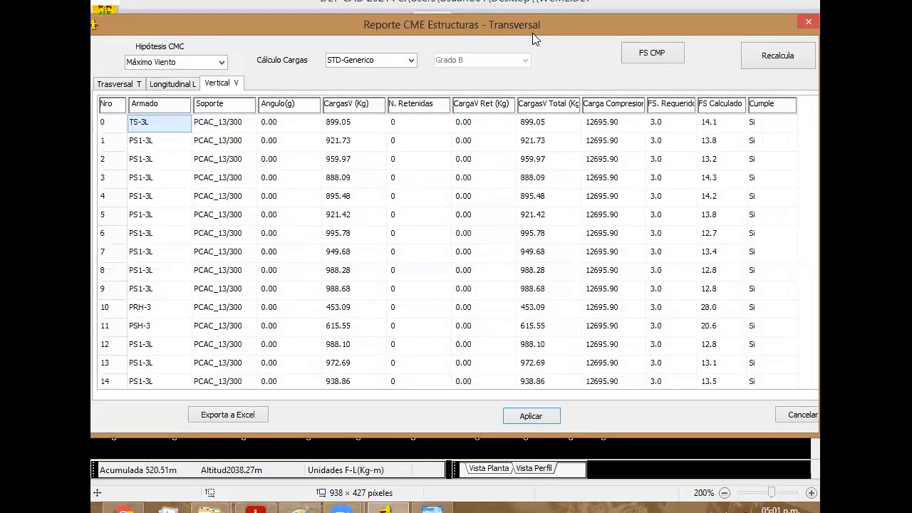
{"action": "left_click", "coordinate": [118, 84]}
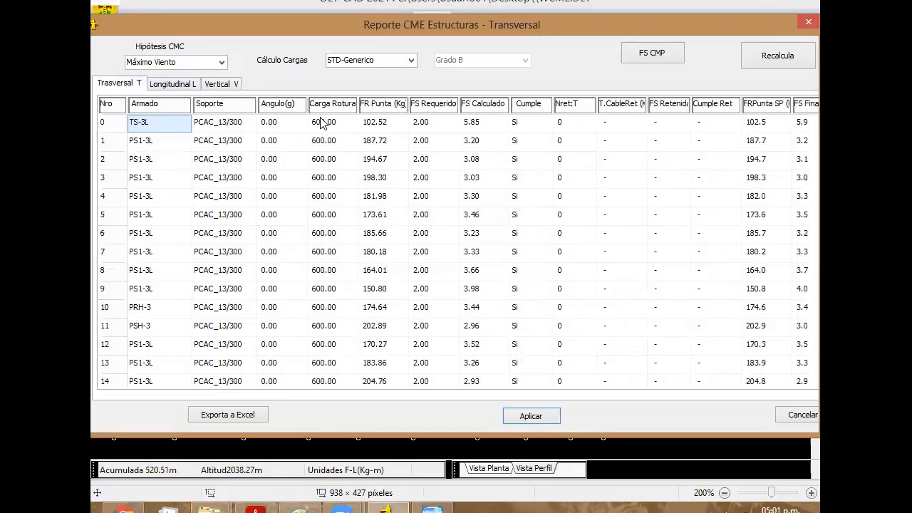
Step down the FS Calculado column to support 38, the one failing at 0.99
{"action": "left_click", "coordinate": [509, 160]}
{"action": "key", "text": "Down"}
{"action": "key", "text": "Down"}
{"action": "key", "text": "Down"}
{"action": "key", "text": "Down"}
{"action": "key", "text": "Down"}
{"action": "key", "text": "Down"}
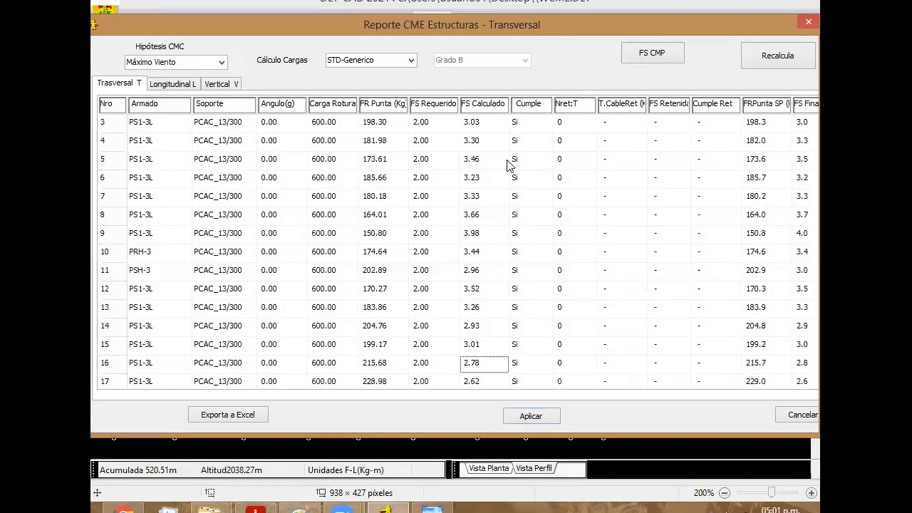
{"action": "key", "text": "Down"}
{"action": "key", "text": "Down"}
{"action": "key", "text": "Down"}
{"action": "key", "text": "Down"}
{"action": "key", "text": "Down"}
{"action": "key", "text": "Down"}
{"action": "key", "text": "Down"}
{"action": "key", "text": "Down"}
{"action": "key", "text": "Down"}
{"action": "key", "text": "Down"}
{"action": "key", "text": "Down"}
{"action": "key", "text": "Down"}
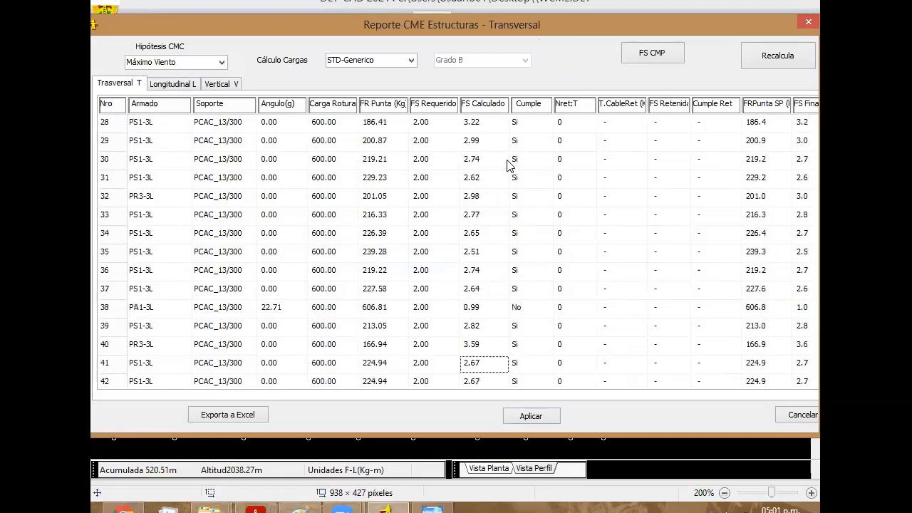
{"action": "key", "text": "Down"}
{"action": "key", "text": "Down"}
{"action": "key", "text": "Down"}
{"action": "key", "text": "Up"}
{"action": "key", "text": "Up"}
{"action": "key", "text": "Up"}
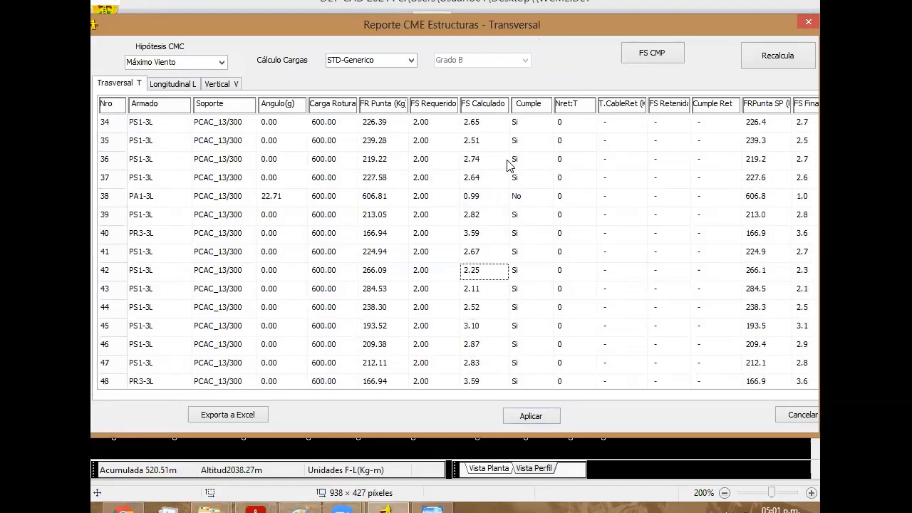
{"action": "key", "text": "Up"}
{"action": "key", "text": "Up"}
{"action": "key", "text": "Up"}
{"action": "key", "text": "Down"}
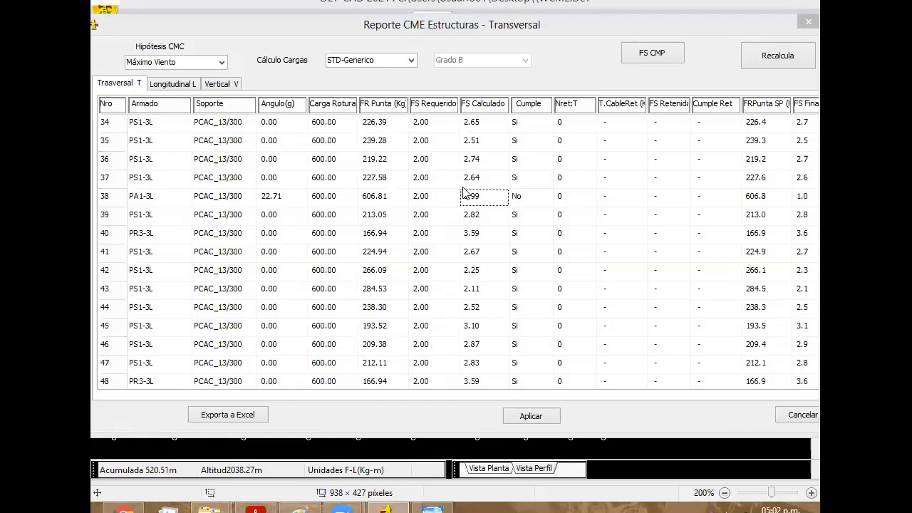
{"action": "left_click", "coordinate": [481, 174]}
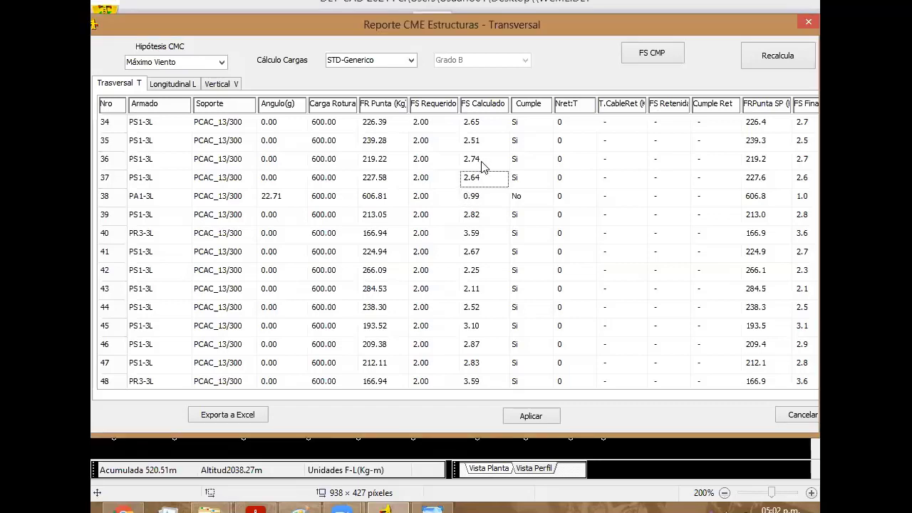
{"action": "left_click", "coordinate": [501, 199]}
In the Paint pole sketch, draw a red line down from the circle's centre, then return to the CME report
{"action": "left_click", "coordinate": [299, 507]}
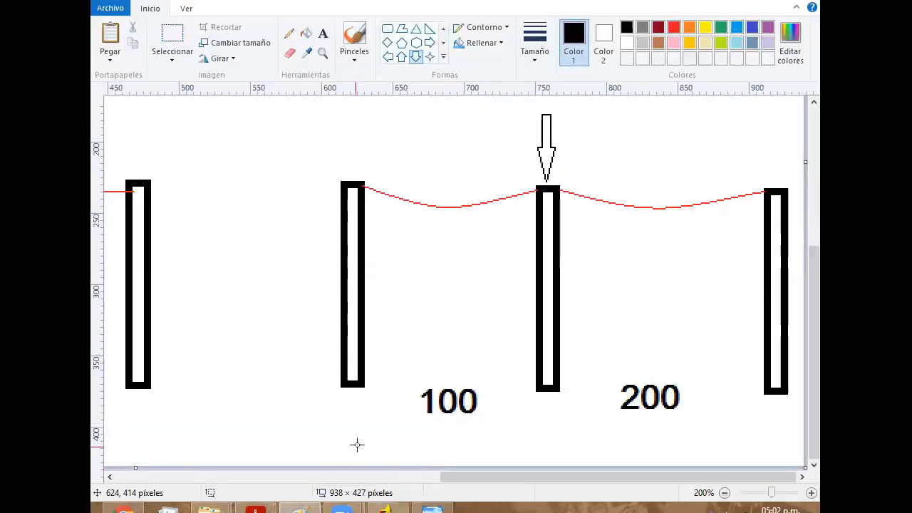
{"action": "left_click_drag", "start_coordinate": [469, 476], "coordinate": [125, 476]}
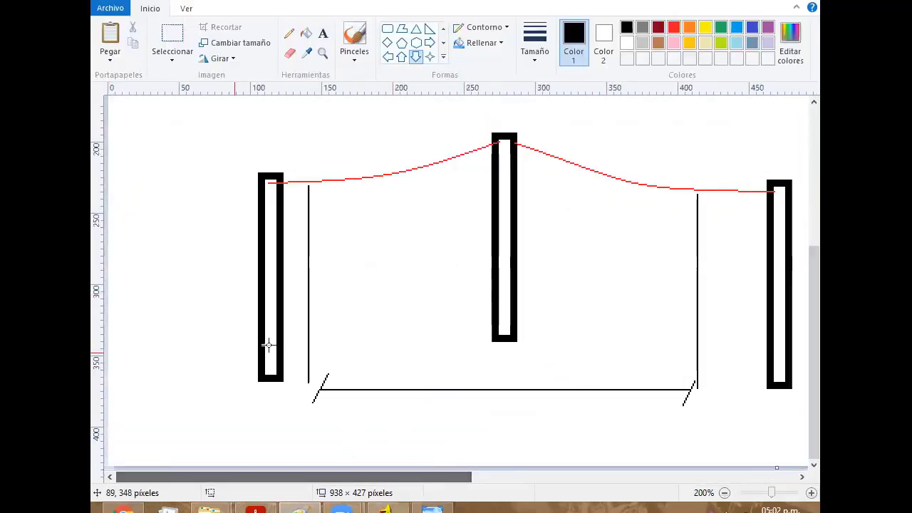
{"action": "scroll", "coordinate": [349, 327], "scroll_direction": "up", "scroll_amount": 3}
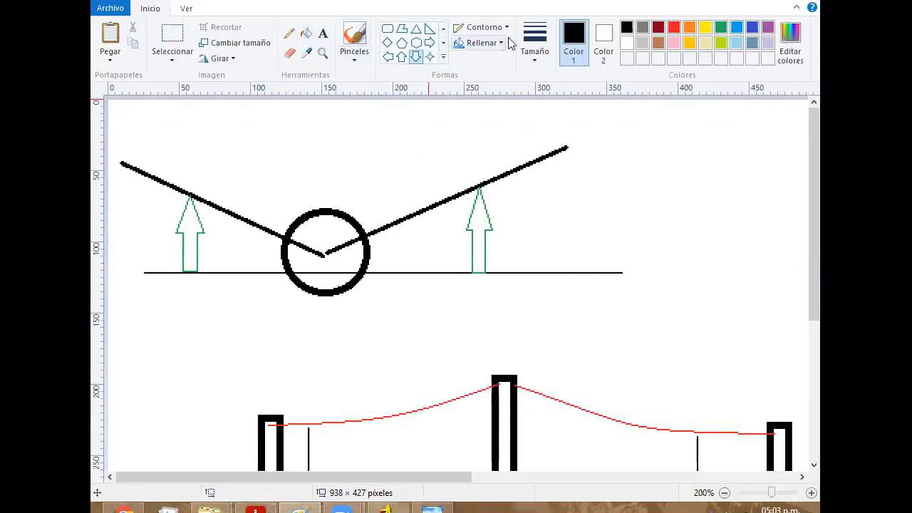
{"action": "left_click", "coordinate": [673, 29]}
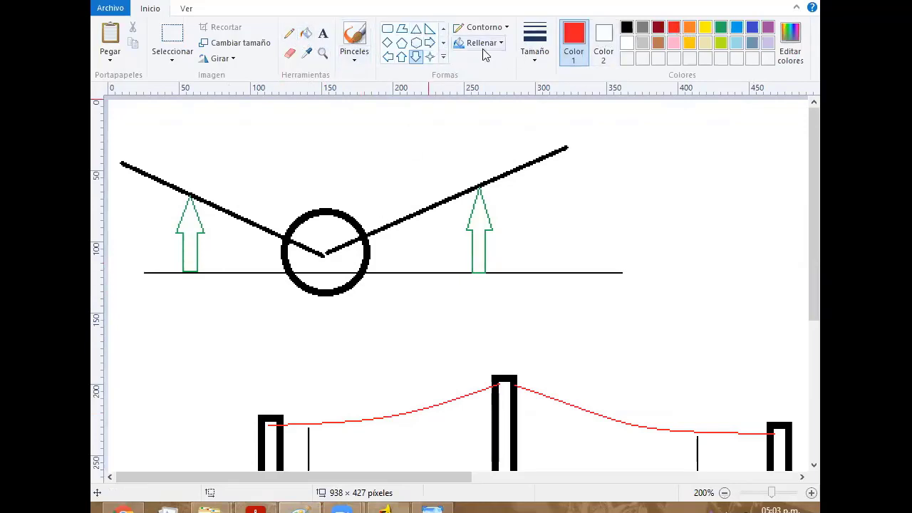
{"action": "left_click", "coordinate": [443, 29]}
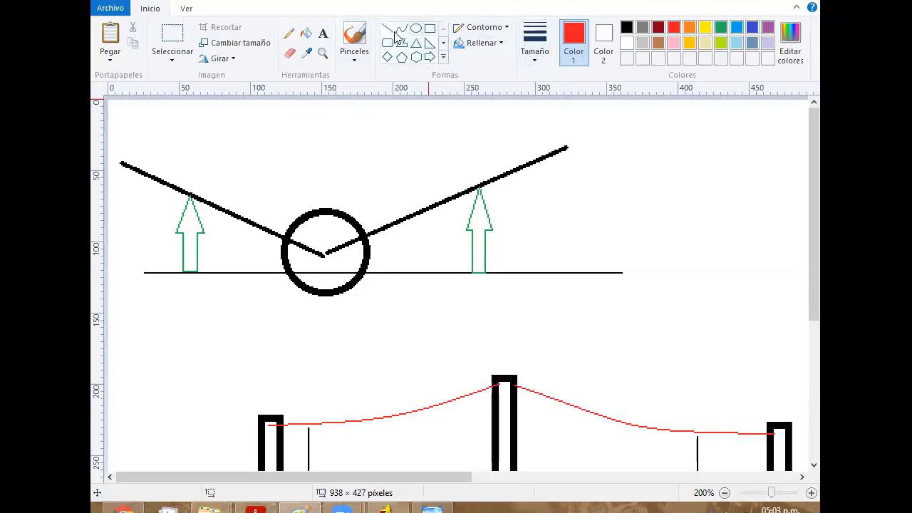
{"action": "left_click", "coordinate": [387, 29]}
{"action": "mouse_move", "coordinate": [326, 261]}
{"action": "left_mouse_down"}
{"action": "mouse_move", "coordinate": [324, 383]}
{"action": "mouse_move", "coordinate": [340, 374]}
{"action": "mouse_move", "coordinate": [315, 372]}
{"action": "left_mouse_up"}
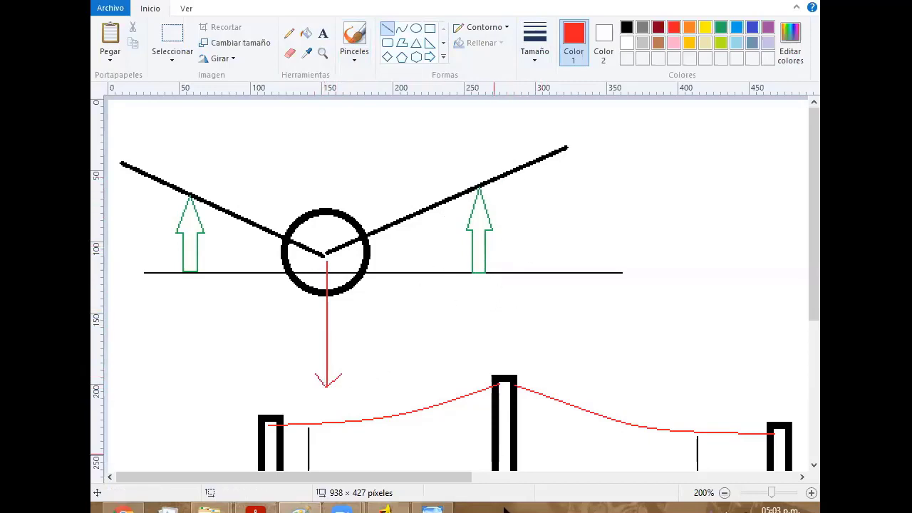
{"action": "left_click", "coordinate": [385, 507]}
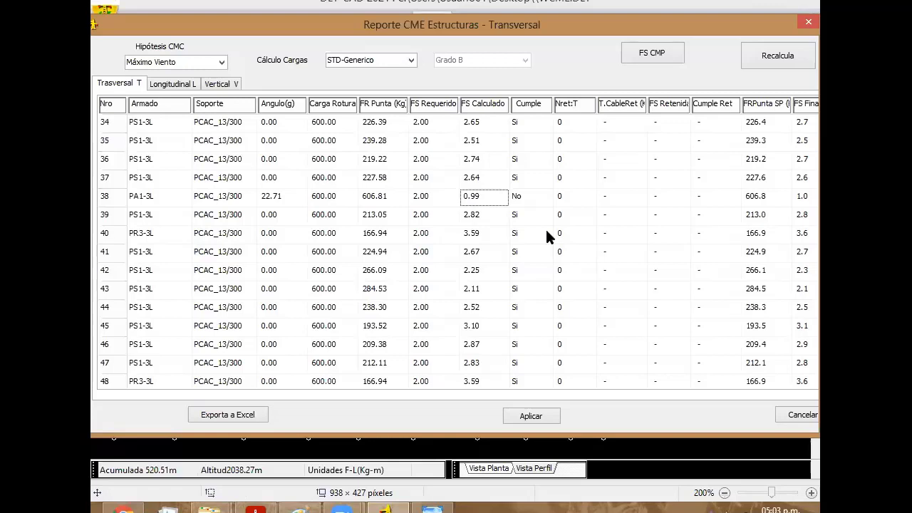
Enter 1 in support 38's Nret:T cell, recalculate, and narrow the FRPunta column
{"action": "double_click", "coordinate": [568, 196]}
{"action": "type", "text": "1"}
{"action": "left_click_drag", "start_coordinate": [567, 195], "coordinate": [547, 196]}
{"action": "left_click", "coordinate": [764, 63]}
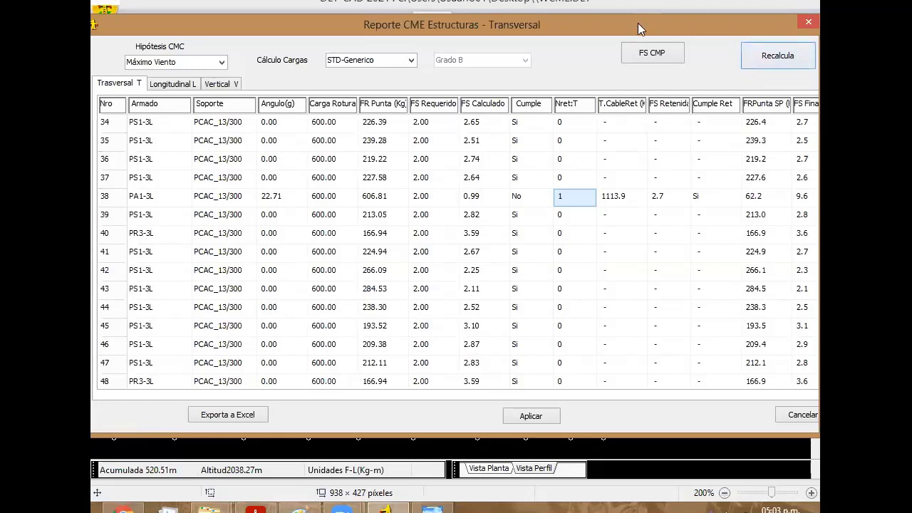
{"action": "left_click_drag", "start_coordinate": [631, 23], "coordinate": [604, 21]}
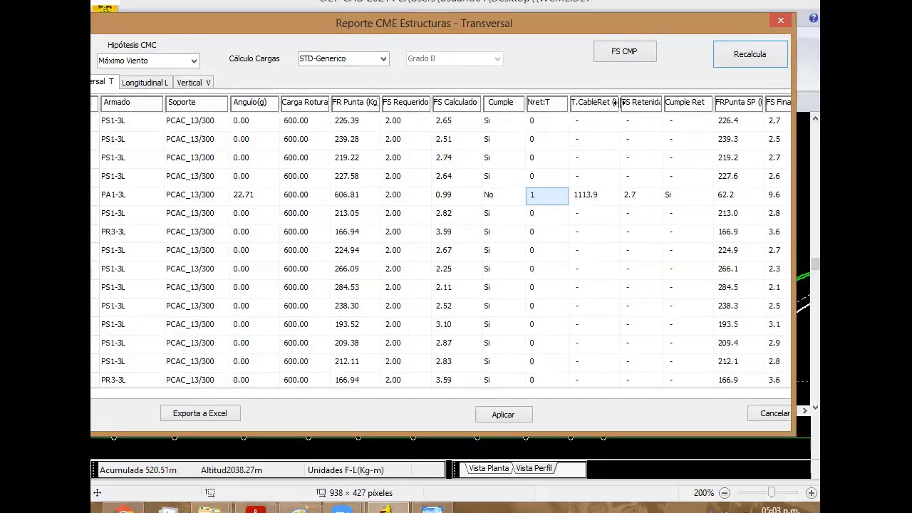
{"action": "left_click_drag", "start_coordinate": [763, 99], "coordinate": [550, 103]}
Check support 38's compliance result against its 0.99 safety factor
{"action": "left_click", "coordinate": [492, 198]}
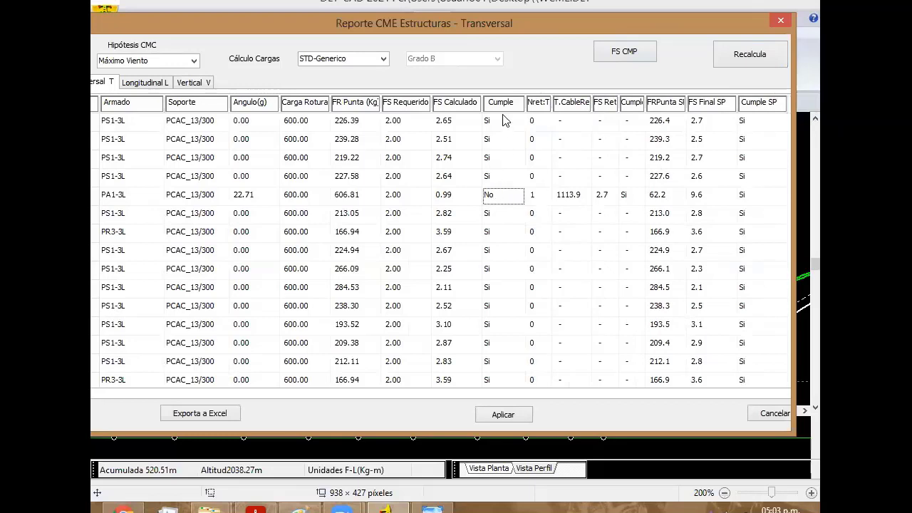
{"action": "left_click", "coordinate": [451, 203]}
{"action": "left_click", "coordinate": [503, 202]}
{"action": "left_click", "coordinate": [462, 203]}
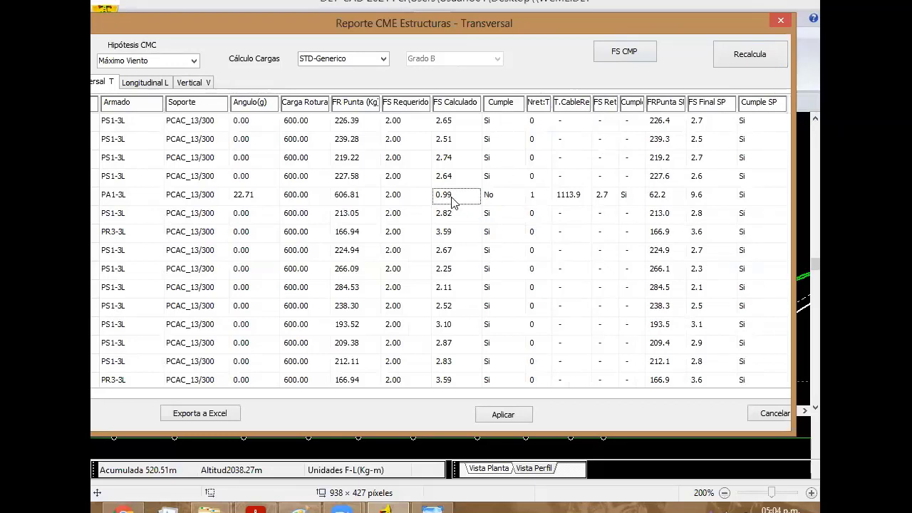
{"action": "left_click", "coordinate": [495, 199]}
{"action": "left_click", "coordinate": [493, 200]}
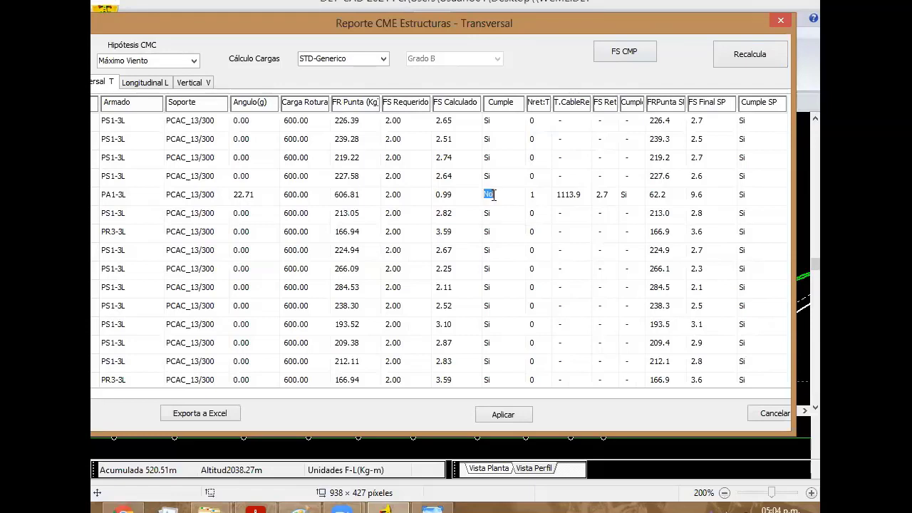
Review support 38's guy tension 1113.9, guy FS 2.7, tip load 62.2 and final FS 9.6, then apply the report
{"action": "left_click", "coordinate": [534, 198]}
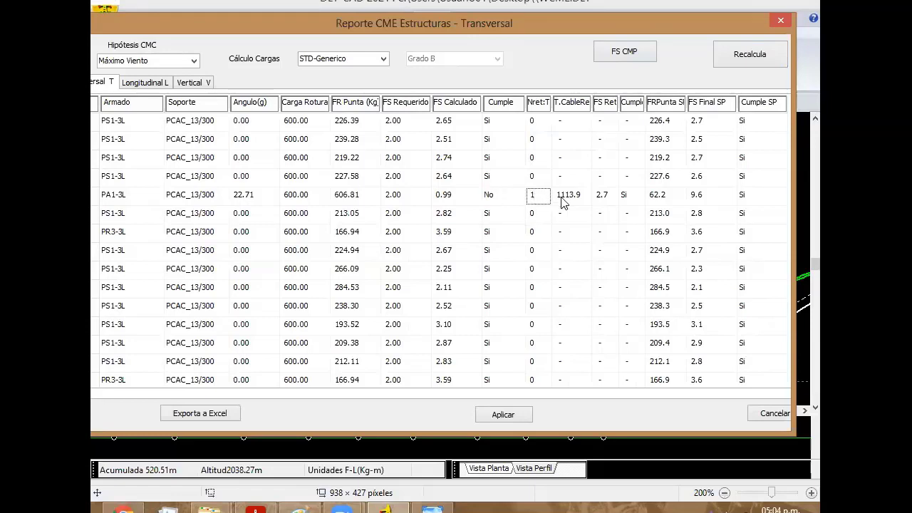
{"action": "left_click", "coordinate": [577, 198]}
{"action": "left_click", "coordinate": [603, 198]}
{"action": "left_click", "coordinate": [662, 200]}
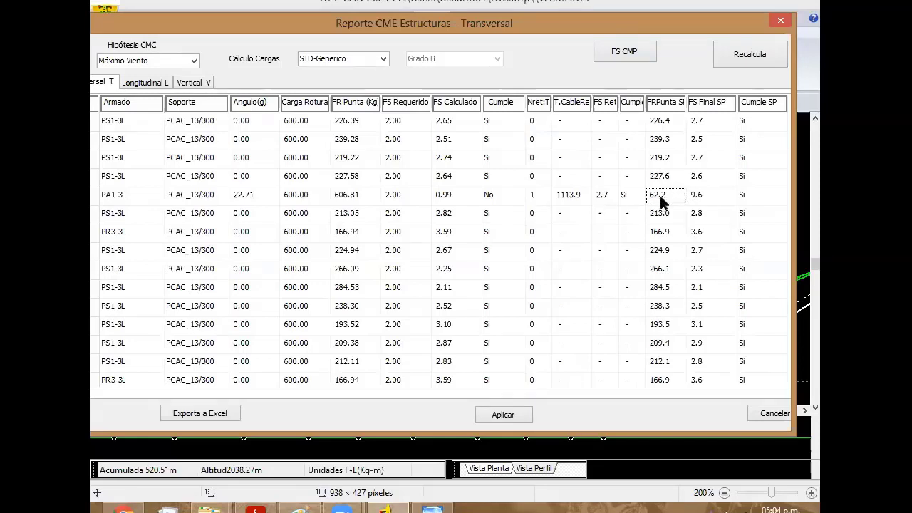
{"action": "left_click", "coordinate": [704, 199]}
{"action": "left_click", "coordinate": [704, 198]}
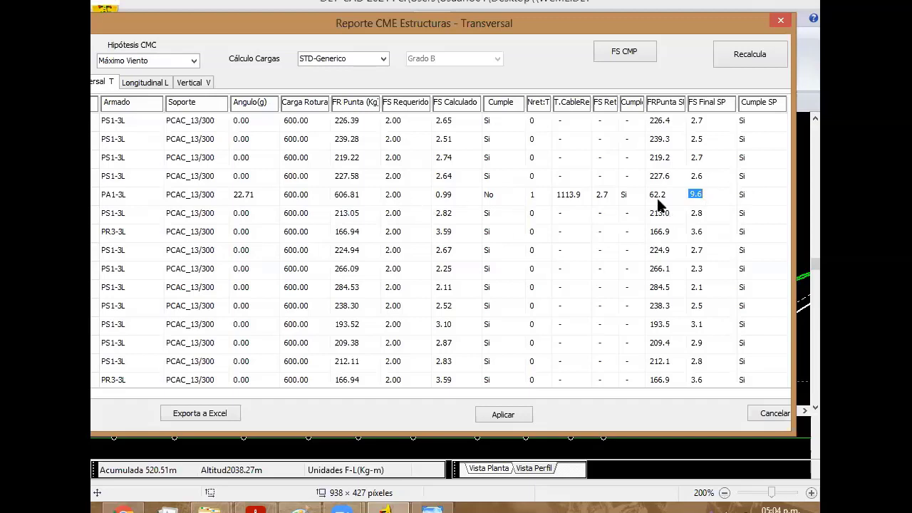
{"action": "left_click", "coordinate": [749, 199]}
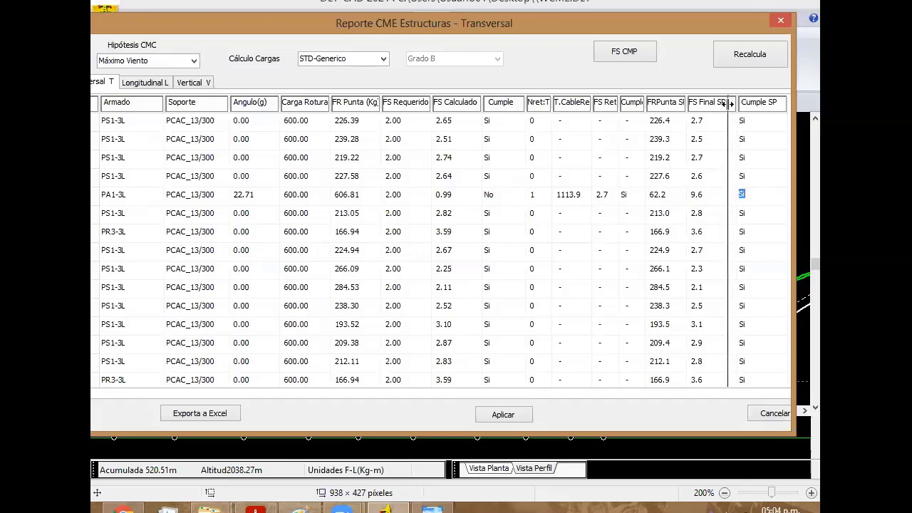
{"action": "left_click_drag", "start_coordinate": [733, 102], "coordinate": [721, 101]}
{"action": "left_click", "coordinate": [517, 415]}
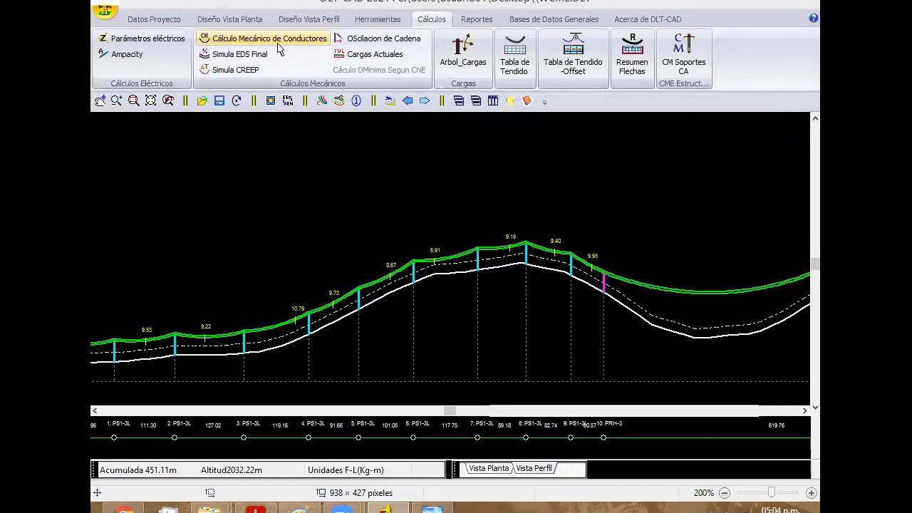
Distribute RI guy wires automatically to the angle structures of the current section
{"action": "left_click", "coordinate": [312, 20]}
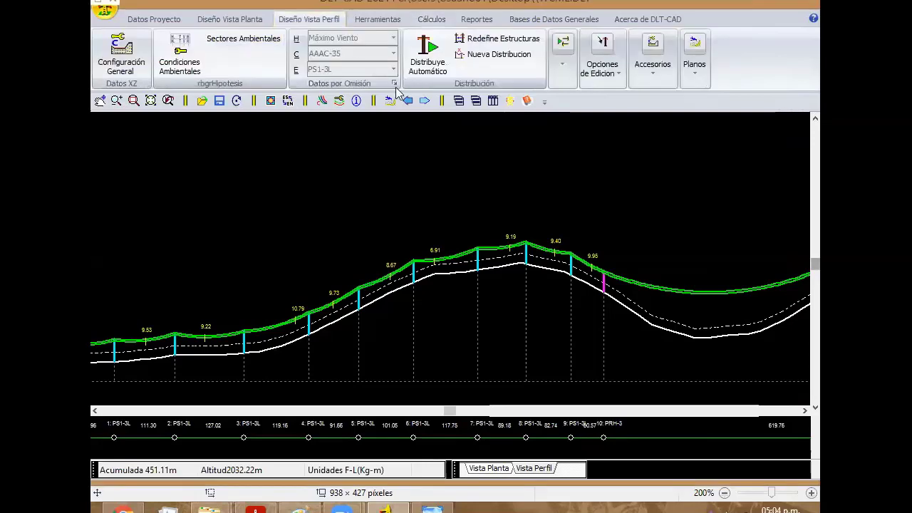
{"action": "left_click", "coordinate": [560, 56]}
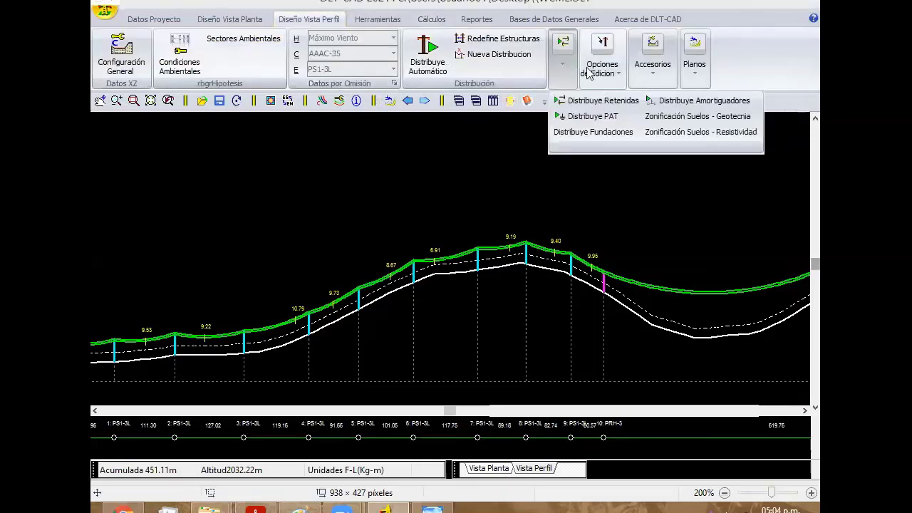
{"action": "left_click", "coordinate": [603, 104]}
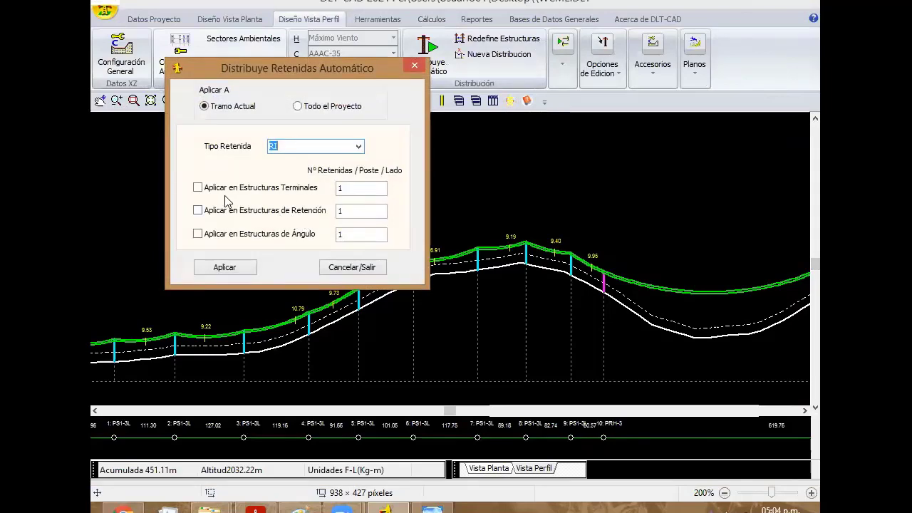
{"action": "left_click", "coordinate": [224, 235]}
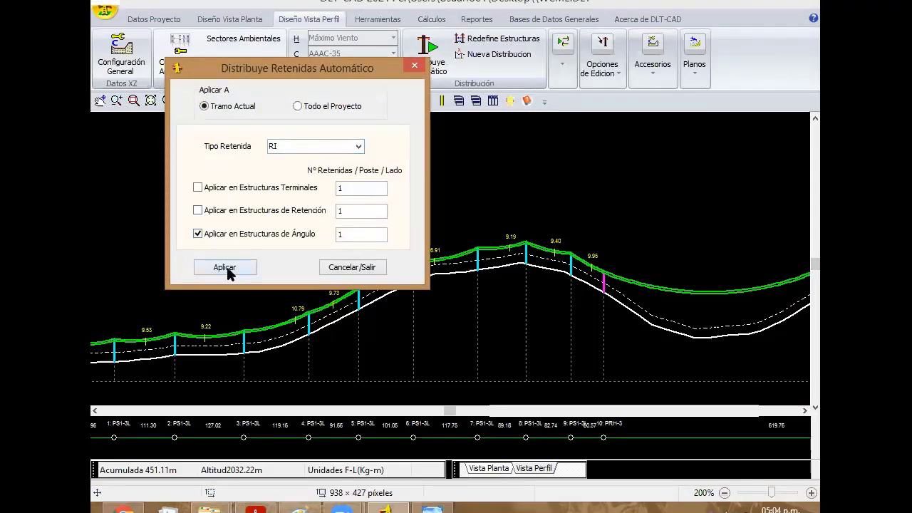
{"action": "left_click", "coordinate": [225, 267]}
Pan the profile to structures 11–13 and open the CM Soportes report
{"action": "middle_click_drag", "start_coordinate": [768, 213], "coordinate": [477, 212]}
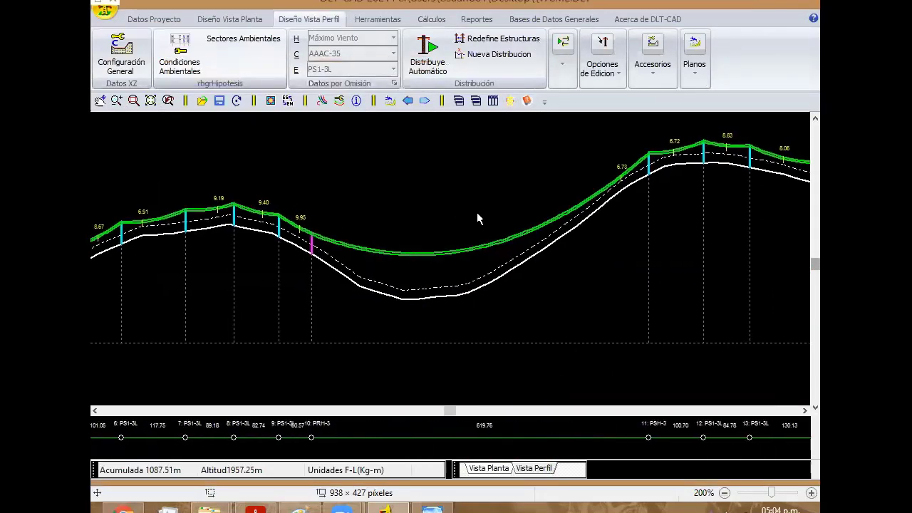
{"action": "left_click", "coordinate": [431, 19]}
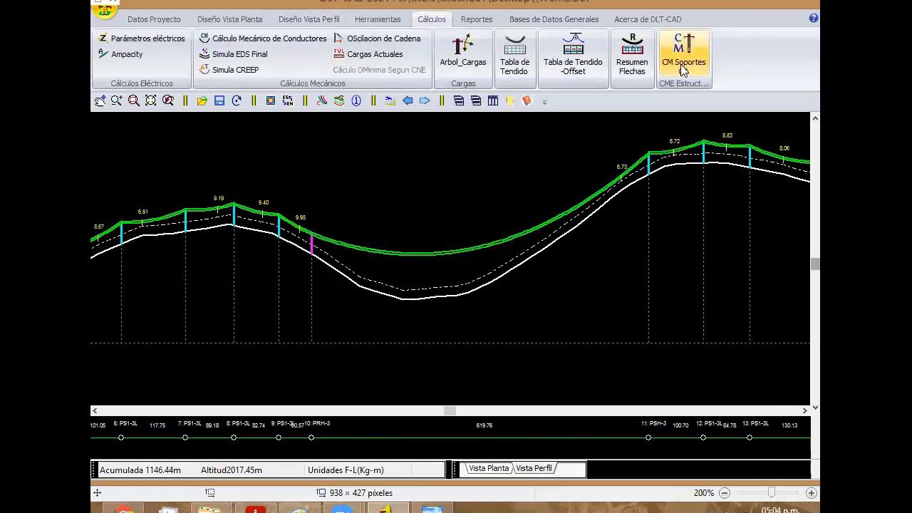
{"action": "left_click", "coordinate": [684, 53]}
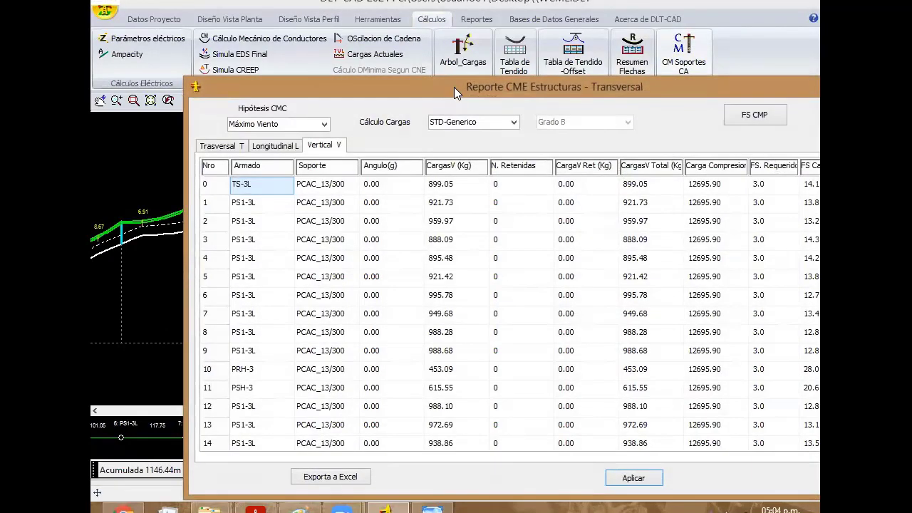
Show the Trasversal T results and page down to the last structures and back to the first
{"action": "left_click_drag", "start_coordinate": [454, 87], "coordinate": [357, 25]}
{"action": "left_click", "coordinate": [124, 83]}
{"action": "key", "text": "Down"}
{"action": "key", "text": "Down"}
{"action": "key", "text": "Down"}
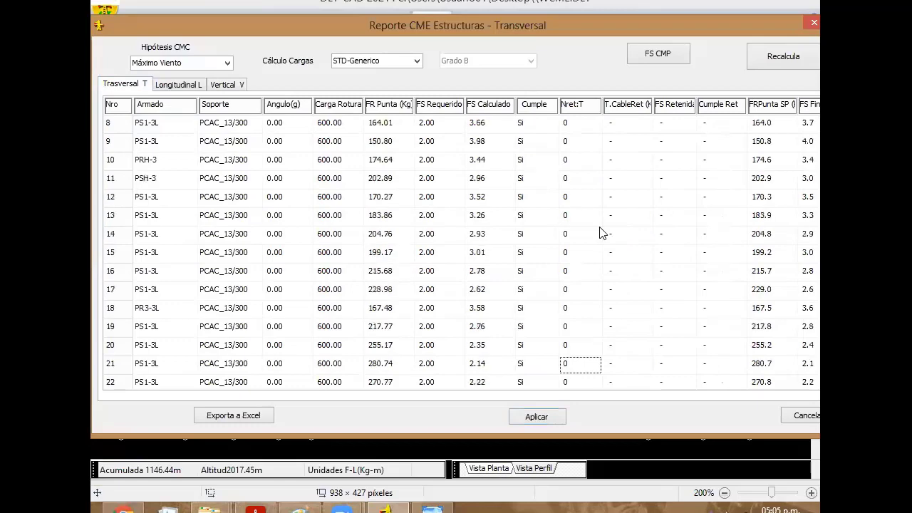
{"action": "key", "text": "Down"}
{"action": "key", "text": "Down"}
{"action": "key", "text": "Down"}
{"action": "key", "text": "Down"}
{"action": "key", "text": "Down"}
{"action": "key", "text": "Down"}
{"action": "key", "text": "Down"}
{"action": "key", "text": "Down"}
{"action": "key", "text": "Down"}
{"action": "key", "text": "Down"}
{"action": "key", "text": "Down"}
{"action": "key", "text": "Down"}
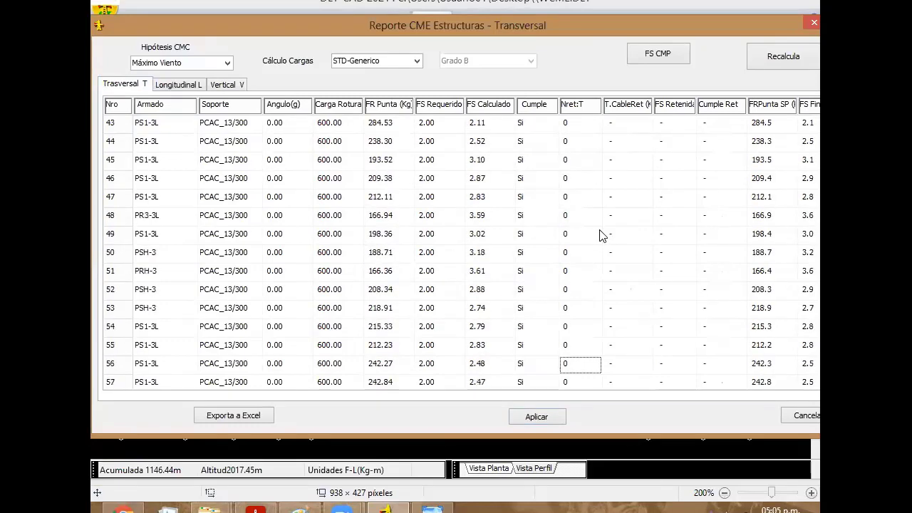
{"action": "key", "text": "Down"}
{"action": "key", "text": "Down"}
{"action": "key", "text": "Down"}
{"action": "key", "text": "Down"}
{"action": "left_click", "coordinate": [599, 235]}
{"action": "key", "text": "Up"}
{"action": "key", "text": "Up"}
{"action": "key", "text": "Up"}
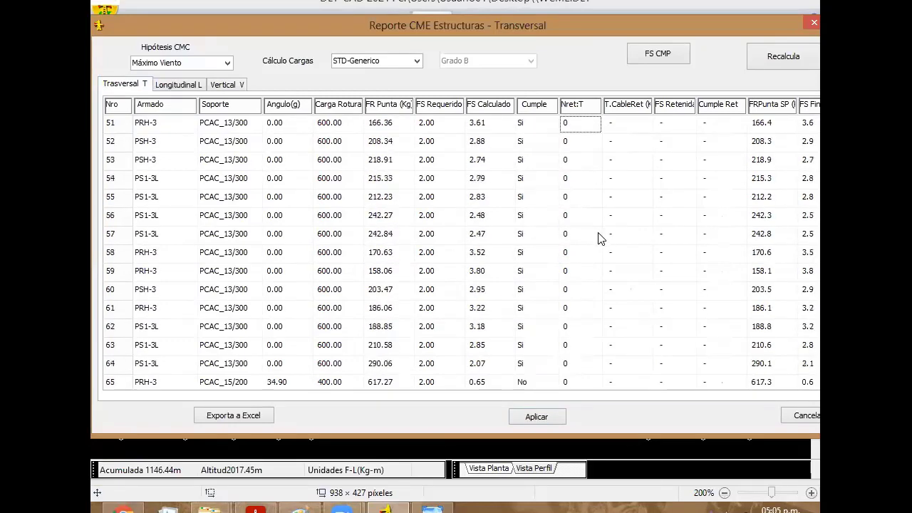
{"action": "key", "text": "Up"}
{"action": "key", "text": "Up"}
{"action": "key", "text": "Up"}
{"action": "key", "text": "Up"}
{"action": "key", "text": "Up"}
{"action": "key", "text": "Up"}
{"action": "key", "text": "Up"}
{"action": "key", "text": "Up"}
{"action": "key", "text": "Up"}
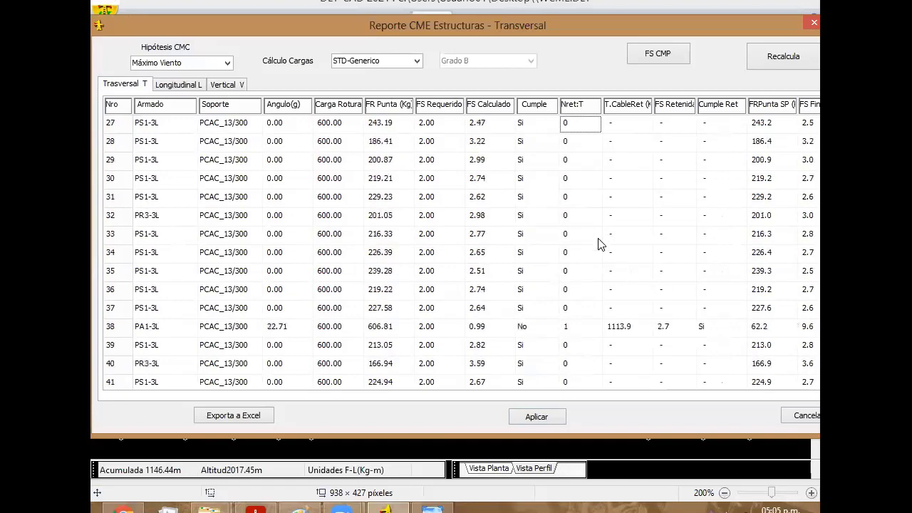
{"action": "key", "text": "Up"}
{"action": "key", "text": "Up"}
{"action": "key", "text": "Up"}
{"action": "key", "text": "Up"}
{"action": "key", "text": "Up"}
{"action": "key", "text": "Up"}
{"action": "key", "text": "Up"}
{"action": "key", "text": "Up"}
{"action": "key", "text": "Up"}
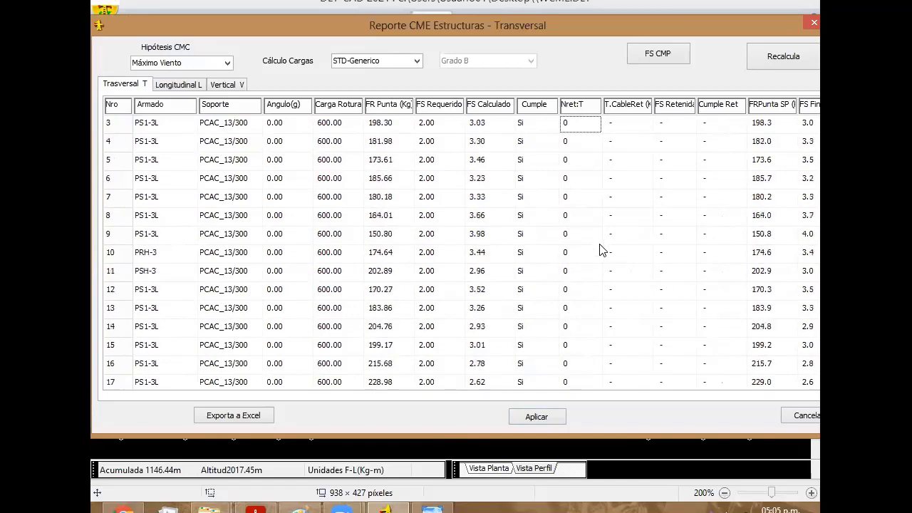
{"action": "key", "text": "Up"}
{"action": "key", "text": "Up"}
{"action": "key", "text": "Up"}
Step from structure 7 down to rows 54–68, then apply and close the report
{"action": "left_click", "coordinate": [600, 250]}
{"action": "key", "text": "Down"}
{"action": "key", "text": "Down"}
{"action": "key", "text": "Down"}
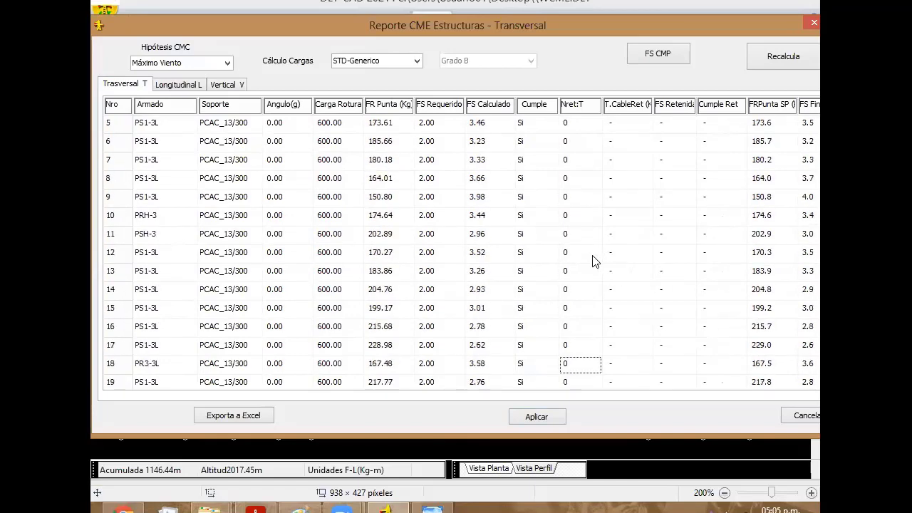
{"action": "key", "text": "Down"}
{"action": "key", "text": "Down"}
{"action": "key", "text": "Down"}
{"action": "key", "text": "Down"}
{"action": "key", "text": "Down"}
{"action": "key", "text": "Down"}
{"action": "key", "text": "Down"}
{"action": "key", "text": "Down"}
{"action": "key", "text": "Down"}
{"action": "key", "text": "Down"}
{"action": "key", "text": "Down"}
{"action": "key", "text": "Down"}
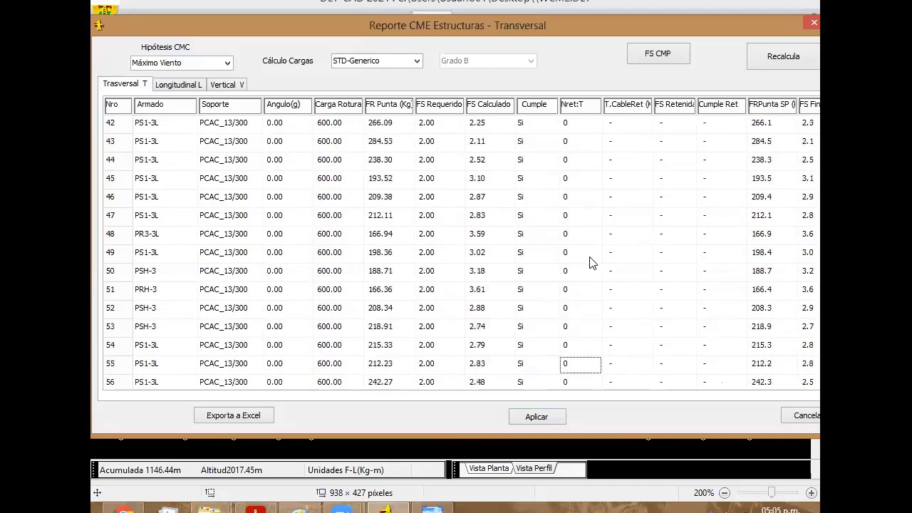
{"action": "key", "text": "Down"}
{"action": "key", "text": "Down"}
{"action": "key", "text": "Down"}
{"action": "key", "text": "Down"}
{"action": "key", "text": "Down"}
{"action": "key", "text": "Down"}
{"action": "key", "text": "Down"}
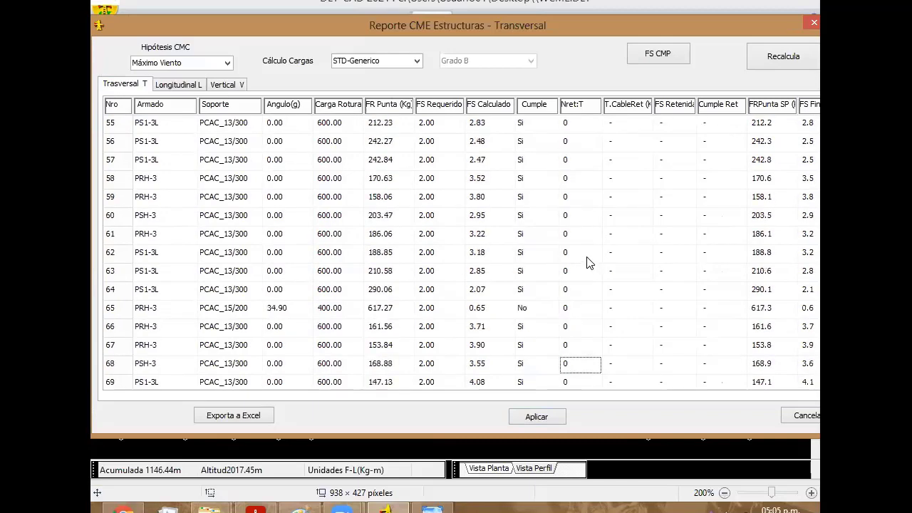
{"action": "key", "text": "Down"}
{"action": "key", "text": "Down"}
{"action": "key", "text": "Down"}
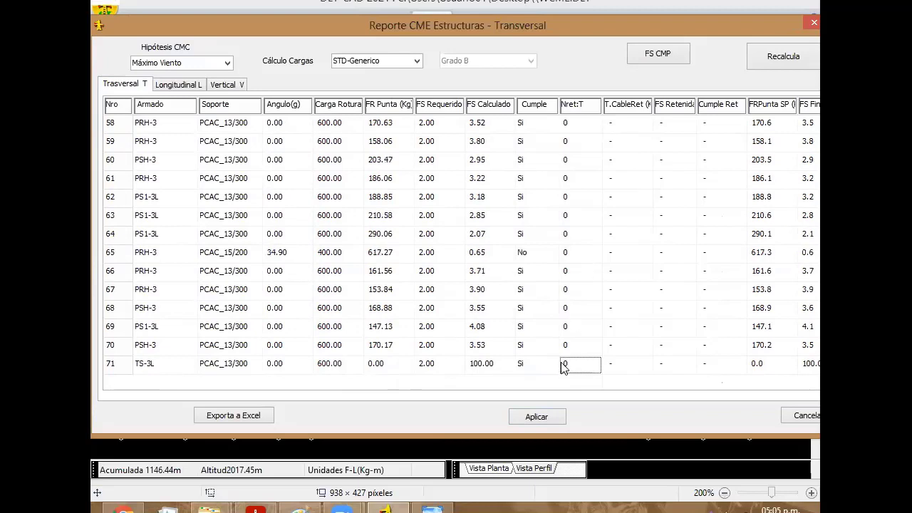
{"action": "key", "text": "Up"}
{"action": "key", "text": "Up"}
{"action": "key", "text": "Up"}
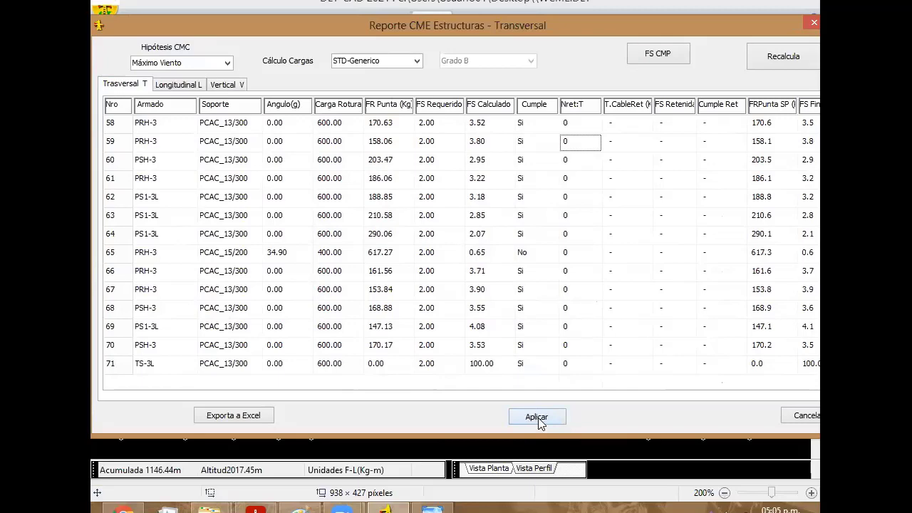
{"action": "left_click", "coordinate": [539, 419]}
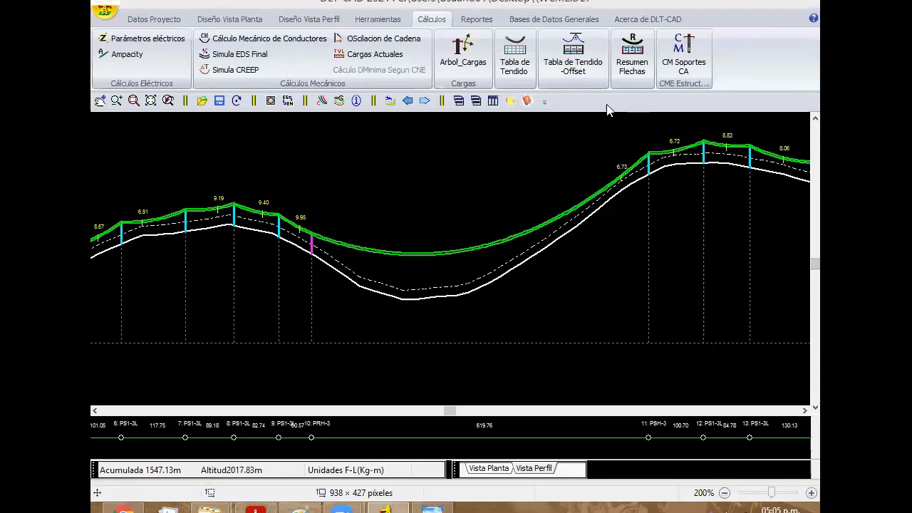
Reopen the CM Soportes report on its Trasversal T tab
{"action": "left_click", "coordinate": [682, 56]}
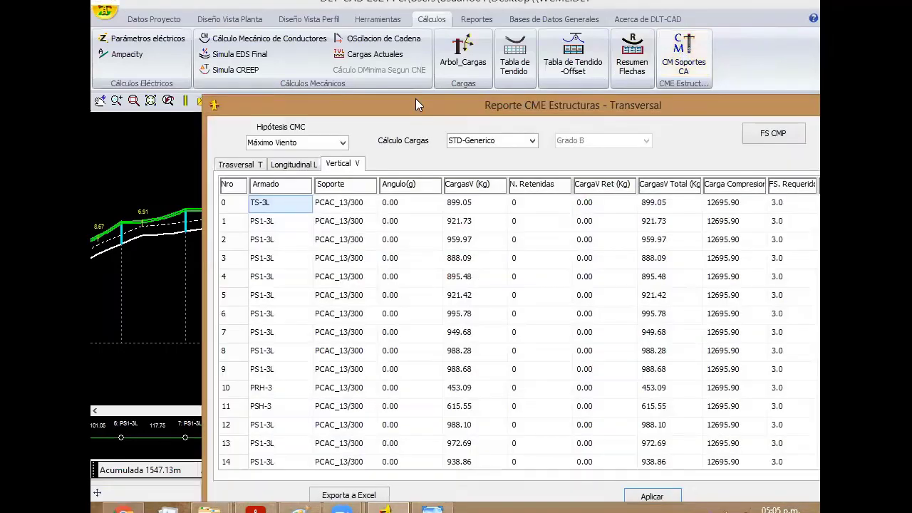
{"action": "left_click_drag", "start_coordinate": [417, 105], "coordinate": [305, 41]}
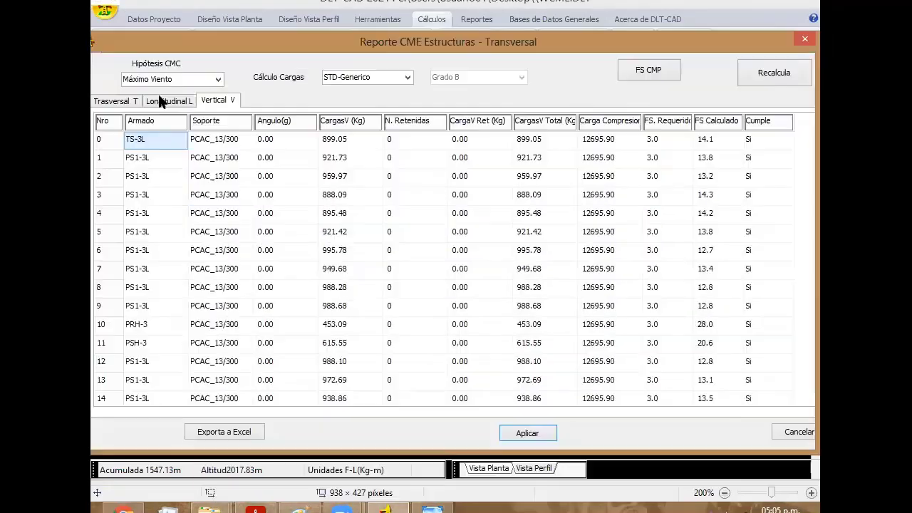
{"action": "left_click", "coordinate": [116, 101]}
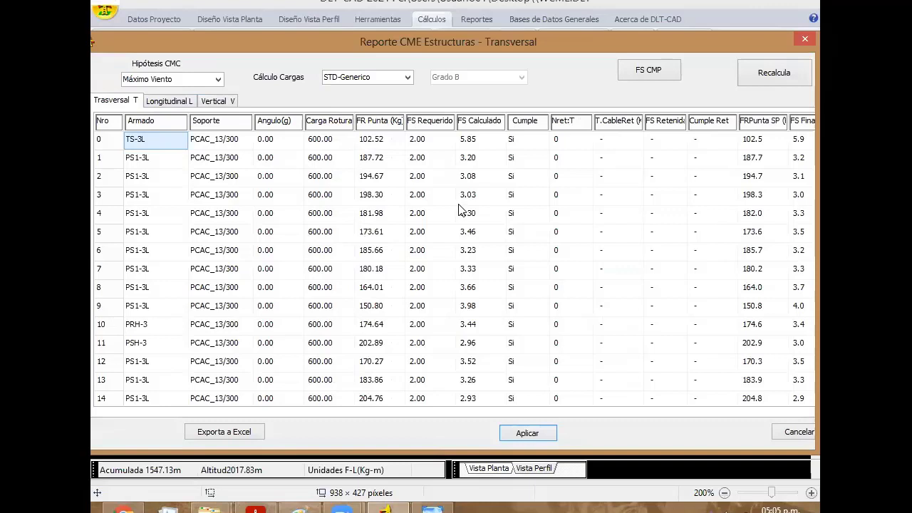
Step down through structures 11, 26 and 29–32 to row 38 and inspect its guy safety factor 2.7
{"action": "left_click", "coordinate": [337, 212]}
{"action": "key", "text": "Down"}
{"action": "key", "text": "Down"}
{"action": "key", "text": "Down"}
{"action": "key", "text": "Down"}
{"action": "key", "text": "Down"}
{"action": "key", "text": "Down"}
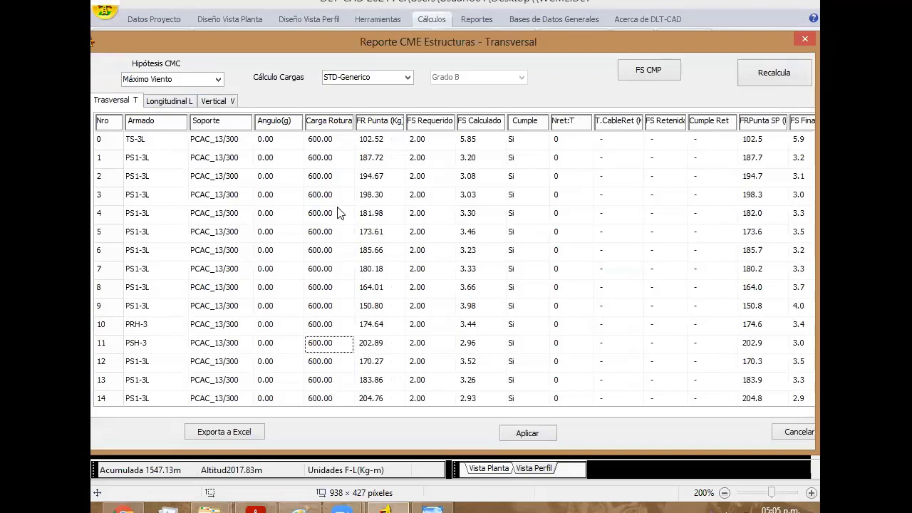
{"action": "key", "text": "Down"}
{"action": "key", "text": "Down"}
{"action": "key", "text": "Down"}
{"action": "key", "text": "Down"}
{"action": "key", "text": "Down"}
{"action": "key", "text": "Down"}
{"action": "key", "text": "Down"}
{"action": "key", "text": "Down"}
{"action": "key", "text": "Down"}
{"action": "key", "text": "Down"}
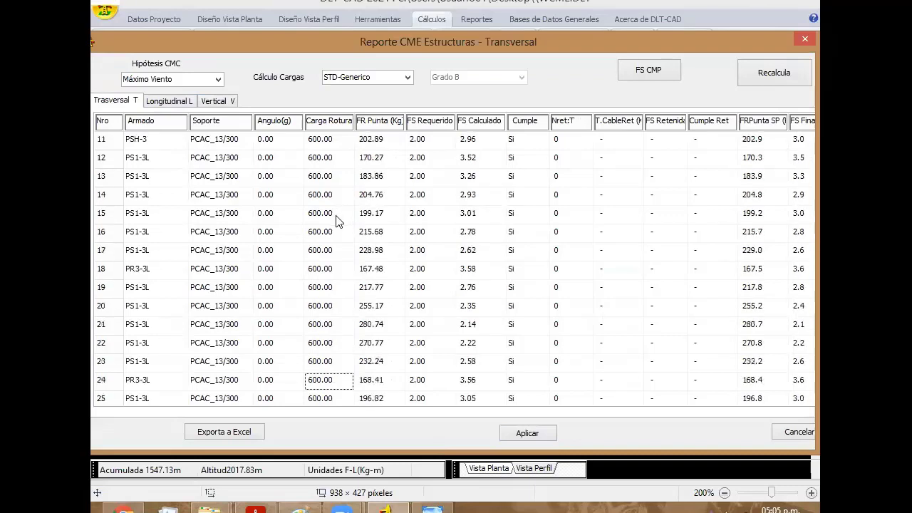
{"action": "key", "text": "Down"}
{"action": "key", "text": "Down"}
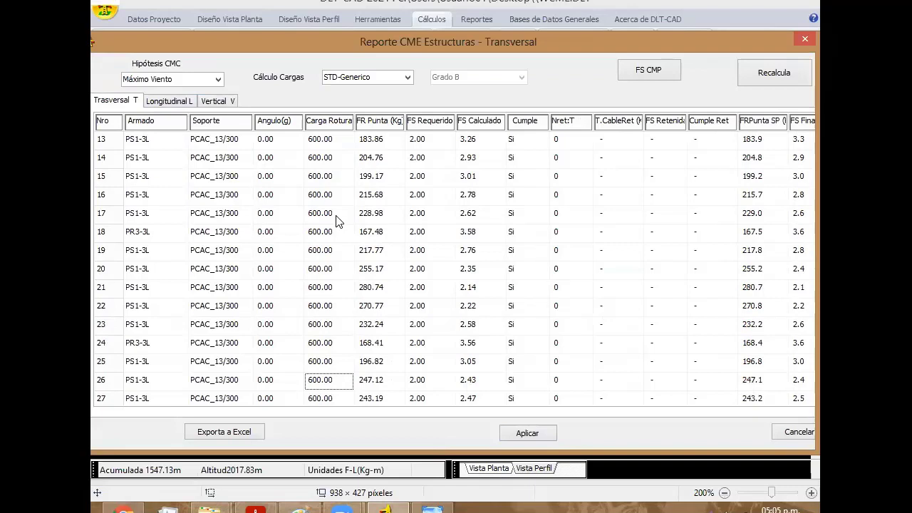
{"action": "key", "text": "Down"}
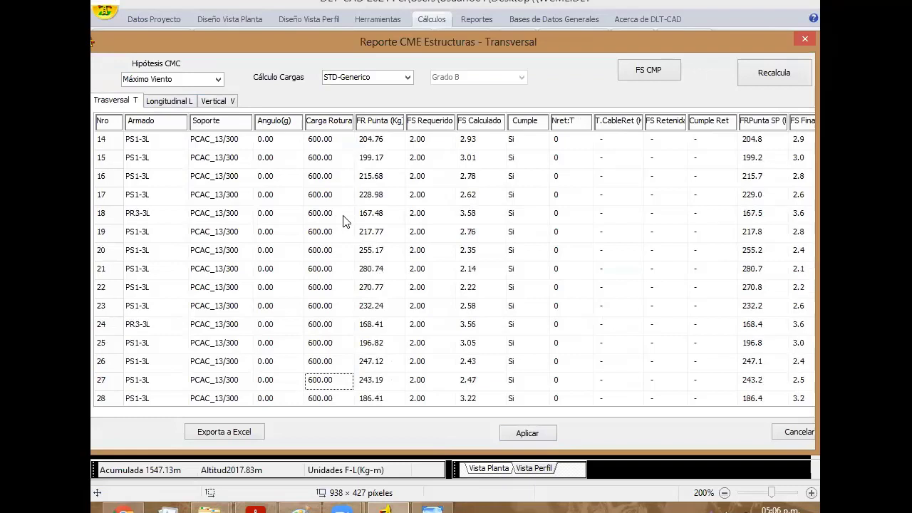
{"action": "key", "text": "Down"}
{"action": "key", "text": "Down"}
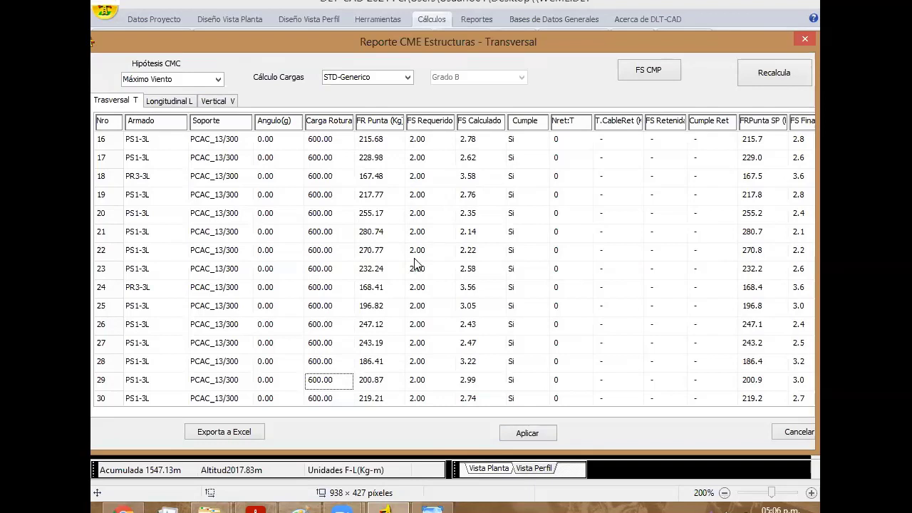
{"action": "key", "text": "Down"}
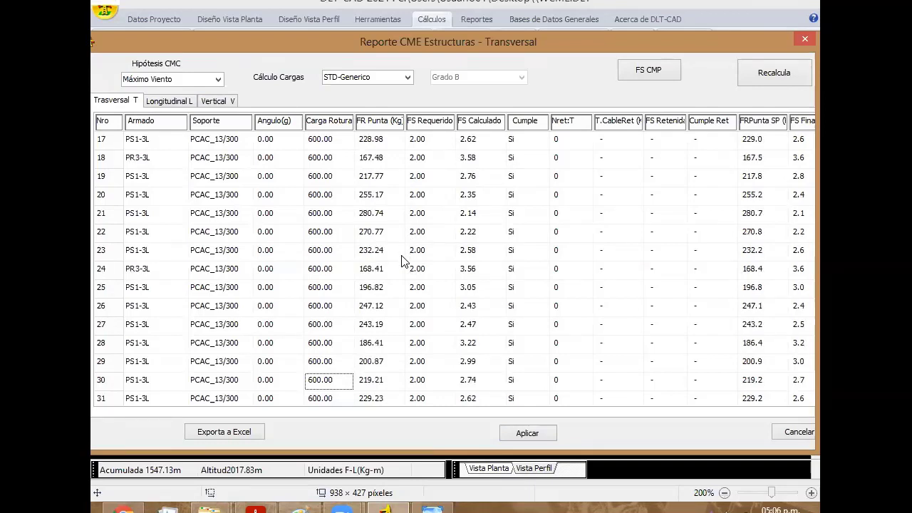
{"action": "key", "text": "Down"}
{"action": "key", "text": "Down"}
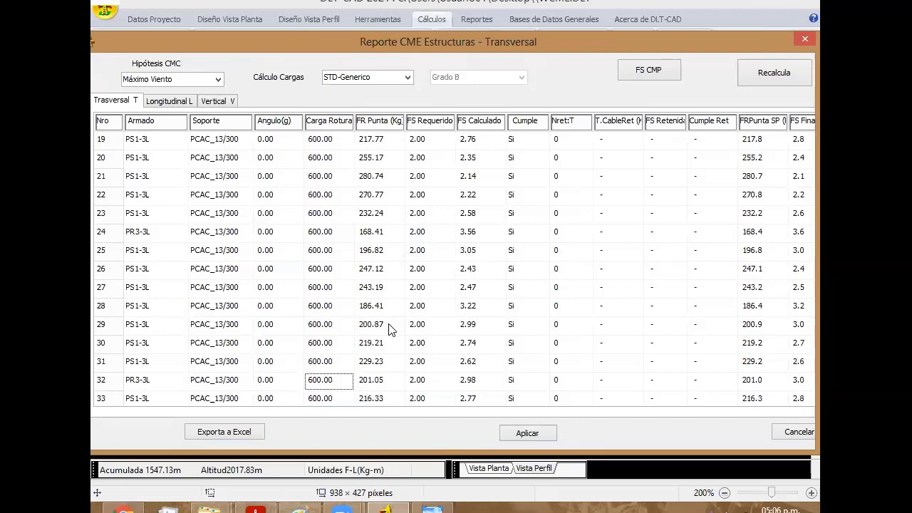
{"action": "scroll", "coordinate": [472, 291], "scroll_direction": "down", "scroll_amount": 2}
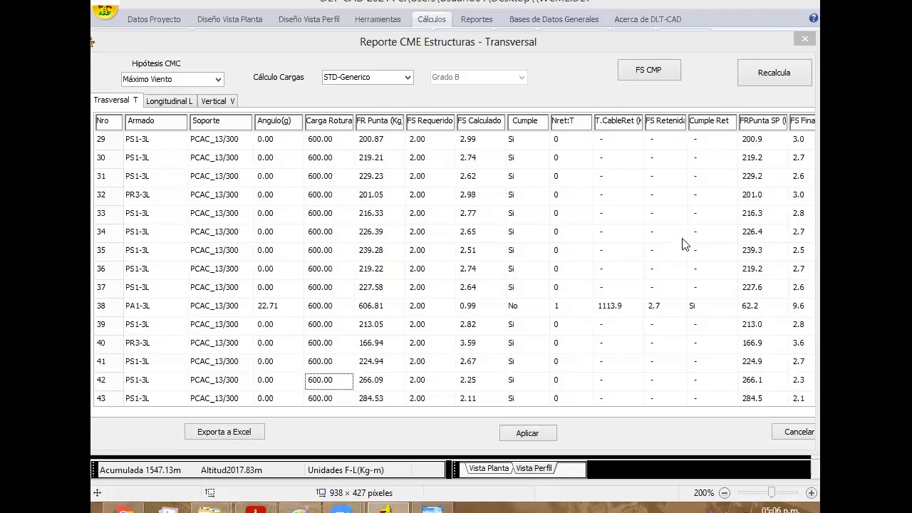
{"action": "double_click", "coordinate": [668, 308]}
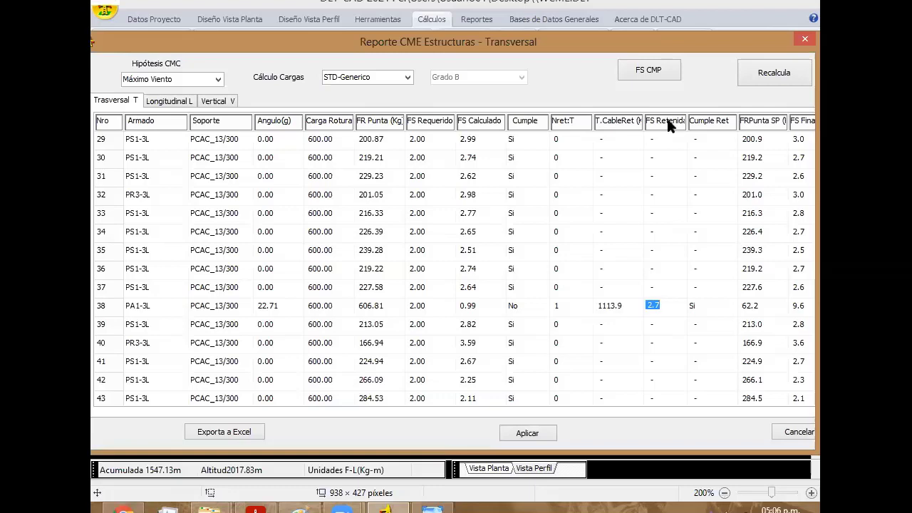
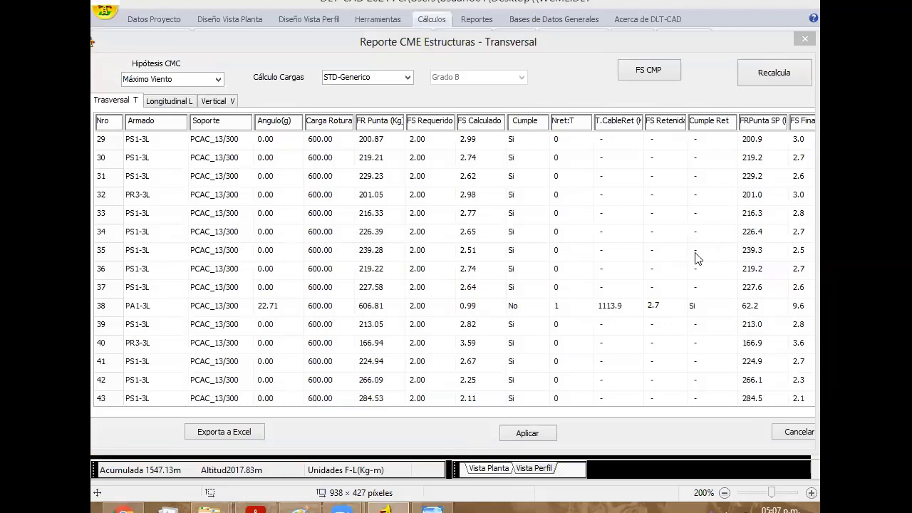
Set FS Rotura Cable Retenida to 3 and recalculate, so structure 38's guy check fails
{"action": "left_click", "coordinate": [660, 306]}
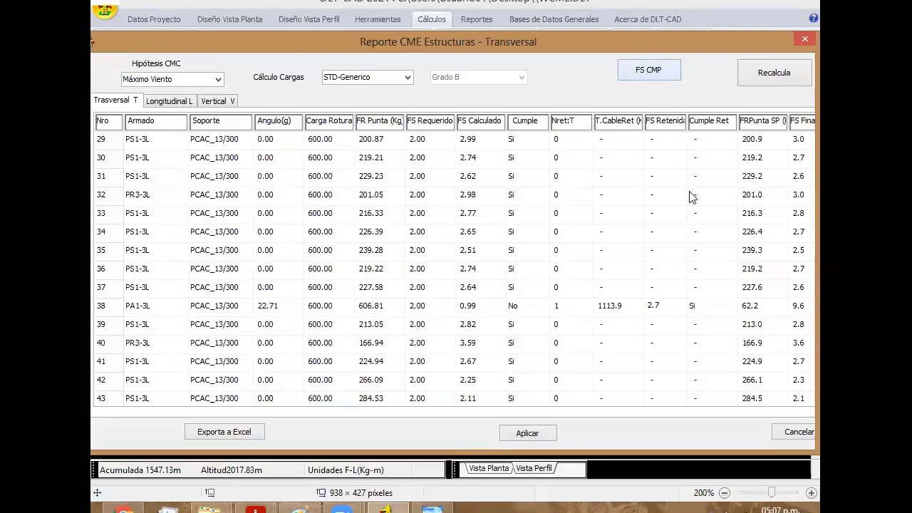
{"action": "left_click", "coordinate": [637, 71]}
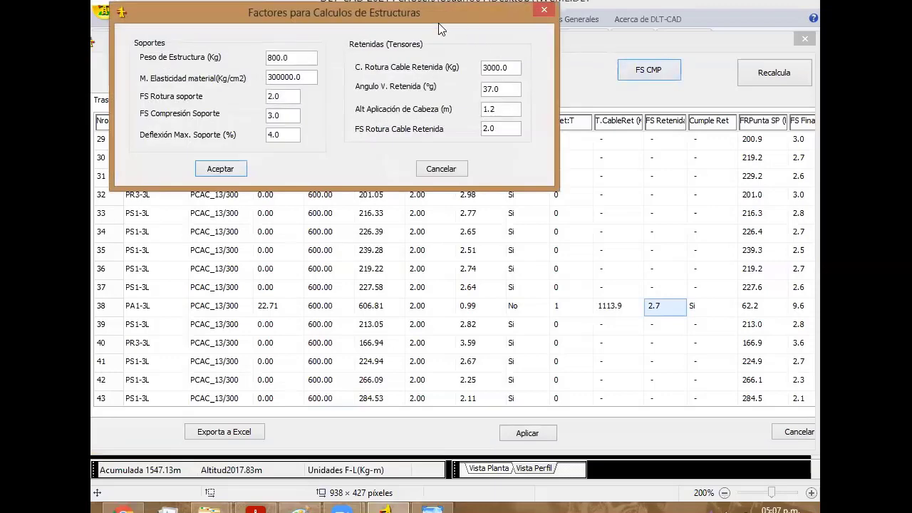
{"action": "left_click_drag", "start_coordinate": [446, 25], "coordinate": [550, 133]}
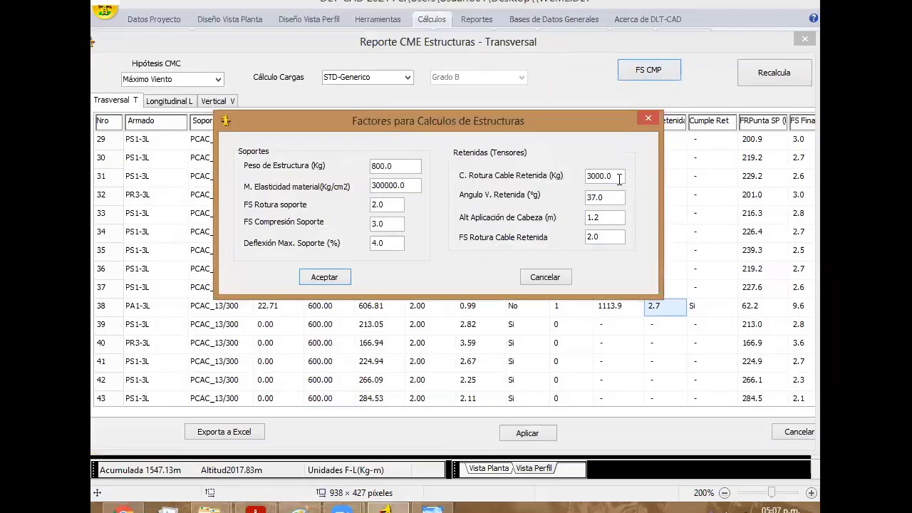
{"action": "left_click_drag", "start_coordinate": [618, 178], "coordinate": [571, 184]}
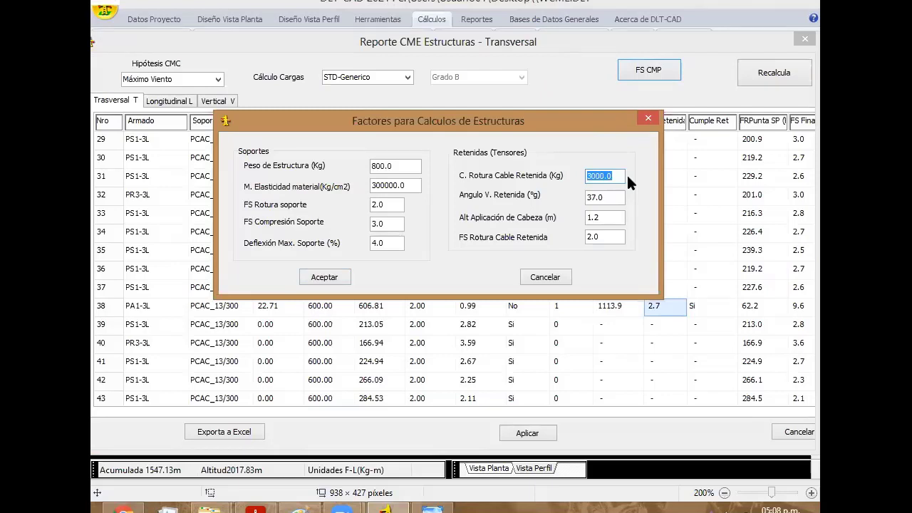
{"action": "left_click", "coordinate": [614, 237]}
{"action": "type", "text": "3"}
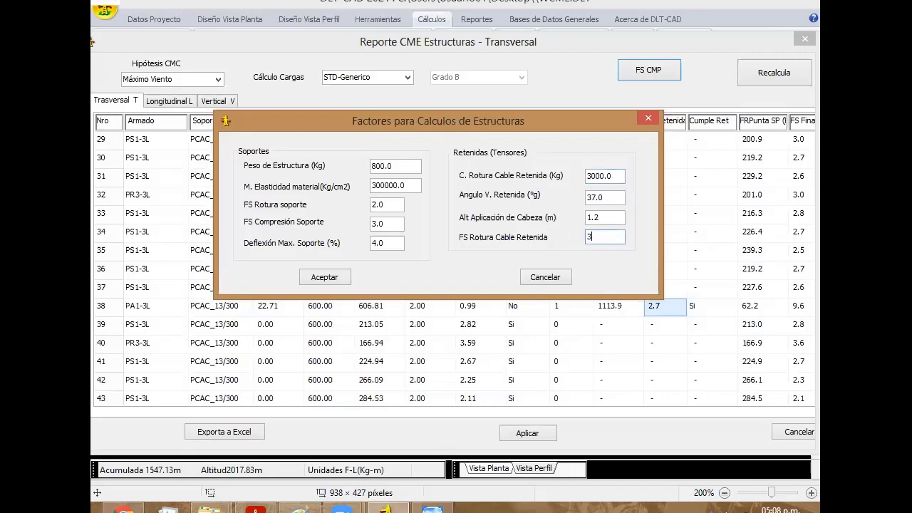
{"action": "left_click", "coordinate": [329, 275]}
{"action": "left_click", "coordinate": [759, 77]}
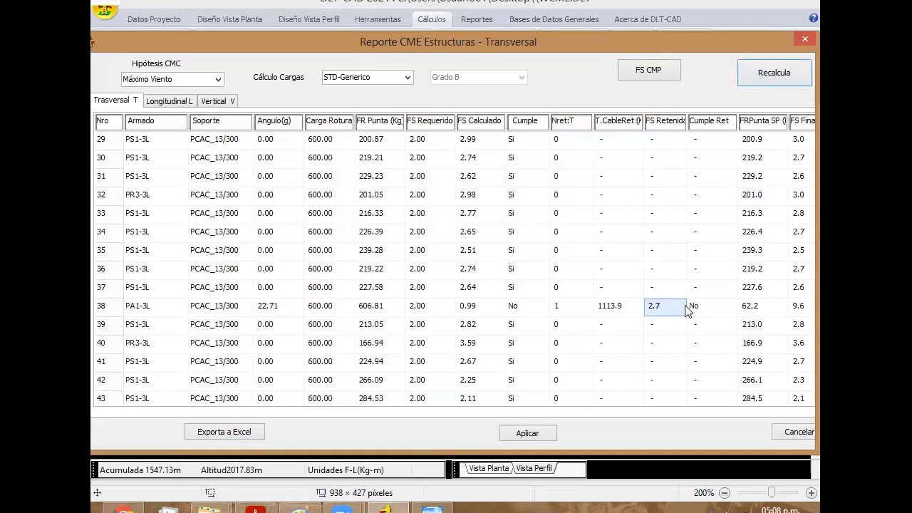
Restore FS Rotura Cable Retenida to 2 and recalculate, so structure 38's guy shows Sí
{"action": "left_click", "coordinate": [653, 74]}
{"action": "double_click", "coordinate": [489, 128]}
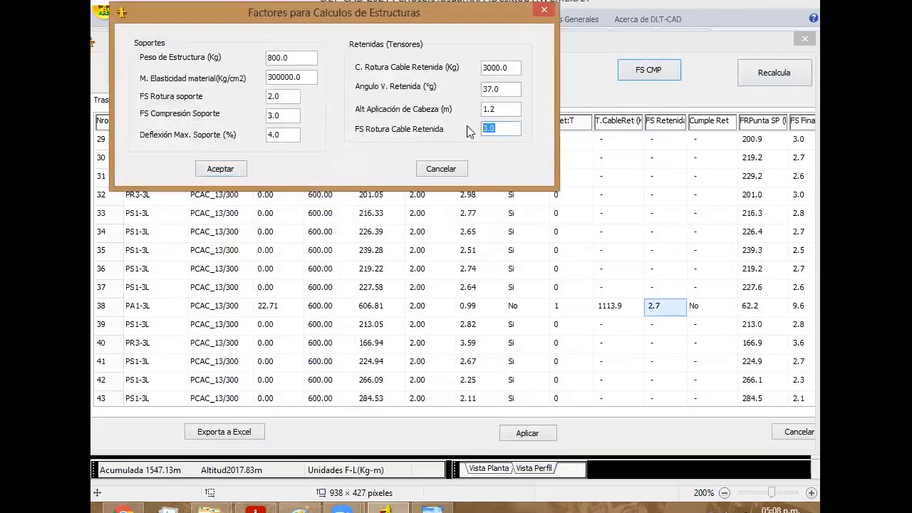
{"action": "type", "text": "2"}
{"action": "left_click_drag", "start_coordinate": [383, 17], "coordinate": [423, 79]}
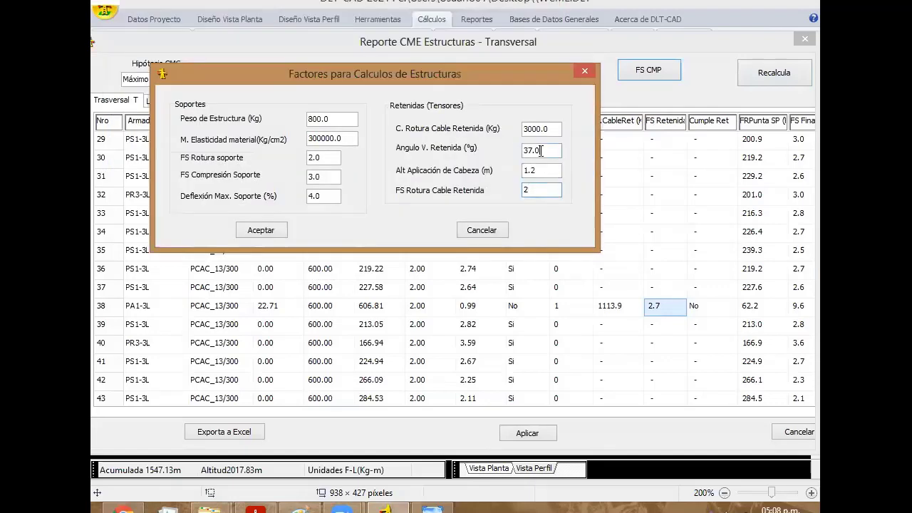
{"action": "left_click_drag", "start_coordinate": [542, 151], "coordinate": [516, 152]}
{"action": "left_click_drag", "start_coordinate": [546, 171], "coordinate": [521, 171]}
{"action": "left_click", "coordinate": [273, 233]}
{"action": "left_click", "coordinate": [758, 75]}
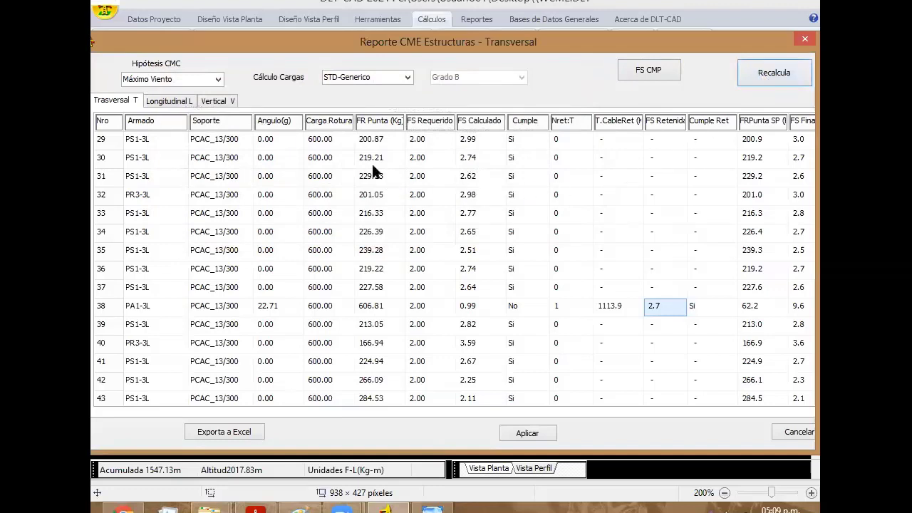
On the Longitudinal tab, set structure 18's NRetL guy count to 1
{"action": "left_click", "coordinate": [170, 101]}
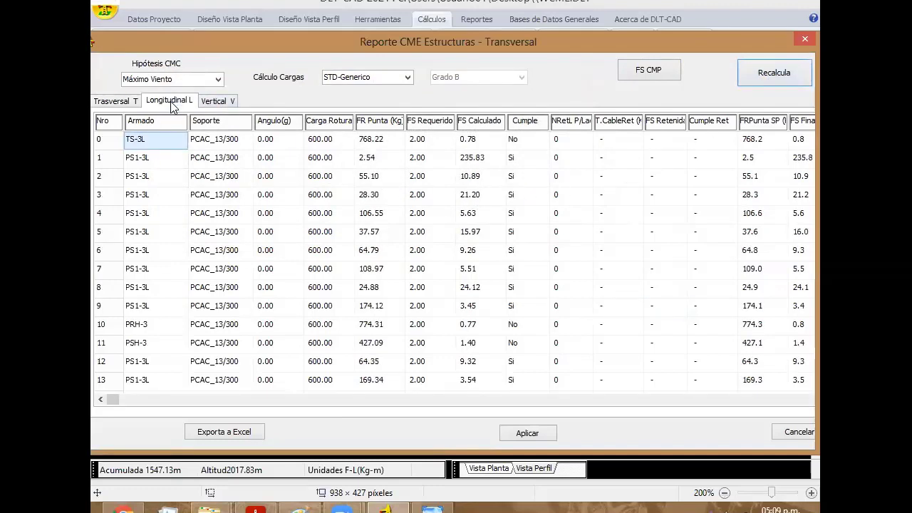
{"action": "left_click", "coordinate": [601, 230]}
{"action": "key", "text": "Down"}
{"action": "key", "text": "Down"}
{"action": "key", "text": "Down"}
{"action": "key", "text": "Down"}
{"action": "key", "text": "Down"}
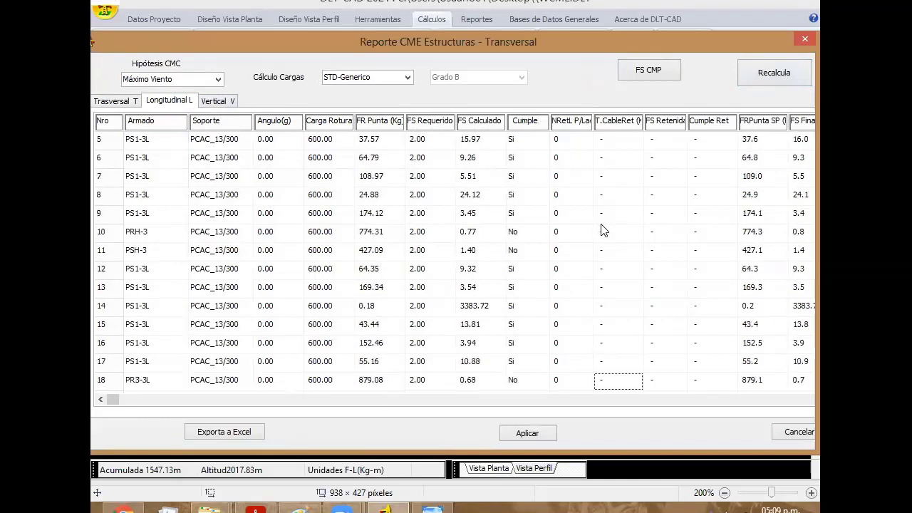
{"action": "key", "text": "Up"}
{"action": "key", "text": "Up"}
{"action": "key", "text": "Up"}
{"action": "key", "text": "Up"}
{"action": "key", "text": "Up"}
{"action": "key", "text": "Up"}
{"action": "key", "text": "Up"}
{"action": "key", "text": "Up"}
{"action": "key", "text": "Up"}
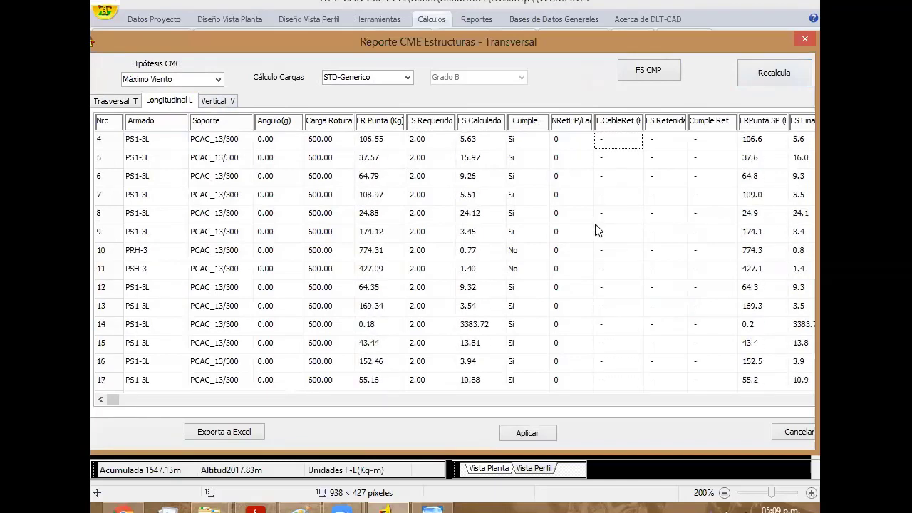
{"action": "key", "text": "Up"}
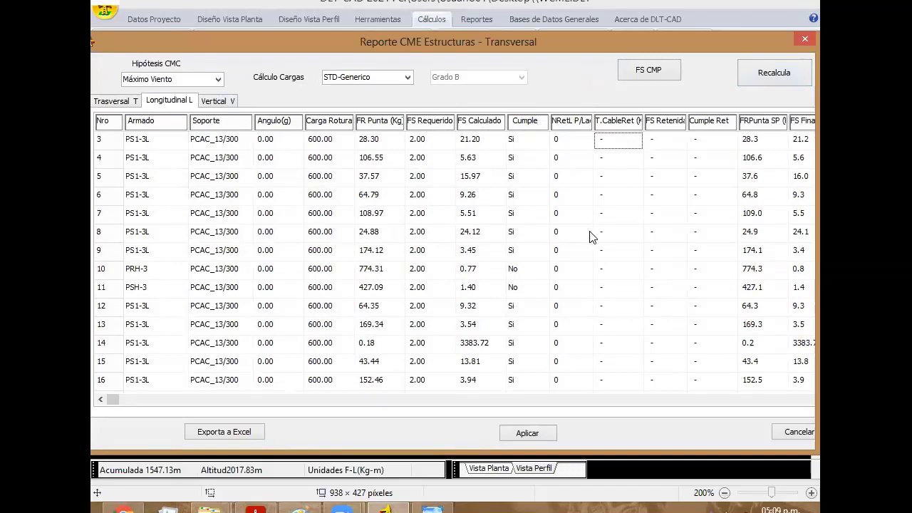
{"action": "key", "text": "Up"}
{"action": "key", "text": "Up"}
{"action": "key", "text": "Up"}
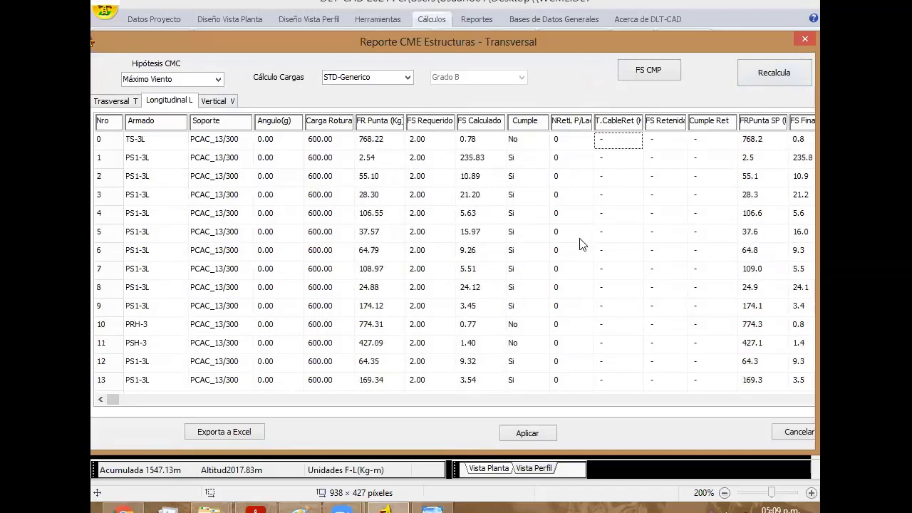
{"action": "key", "text": "Down"}
{"action": "key", "text": "Down"}
{"action": "key", "text": "Down"}
{"action": "key", "text": "Down"}
{"action": "key", "text": "Down"}
{"action": "key", "text": "Down"}
{"action": "key", "text": "Down"}
{"action": "key", "text": "Down"}
{"action": "key", "text": "Down"}
{"action": "key", "text": "Down"}
{"action": "key", "text": "Down"}
{"action": "key", "text": "Down"}
{"action": "key", "text": "Down"}
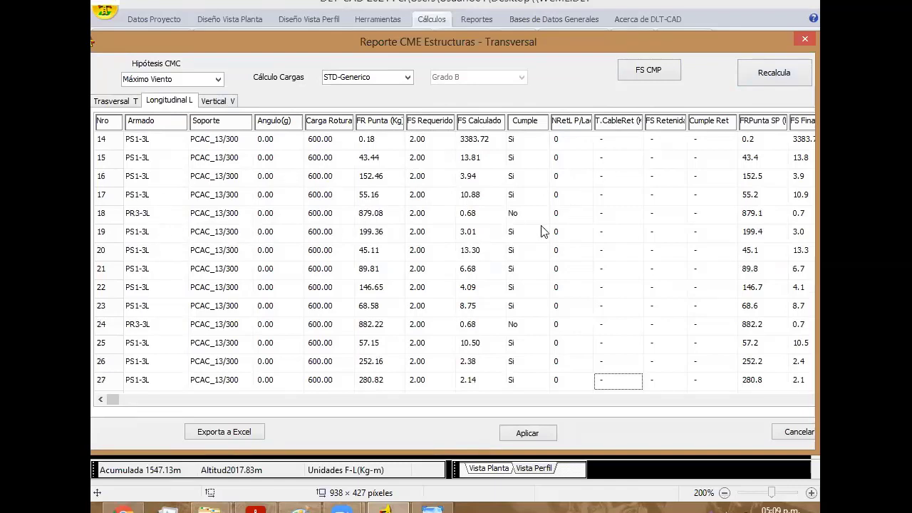
{"action": "left_click", "coordinate": [561, 218]}
{"action": "left_click", "coordinate": [563, 212]}
{"action": "type", "text": "1"}
Recalculate so structure 18 passes, then apply and close the report
{"action": "left_click", "coordinate": [767, 77]}
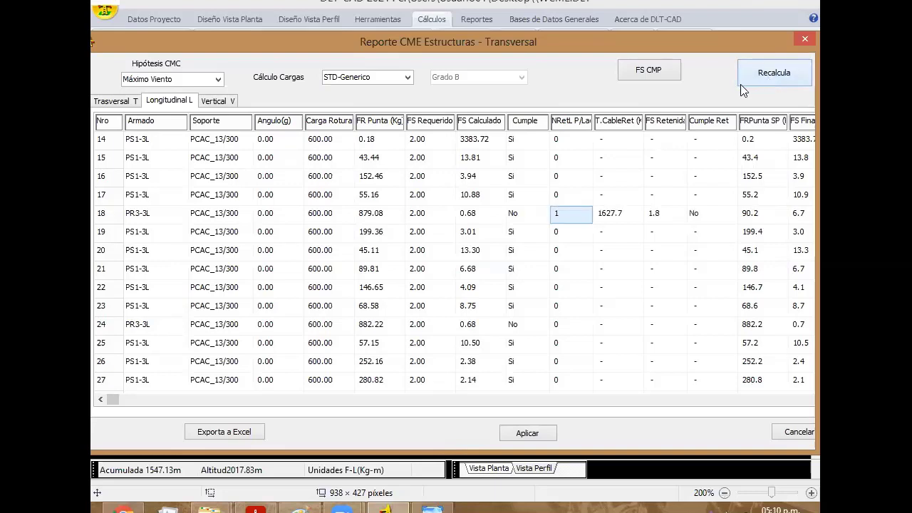
{"action": "mouse_move", "coordinate": [644, 127]}
{"action": "left_mouse_down"}
{"action": "mouse_move", "coordinate": [630, 127]}
{"action": "mouse_move", "coordinate": [754, 124]}
{"action": "left_mouse_up"}
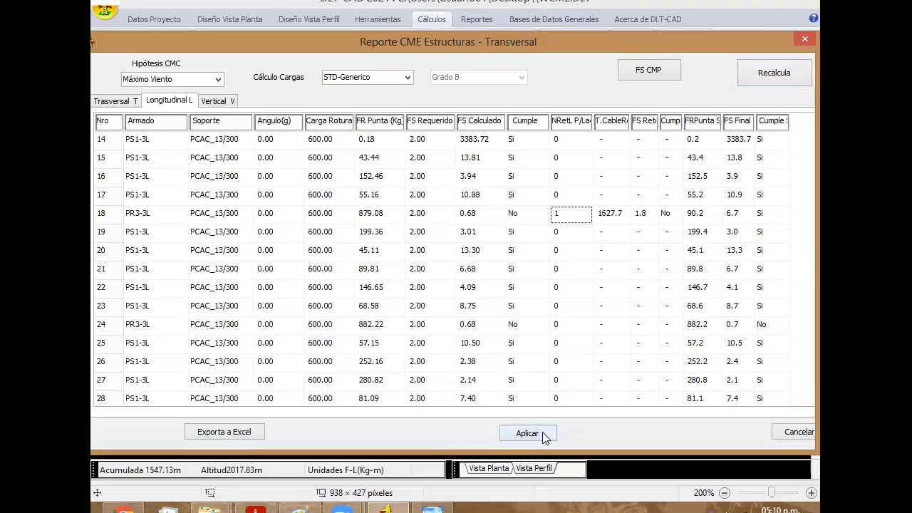
{"action": "left_click", "coordinate": [542, 432]}
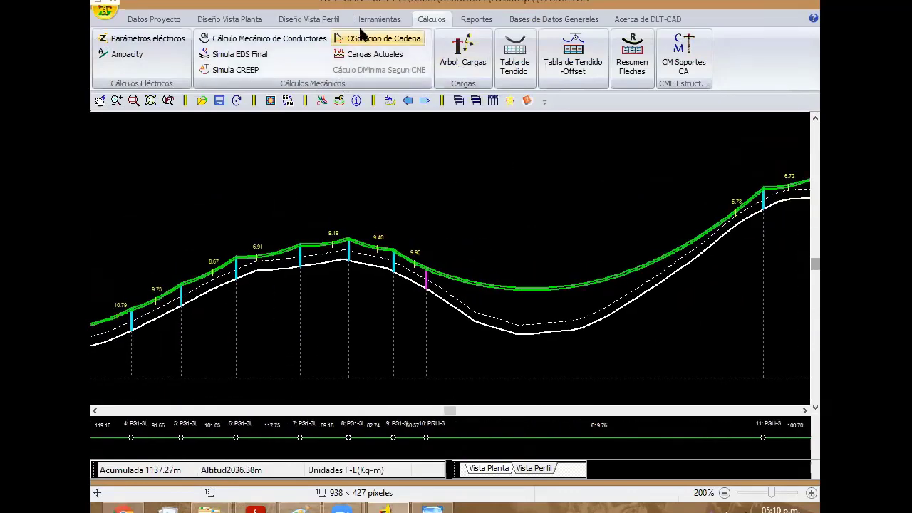
Run the automatic guy distribution, including terminal and strain structures
{"action": "left_click", "coordinate": [313, 20]}
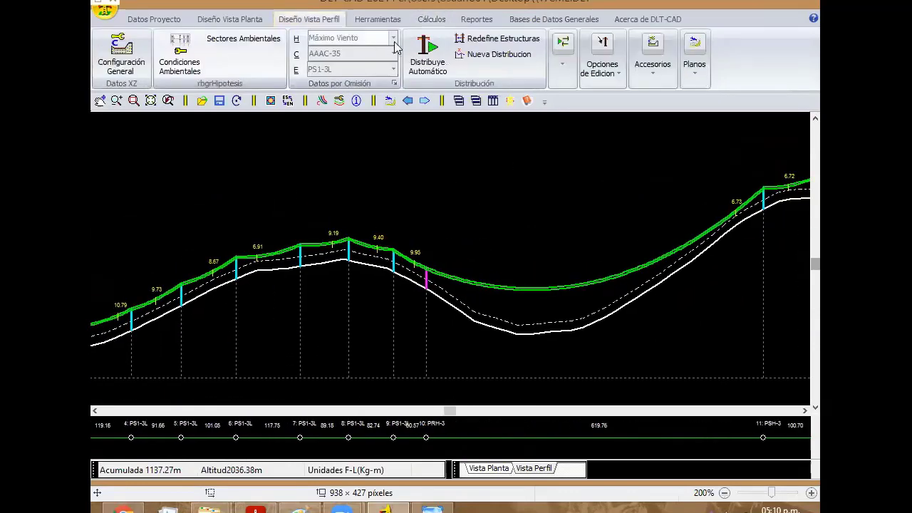
{"action": "left_click", "coordinate": [563, 50]}
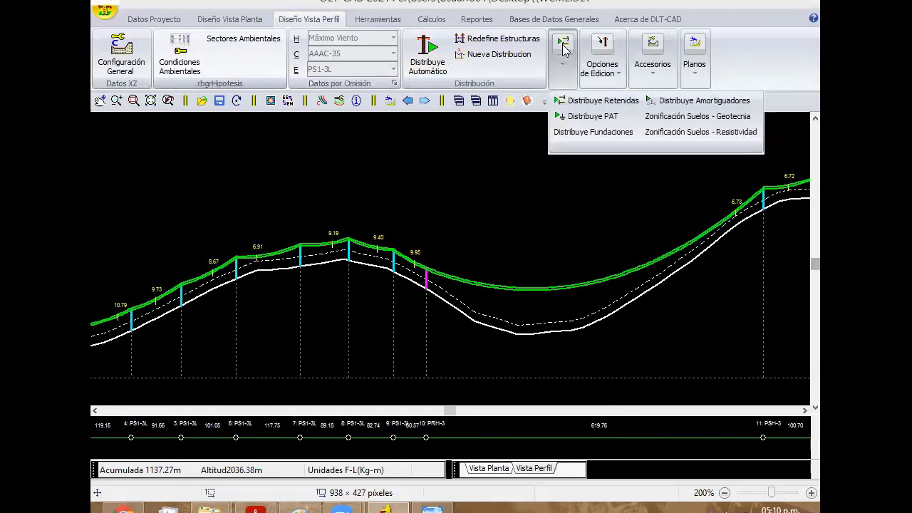
{"action": "left_click", "coordinate": [597, 102]}
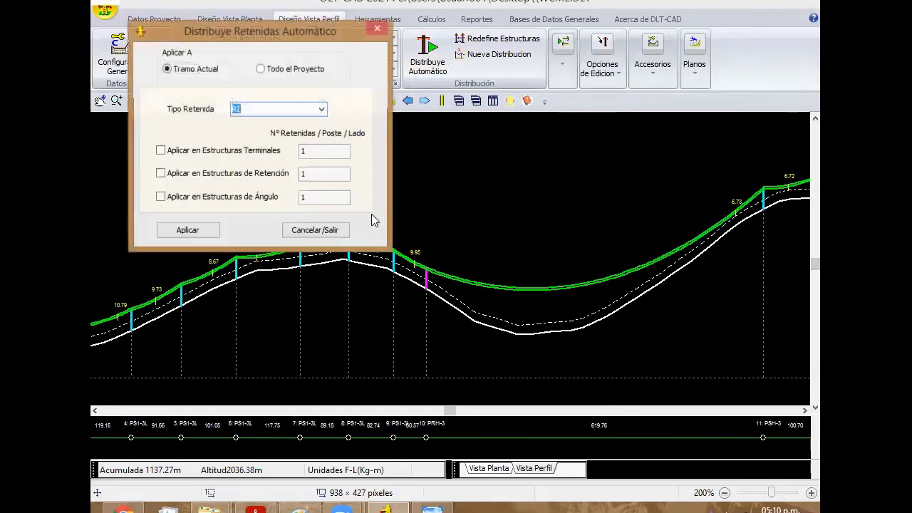
{"action": "left_click", "coordinate": [200, 174]}
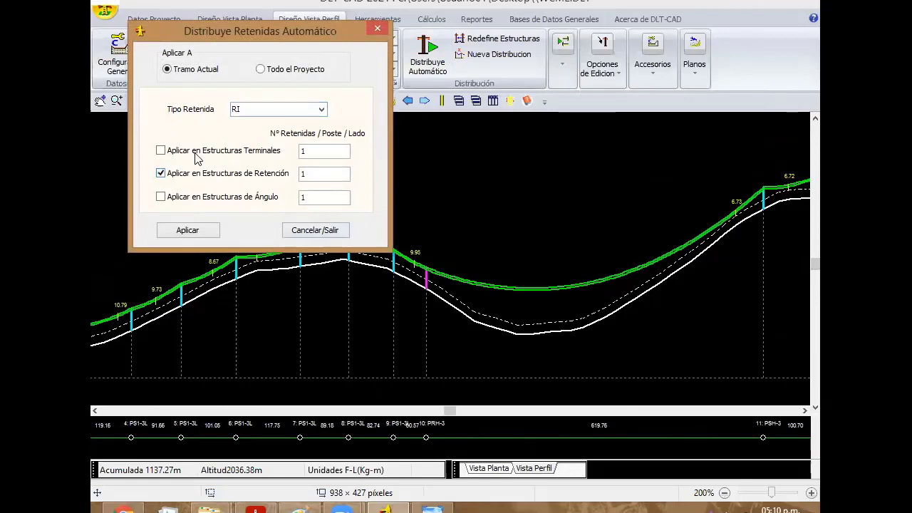
{"action": "left_click", "coordinate": [196, 157]}
{"action": "left_click", "coordinate": [193, 235]}
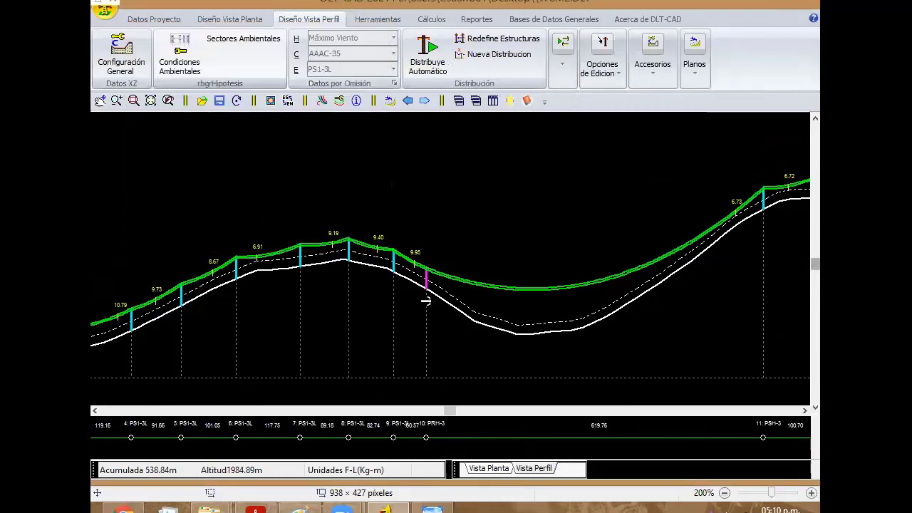
Review the profile from station 0 to structures 20–27 and show the Cálculos tools
{"action": "middle_click_drag", "start_coordinate": [425, 301], "coordinate": [626, 268]}
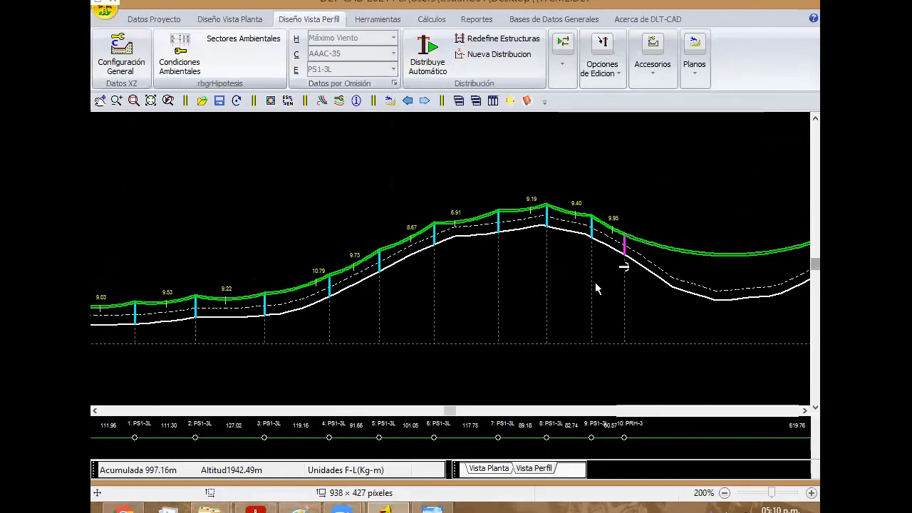
{"action": "middle_click_drag", "start_coordinate": [346, 251], "coordinate": [506, 181]}
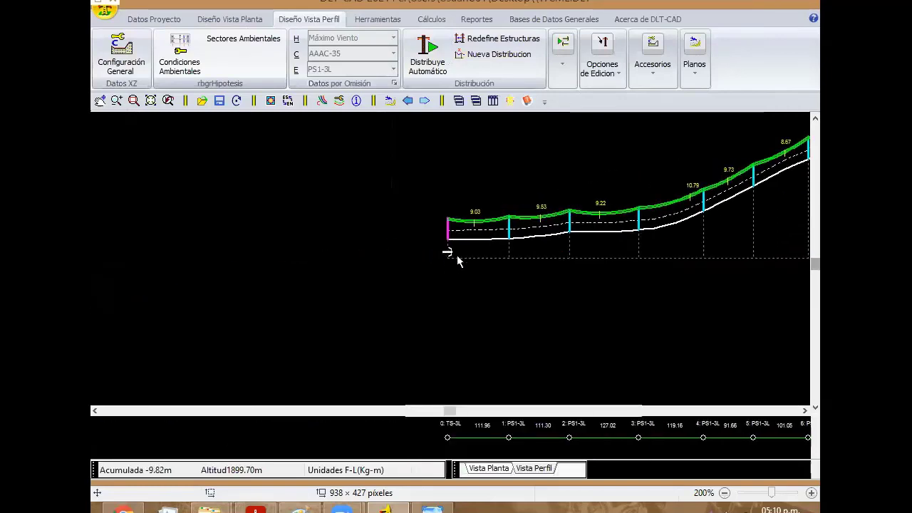
{"action": "mouse_move", "coordinate": [610, 242]}
{"action": "middle_mouse_down"}
{"action": "mouse_move", "coordinate": [350, 367]}
{"action": "mouse_move", "coordinate": [495, 248]}
{"action": "mouse_move", "coordinate": [675, 303]}
{"action": "mouse_move", "coordinate": [495, 298]}
{"action": "middle_mouse_up"}
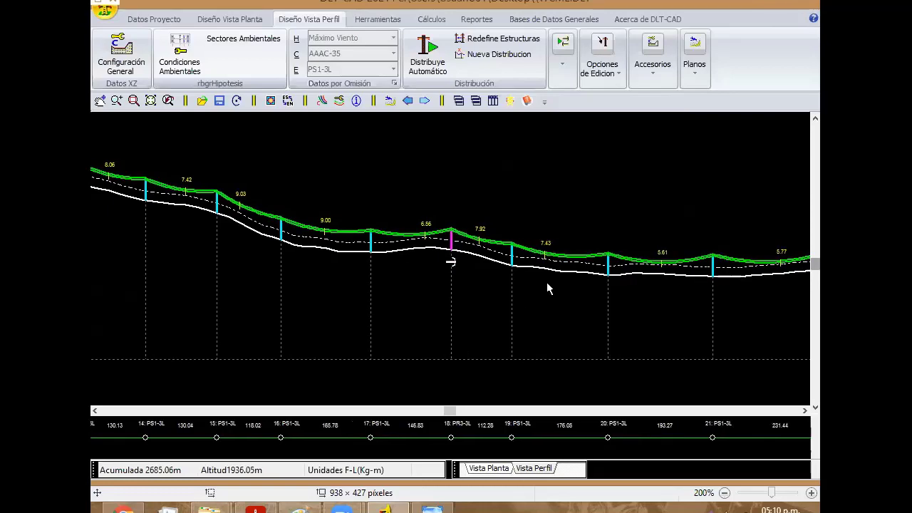
{"action": "middle_click_drag", "start_coordinate": [686, 286], "coordinate": [596, 299]}
{"action": "middle_click_drag", "start_coordinate": [728, 299], "coordinate": [497, 336]}
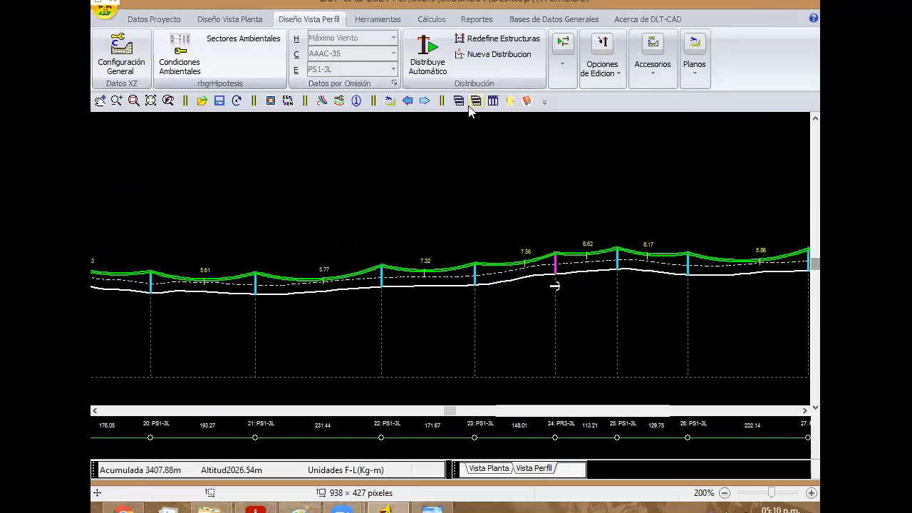
{"action": "left_click", "coordinate": [431, 20]}
Open the CM Soportes CA report on its Longitudinal tab and recalculate
{"action": "left_click", "coordinate": [686, 55]}
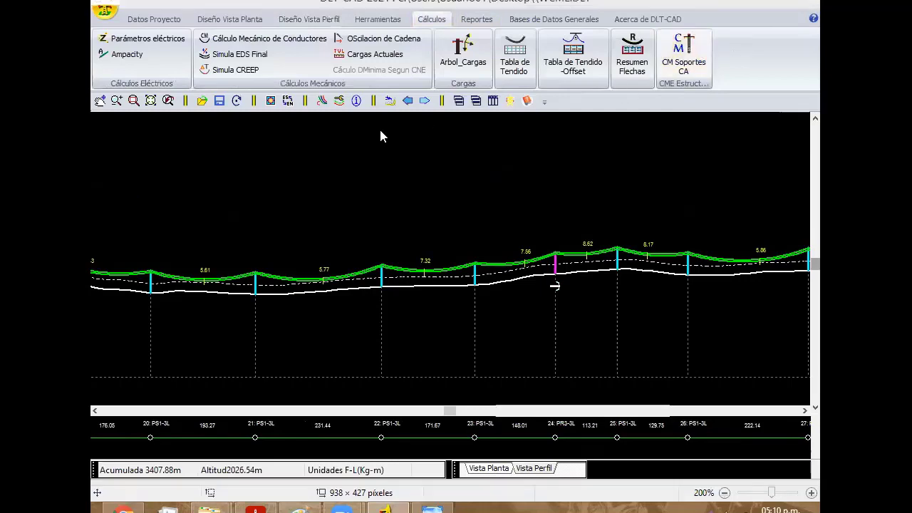
{"action": "left_click", "coordinate": [238, 109]}
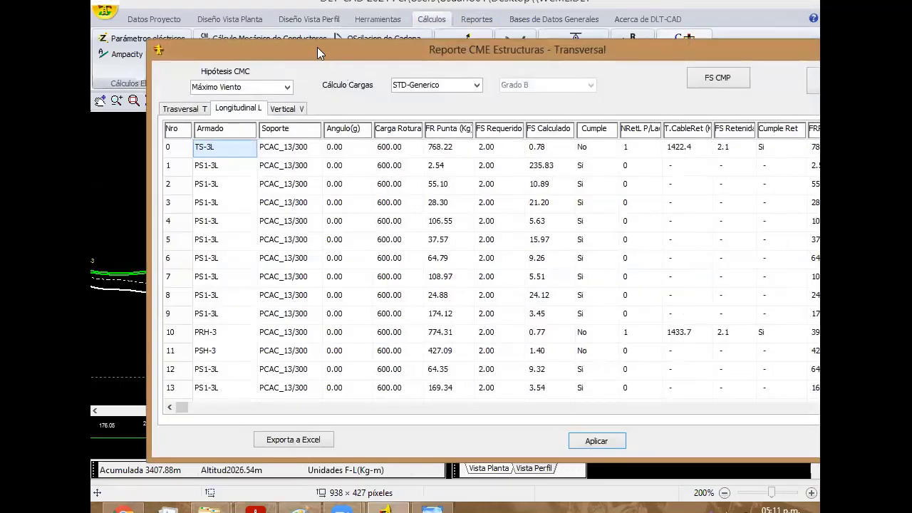
{"action": "left_click_drag", "start_coordinate": [310, 45], "coordinate": [253, 14]}
{"action": "left_click", "coordinate": [787, 55]}
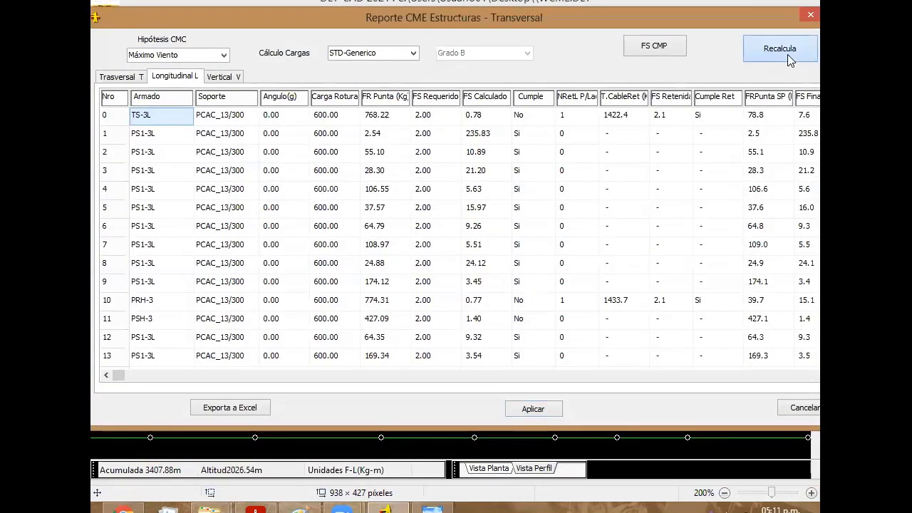
{"action": "left_click", "coordinate": [598, 136]}
Review the longitudinal guy results down to the last supports and back to support 18
{"action": "key", "text": "Down"}
{"action": "key", "text": "Down"}
{"action": "key", "text": "Down"}
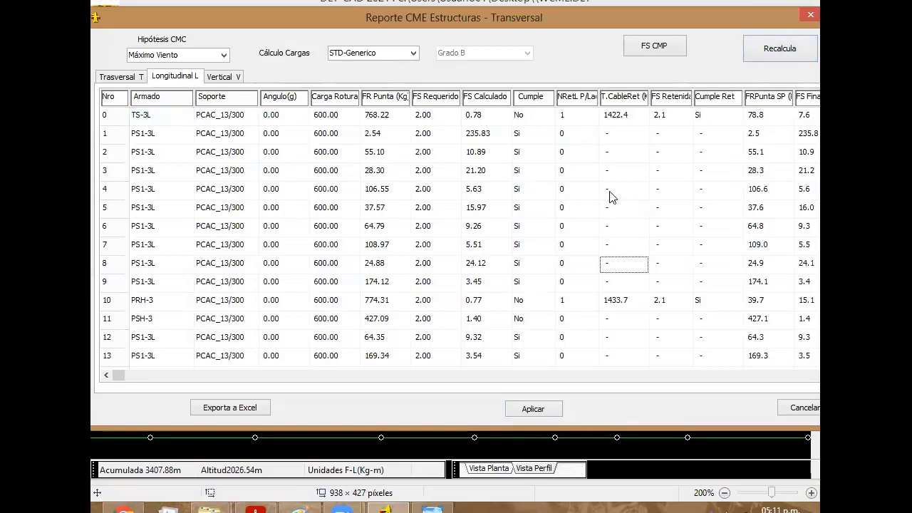
{"action": "key", "text": "Down"}
{"action": "key", "text": "Down"}
{"action": "key", "text": "Down"}
{"action": "key", "text": "Down"}
{"action": "key", "text": "Down"}
{"action": "key", "text": "Down"}
{"action": "key", "text": "Down"}
{"action": "key", "text": "Down"}
{"action": "key", "text": "Down"}
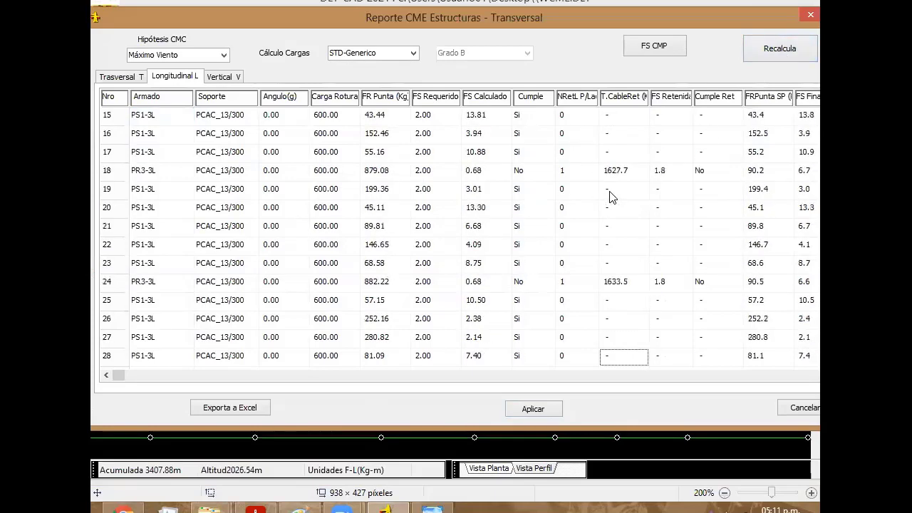
{"action": "key", "text": "Down"}
{"action": "key", "text": "Down"}
{"action": "key", "text": "Down"}
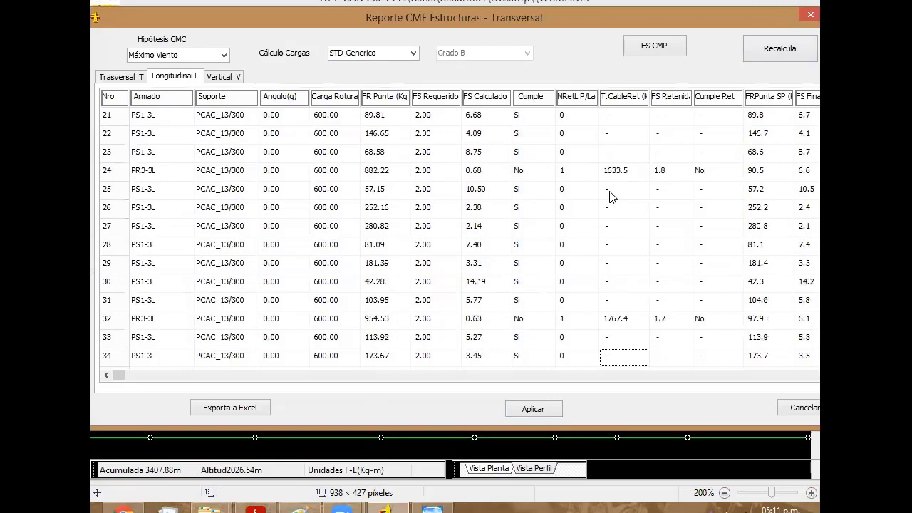
{"action": "key", "text": "Up"}
{"action": "key", "text": "Up"}
{"action": "key", "text": "Up"}
{"action": "scroll", "coordinate": [652, 383], "scroll_direction": "right", "scroll_amount": 1}
{"action": "key", "text": "Up"}
{"action": "key", "text": "Up"}
{"action": "key", "text": "Up"}
{"action": "key", "text": "Down"}
{"action": "key", "text": "Down"}
{"action": "key", "text": "Down"}
{"action": "key", "text": "Down"}
{"action": "key", "text": "Down"}
{"action": "key", "text": "Down"}
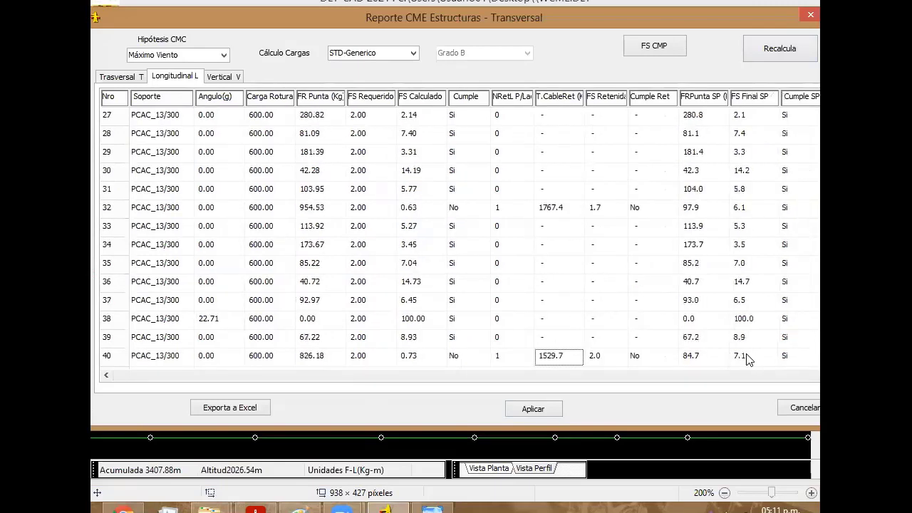
{"action": "key", "text": "Down"}
{"action": "key", "text": "Down"}
{"action": "key", "text": "Down"}
{"action": "key", "text": "Down"}
{"action": "key", "text": "Down"}
{"action": "key", "text": "Down"}
{"action": "key", "text": "Down"}
{"action": "key", "text": "Down"}
{"action": "key", "text": "Down"}
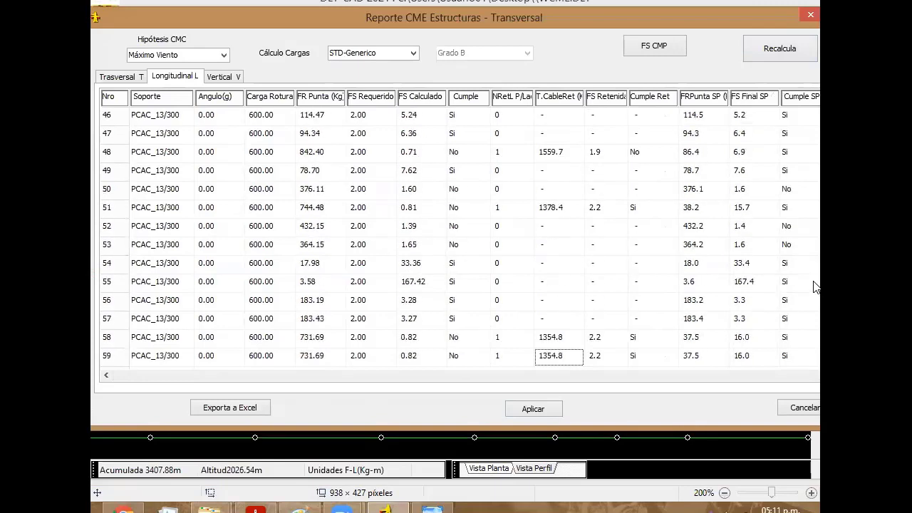
{"action": "key", "text": "Down"}
{"action": "key", "text": "Down"}
{"action": "key", "text": "Down"}
{"action": "key", "text": "Down"}
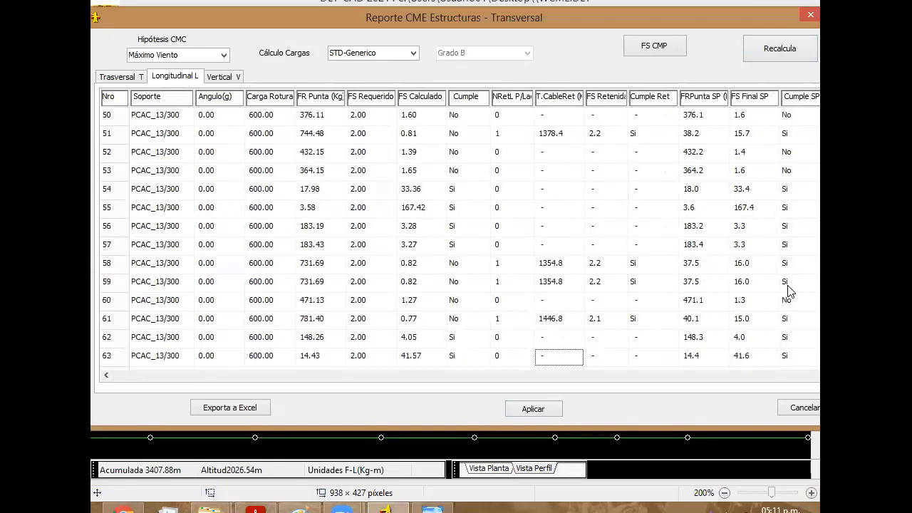
{"action": "key", "text": "Down"}
{"action": "key", "text": "Down"}
{"action": "key", "text": "Down"}
{"action": "key", "text": "Up"}
{"action": "key", "text": "Up"}
{"action": "key", "text": "Up"}
{"action": "key", "text": "Up"}
{"action": "key", "text": "Up"}
{"action": "key", "text": "Up"}
{"action": "key", "text": "Up"}
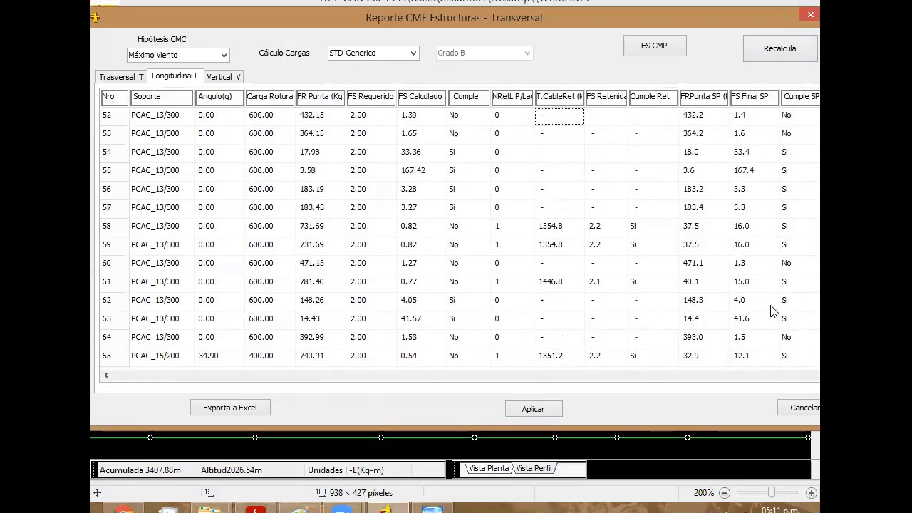
{"action": "key", "text": "Up"}
{"action": "key", "text": "Up"}
{"action": "key", "text": "Up"}
{"action": "key", "text": "Up"}
{"action": "key", "text": "Up"}
{"action": "key", "text": "Up"}
{"action": "key", "text": "Up"}
{"action": "key", "text": "Up"}
{"action": "key", "text": "Up"}
{"action": "key", "text": "Up"}
{"action": "key", "text": "Up"}
{"action": "key", "text": "Up"}
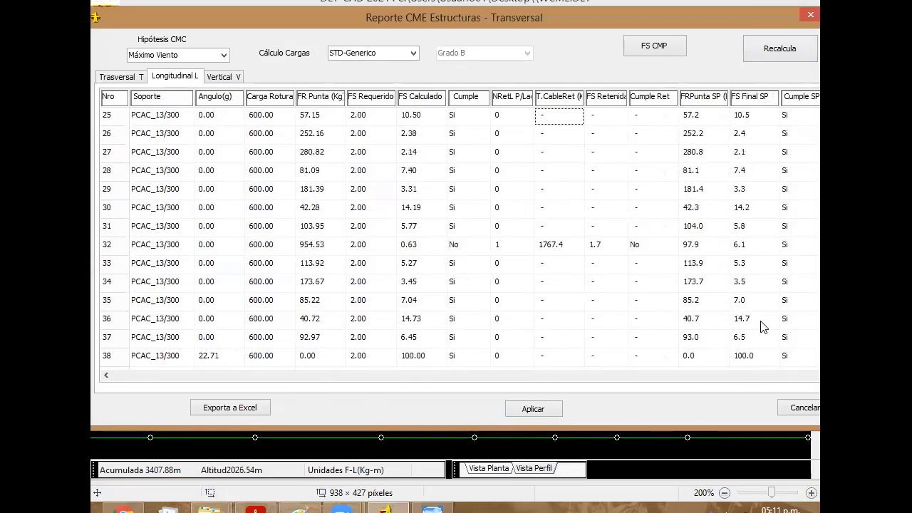
{"action": "key", "text": "Up"}
{"action": "key", "text": "Up"}
{"action": "key", "text": "Up"}
{"action": "key", "text": "Up"}
{"action": "key", "text": "Up"}
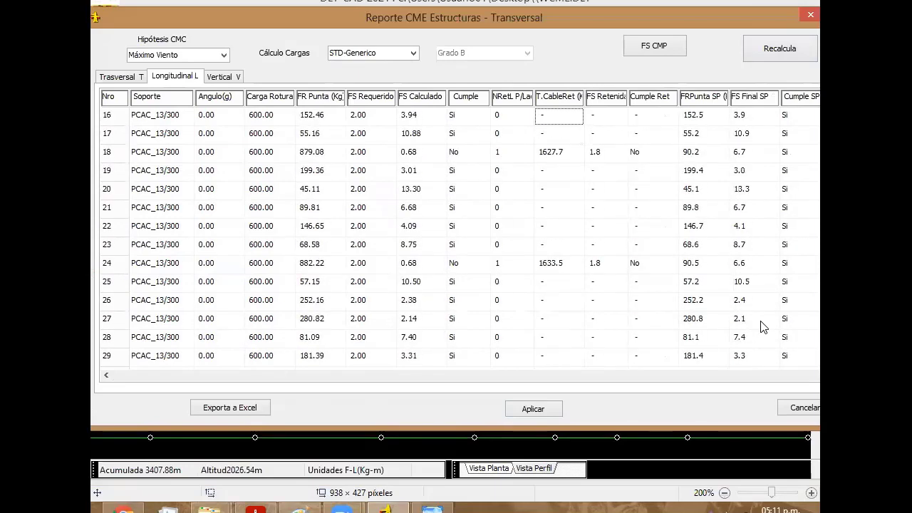
{"action": "key", "text": "Up"}
{"action": "key", "text": "Up"}
Give supports 18 and 24 two longitudinal guys each, recalculating after each change
{"action": "left_click", "coordinate": [606, 193]}
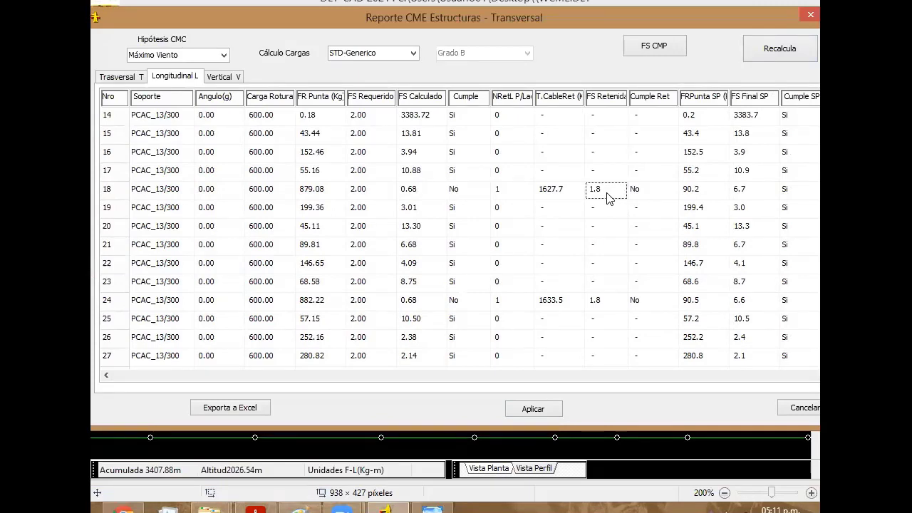
{"action": "left_click", "coordinate": [512, 190]}
{"action": "left_click", "coordinate": [512, 190]}
{"action": "type", "text": "2"}
{"action": "left_click", "coordinate": [778, 53]}
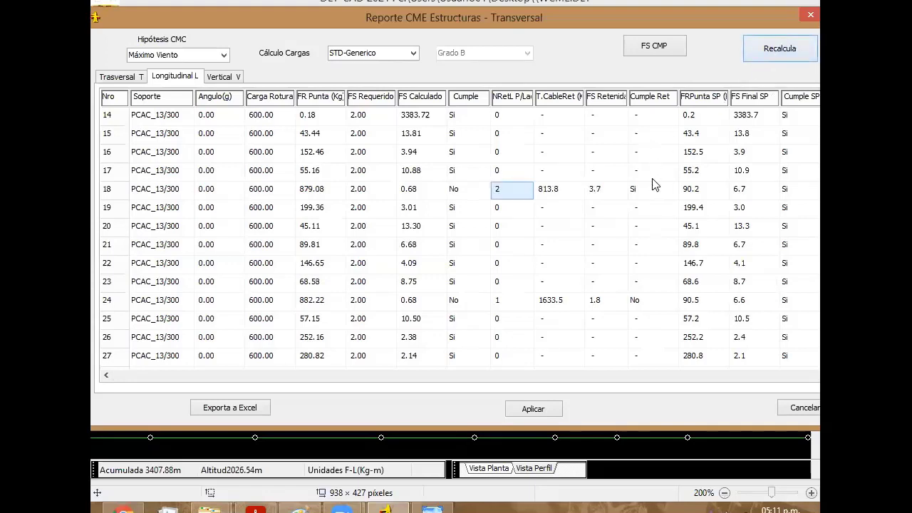
{"action": "left_click", "coordinate": [507, 300]}
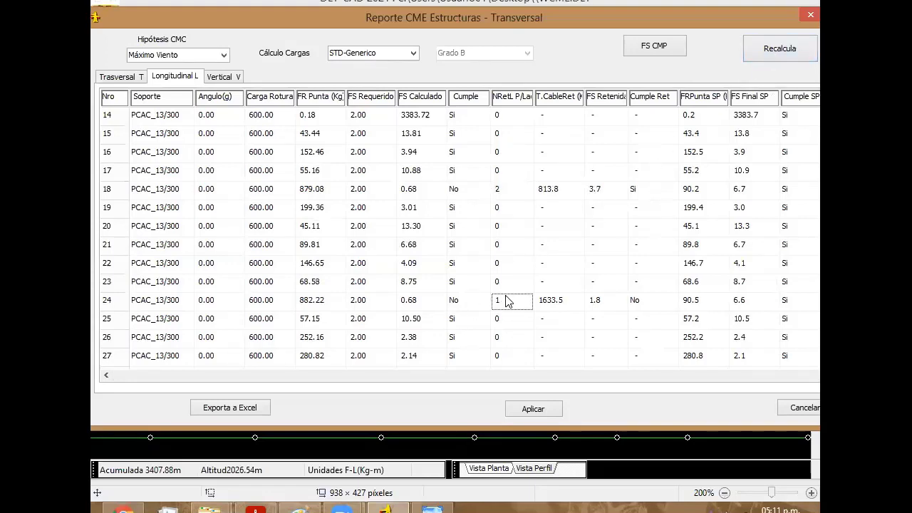
{"action": "left_click", "coordinate": [506, 300]}
{"action": "type", "text": "2"}
{"action": "left_click", "coordinate": [771, 54]}
{"action": "left_click", "coordinate": [534, 245]}
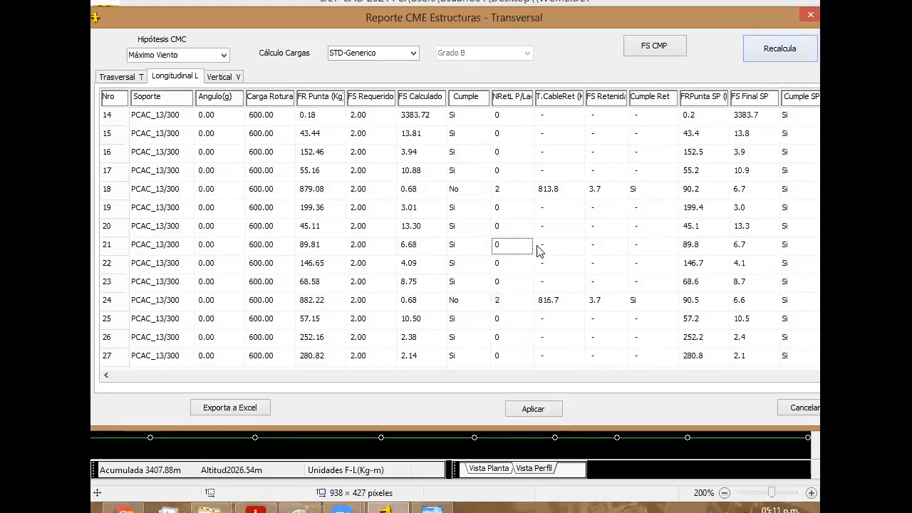
{"action": "key", "text": "Up"}
{"action": "key", "text": "Up"}
{"action": "key", "text": "Up"}
{"action": "key", "text": "Up"}
{"action": "key", "text": "Up"}
{"action": "key", "text": "Up"}
{"action": "key", "text": "Up"}
{"action": "key", "text": "Up"}
{"action": "key", "text": "Up"}
{"action": "key", "text": "Up"}
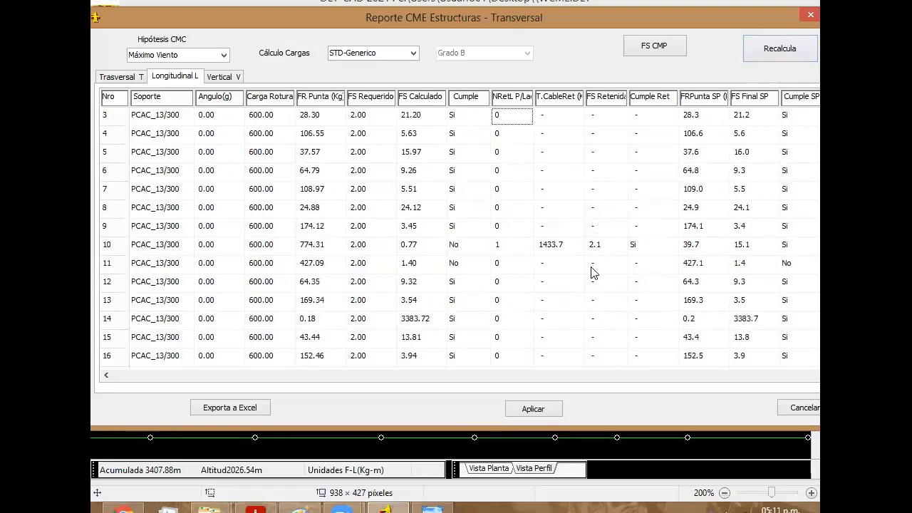
{"action": "key", "text": "Up"}
{"action": "key", "text": "Up"}
{"action": "key", "text": "Down"}
{"action": "key", "text": "Down"}
{"action": "key", "text": "Down"}
{"action": "key", "text": "Down"}
{"action": "key", "text": "Down"}
{"action": "key", "text": "Down"}
{"action": "key", "text": "Down"}
{"action": "key", "text": "Down"}
{"action": "key", "text": "Down"}
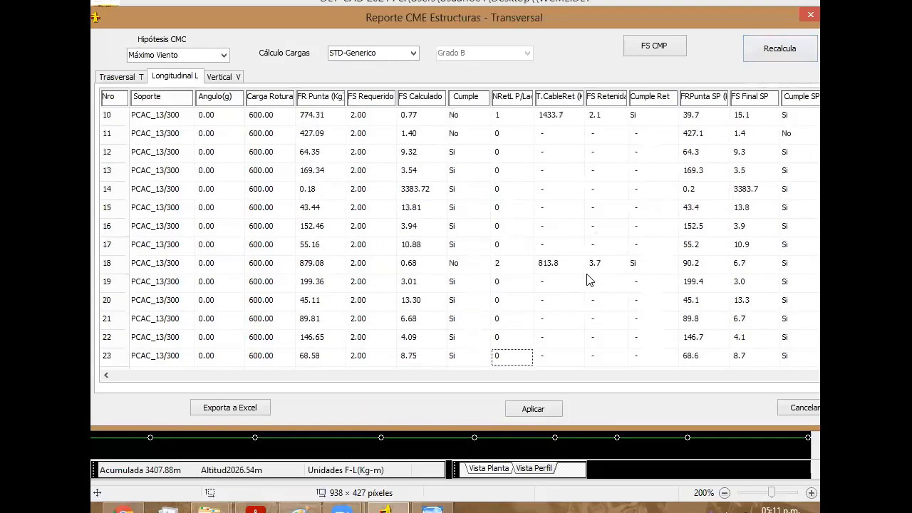
{"action": "key", "text": "Down"}
{"action": "key", "text": "Down"}
{"action": "key", "text": "Down"}
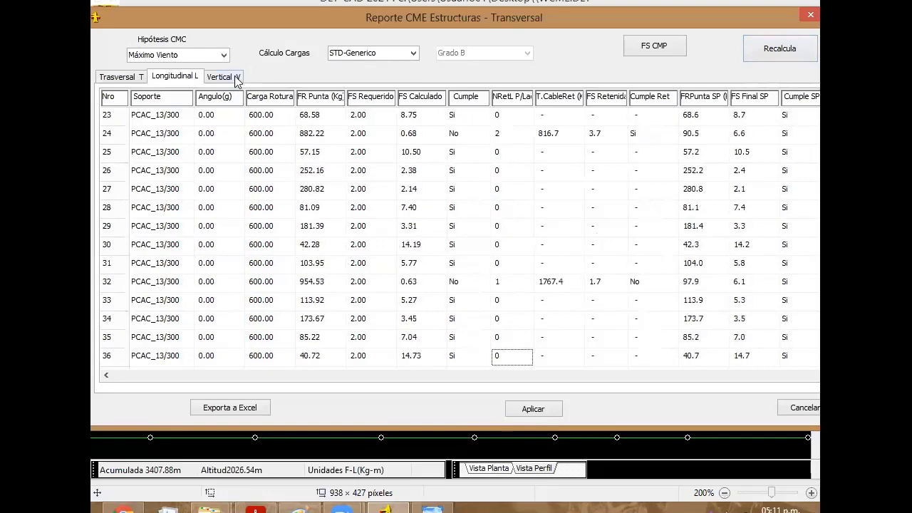
Show the Vertical results and narrow the Angulo, CargasV, N. Retenidas, CargasV Ret and Total columns
{"action": "left_click", "coordinate": [237, 78]}
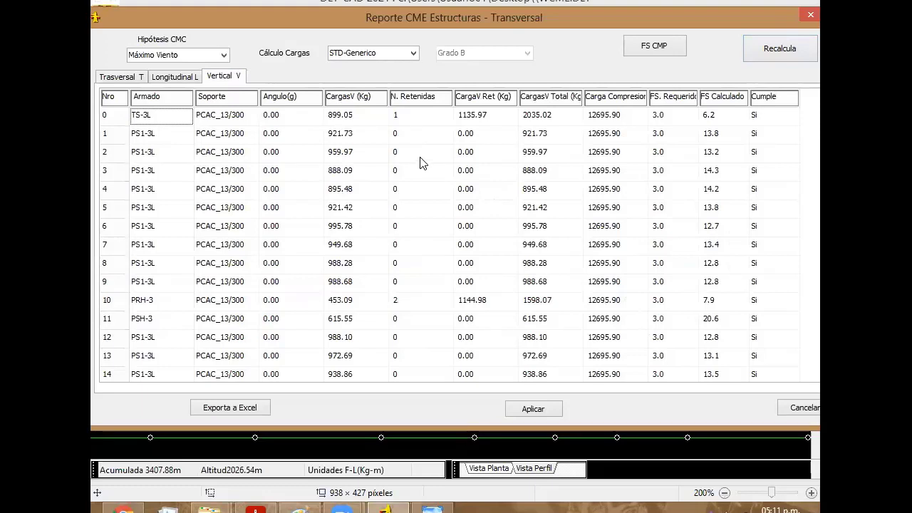
{"action": "left_click", "coordinate": [364, 120]}
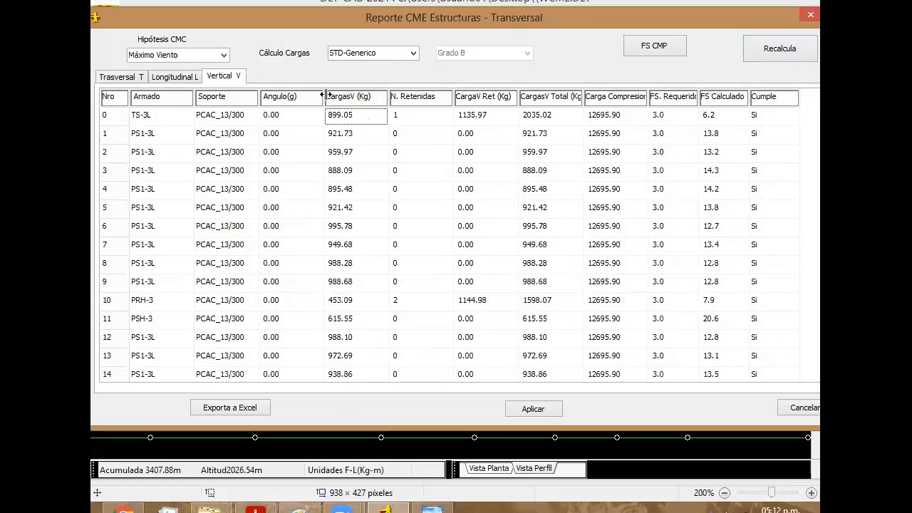
{"action": "left_click_drag", "start_coordinate": [324, 95], "coordinate": [300, 94]}
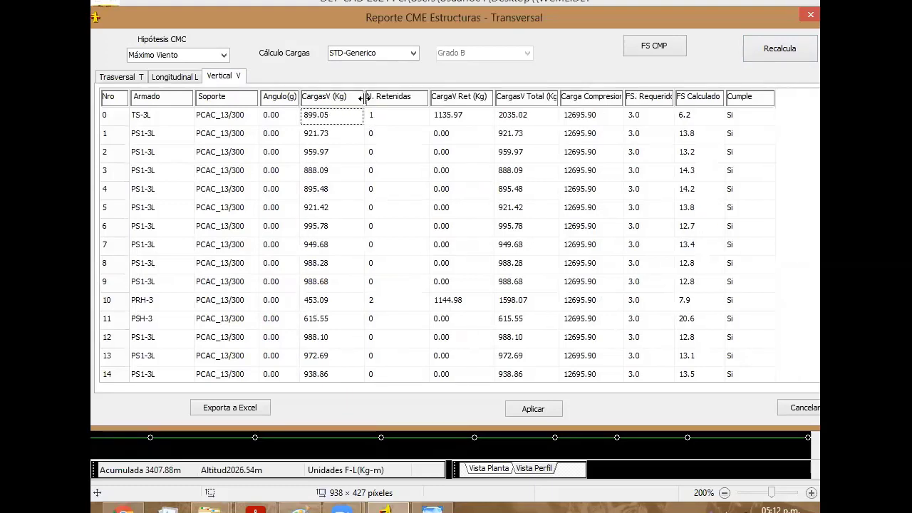
{"action": "left_click_drag", "start_coordinate": [363, 99], "coordinate": [342, 98]}
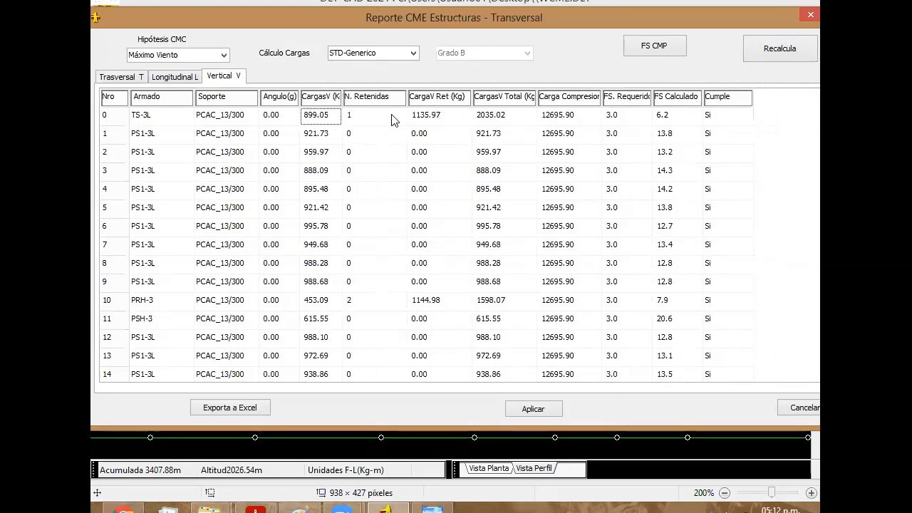
{"action": "left_click_drag", "start_coordinate": [408, 100], "coordinate": [369, 103]}
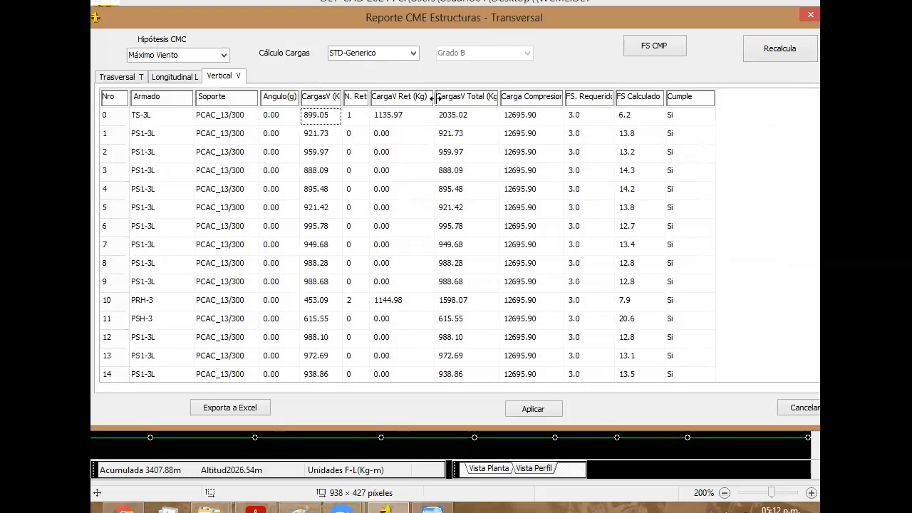
{"action": "left_click_drag", "start_coordinate": [434, 100], "coordinate": [418, 100]}
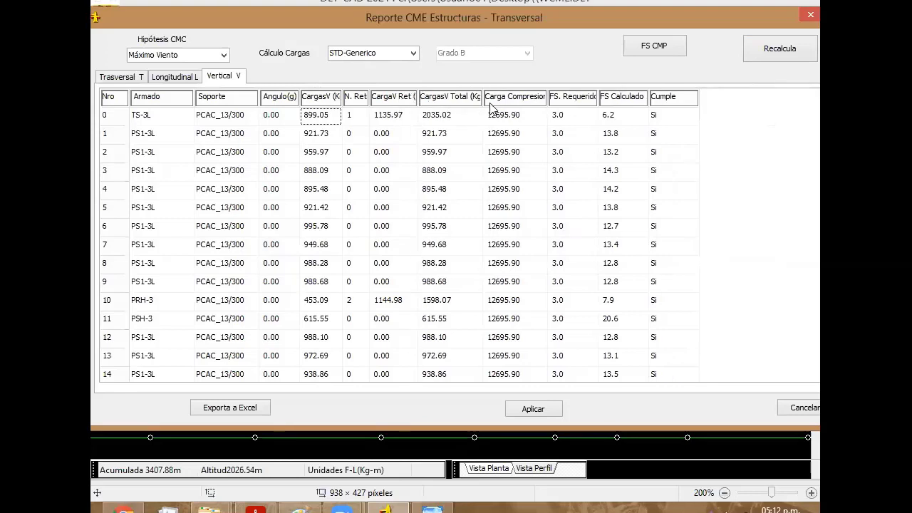
{"action": "left_click_drag", "start_coordinate": [483, 101], "coordinate": [473, 100]}
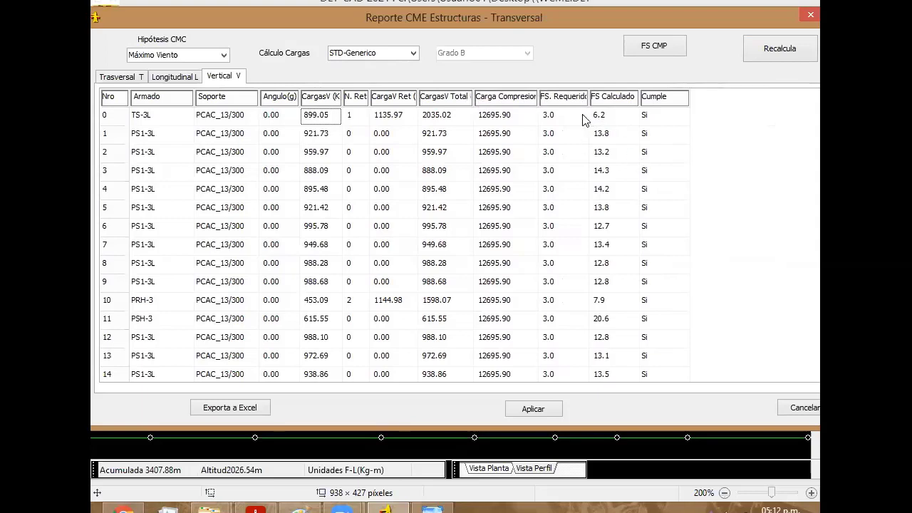
Confirm every structure's Cumple column shows Sí, then apply and close the report
{"action": "left_click", "coordinate": [664, 118]}
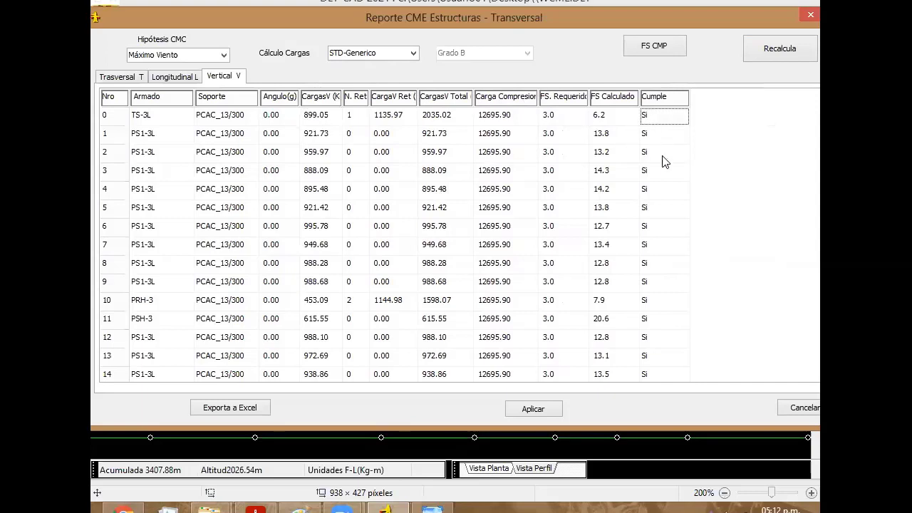
{"action": "left_click", "coordinate": [662, 172]}
{"action": "key", "text": "Down"}
{"action": "key", "text": "Down"}
{"action": "key", "text": "Down"}
{"action": "key", "text": "Down"}
{"action": "key", "text": "Down"}
{"action": "key", "text": "Down"}
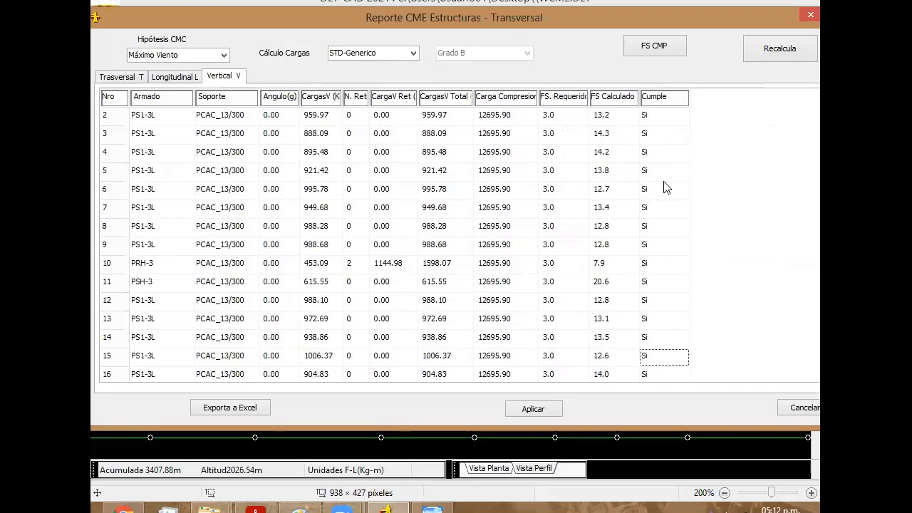
{"action": "key", "text": "Down"}
{"action": "key", "text": "Down"}
{"action": "key", "text": "Down"}
{"action": "key", "text": "Down"}
{"action": "key", "text": "Down"}
{"action": "key", "text": "Down"}
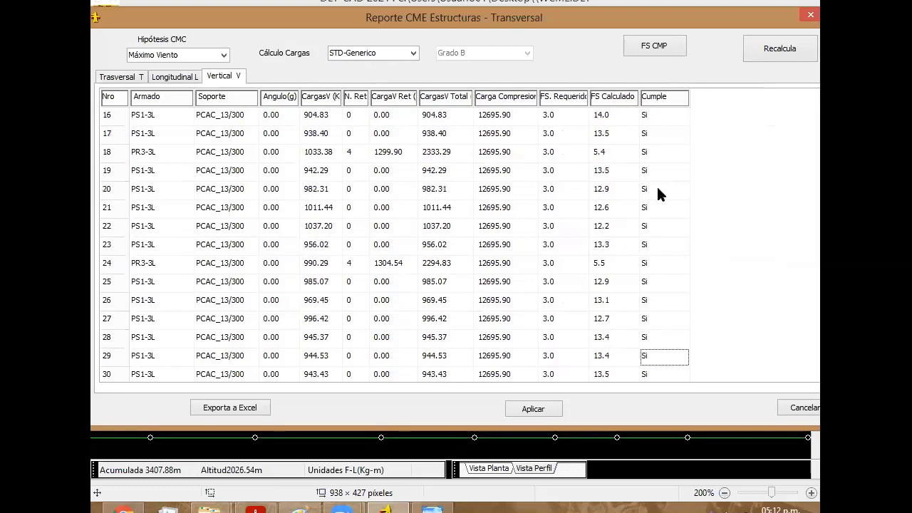
{"action": "key", "text": "Up"}
{"action": "key", "text": "Up"}
{"action": "key", "text": "Up"}
{"action": "key", "text": "Up"}
{"action": "key", "text": "Up"}
{"action": "key", "text": "Up"}
{"action": "key", "text": "Up"}
{"action": "key", "text": "Up"}
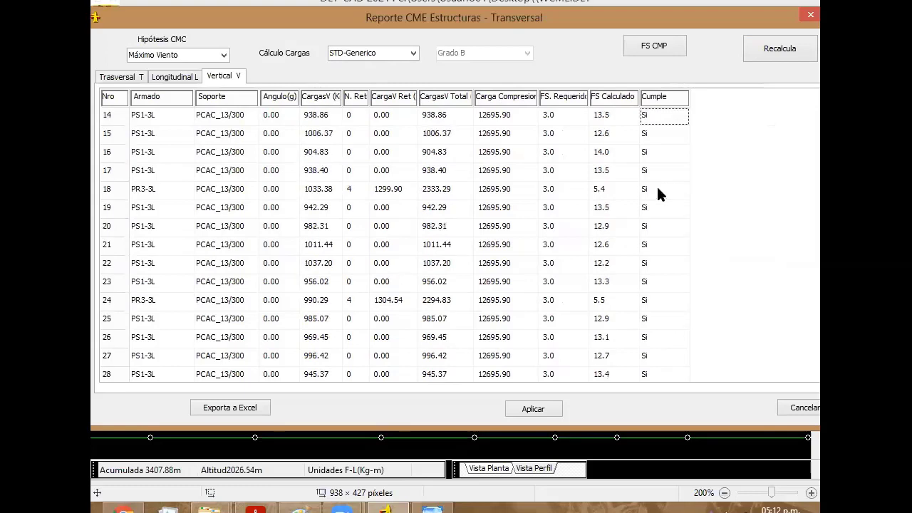
{"action": "key", "text": "Up"}
{"action": "key", "text": "Up"}
{"action": "key", "text": "Up"}
{"action": "key", "text": "Up"}
{"action": "key", "text": "Up"}
{"action": "key", "text": "Up"}
{"action": "key", "text": "Up"}
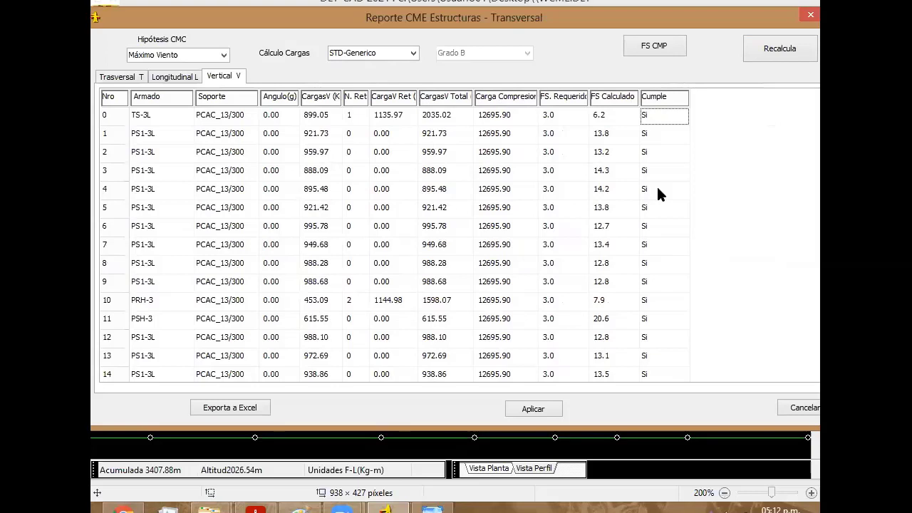
{"action": "left_click", "coordinate": [648, 227]}
{"action": "key", "text": "Down"}
{"action": "key", "text": "Down"}
{"action": "key", "text": "Down"}
{"action": "key", "text": "Down"}
{"action": "key", "text": "Down"}
{"action": "key", "text": "Down"}
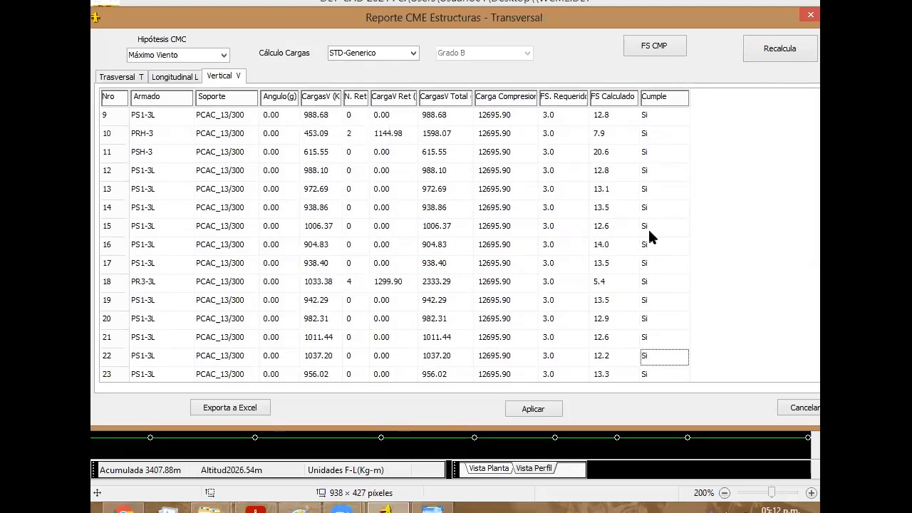
{"action": "left_click", "coordinate": [530, 410]}
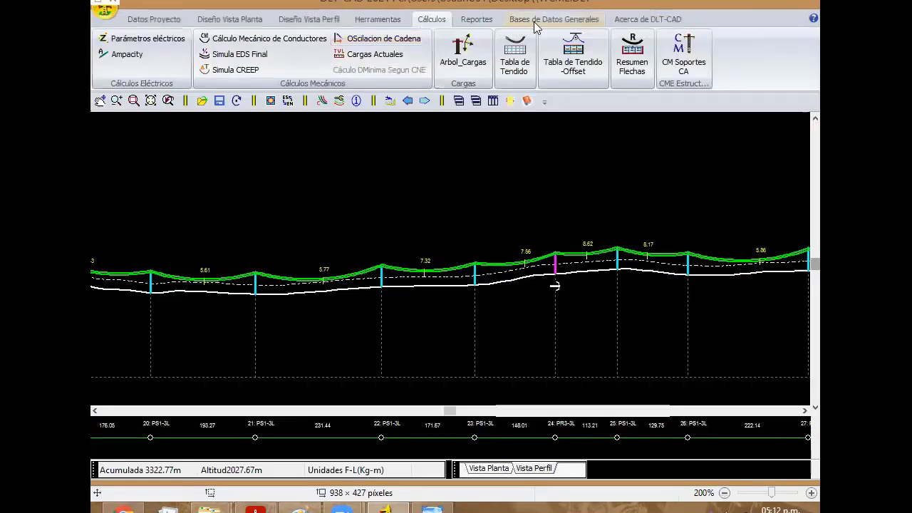
{"action": "left_click", "coordinate": [542, 20]}
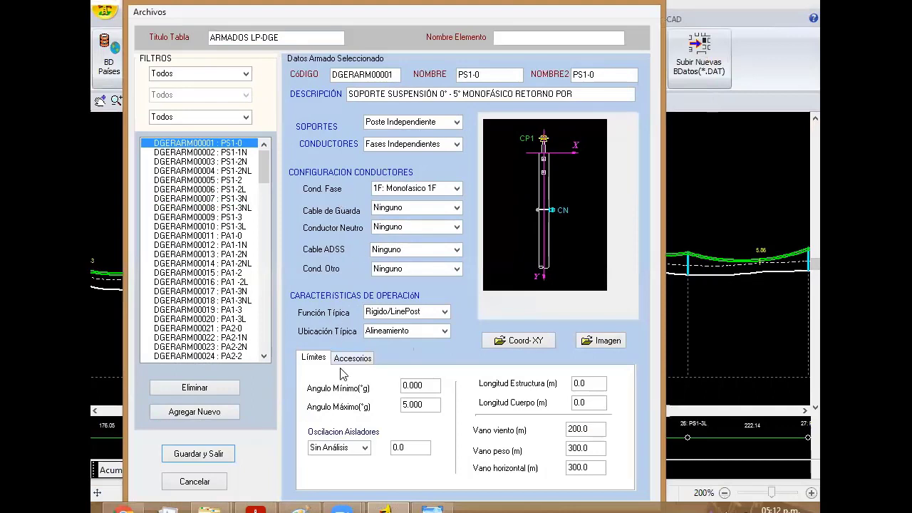
{"action": "double_click", "coordinate": [578, 448]}
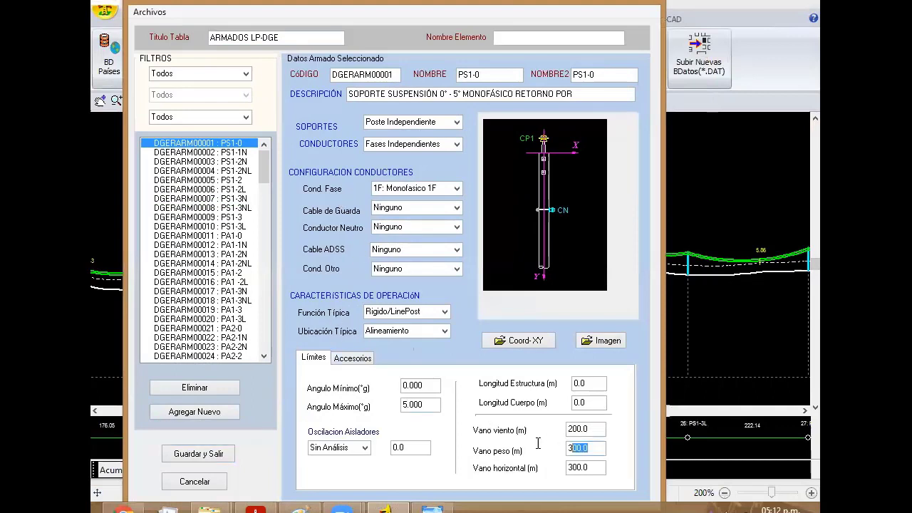
{"action": "mouse_move", "coordinate": [592, 429]}
{"action": "left_mouse_down"}
{"action": "mouse_move", "coordinate": [561, 428]}
{"action": "mouse_move", "coordinate": [552, 449]}
{"action": "left_mouse_up"}
{"action": "left_click", "coordinate": [590, 428]}
{"action": "left_click", "coordinate": [205, 455]}
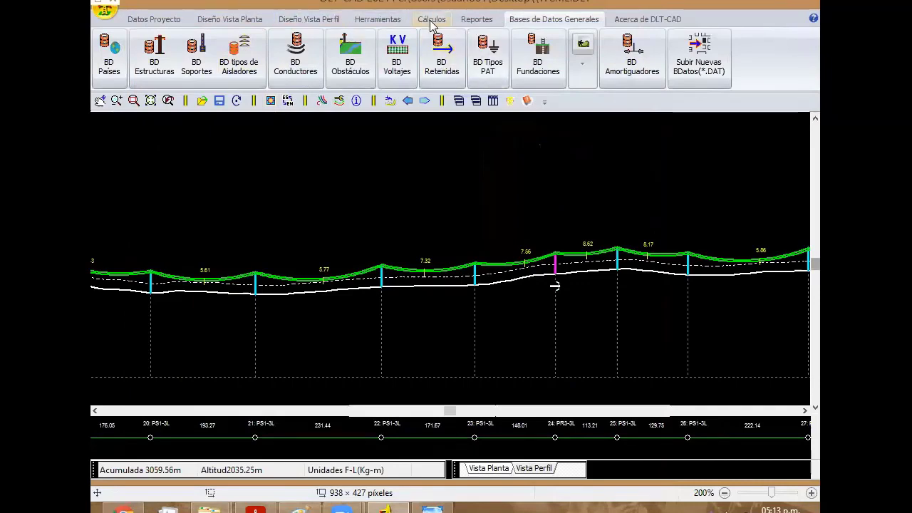
{"action": "scroll", "coordinate": [487, 45], "scroll_direction": "up", "scroll_amount": 2}
Open CM Soportes CA and check FS Calculado down to structure 71 (TS-3L, FS 4.0)
{"action": "left_click", "coordinate": [675, 68]}
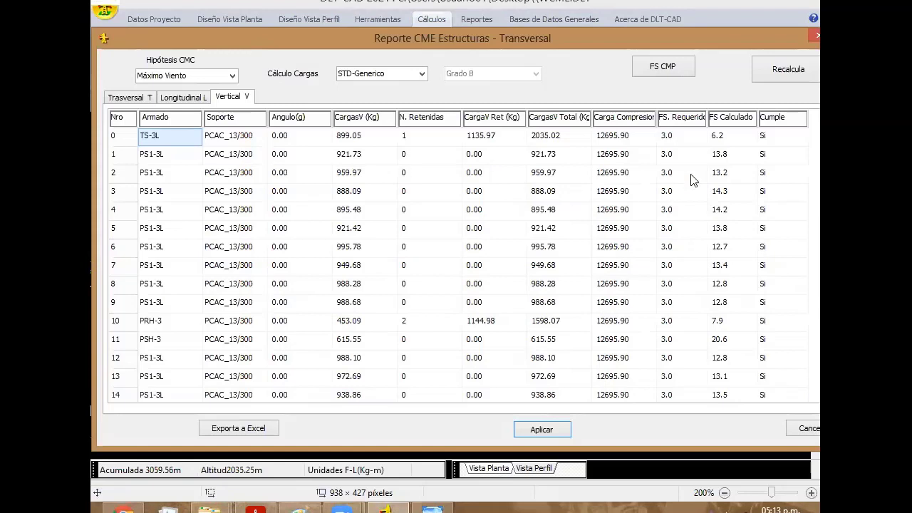
{"action": "left_click", "coordinate": [662, 138]}
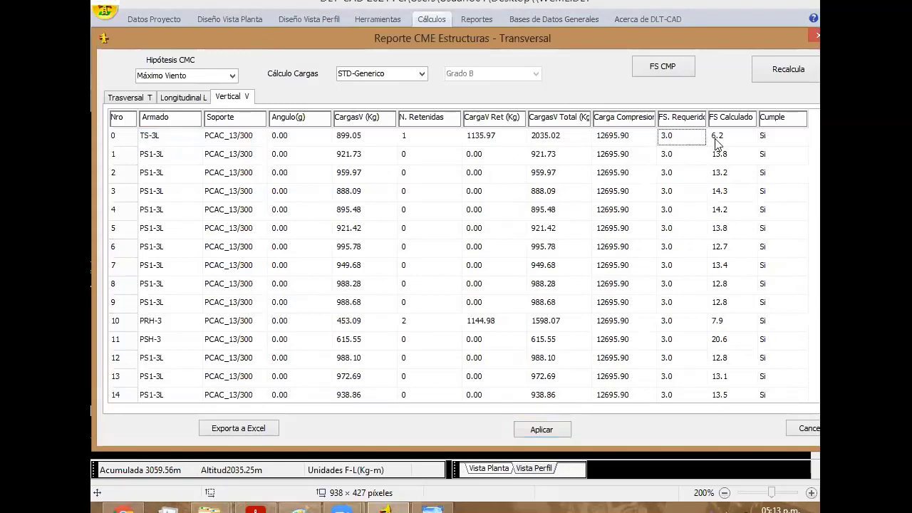
{"action": "left_click", "coordinate": [721, 139]}
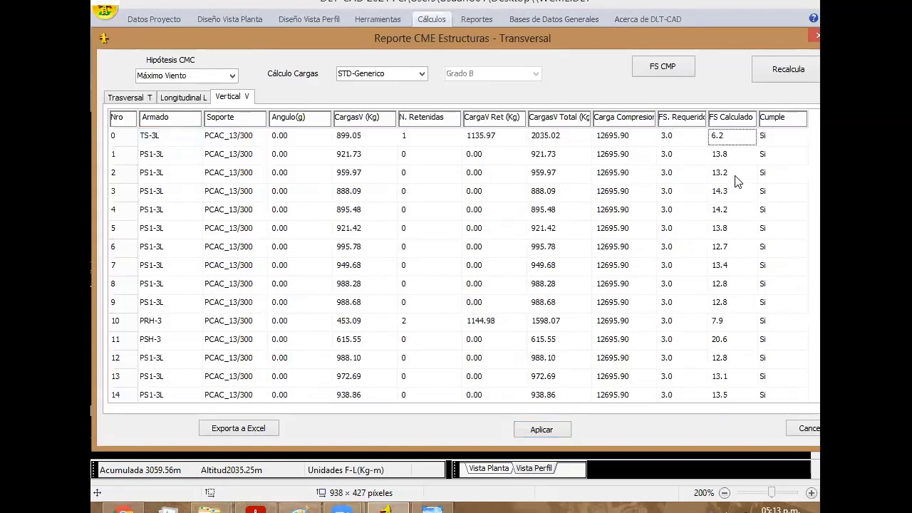
{"action": "key", "text": "Down"}
{"action": "key", "text": "Down"}
{"action": "key", "text": "Down"}
{"action": "key", "text": "Down"}
{"action": "key", "text": "Down"}
{"action": "key", "text": "Down"}
{"action": "key", "text": "Down"}
{"action": "key", "text": "Down"}
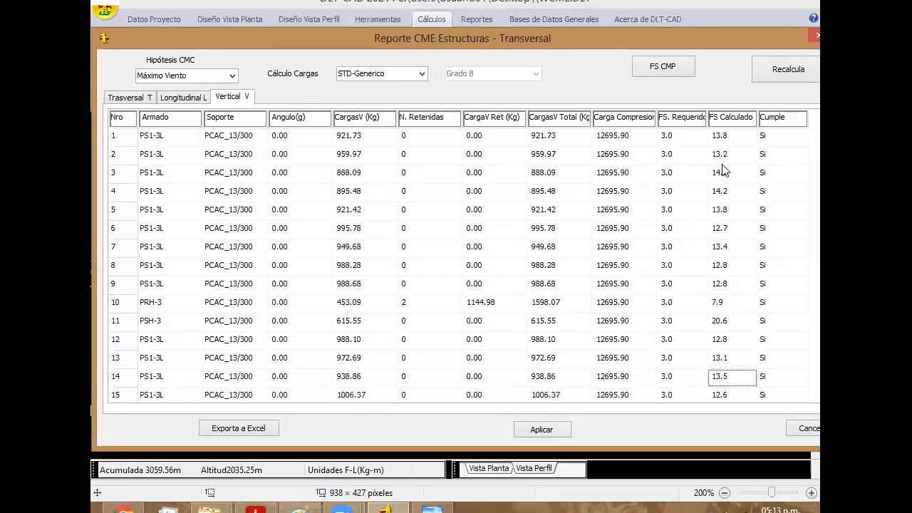
{"action": "key", "text": "Down"}
{"action": "key", "text": "Down"}
{"action": "key", "text": "Down"}
{"action": "key", "text": "Down"}
{"action": "key", "text": "Down"}
{"action": "key", "text": "Down"}
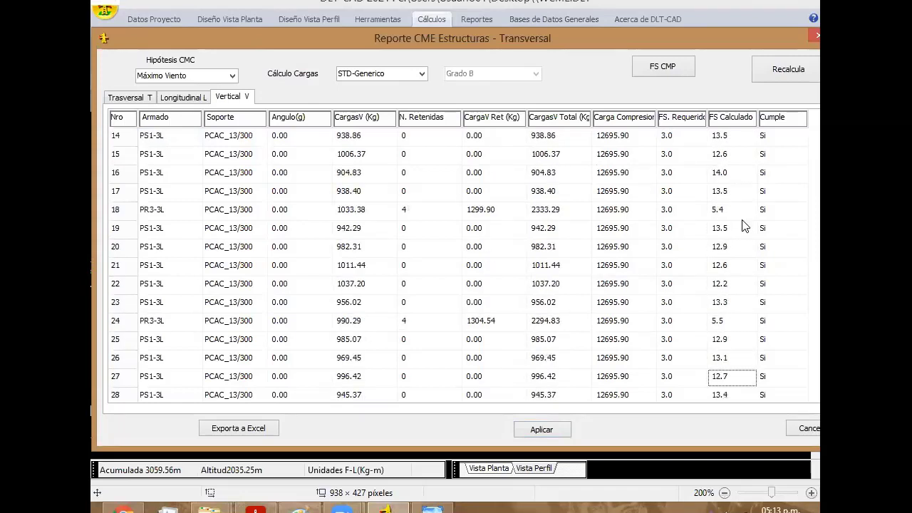
{"action": "key", "text": "Down"}
{"action": "key", "text": "Down"}
{"action": "key", "text": "Down"}
{"action": "key", "text": "Down"}
{"action": "key", "text": "Down"}
{"action": "key", "text": "Down"}
{"action": "key", "text": "Down"}
{"action": "key", "text": "Down"}
{"action": "key", "text": "Down"}
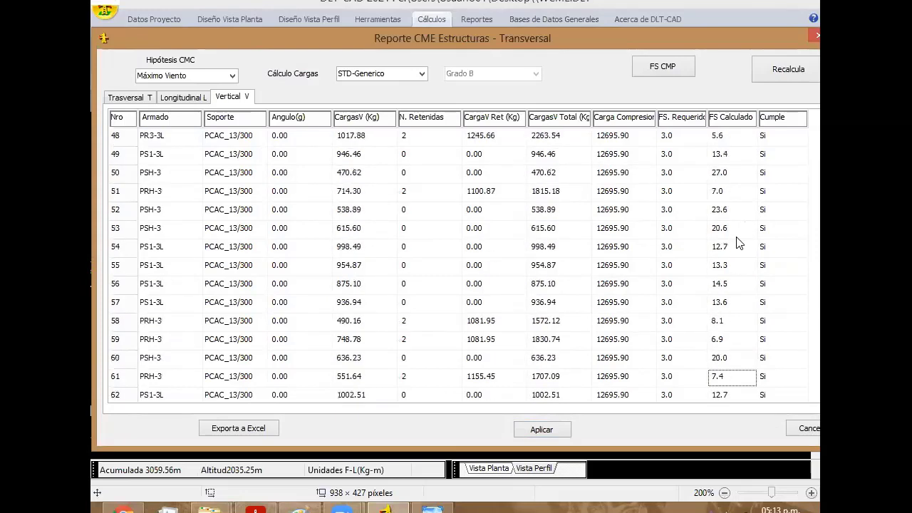
{"action": "key", "text": "Down"}
{"action": "key", "text": "Down"}
{"action": "key", "text": "Down"}
{"action": "key", "text": "Down"}
{"action": "key", "text": "Down"}
{"action": "key", "text": "Down"}
{"action": "key", "text": "Down"}
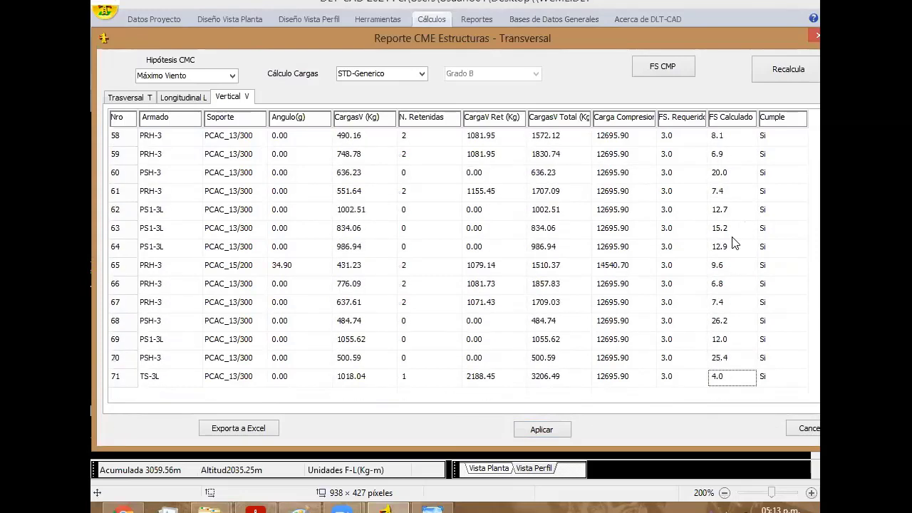
{"action": "left_click", "coordinate": [733, 243]}
{"action": "key", "text": "Up"}
{"action": "key", "text": "Up"}
{"action": "key", "text": "Up"}
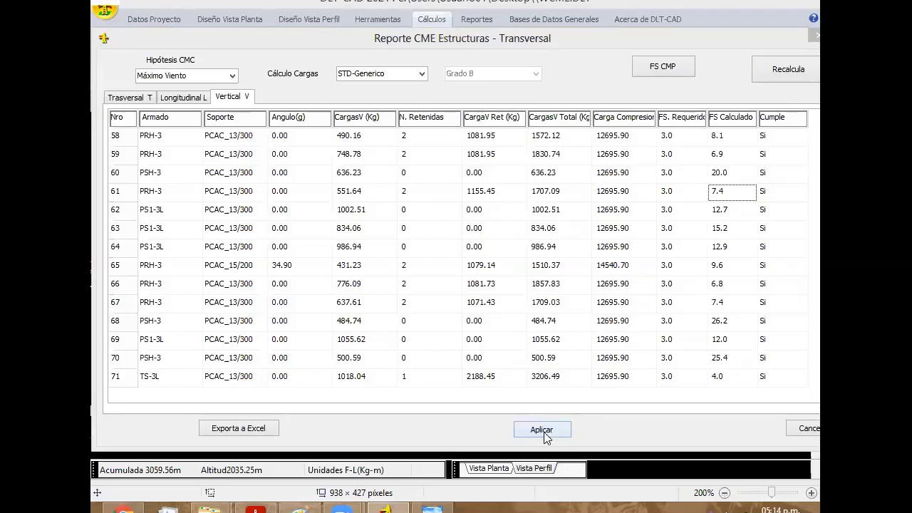
Apply the CME report and move along the profile to structures 36–43
{"action": "left_click", "coordinate": [541, 429]}
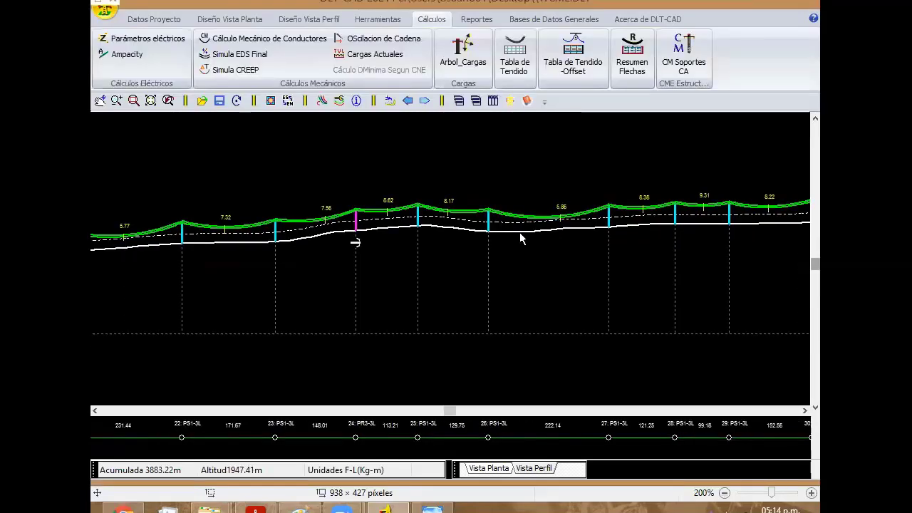
{"action": "middle_click_drag", "start_coordinate": [519, 232], "coordinate": [357, 256]}
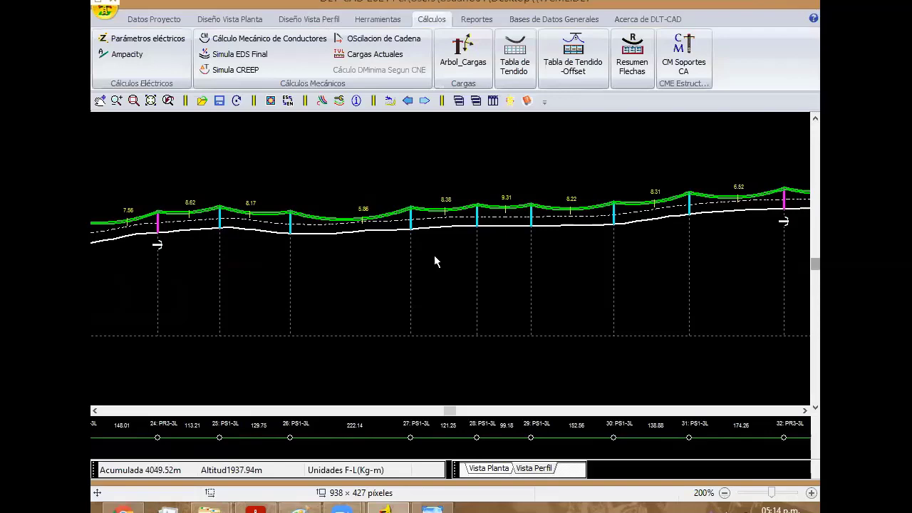
{"action": "scroll", "coordinate": [498, 271], "scroll_direction": "down", "scroll_amount": 3}
{"action": "scroll", "coordinate": [549, 285], "scroll_direction": "down", "scroll_amount": 2}
{"action": "scroll", "coordinate": [498, 278], "scroll_direction": "down", "scroll_amount": 1}
Set structure 38 to PR3-3L geometry, delete its 01:RI guy, and apply
{"action": "scroll", "coordinate": [427, 278], "scroll_direction": "down", "scroll_amount": 1}
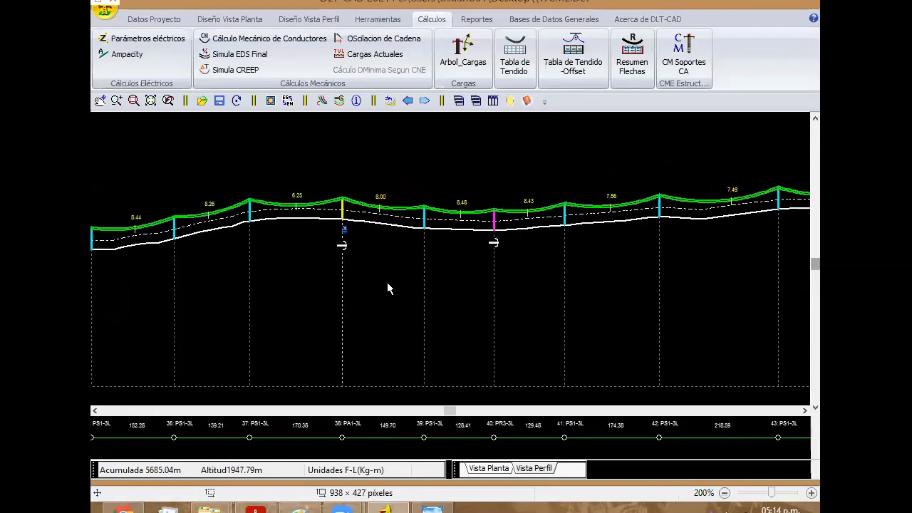
{"action": "scroll", "coordinate": [399, 313], "scroll_direction": "down", "scroll_amount": 1}
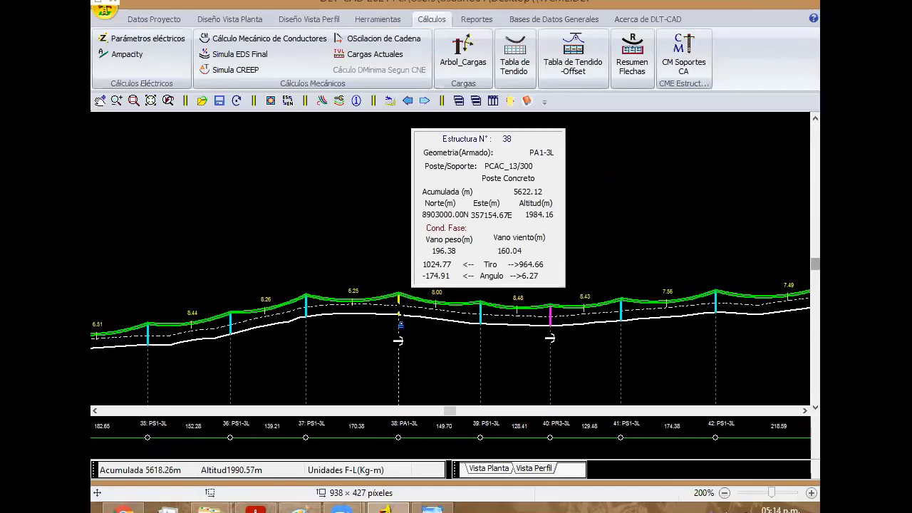
{"action": "double_click", "coordinate": [399, 308]}
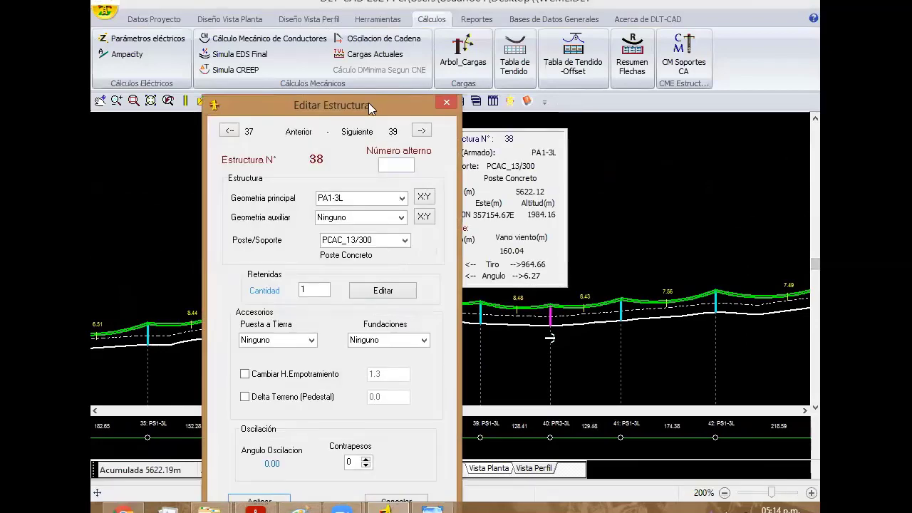
{"action": "left_click", "coordinate": [414, 107]}
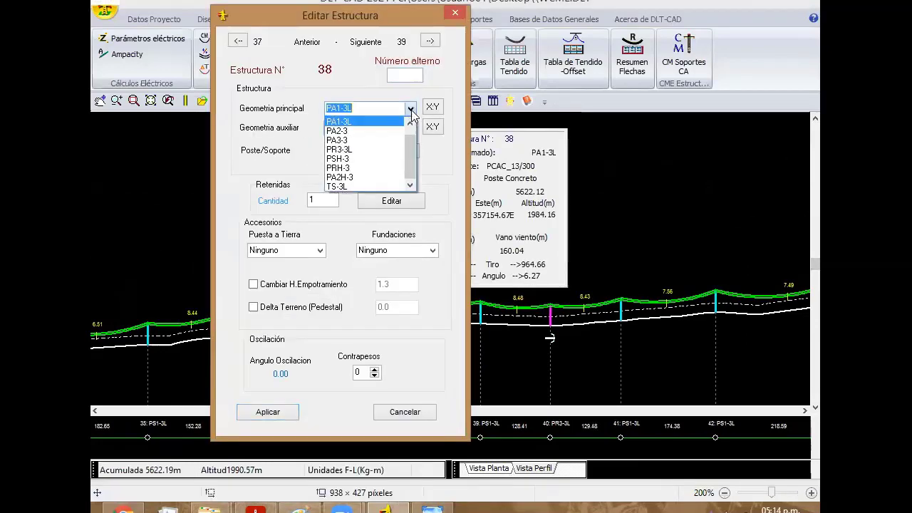
{"action": "left_click", "coordinate": [375, 149]}
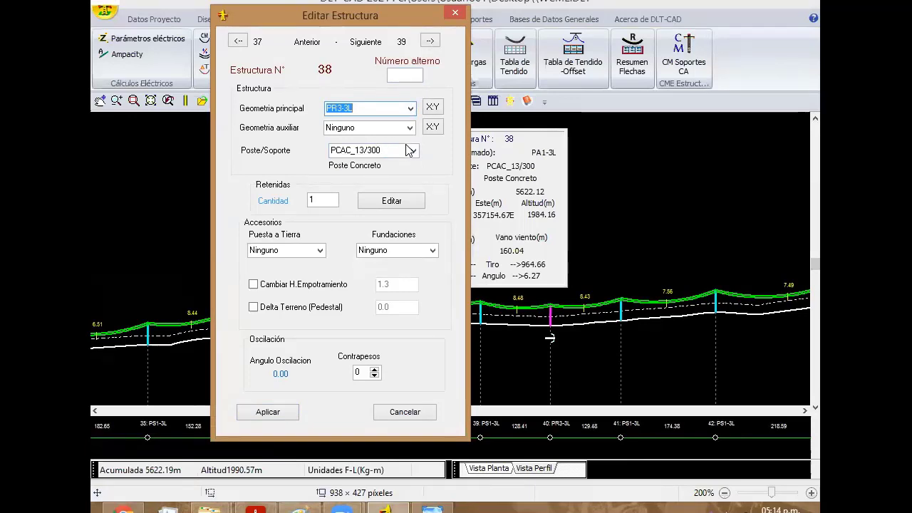
{"action": "left_click", "coordinate": [390, 202]}
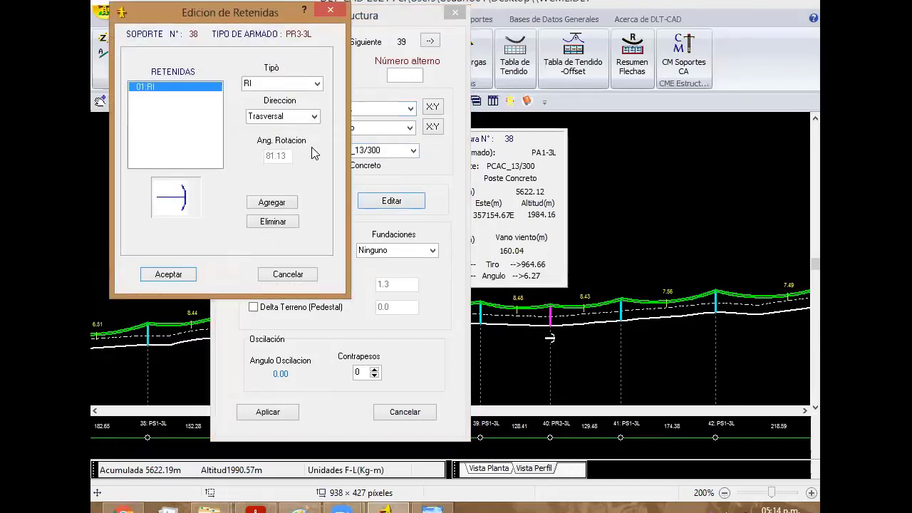
{"action": "left_click", "coordinate": [271, 223]}
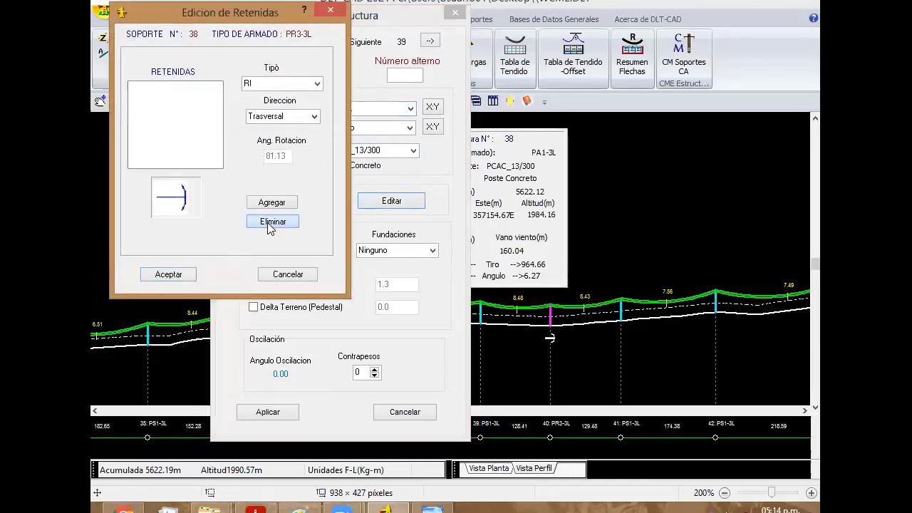
{"action": "left_click", "coordinate": [180, 277]}
{"action": "left_click", "coordinate": [275, 414]}
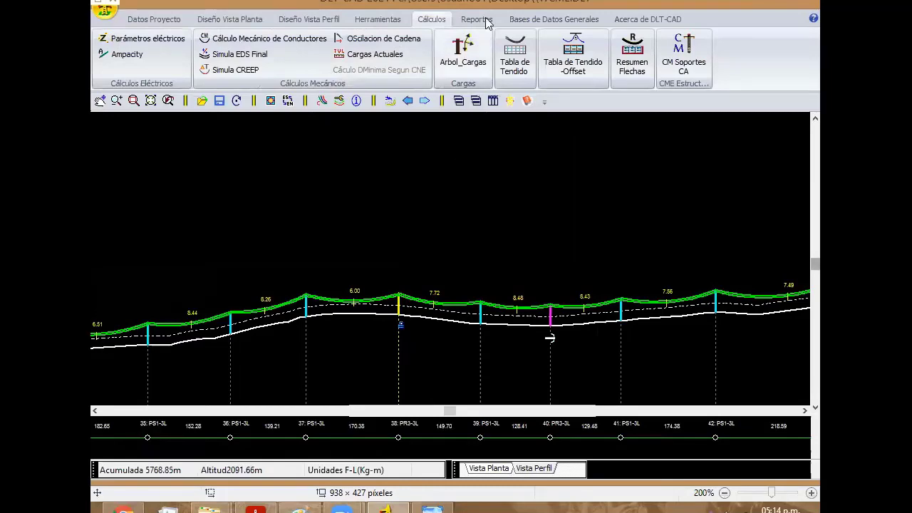
Reopen Reporte CME Estructuras on the Trasversal tab and find structure 38 failing at FS 1.09
{"action": "left_click", "coordinate": [682, 54]}
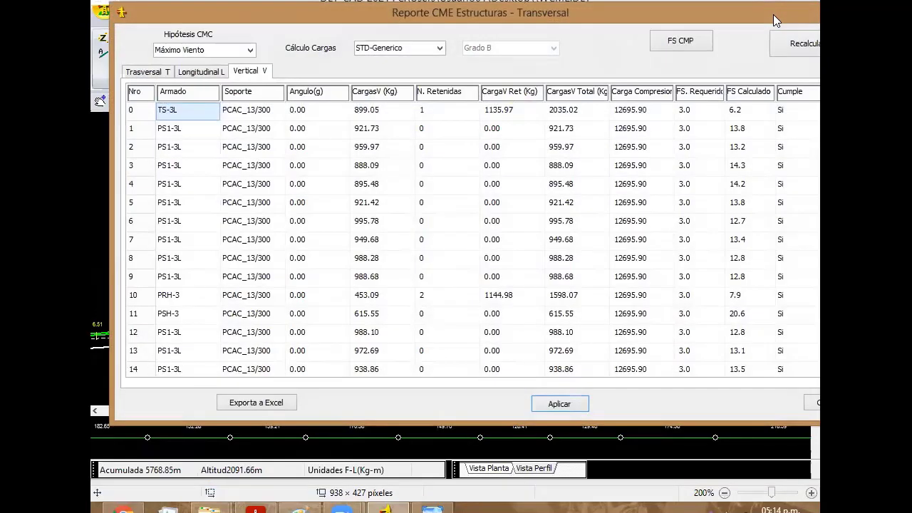
{"action": "left_click_drag", "start_coordinate": [773, 14], "coordinate": [659, 14]}
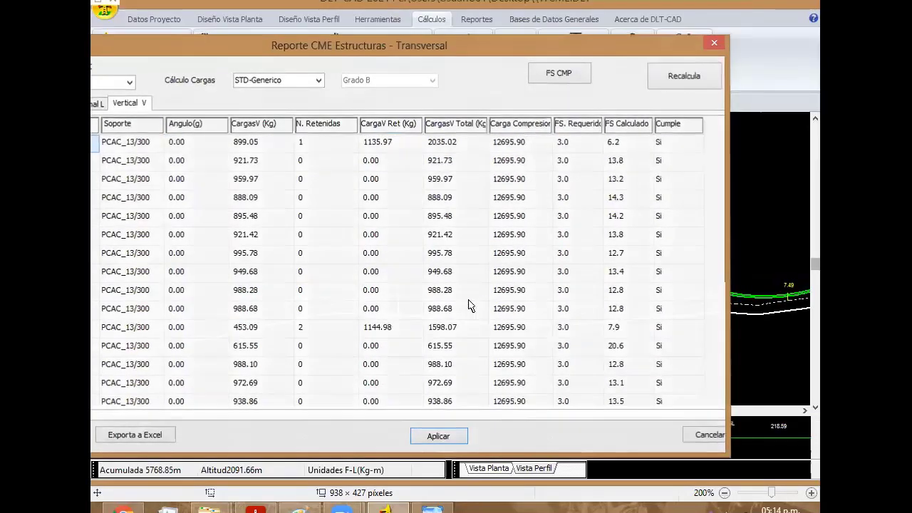
{"action": "left_click", "coordinate": [433, 434]}
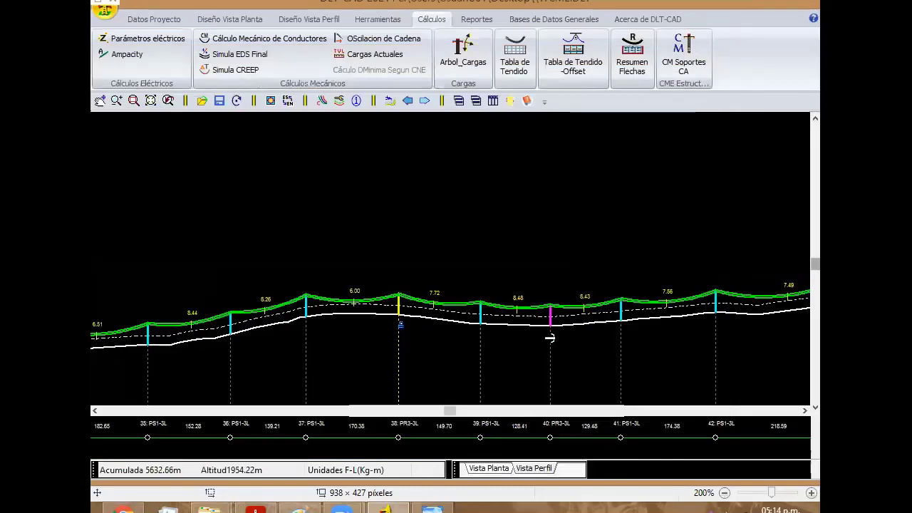
{"action": "left_click", "coordinate": [697, 66]}
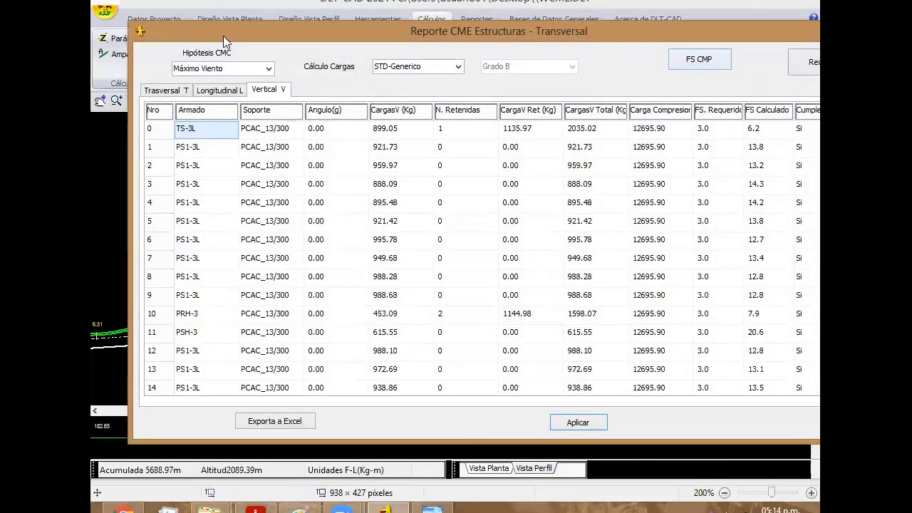
{"action": "left_click_drag", "start_coordinate": [223, 36], "coordinate": [178, 18]}
{"action": "left_click", "coordinate": [118, 71]}
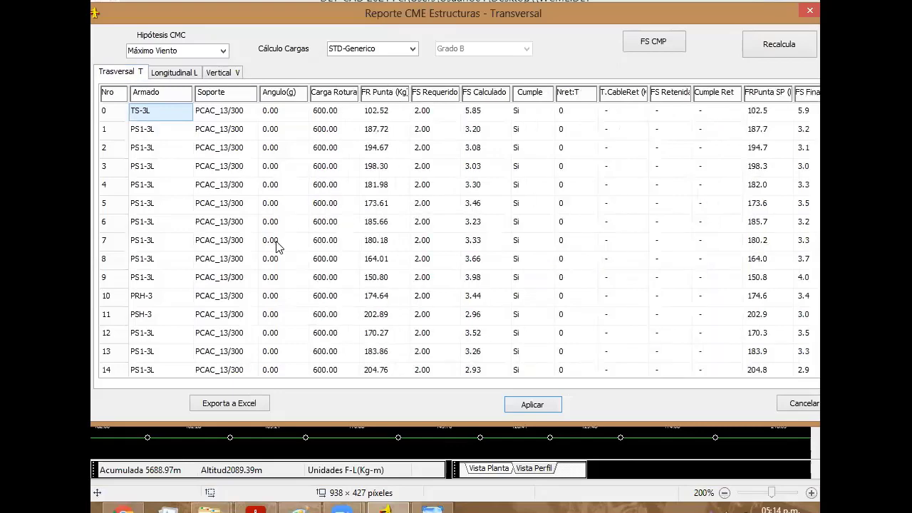
{"action": "key", "text": "Down"}
{"action": "key", "text": "Down"}
{"action": "key", "text": "Down"}
{"action": "key", "text": "Down"}
{"action": "key", "text": "Down"}
{"action": "key", "text": "Down"}
{"action": "key", "text": "Down"}
{"action": "key", "text": "Down"}
{"action": "key", "text": "Down"}
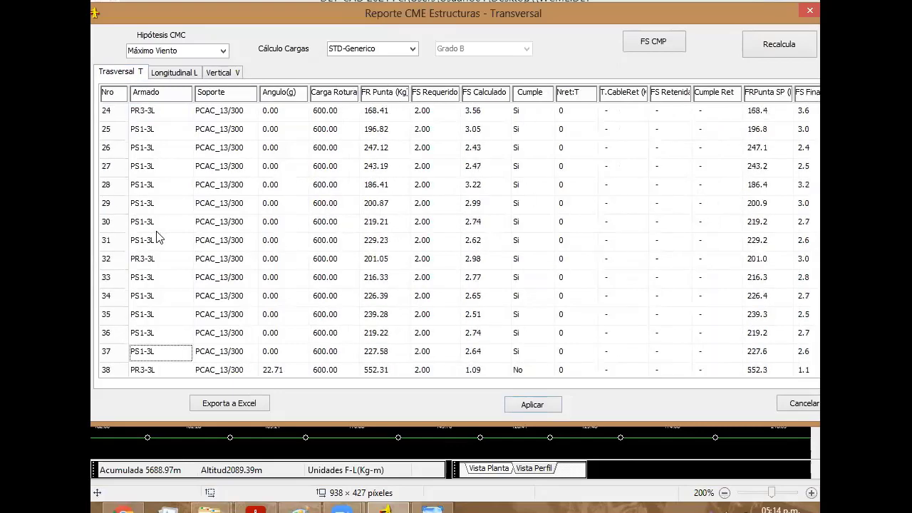
{"action": "key", "text": "Down"}
{"action": "key", "text": "Down"}
{"action": "key", "text": "Down"}
{"action": "key", "text": "Down"}
{"action": "left_click", "coordinate": [158, 302]}
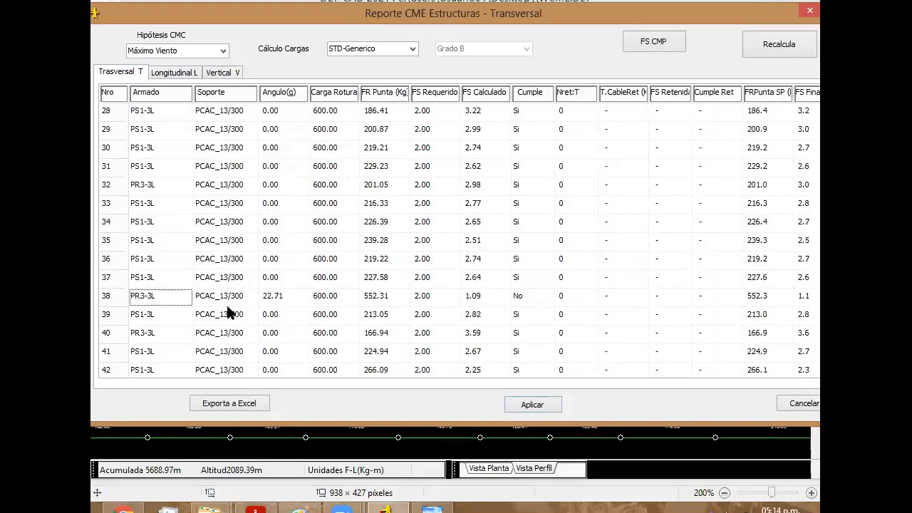
{"action": "left_click", "coordinate": [233, 314]}
{"action": "left_click", "coordinate": [526, 299]}
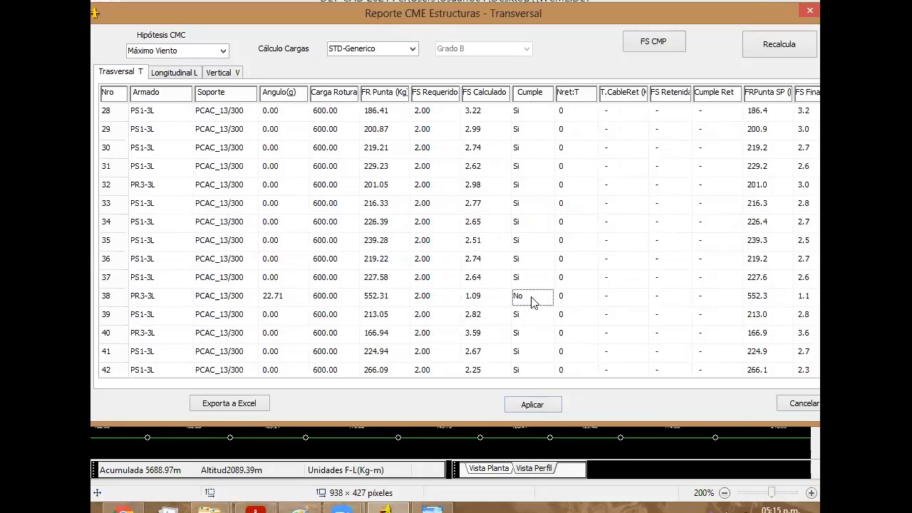
{"action": "left_click", "coordinate": [567, 297]}
{"action": "left_click", "coordinate": [567, 295]}
{"action": "type", "text": "1"}
{"action": "left_click", "coordinate": [773, 44]}
{"action": "double_click", "coordinate": [579, 299]}
{"action": "type", "text": "0"}
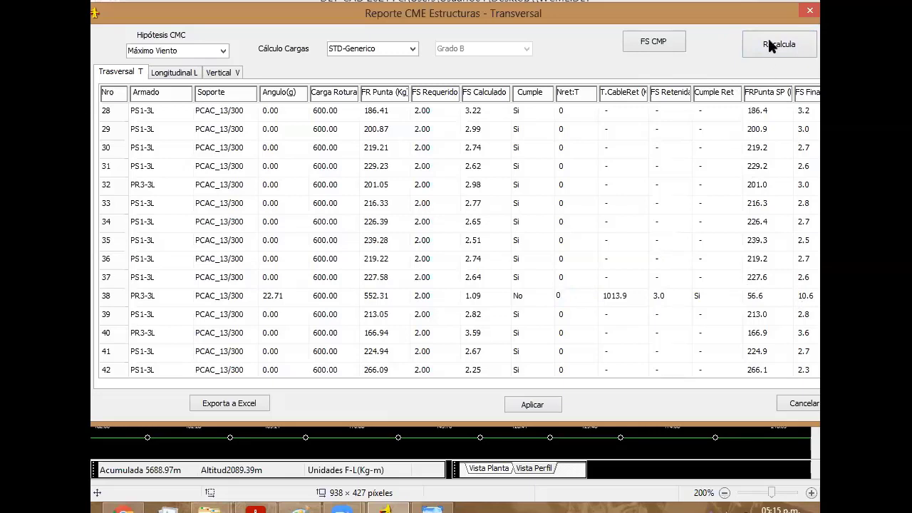
{"action": "left_click", "coordinate": [775, 44]}
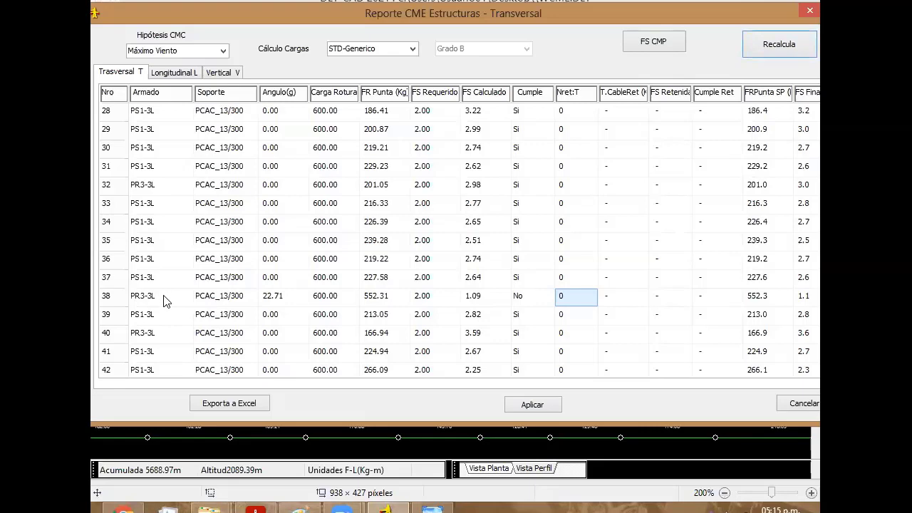
Find structure 38's failing result in the longitudinal results table
{"action": "left_click", "coordinate": [180, 75]}
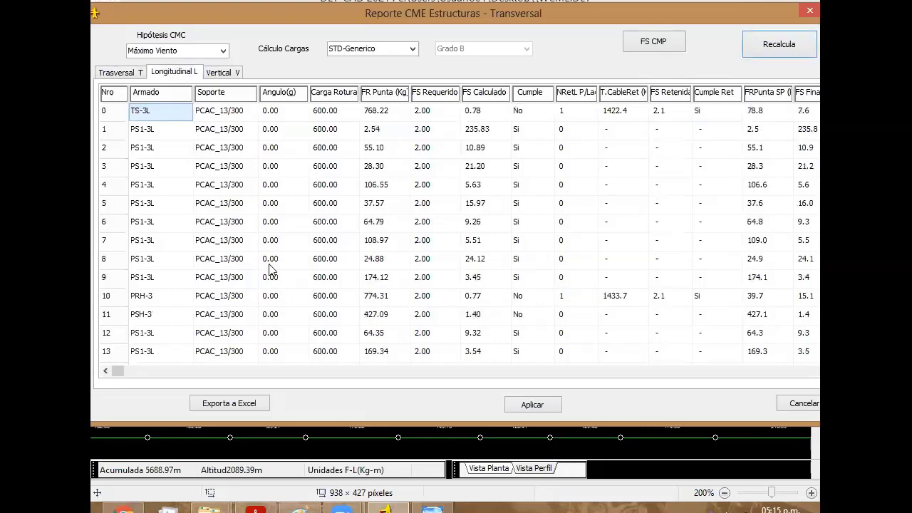
{"action": "left_click", "coordinate": [531, 283]}
{"action": "key", "text": "Down"}
{"action": "key", "text": "Down"}
{"action": "key", "text": "Down"}
{"action": "key", "text": "Down"}
{"action": "key", "text": "Down"}
{"action": "key", "text": "Down"}
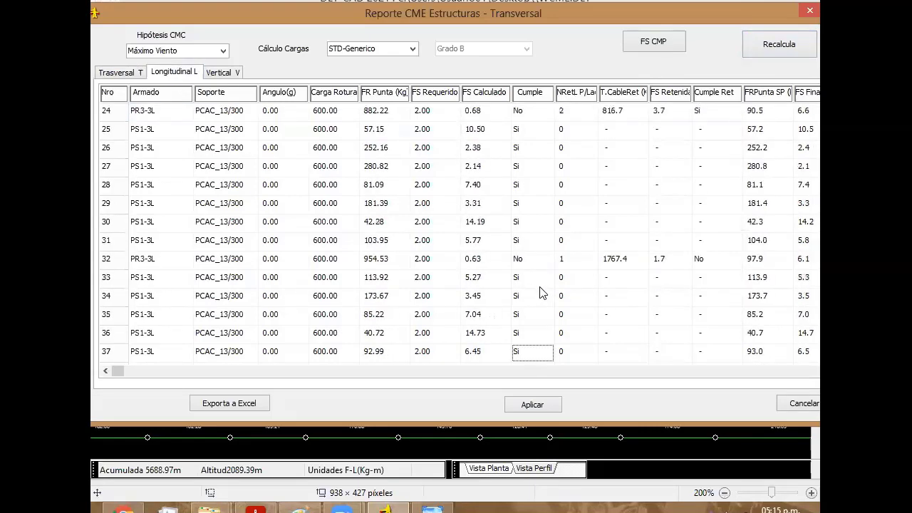
{"action": "key", "text": "Down"}
{"action": "key", "text": "Down"}
{"action": "key", "text": "Down"}
{"action": "key", "text": "Up"}
{"action": "key", "text": "Up"}
{"action": "key", "text": "Up"}
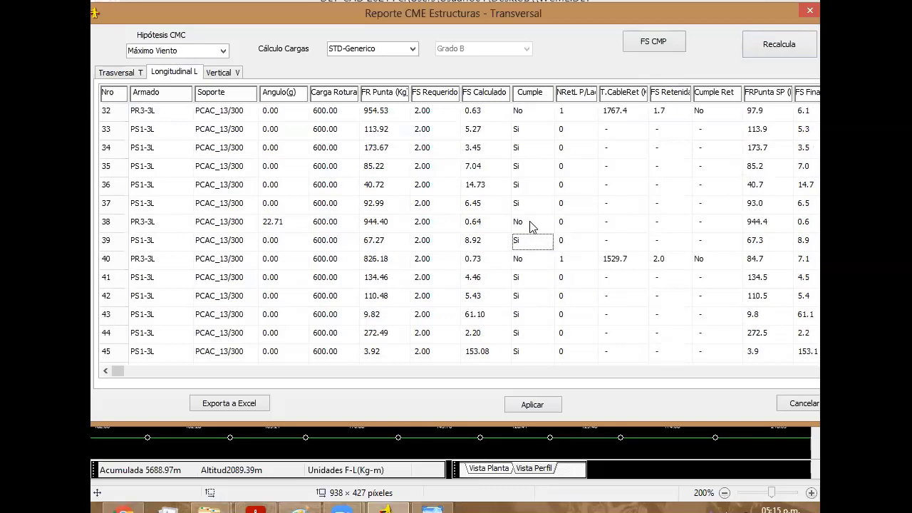
{"action": "left_click", "coordinate": [536, 227]}
Give structure 38 one longitudinal guy per side and recalculate; the transversal check passes at 3.13
{"action": "left_click", "coordinate": [570, 223]}
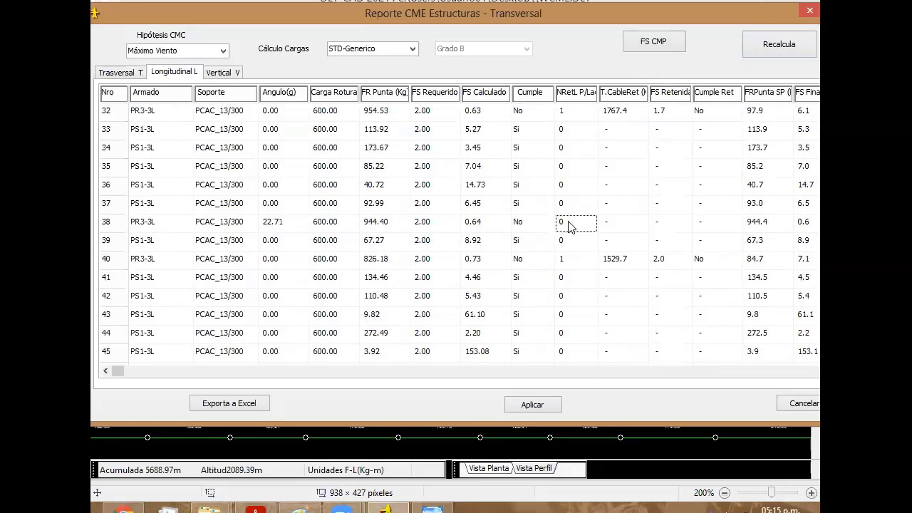
{"action": "type", "text": "1"}
{"action": "left_click", "coordinate": [775, 50]}
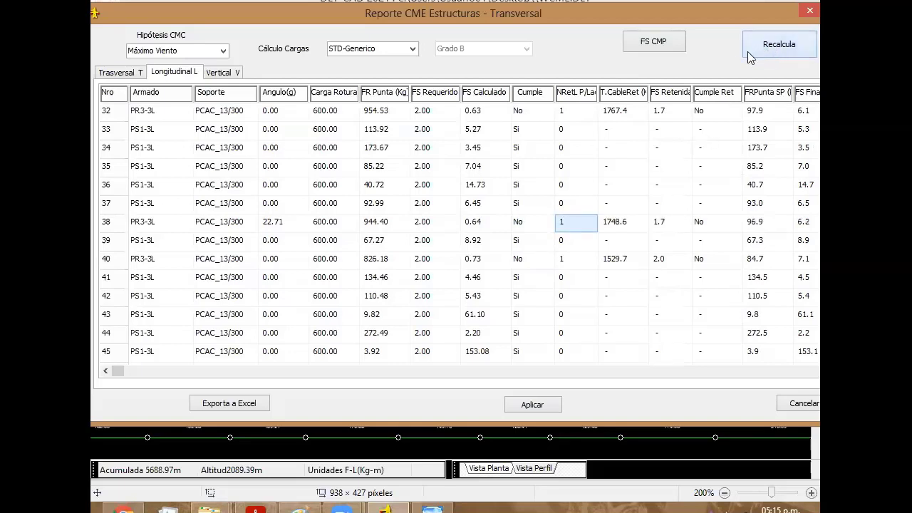
{"action": "left_click", "coordinate": [138, 74]}
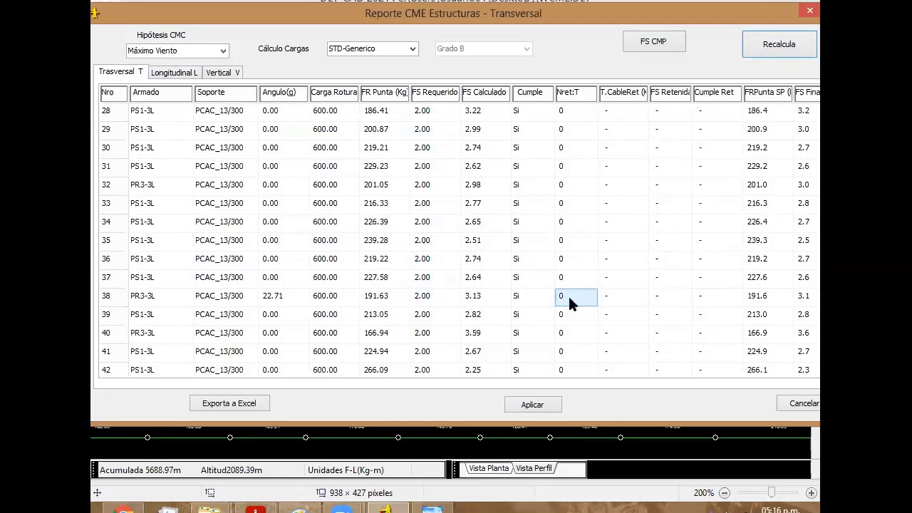
{"action": "left_click", "coordinate": [307, 509]}
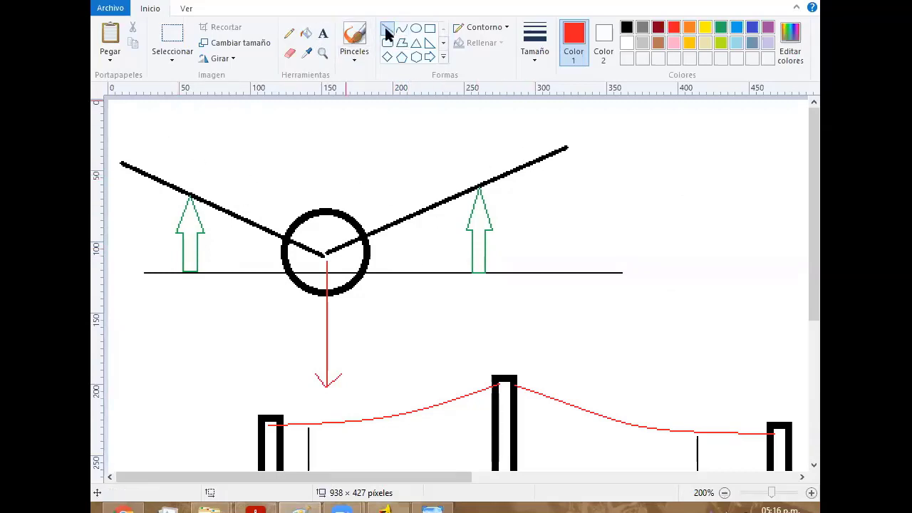
Erase the vertical red arrow below the circle
{"action": "left_click", "coordinate": [289, 53]}
{"action": "left_click_drag", "start_coordinate": [327, 318], "coordinate": [329, 385]}
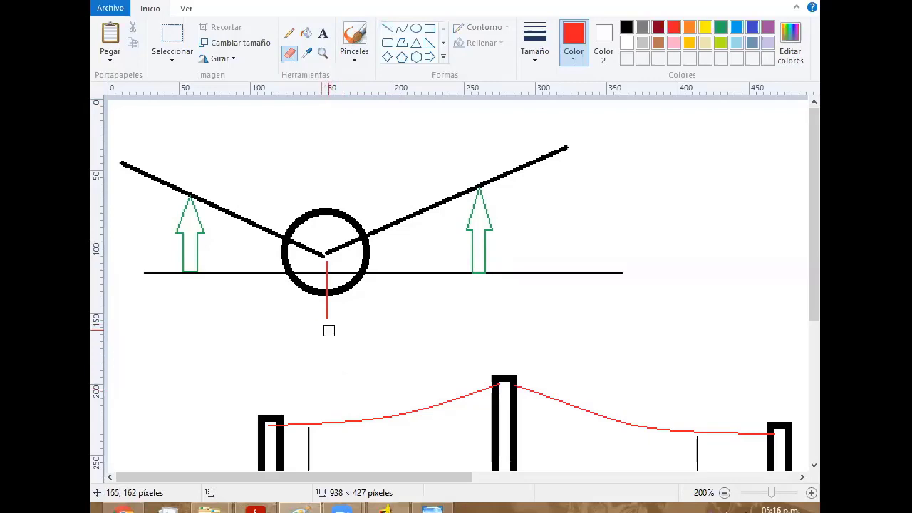
{"action": "mouse_move", "coordinate": [329, 327]}
{"action": "left_mouse_down"}
{"action": "mouse_move", "coordinate": [325, 267]}
{"action": "mouse_move", "coordinate": [336, 270]}
{"action": "left_mouse_up"}
Draw two red lines from the circle centre, angled down-right and down-left
{"action": "left_click", "coordinate": [387, 28]}
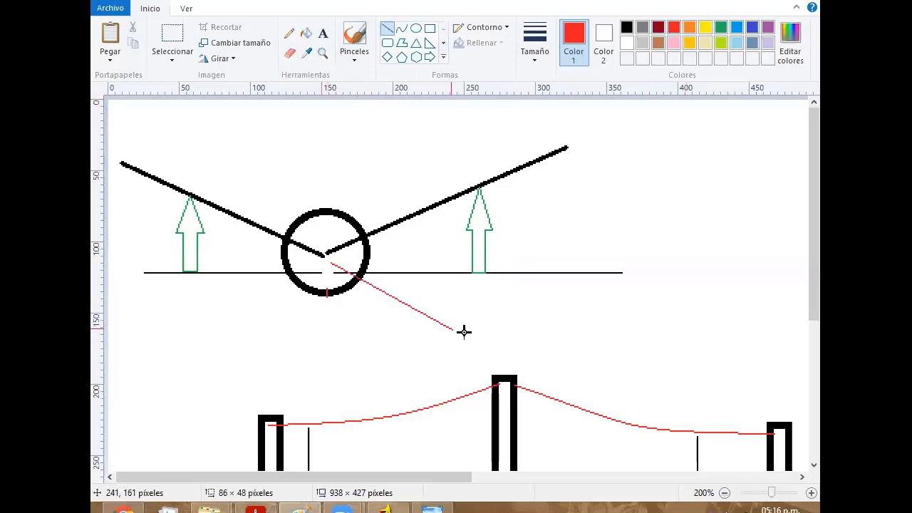
{"action": "mouse_move", "coordinate": [328, 265]}
{"action": "left_mouse_down"}
{"action": "mouse_move", "coordinate": [518, 356]}
{"action": "mouse_move", "coordinate": [506, 330]}
{"action": "mouse_move", "coordinate": [488, 364]}
{"action": "left_mouse_up"}
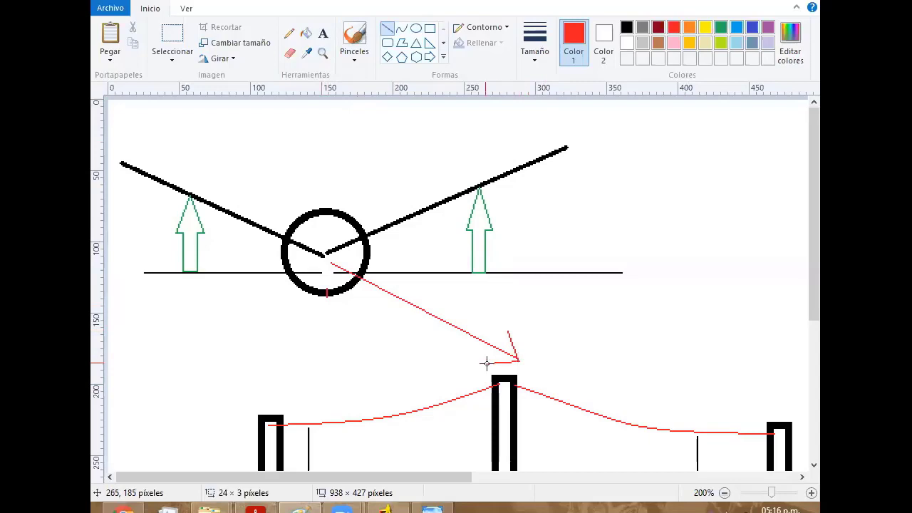
{"action": "mouse_move", "coordinate": [327, 263]}
{"action": "left_mouse_down"}
{"action": "mouse_move", "coordinate": [133, 344]}
{"action": "mouse_move", "coordinate": [143, 327]}
{"action": "mouse_move", "coordinate": [167, 347]}
{"action": "left_mouse_up"}
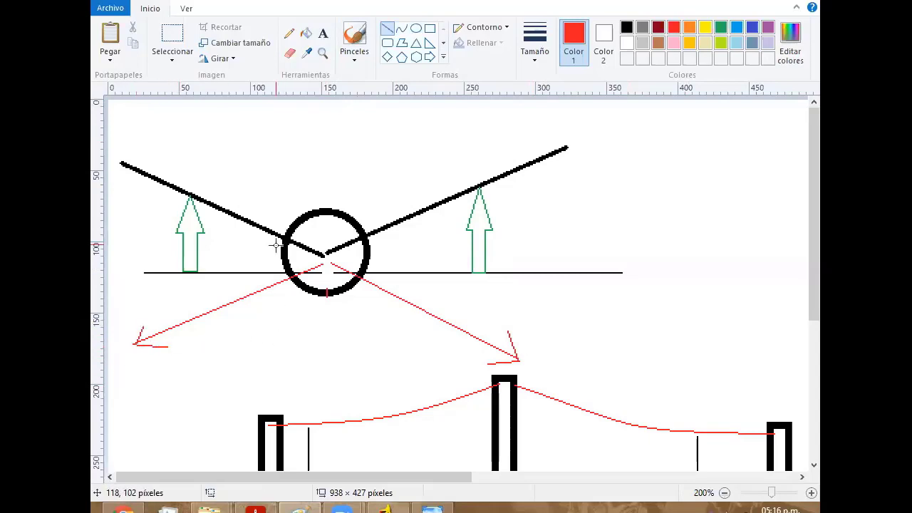
{"action": "left_click", "coordinate": [390, 510]}
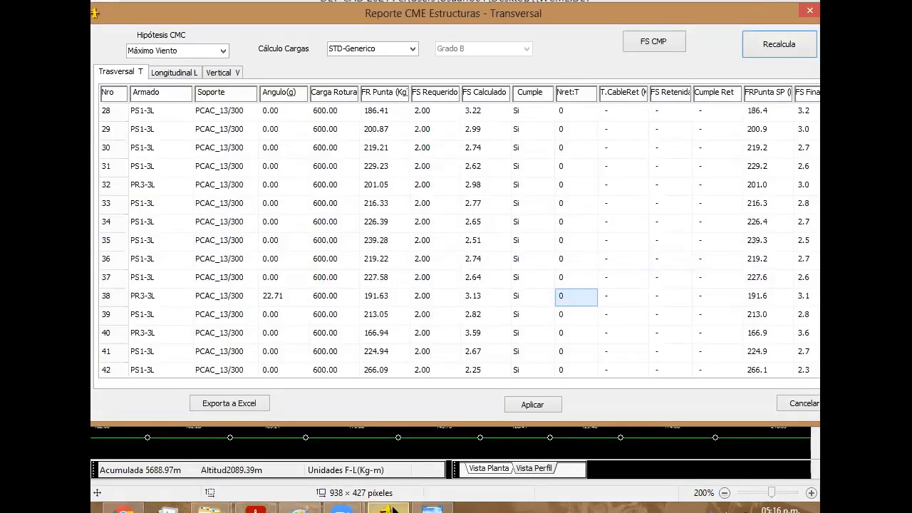
Close the recalculated CME report and scroll the profile to structures 38–45
{"action": "left_click", "coordinate": [545, 404]}
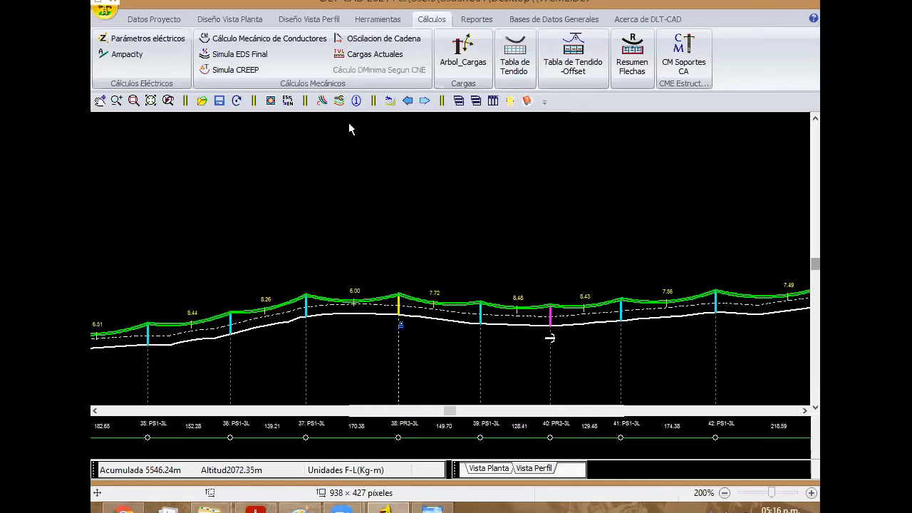
{"action": "left_click", "coordinate": [305, 22]}
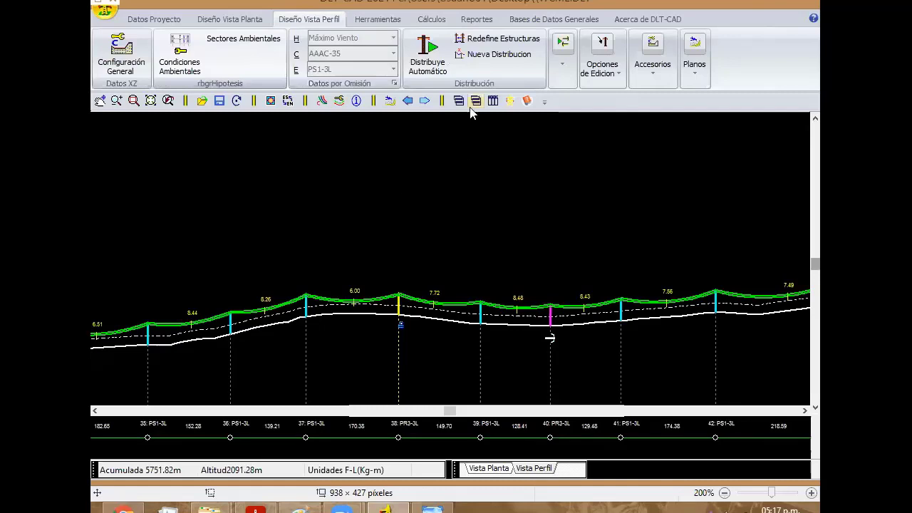
{"action": "scroll", "coordinate": [520, 238], "scroll_direction": "right", "scroll_amount": 3}
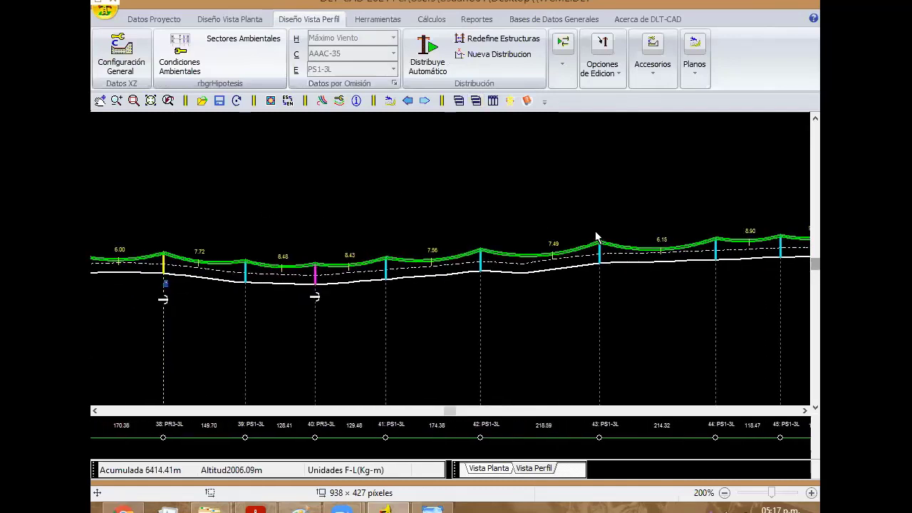
Open the transversal CME report and page through Cumple, confirming structures 21–35 show Sí
{"action": "left_click", "coordinate": [431, 20]}
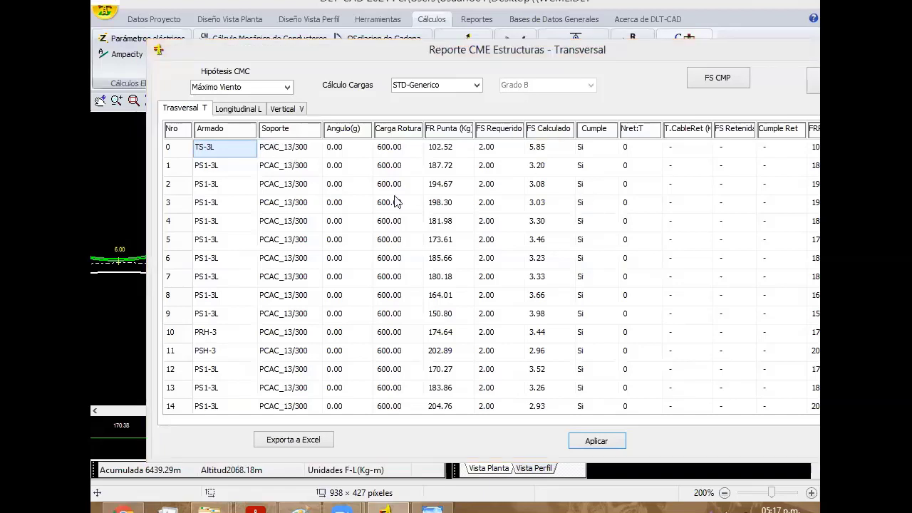
{"action": "left_click", "coordinate": [596, 292]}
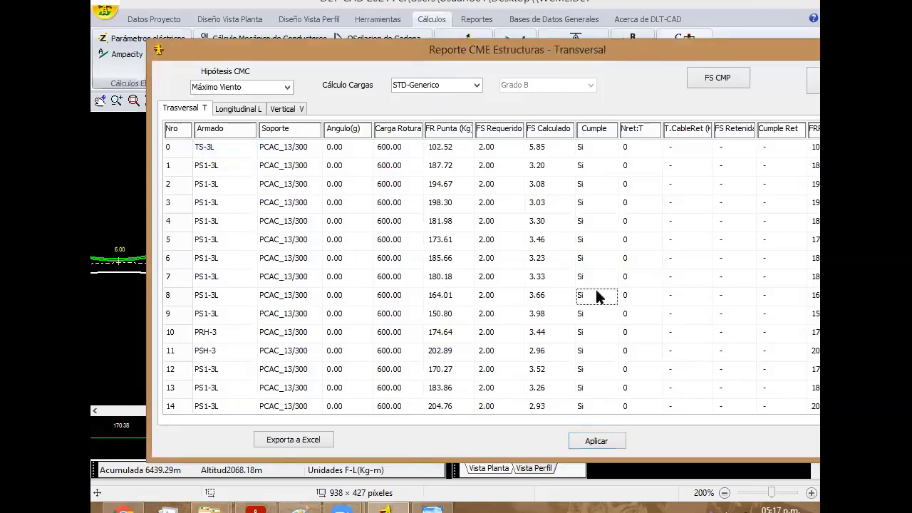
{"action": "key", "text": "Down"}
{"action": "key", "text": "Down"}
{"action": "key", "text": "Down"}
{"action": "key", "text": "Down"}
{"action": "key", "text": "Down"}
{"action": "key", "text": "Down"}
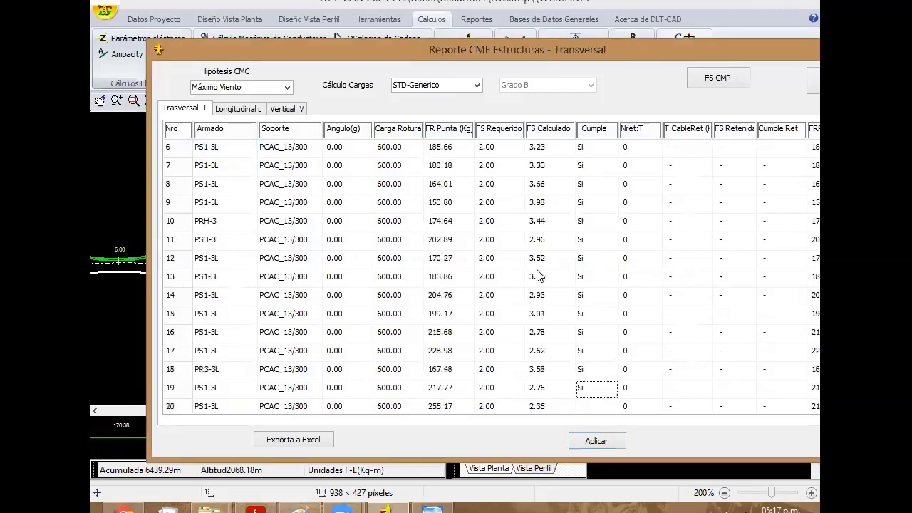
{"action": "key", "text": "Down"}
{"action": "key", "text": "Down"}
{"action": "key", "text": "Down"}
{"action": "key", "text": "Down"}
{"action": "key", "text": "Down"}
{"action": "key", "text": "Down"}
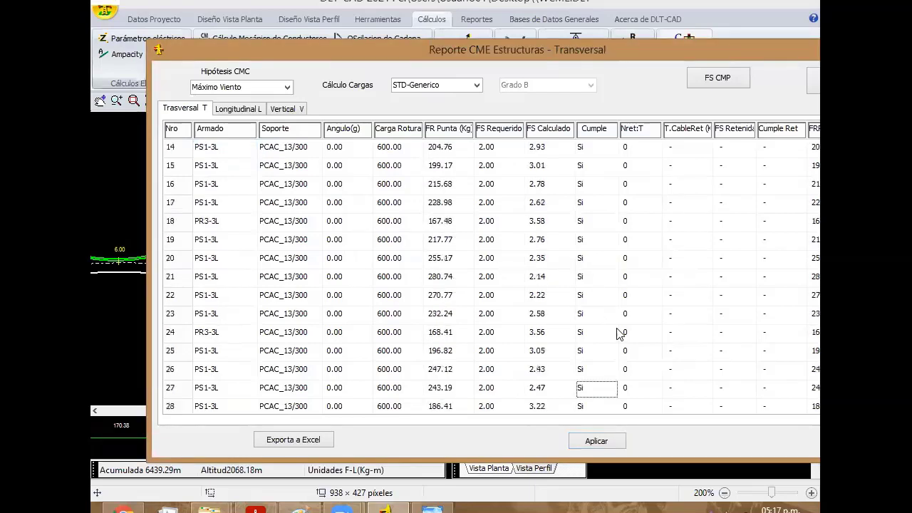
{"action": "key", "text": "Down"}
{"action": "key", "text": "Down"}
{"action": "key", "text": "Down"}
{"action": "key", "text": "Down"}
{"action": "key", "text": "Down"}
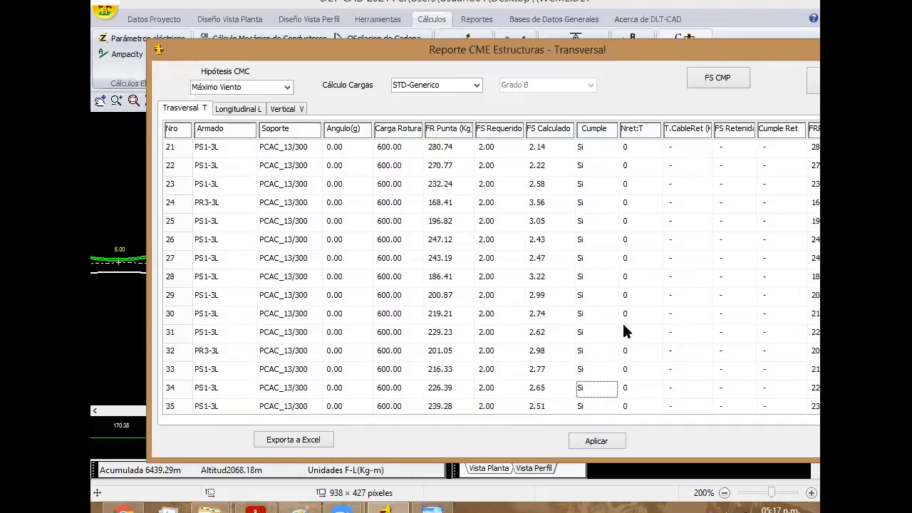
{"action": "key", "text": "Down"}
{"action": "key", "text": "Down"}
{"action": "key", "text": "Down"}
{"action": "key", "text": "Down"}
{"action": "key", "text": "Down"}
{"action": "key", "text": "Down"}
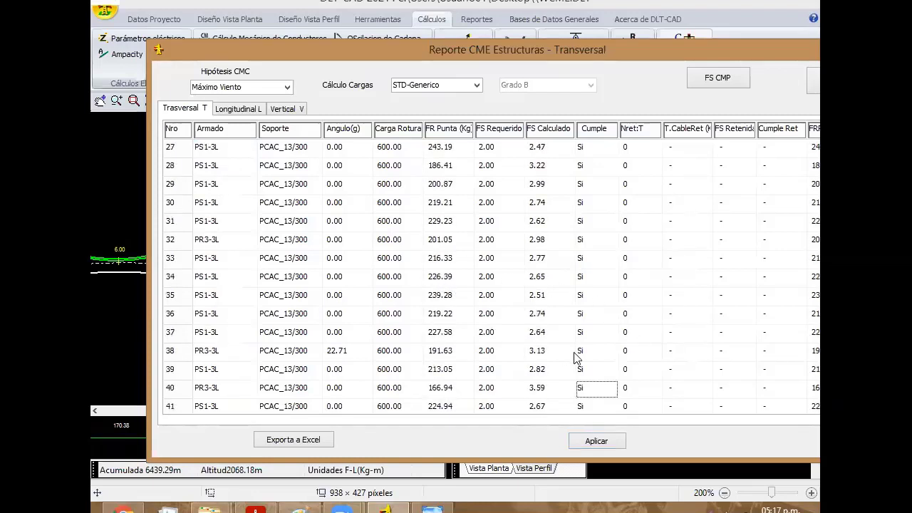
Set structure 38's Nret:T guy count to 3 and recalculate
{"action": "double_click", "coordinate": [641, 350]}
{"action": "type", "text": "3"}
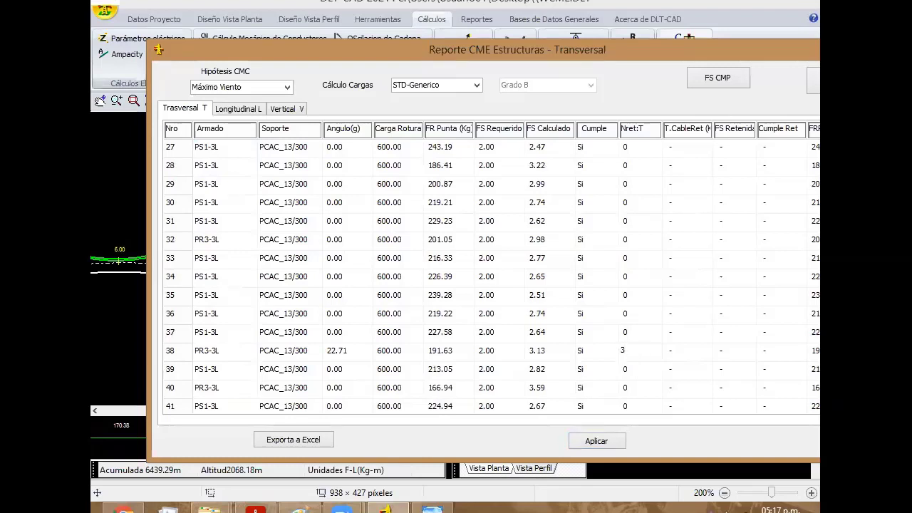
{"action": "left_click_drag", "start_coordinate": [684, 52], "coordinate": [611, 52]}
{"action": "left_click", "coordinate": [767, 81]}
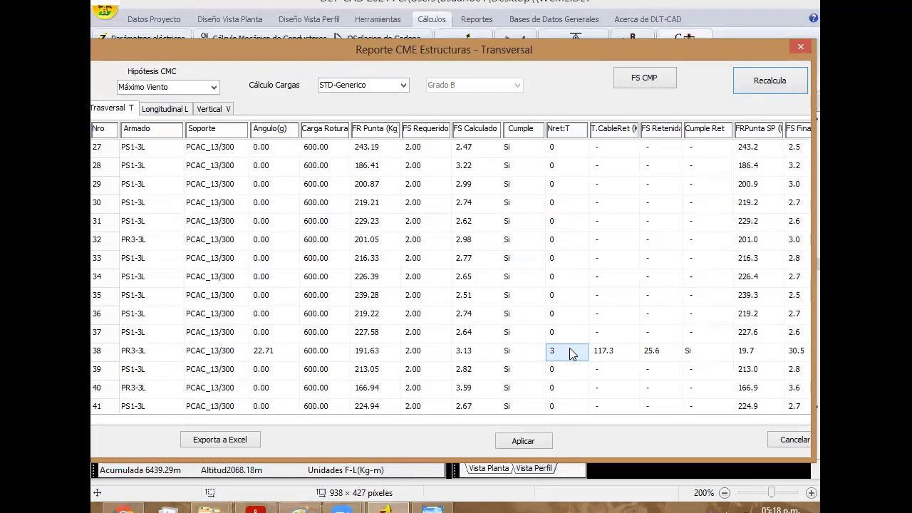
{"action": "left_click", "coordinate": [571, 349]}
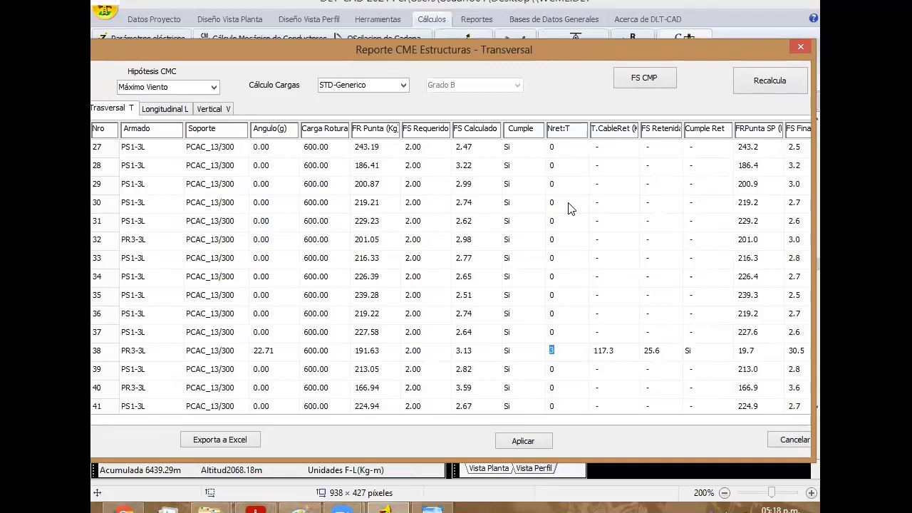
Try one guy on structure 30, reset it to 0, recalculate, and close the report
{"action": "left_click", "coordinate": [570, 208]}
{"action": "left_click", "coordinate": [568, 202]}
{"action": "type", "text": "1"}
{"action": "left_click", "coordinate": [756, 81]}
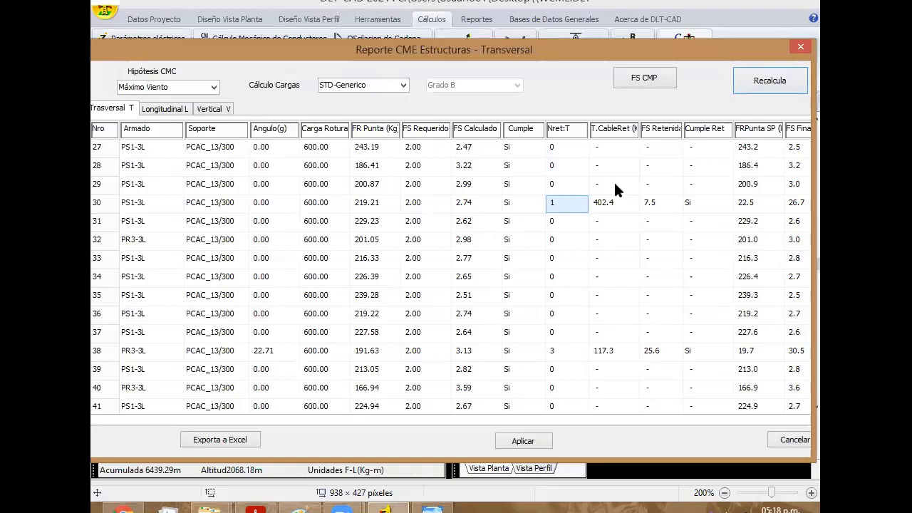
{"action": "type", "text": "0"}
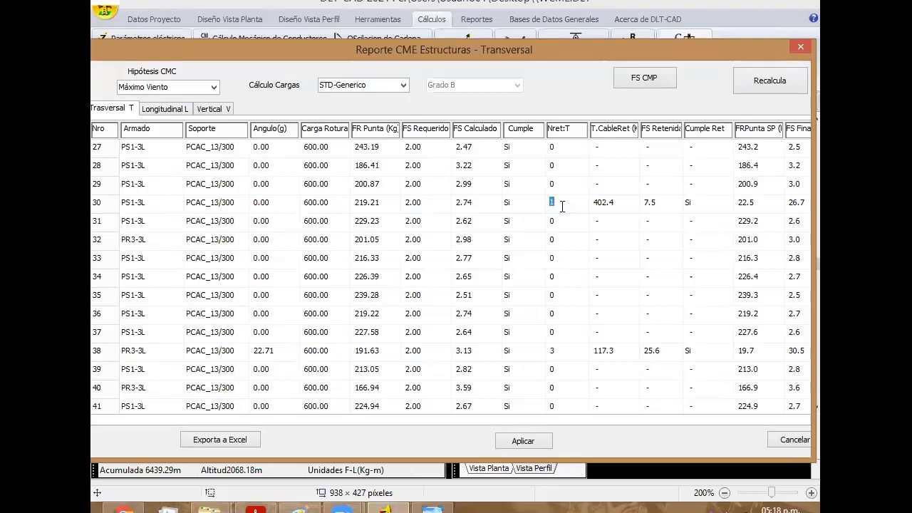
{"action": "left_click", "coordinate": [769, 82]}
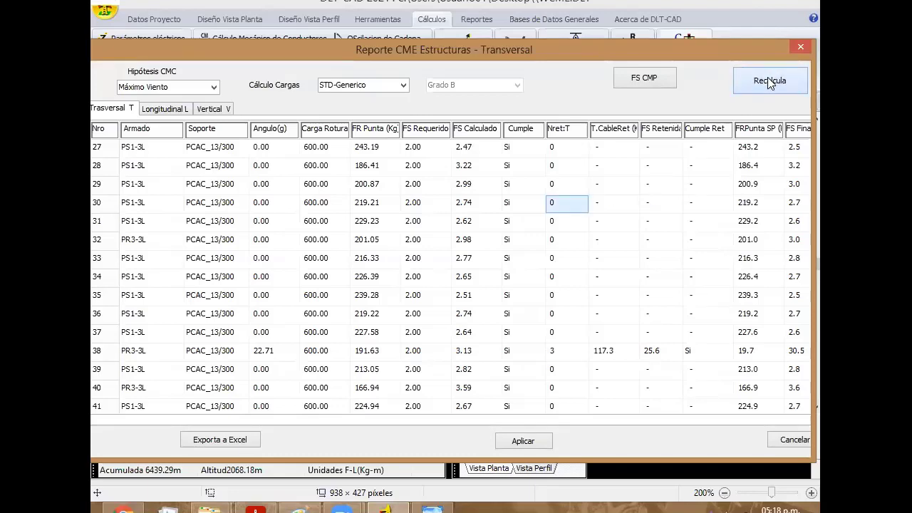
{"action": "left_click", "coordinate": [800, 48]}
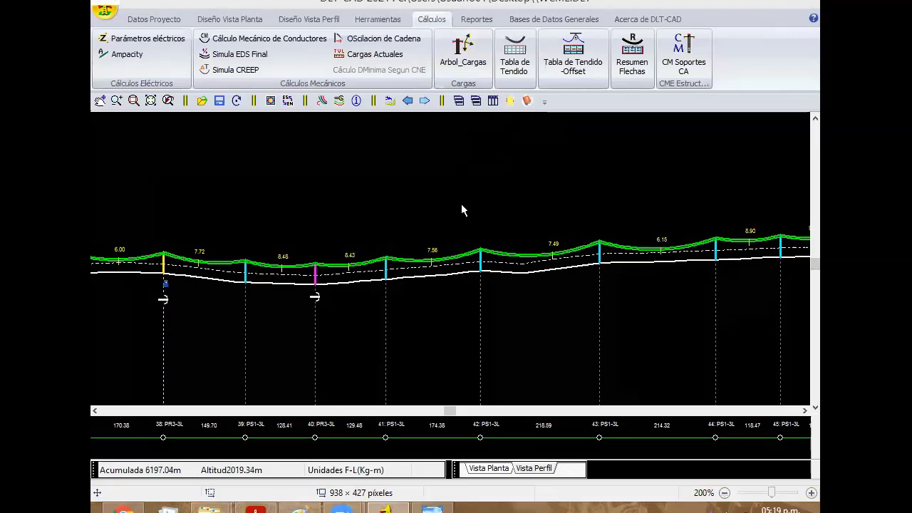
Pan the profile to show structures 35 through 42
{"action": "middle_click_drag", "start_coordinate": [461, 204], "coordinate": [630, 163]}
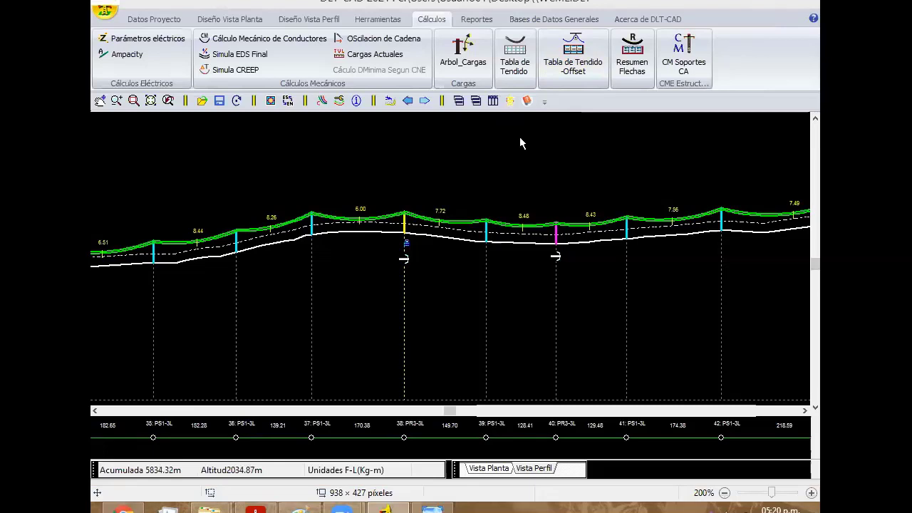
Zoom out over the whole route in plan view, then go back to the profile view
{"action": "left_click", "coordinate": [242, 19]}
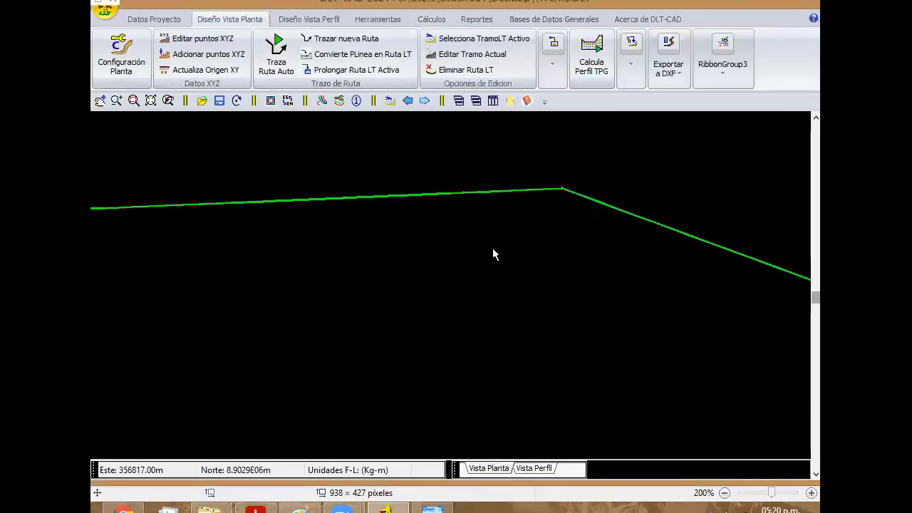
{"action": "scroll", "coordinate": [492, 248], "scroll_direction": "down", "scroll_amount": 2}
{"action": "scroll", "coordinate": [481, 242], "scroll_direction": "down", "scroll_amount": 2}
{"action": "scroll", "coordinate": [448, 271], "scroll_direction": "up", "scroll_amount": 1}
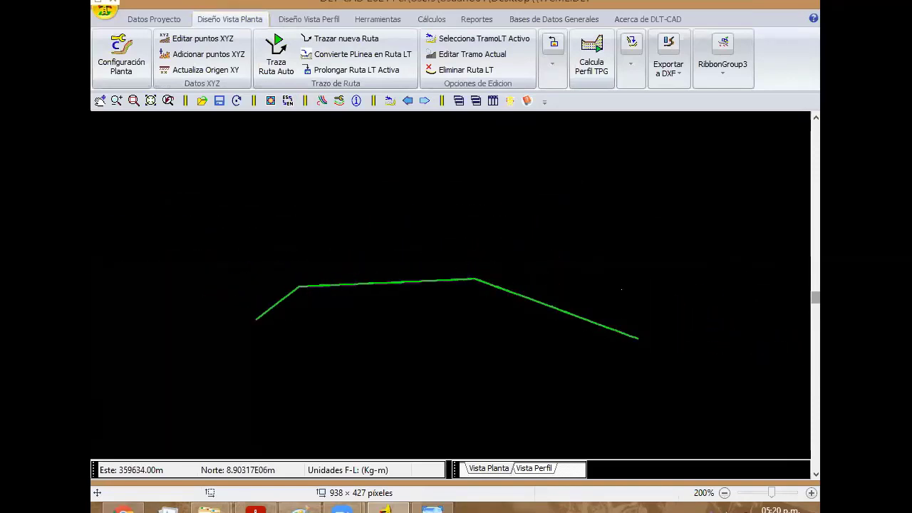
{"action": "left_click", "coordinate": [325, 21]}
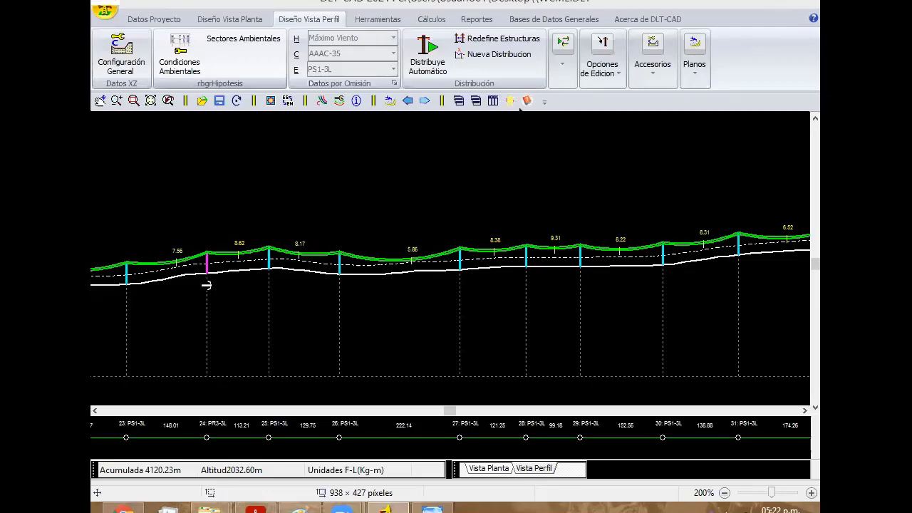
{"action": "double_click", "coordinate": [459, 262]}
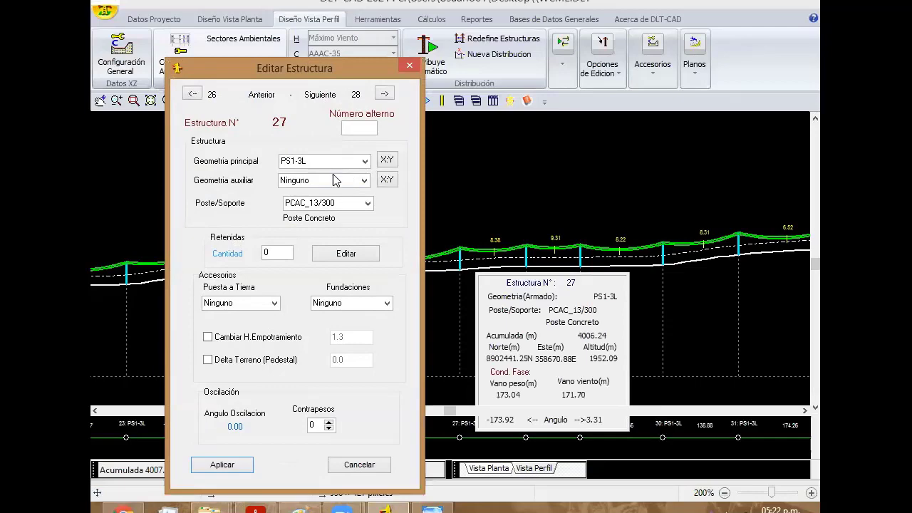
{"action": "left_click", "coordinate": [364, 180]}
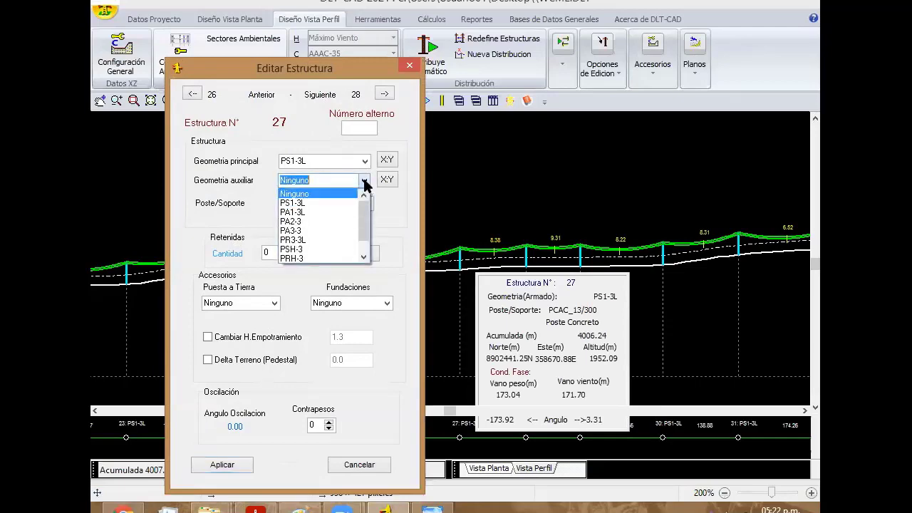
{"action": "left_click", "coordinate": [364, 182]}
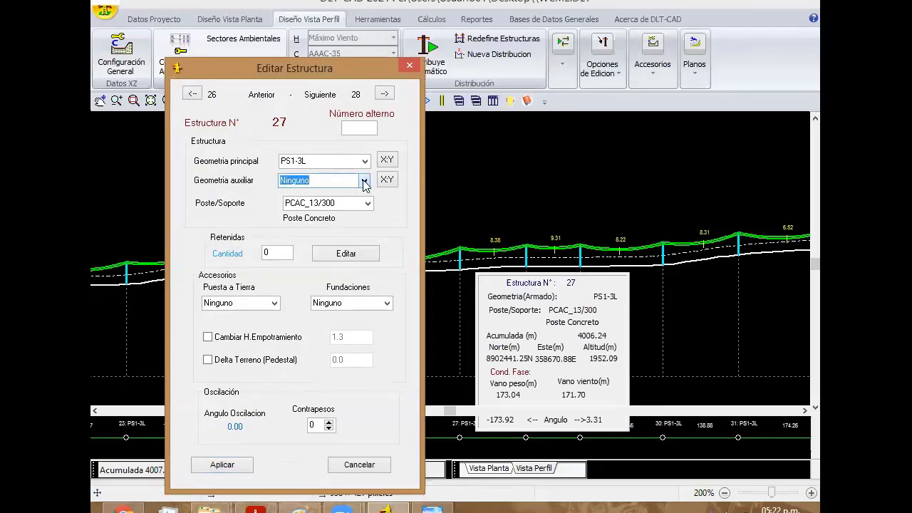
{"action": "left_click", "coordinate": [408, 66]}
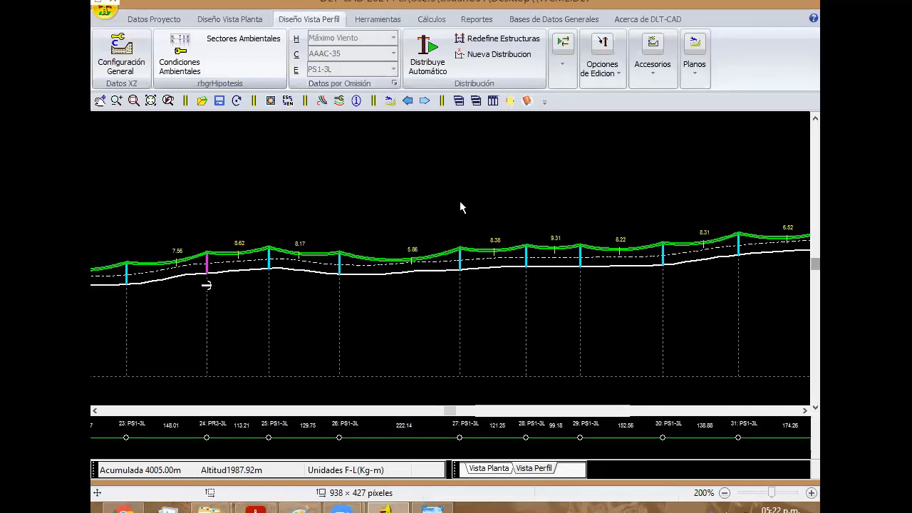
Create a new structure PS1-0_1 based on PS1-0 in the structures database
{"action": "left_click", "coordinate": [531, 22]}
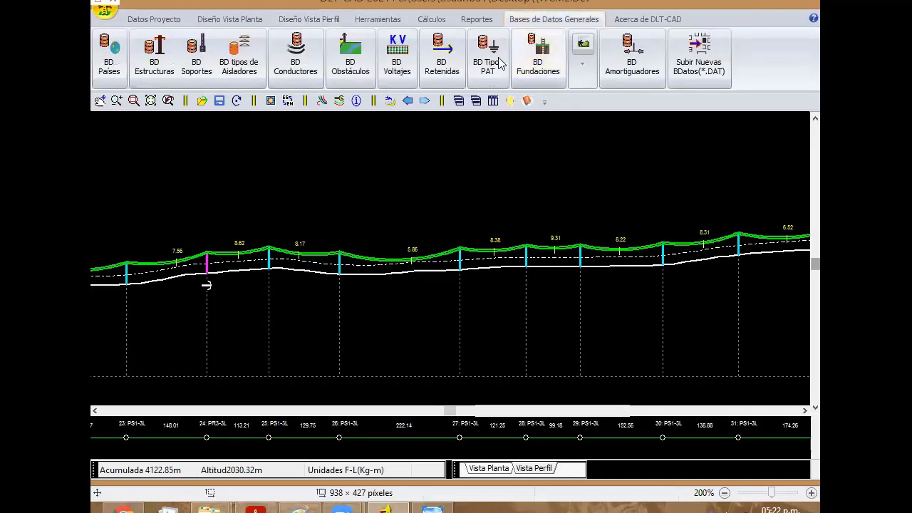
{"action": "left_click", "coordinate": [155, 56]}
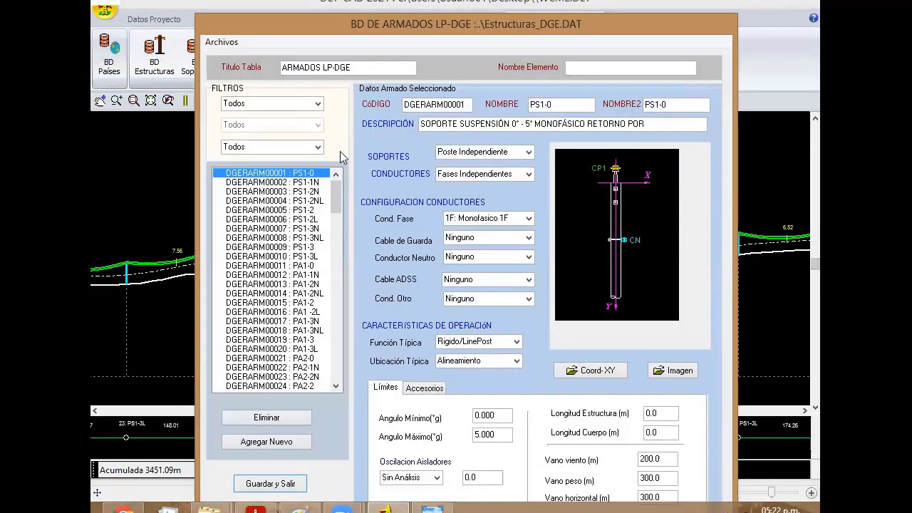
{"action": "left_click_drag", "start_coordinate": [338, 207], "coordinate": [337, 377]}
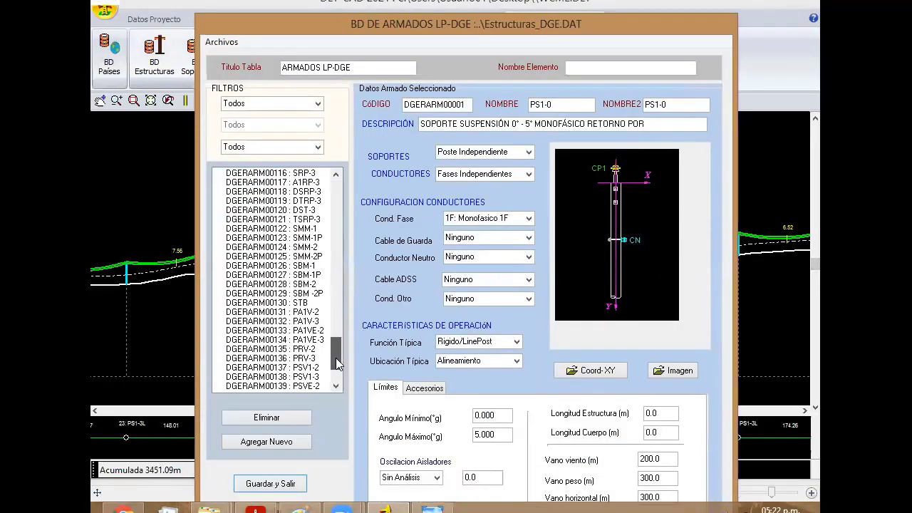
{"action": "left_click", "coordinate": [271, 442]}
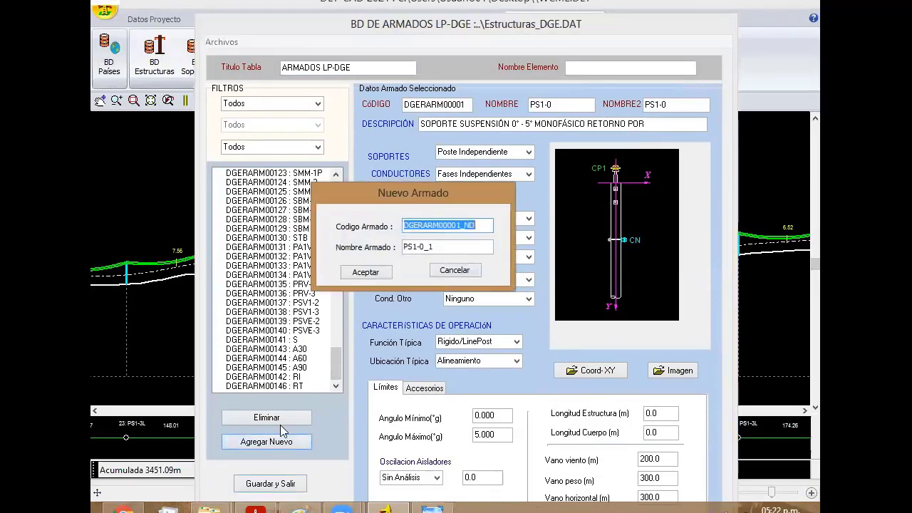
{"action": "left_click", "coordinate": [369, 271]}
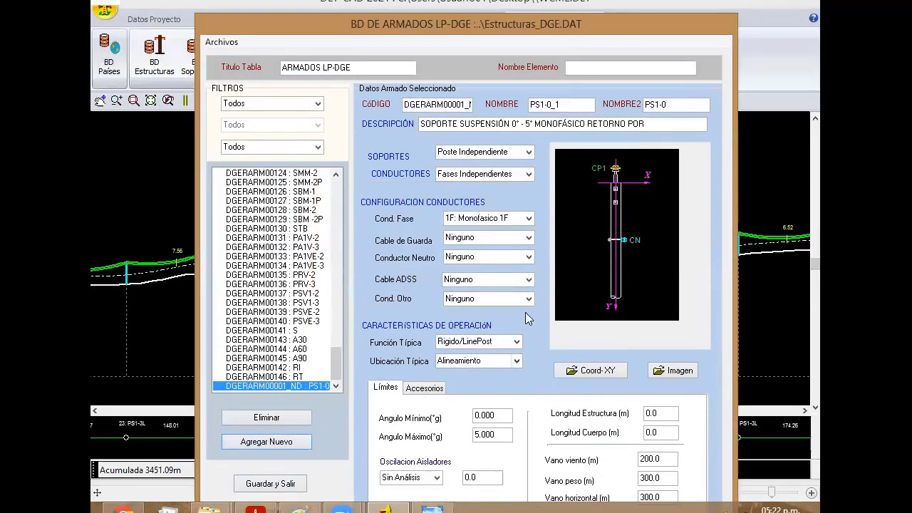
Set PS1-0_1's phase conductors to 9F: Trifasico 3T and close the database
{"action": "left_click", "coordinate": [529, 218]}
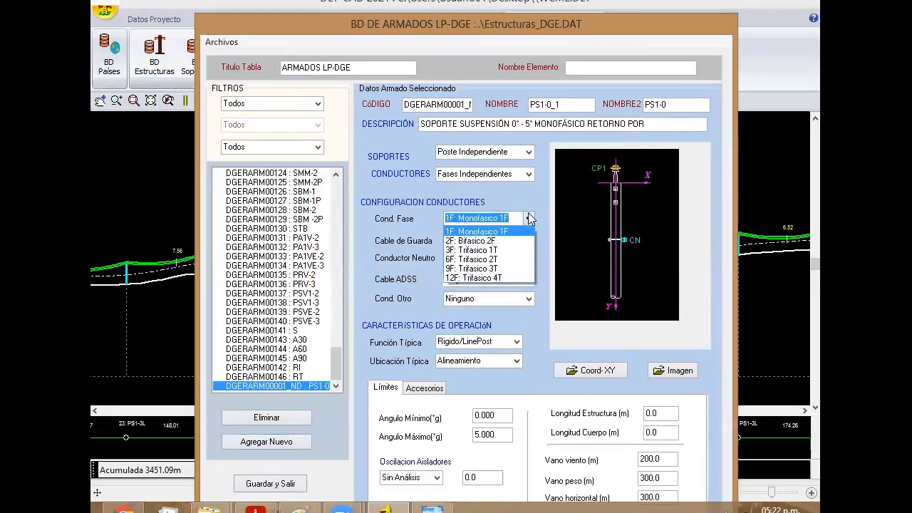
{"action": "left_click", "coordinate": [508, 269]}
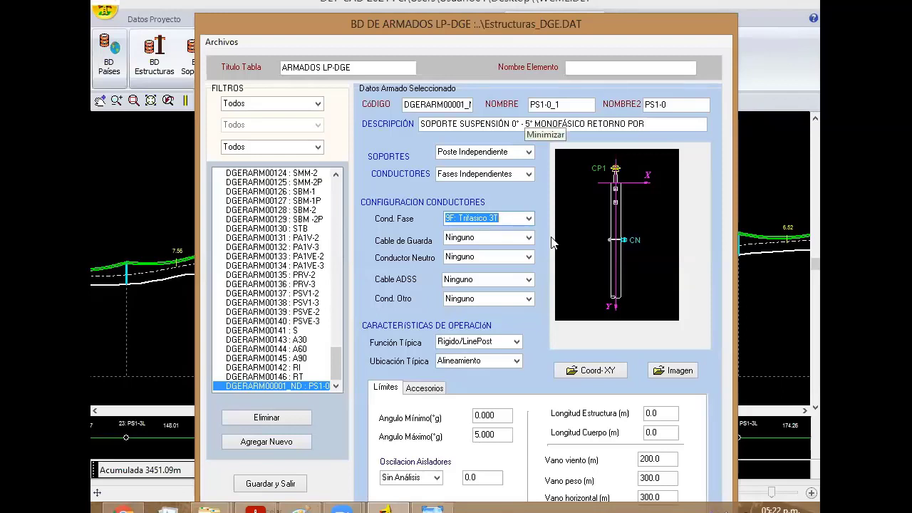
{"action": "left_click", "coordinate": [525, 119]}
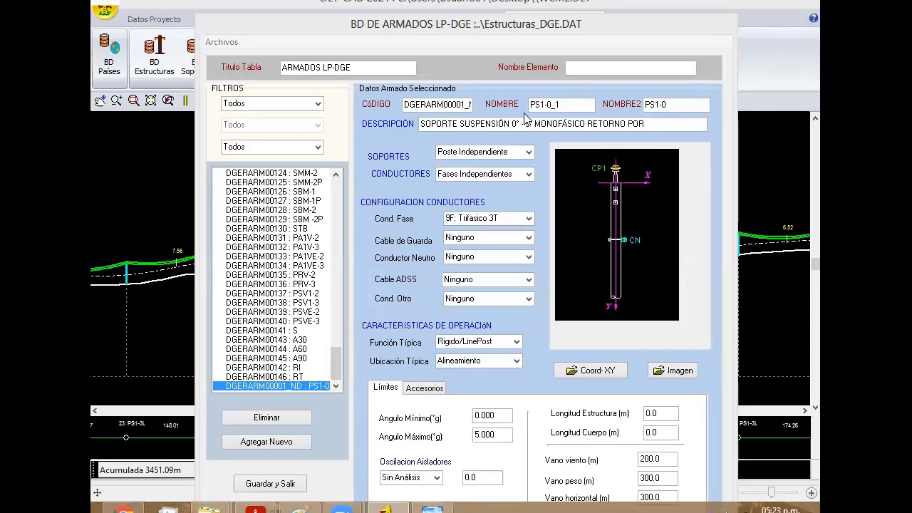
{"action": "left_click_drag", "start_coordinate": [251, 21], "coordinate": [239, 0]}
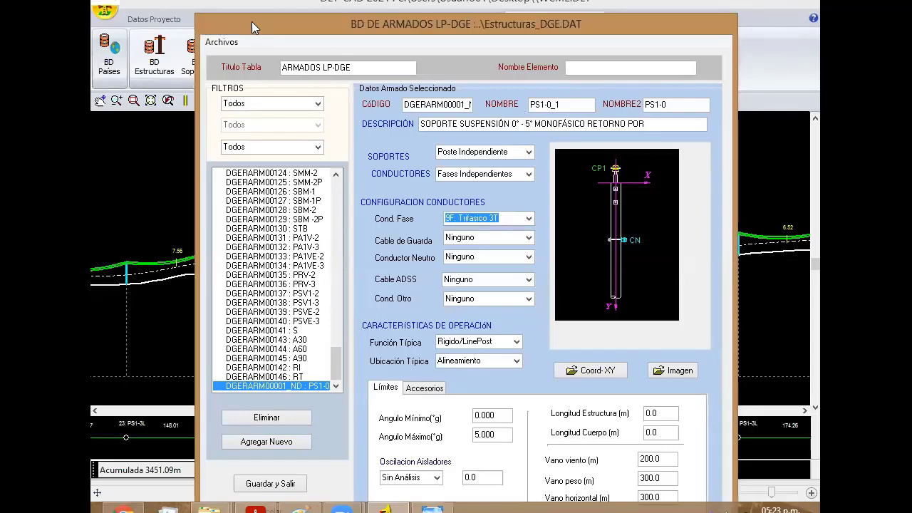
{"action": "left_click", "coordinate": [251, 488]}
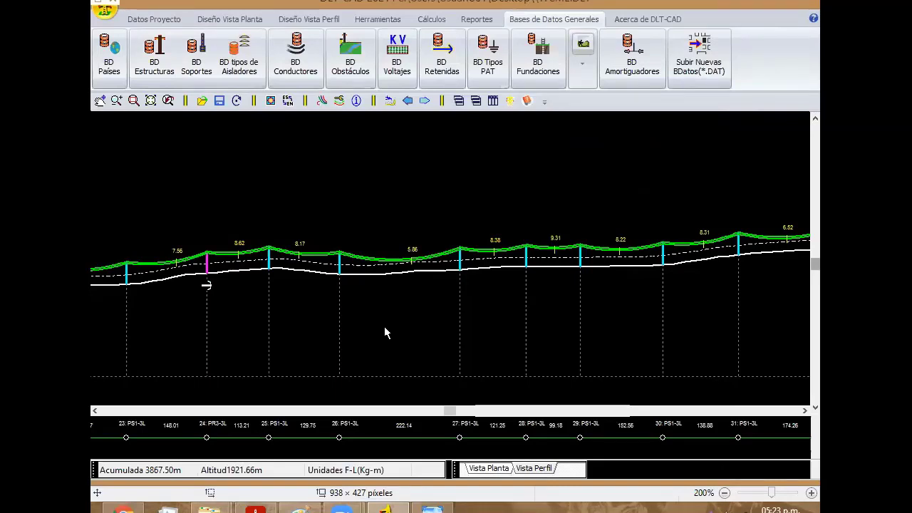
Drag support 27 left so its span from support 26 becomes 197.32
{"action": "right_click", "coordinate": [447, 189]}
{"action": "mouse_move", "coordinate": [507, 294]}
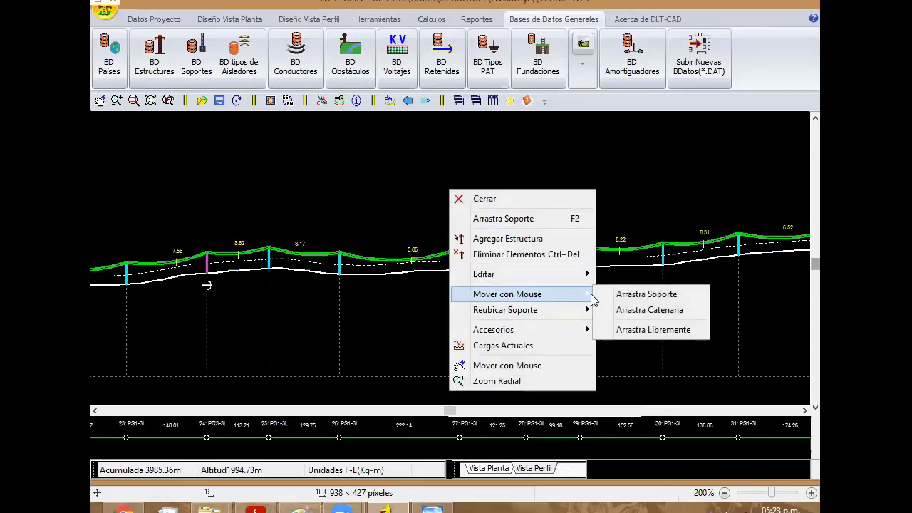
{"action": "left_click", "coordinate": [645, 294]}
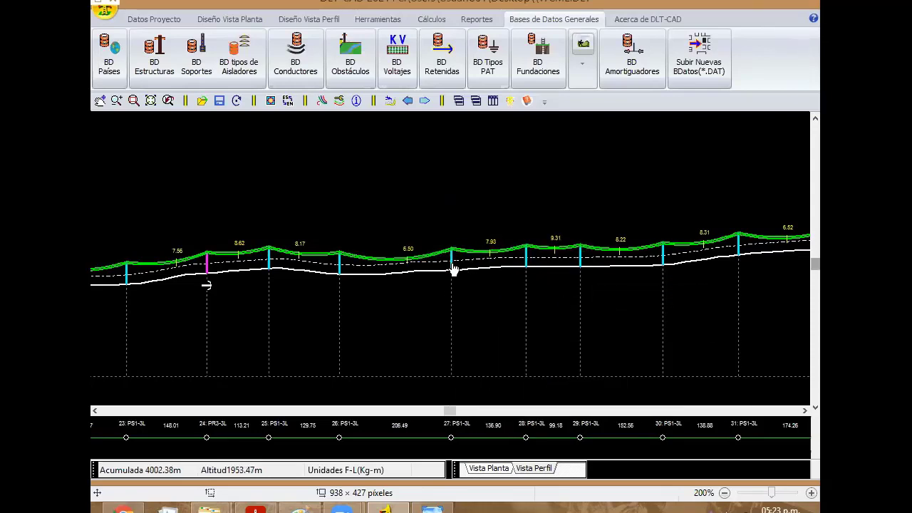
{"action": "left_click_drag", "start_coordinate": [460, 277], "coordinate": [446, 269]}
{"action": "right_click", "coordinate": [467, 204]}
{"action": "left_click", "coordinate": [485, 212]}
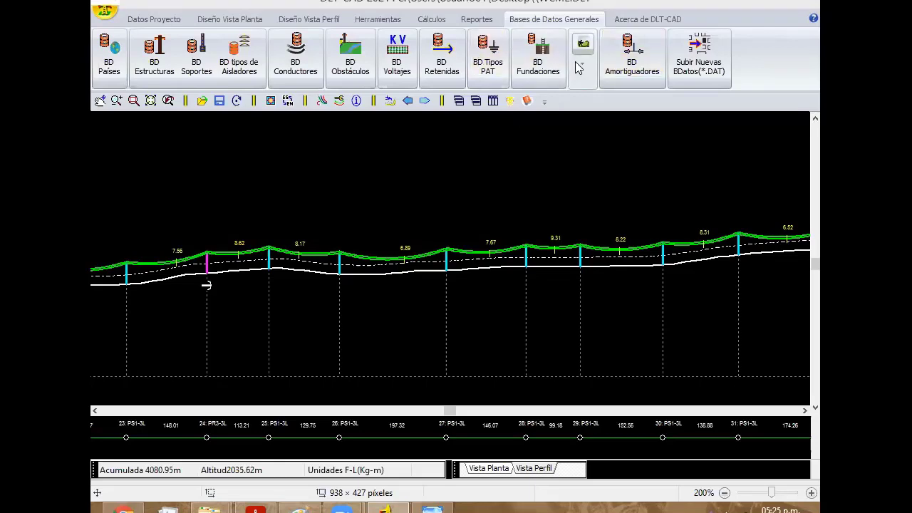
Open the structures CME report and position it to show the compliance columns
{"action": "left_click", "coordinate": [440, 23]}
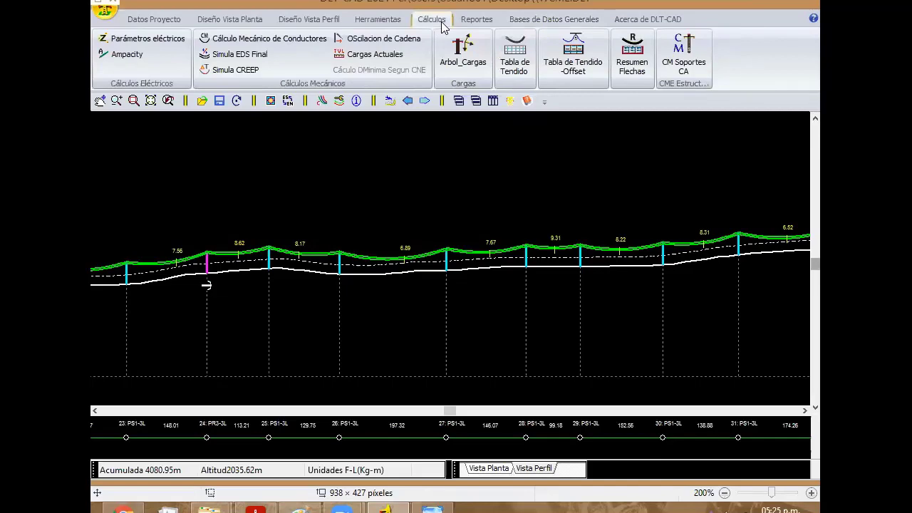
{"action": "left_click", "coordinate": [683, 55]}
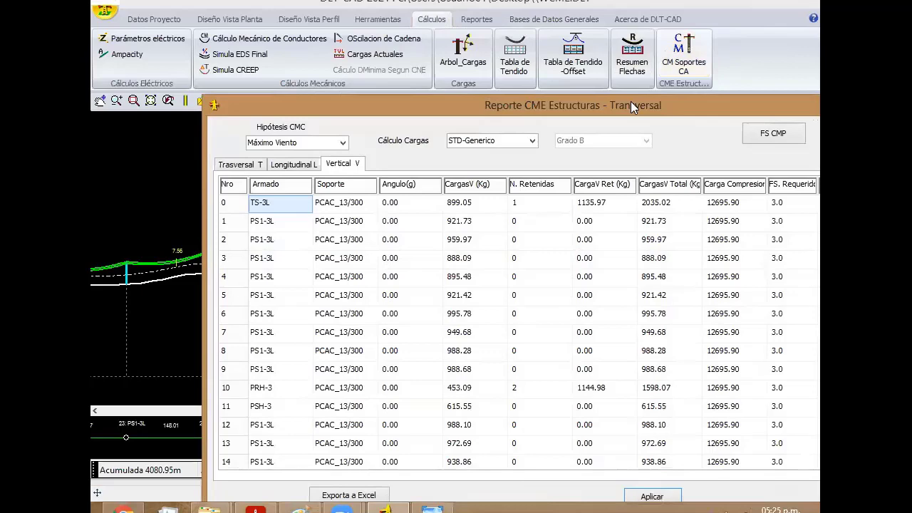
{"action": "left_click_drag", "start_coordinate": [631, 101], "coordinate": [545, 30]}
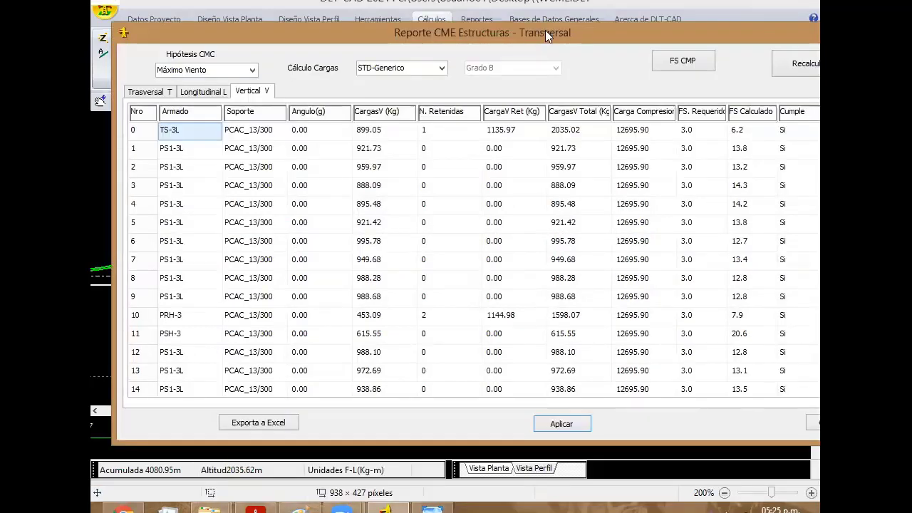
{"action": "left_click_drag", "start_coordinate": [544, 30], "coordinate": [522, 34]}
Recalculate transverse loads with STD-CNES2011 and check support 6's safety factor and compliance
{"action": "left_click", "coordinate": [125, 96]}
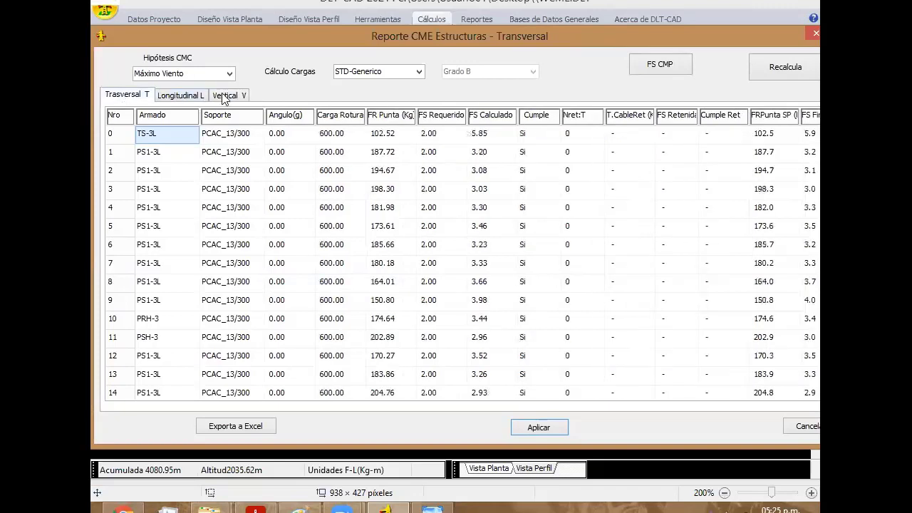
{"action": "left_click", "coordinate": [419, 71]}
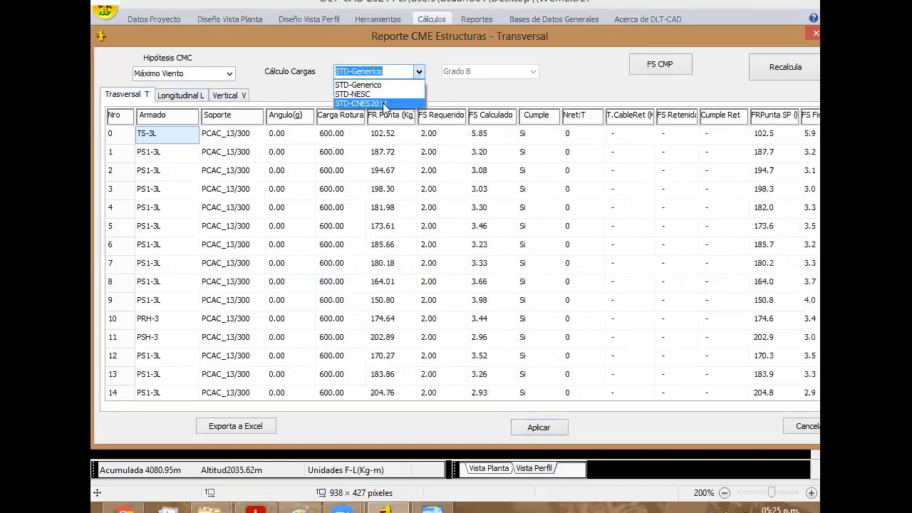
{"action": "left_click", "coordinate": [383, 104]}
{"action": "left_click", "coordinate": [812, 70]}
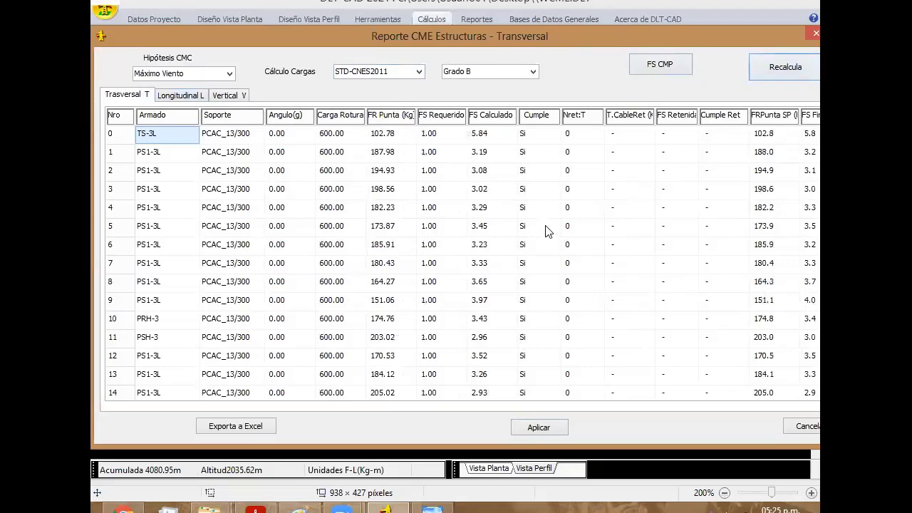
{"action": "left_click", "coordinate": [511, 242]}
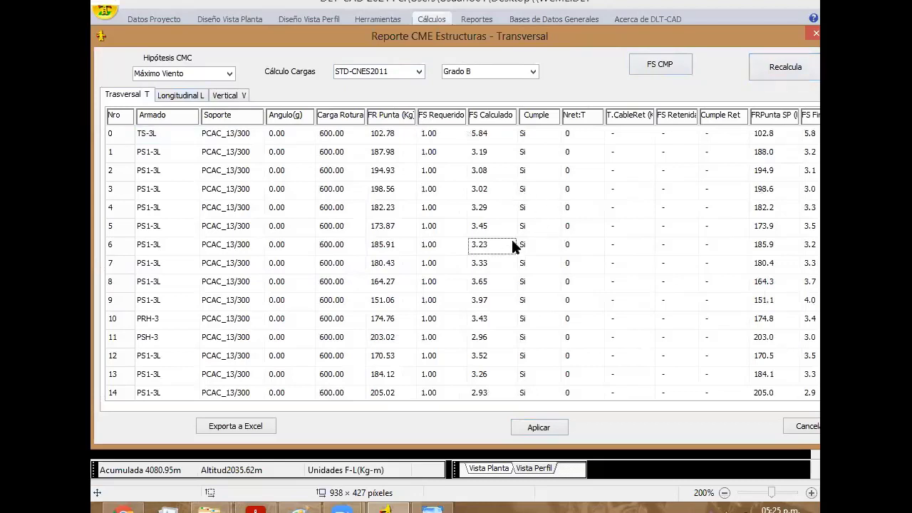
{"action": "left_click", "coordinate": [538, 248]}
Close the Reporte CME Estructuras window to get back to the profile of supports 23–31
{"action": "left_click", "coordinate": [814, 35]}
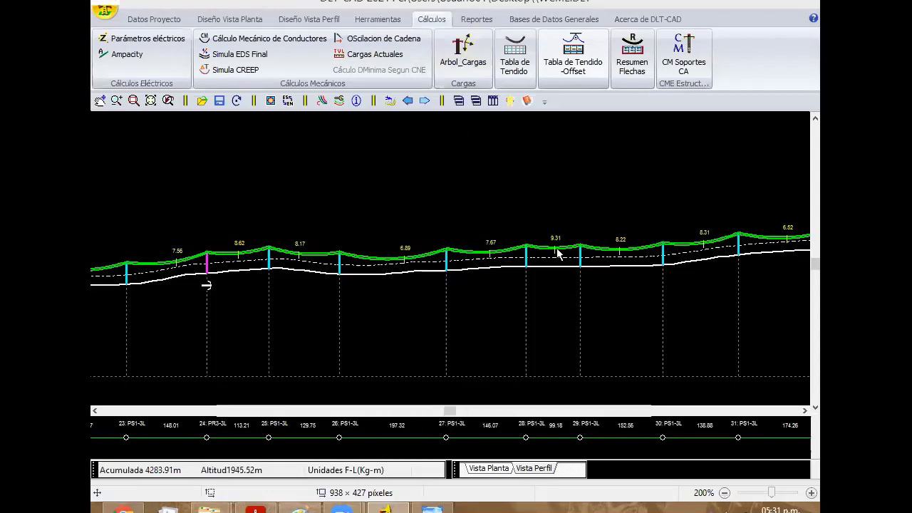
Preview the Planos de perfil drawing sheets from the profile design tools, then close the preview
{"action": "left_click", "coordinate": [538, 21]}
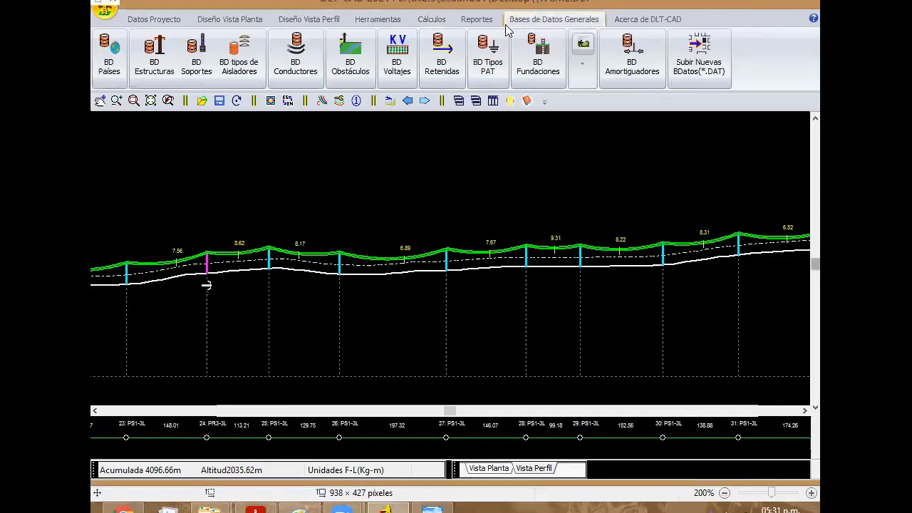
{"action": "left_click", "coordinate": [308, 20]}
{"action": "left_click", "coordinate": [695, 57]}
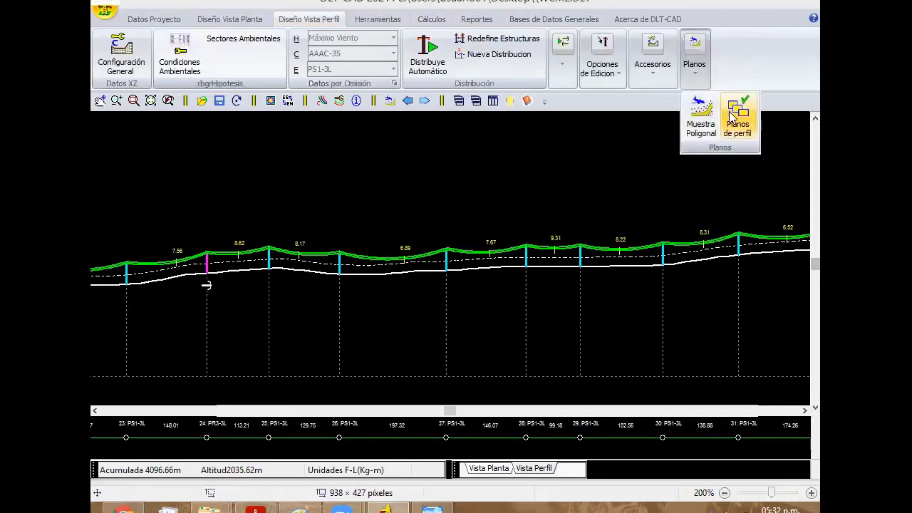
{"action": "left_click", "coordinate": [735, 117]}
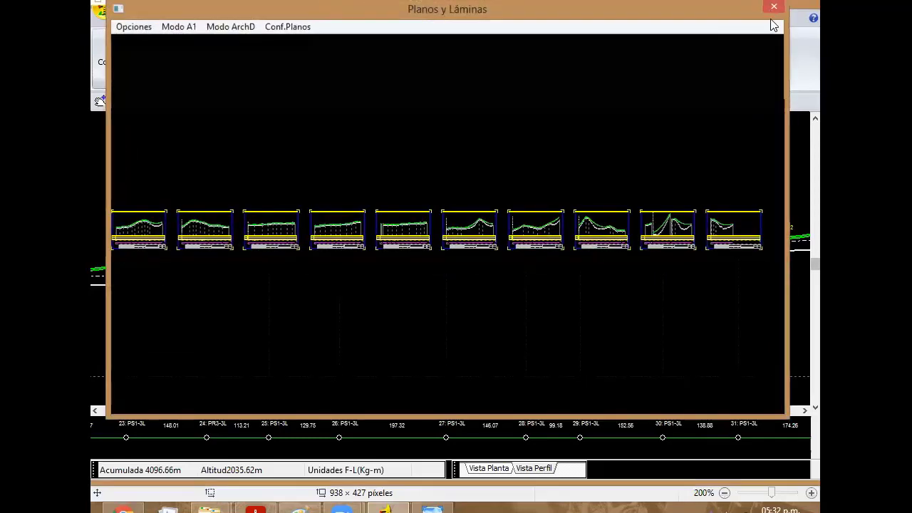
{"action": "key", "text": "Escape"}
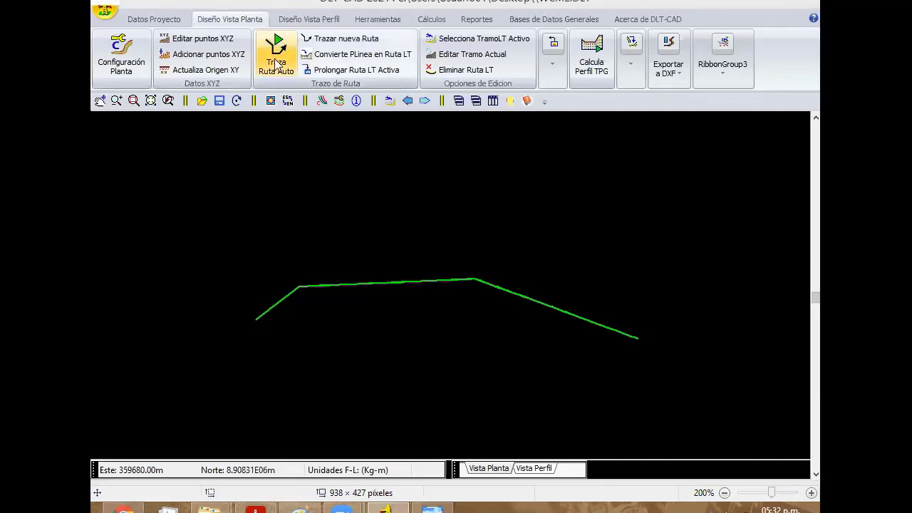
Start a topography file import, check the available file formats, then cancel without loading anything
{"action": "left_click", "coordinate": [101, 19]}
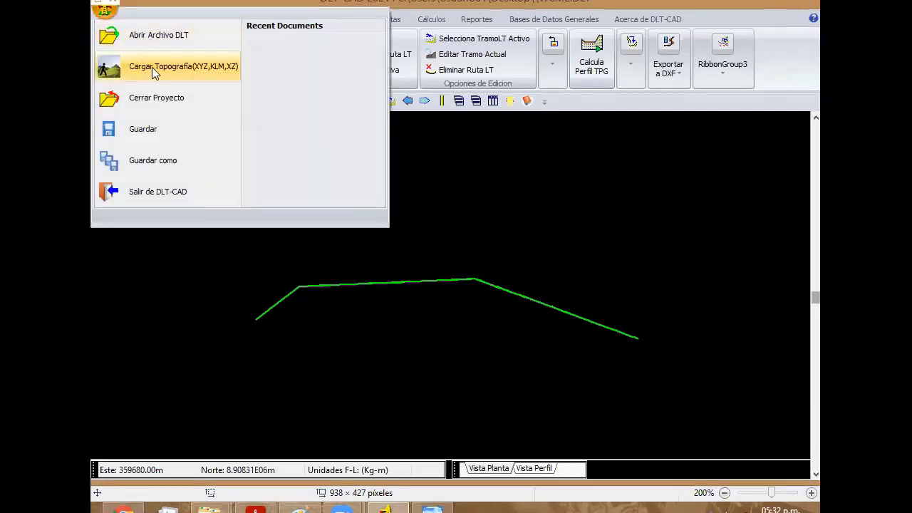
{"action": "left_click", "coordinate": [151, 67]}
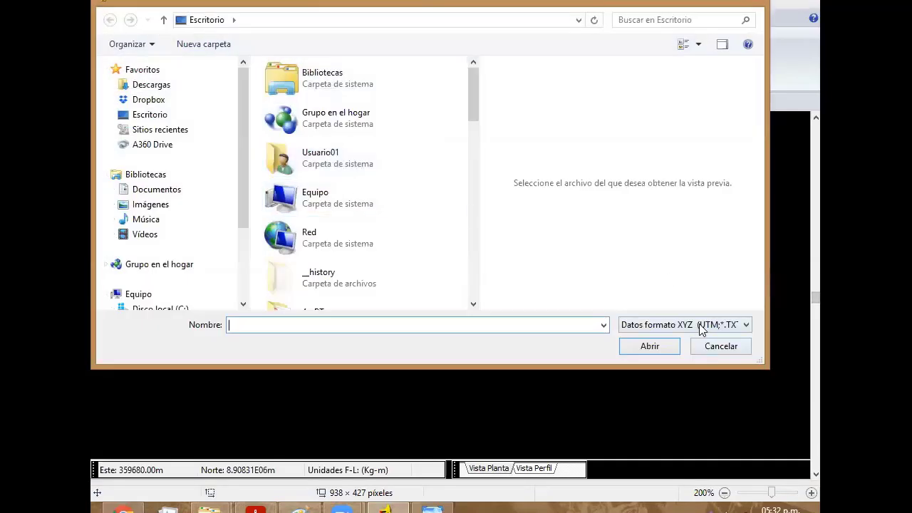
{"action": "left_click", "coordinate": [700, 324]}
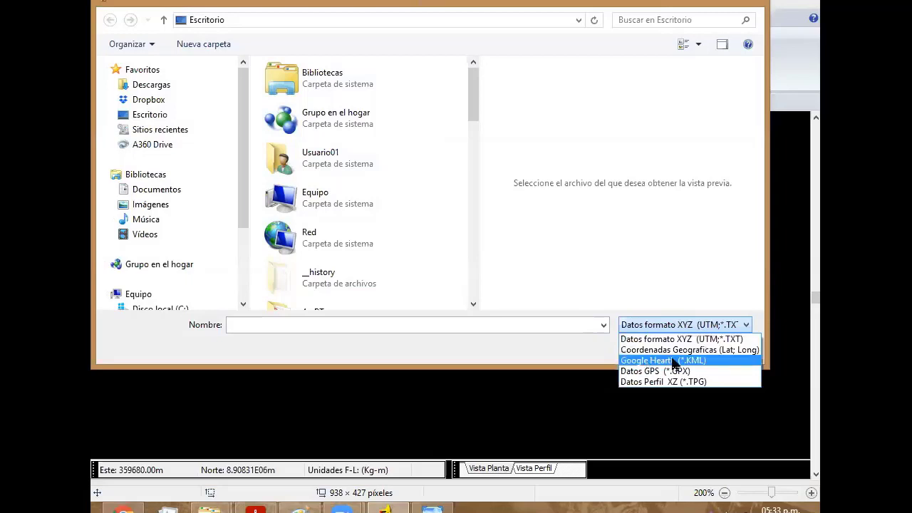
{"action": "left_click", "coordinate": [506, 324]}
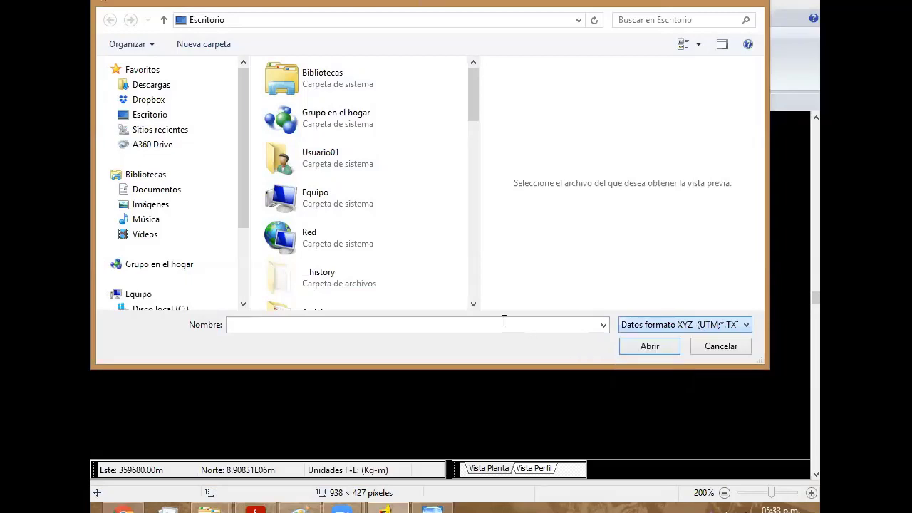
{"action": "left_click", "coordinate": [747, 13]}
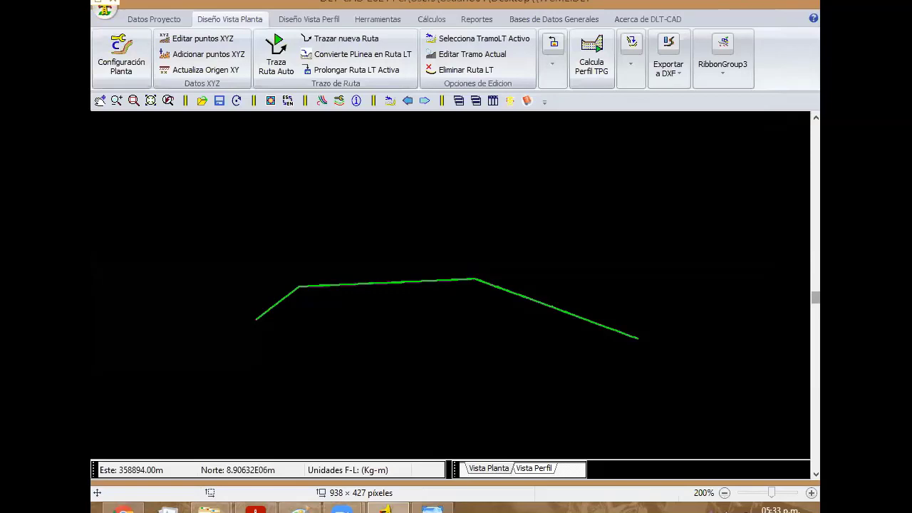
In the profile view, drag support 26 farther right so its spans become 160.77 m and 166.30 m
{"action": "left_click", "coordinate": [307, 19]}
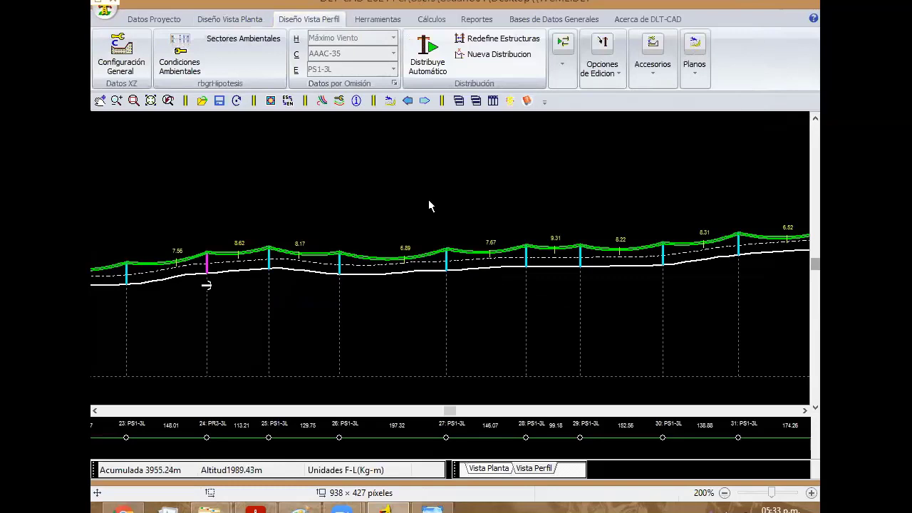
{"action": "scroll", "coordinate": [377, 202], "scroll_direction": "left", "scroll_amount": 2}
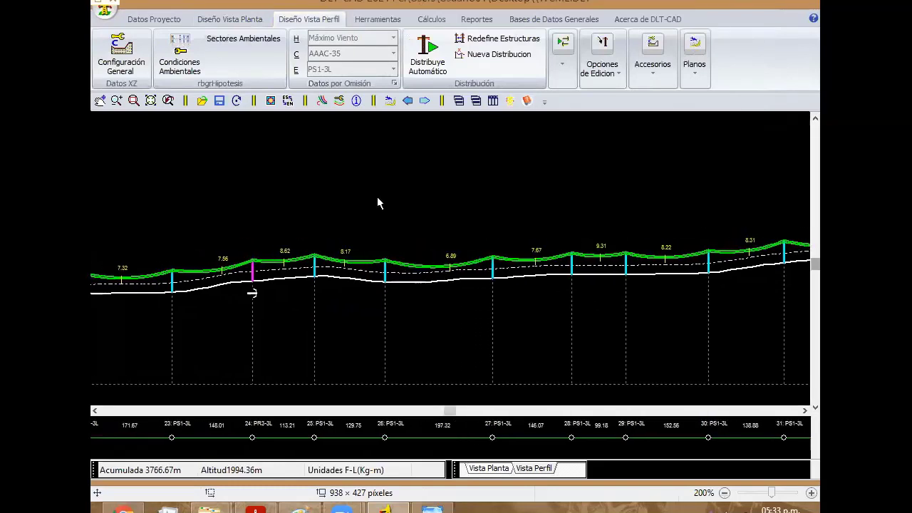
{"action": "right_click", "coordinate": [335, 204]}
{"action": "mouse_move", "coordinate": [478, 294]}
{"action": "left_click", "coordinate": [534, 308]}
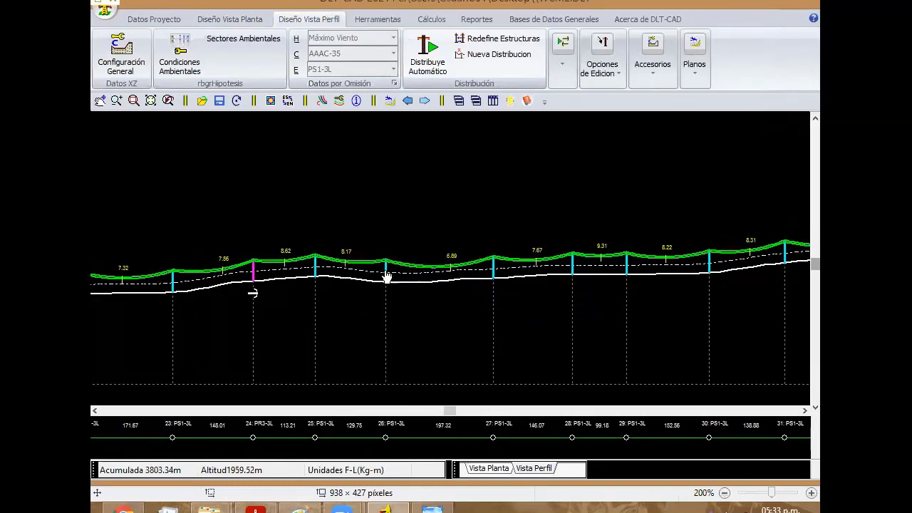
{"action": "left_click_drag", "start_coordinate": [387, 277], "coordinate": [409, 282]}
{"action": "right_click", "coordinate": [419, 188]}
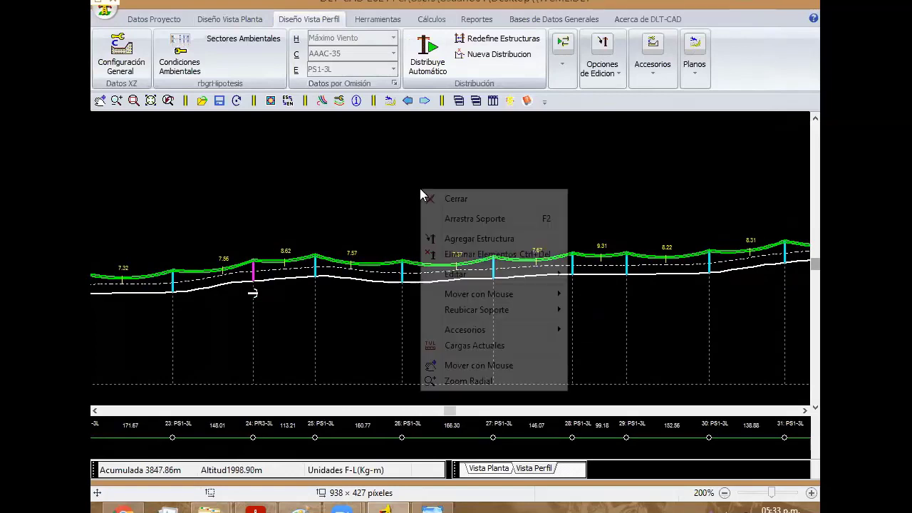
{"action": "left_click", "coordinate": [442, 197]}
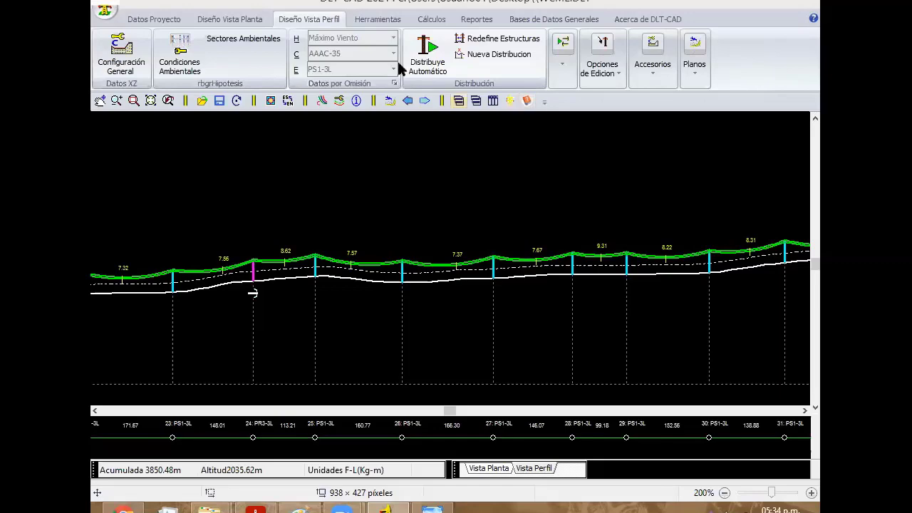
Switch the hypothesis to Temperatura mínima, then Máximo Viento, inspecting clearances along the profile
{"action": "left_click", "coordinate": [393, 38]}
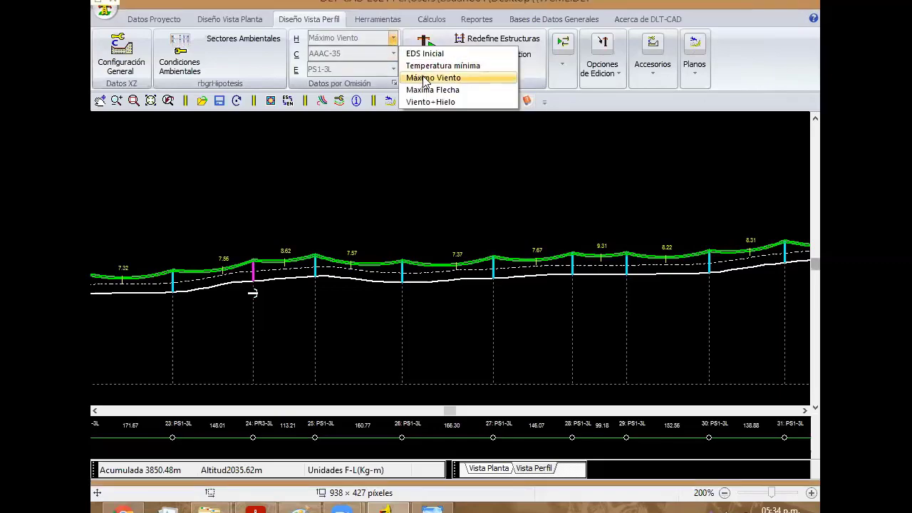
{"action": "left_click", "coordinate": [428, 65]}
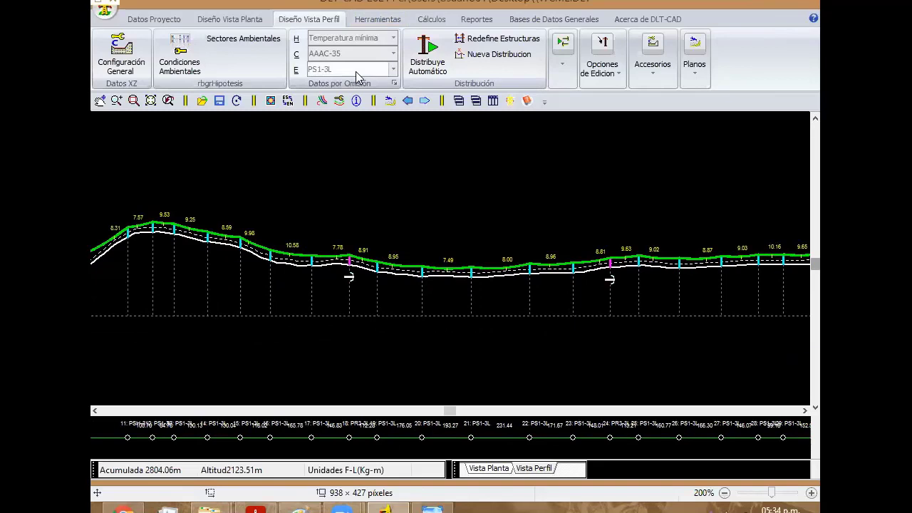
{"action": "left_click", "coordinate": [393, 38]}
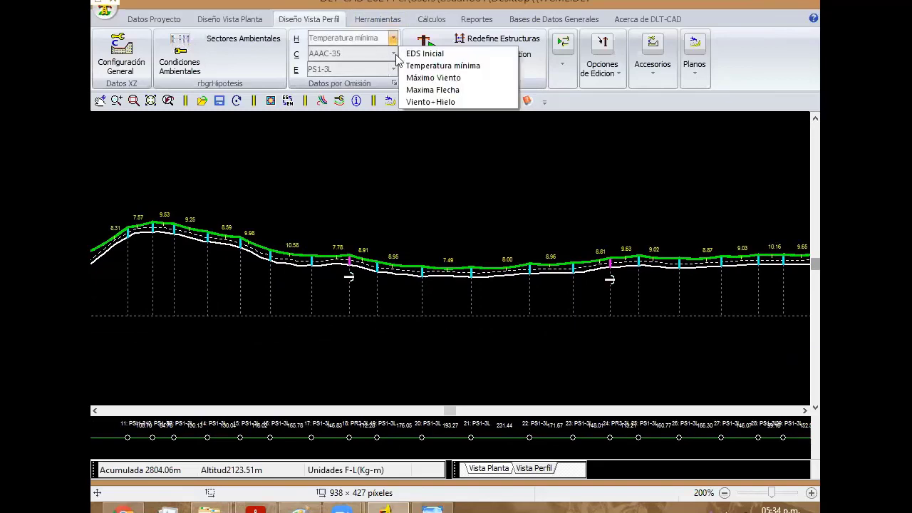
{"action": "left_click", "coordinate": [431, 78]}
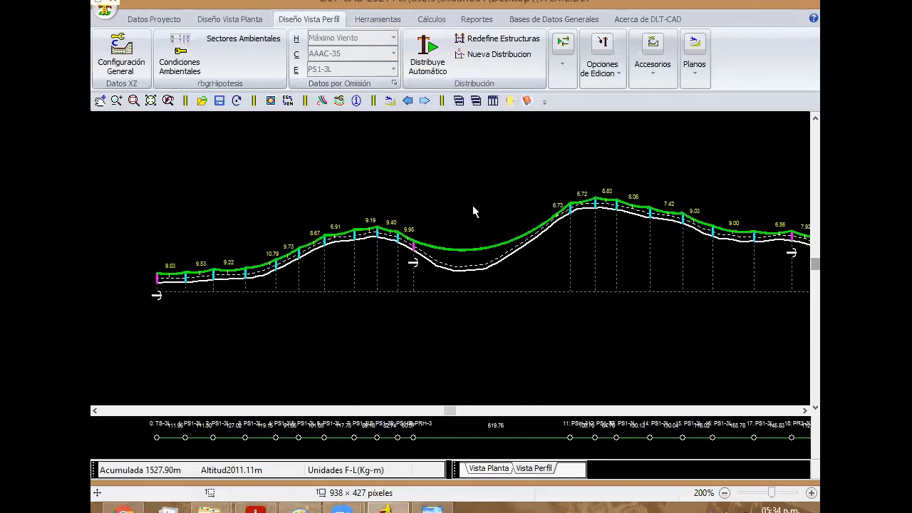
{"action": "scroll", "coordinate": [473, 205], "scroll_direction": "down", "scroll_amount": 3}
{"action": "scroll", "coordinate": [395, 295], "scroll_direction": "down", "scroll_amount": 2}
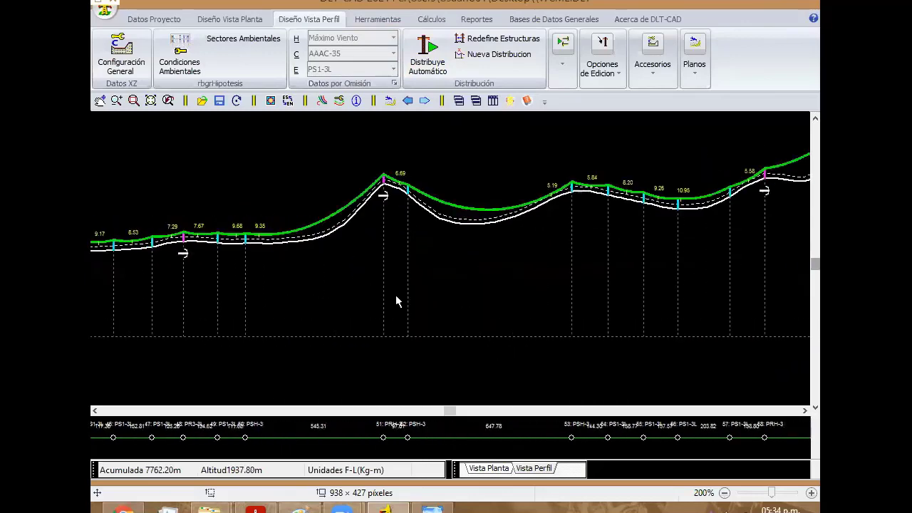
{"action": "scroll", "coordinate": [411, 290], "scroll_direction": "down", "scroll_amount": 2}
{"action": "scroll", "coordinate": [357, 302], "scroll_direction": "down", "scroll_amount": 1}
{"action": "scroll", "coordinate": [537, 291], "scroll_direction": "down", "scroll_amount": 1}
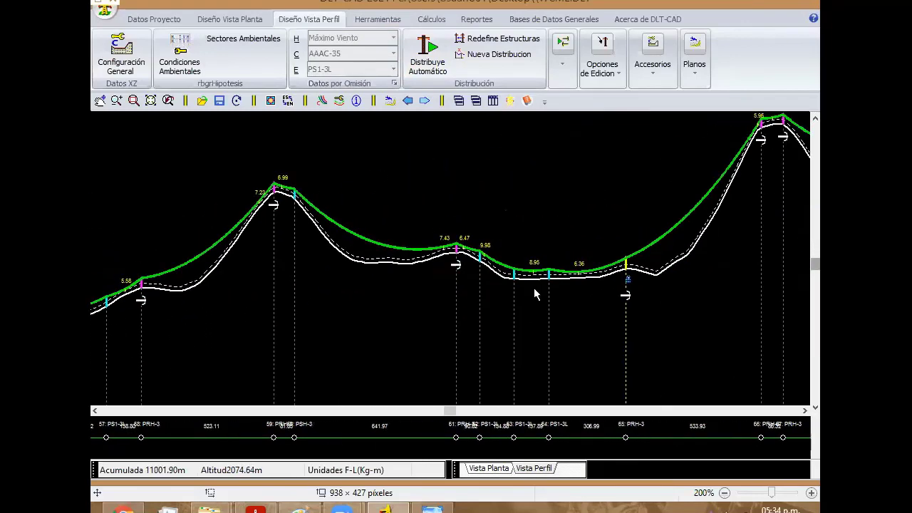
{"action": "scroll", "coordinate": [625, 292], "scroll_direction": "down", "scroll_amount": 1}
{"action": "scroll", "coordinate": [570, 311], "scroll_direction": "down", "scroll_amount": 1}
{"action": "scroll", "coordinate": [795, 305], "scroll_direction": "down", "scroll_amount": 1}
{"action": "scroll", "coordinate": [795, 305], "scroll_direction": "up", "scroll_amount": 1}
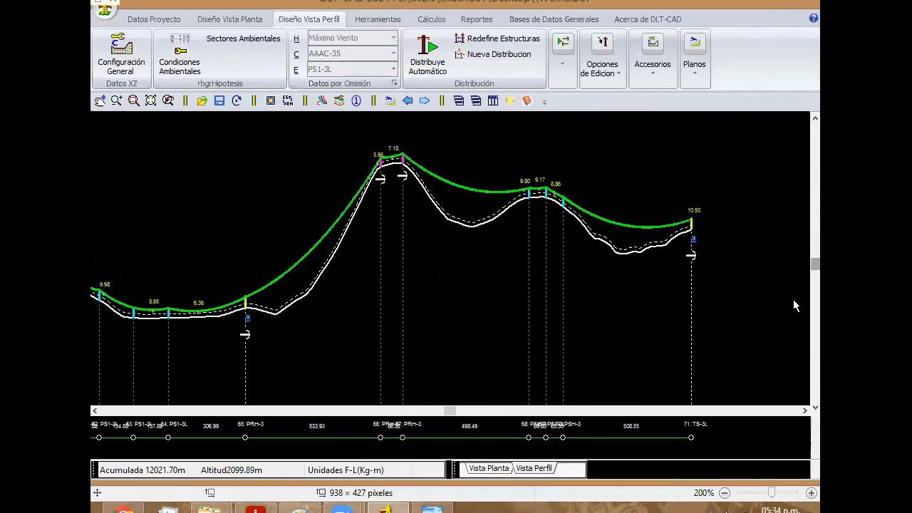
{"action": "scroll", "coordinate": [574, 198], "scroll_direction": "up", "scroll_amount": 2}
{"action": "scroll", "coordinate": [554, 149], "scroll_direction": "up", "scroll_amount": 1}
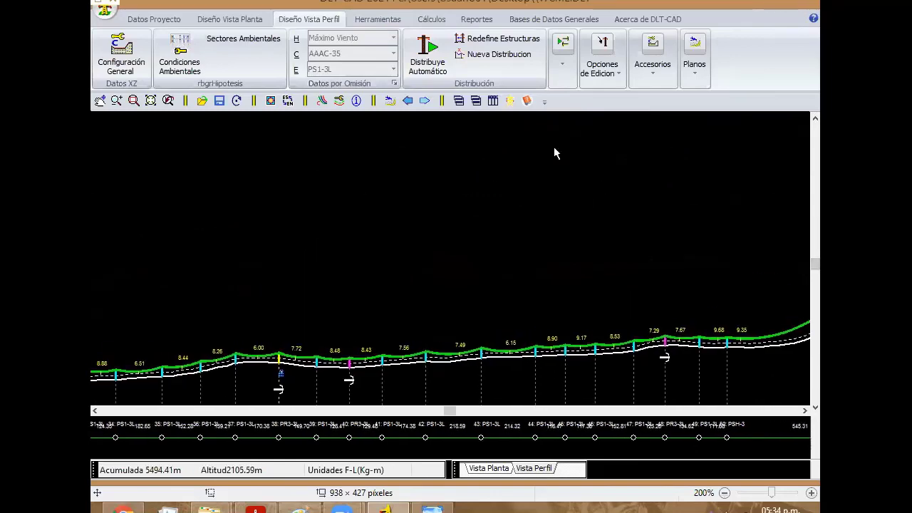
{"action": "scroll", "coordinate": [554, 148], "scroll_direction": "up", "scroll_amount": 1}
{"action": "scroll", "coordinate": [487, 197], "scroll_direction": "up", "scroll_amount": 1}
{"action": "scroll", "coordinate": [373, 191], "scroll_direction": "up", "scroll_amount": 1}
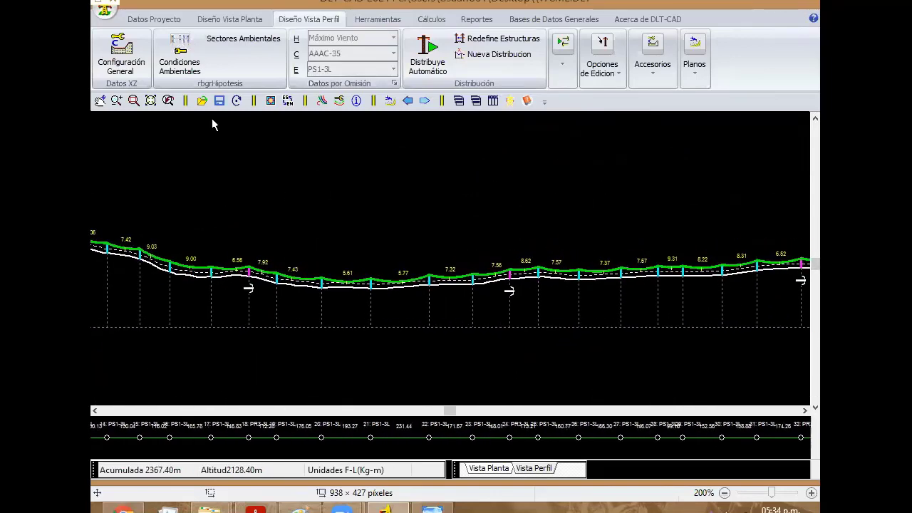
{"action": "left_click_drag", "start_coordinate": [258, 195], "coordinate": [343, 208]}
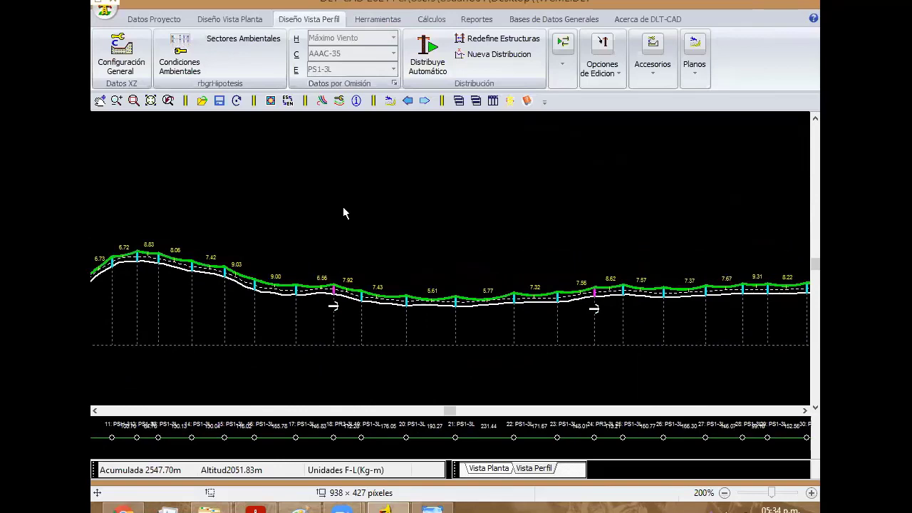
Try EDS Inicial, Temperatura mínima and Máximo Viento, settling on Maxima Flecha for the later structures
{"action": "left_click", "coordinate": [392, 38]}
{"action": "left_click", "coordinate": [423, 54]}
{"action": "left_click", "coordinate": [392, 38]}
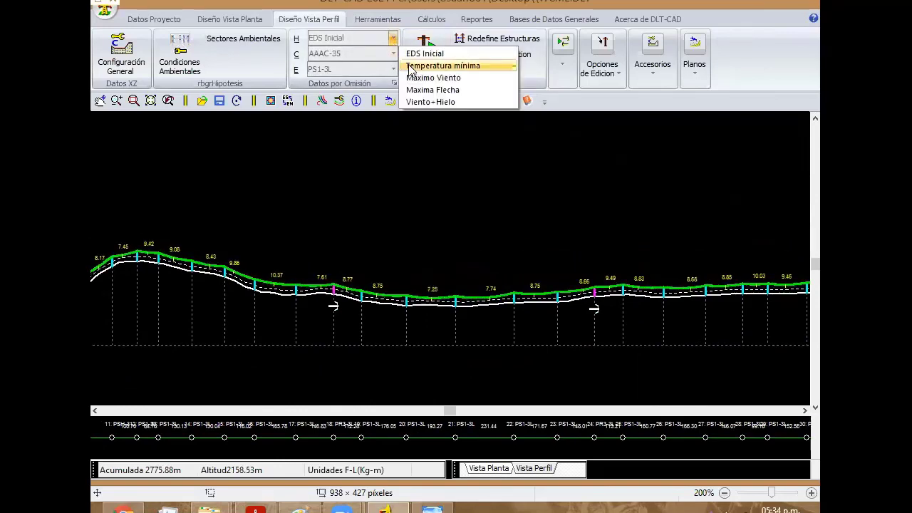
{"action": "left_click", "coordinate": [411, 65]}
{"action": "left_click", "coordinate": [392, 38]}
{"action": "left_click", "coordinate": [431, 78]}
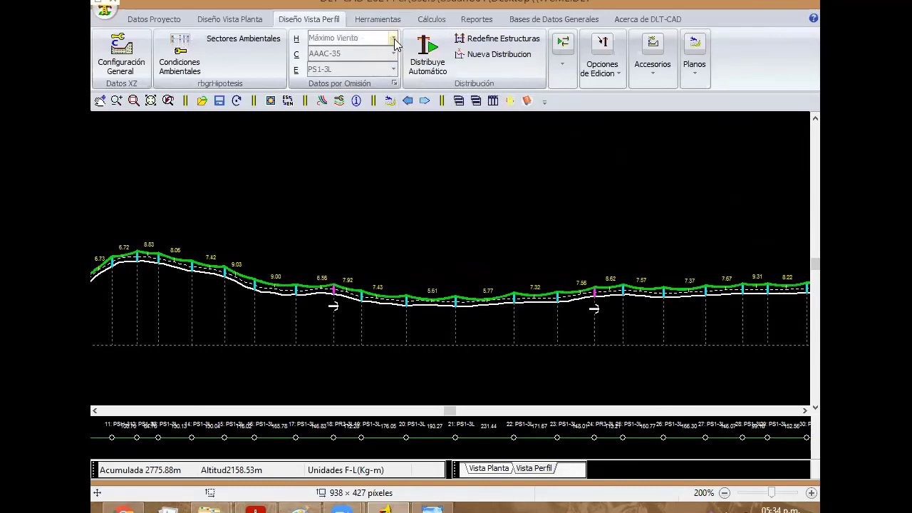
{"action": "left_click", "coordinate": [393, 38]}
{"action": "left_click", "coordinate": [431, 78]}
{"action": "left_click", "coordinate": [394, 41]}
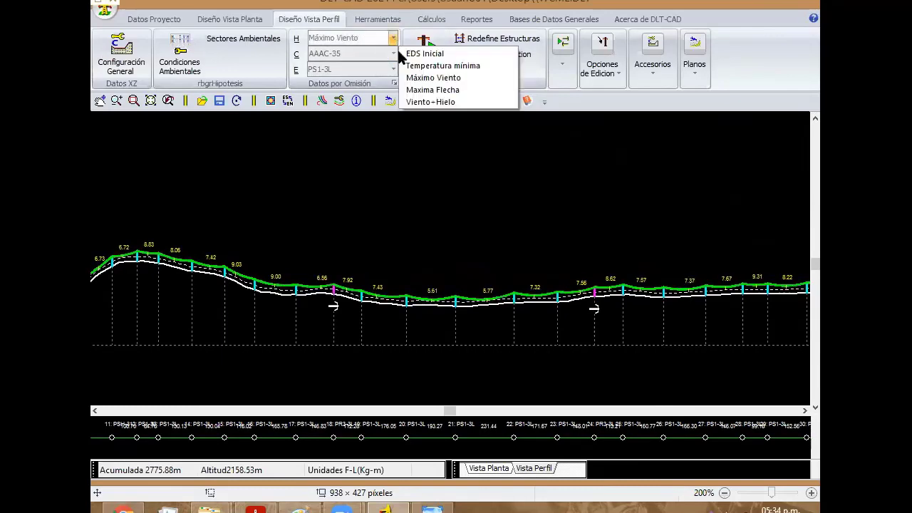
{"action": "left_click", "coordinate": [432, 90]}
{"action": "middle_click_drag", "start_coordinate": [600, 248], "coordinate": [275, 197]}
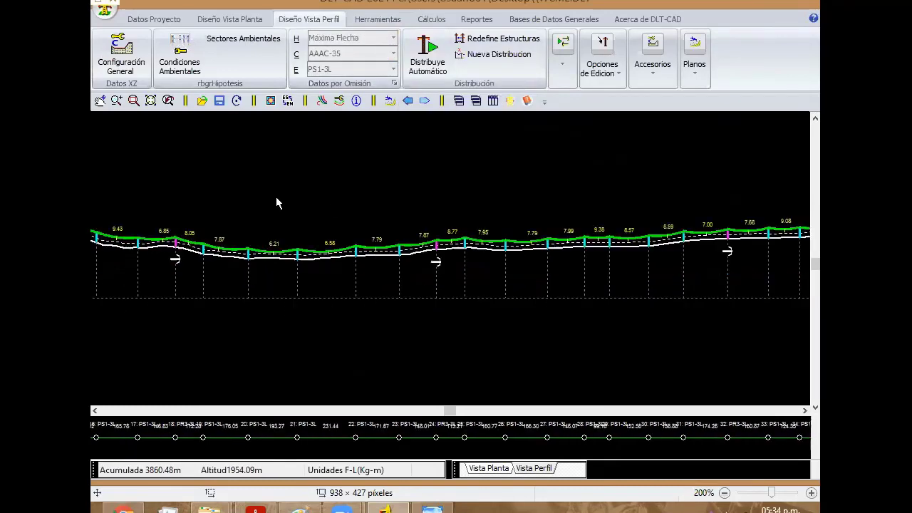
{"action": "scroll", "coordinate": [307, 214], "scroll_direction": "right", "scroll_amount": 2}
{"action": "scroll", "coordinate": [463, 228], "scroll_direction": "right", "scroll_amount": 2}
{"action": "scroll", "coordinate": [599, 217], "scroll_direction": "right", "scroll_amount": 2}
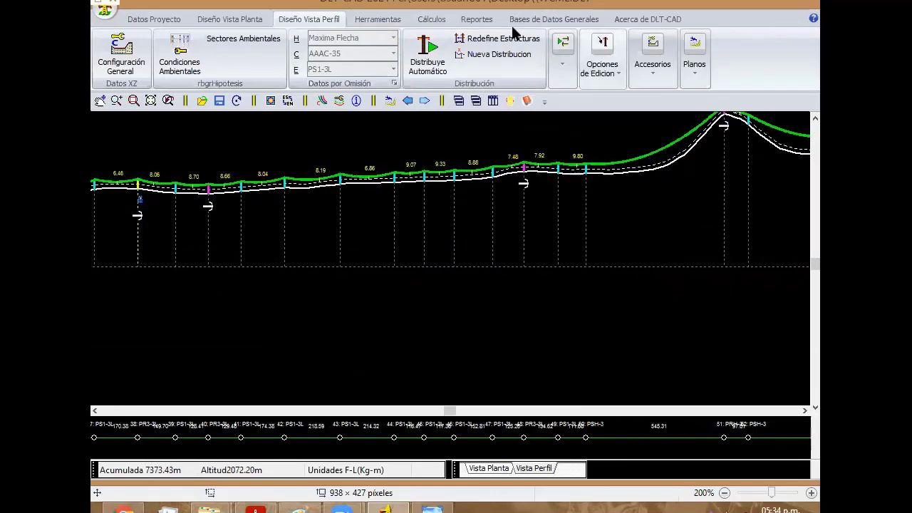
Open the CM Soportes CA report with Hipótesis CMC Maxima Flecha, confirm all supports comply, then close it
{"action": "left_click", "coordinate": [431, 19]}
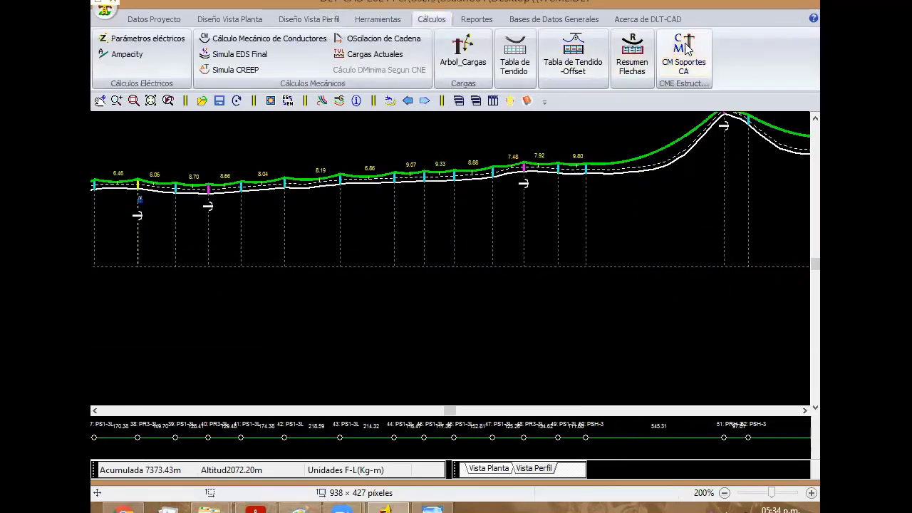
{"action": "left_click", "coordinate": [683, 50]}
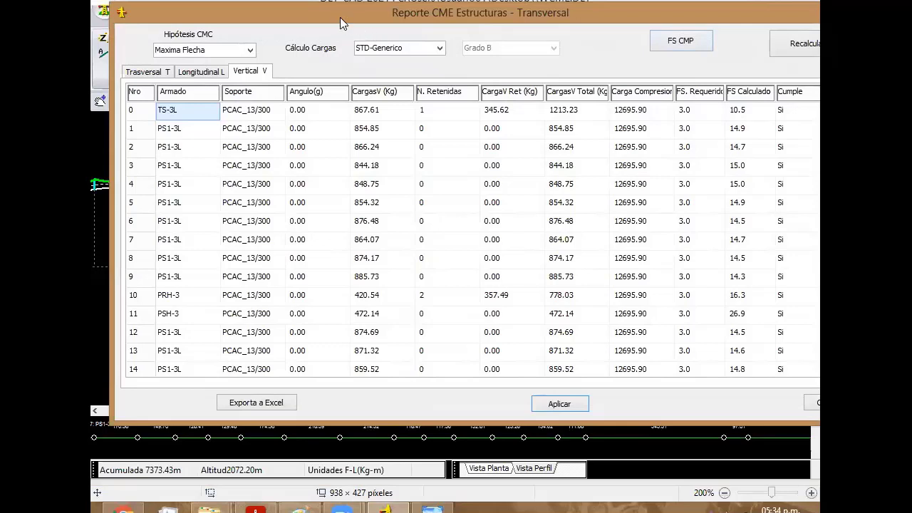
{"action": "left_click_drag", "start_coordinate": [342, 24], "coordinate": [333, 24]}
{"action": "left_click", "coordinate": [242, 50]}
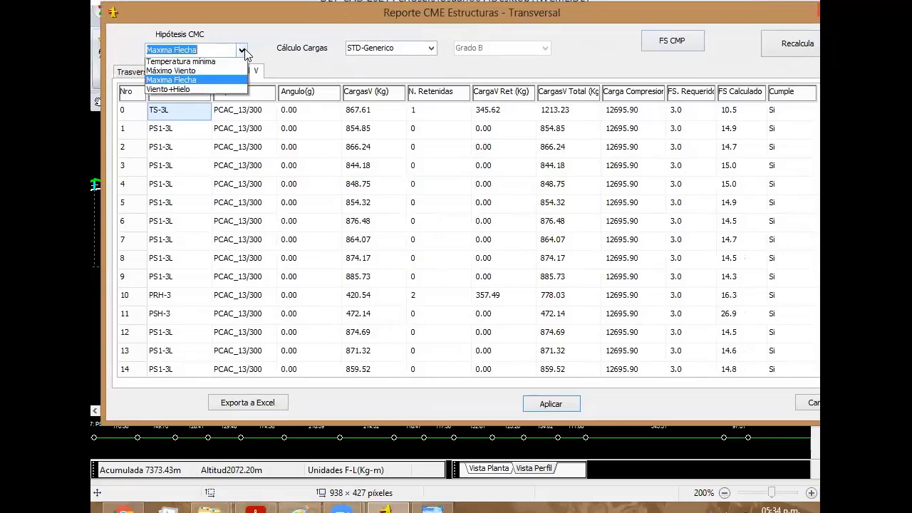
{"action": "left_click", "coordinate": [279, 54]}
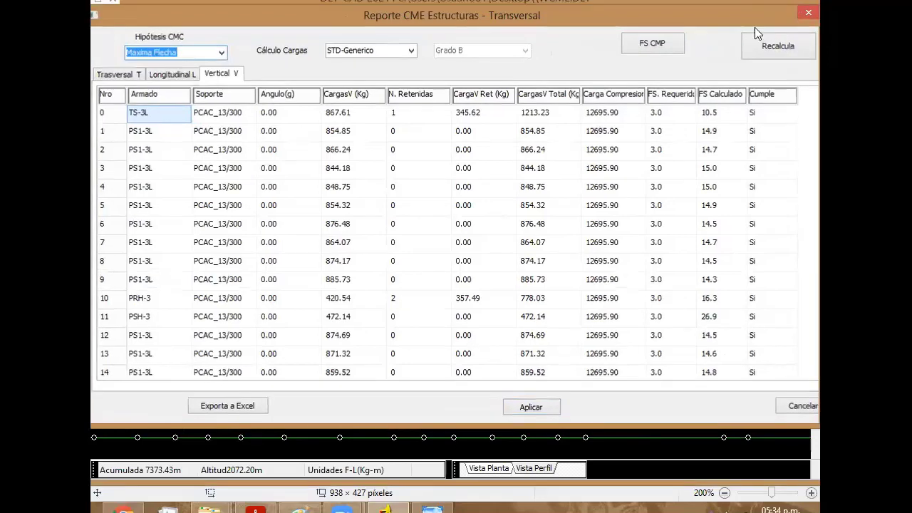
{"action": "left_click", "coordinate": [754, 27]}
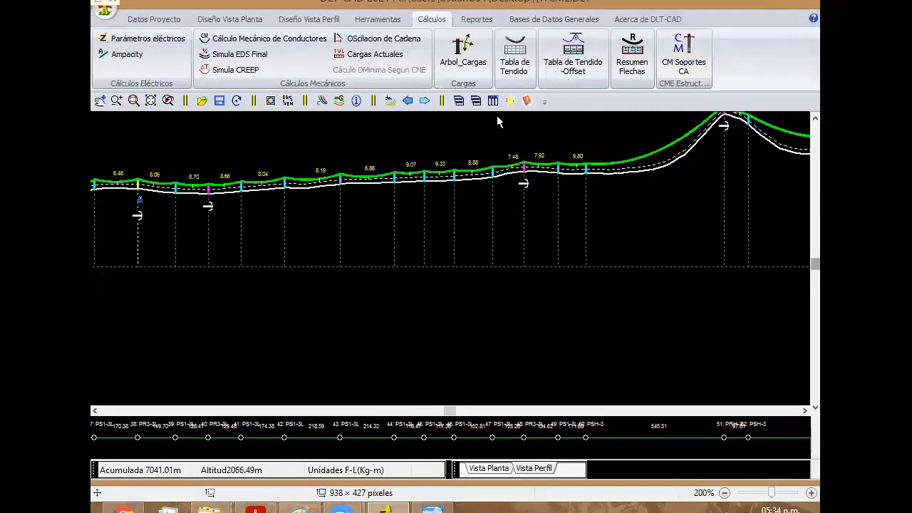